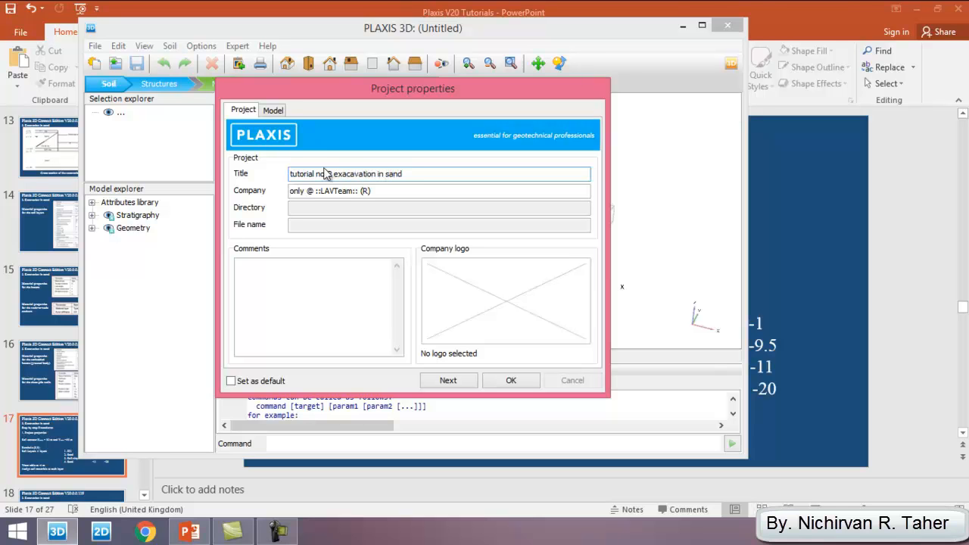
Set the model's soil contour to x max 80 m and y max 50 m, confirm the project properties and maximize the window.
left_click(273, 110)
left_click_drag(468, 93, 412, 111)
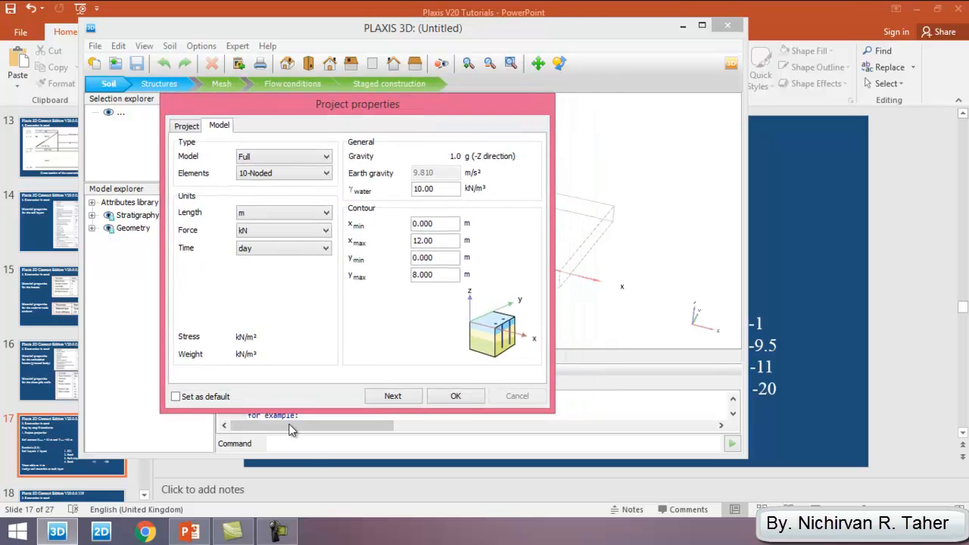
left_click(191, 532)
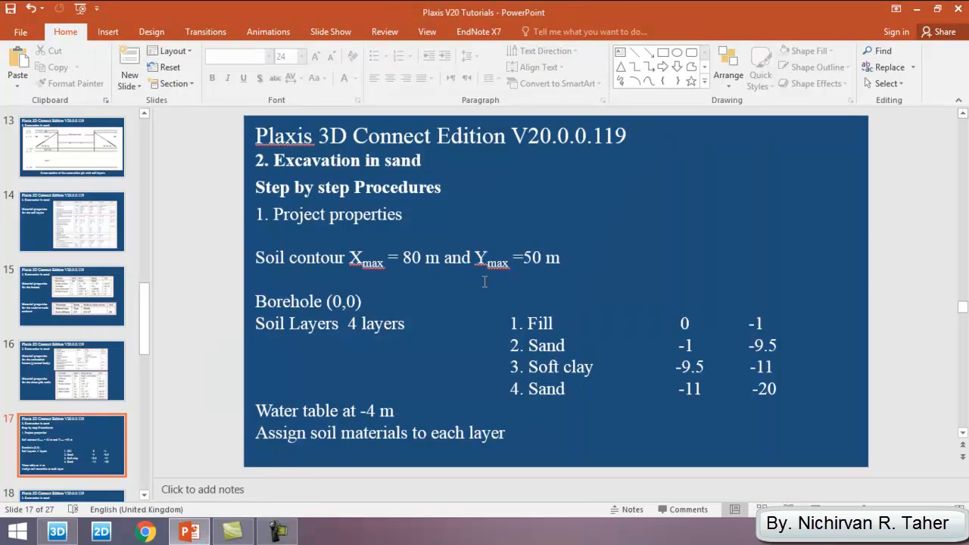
left_click(191, 532)
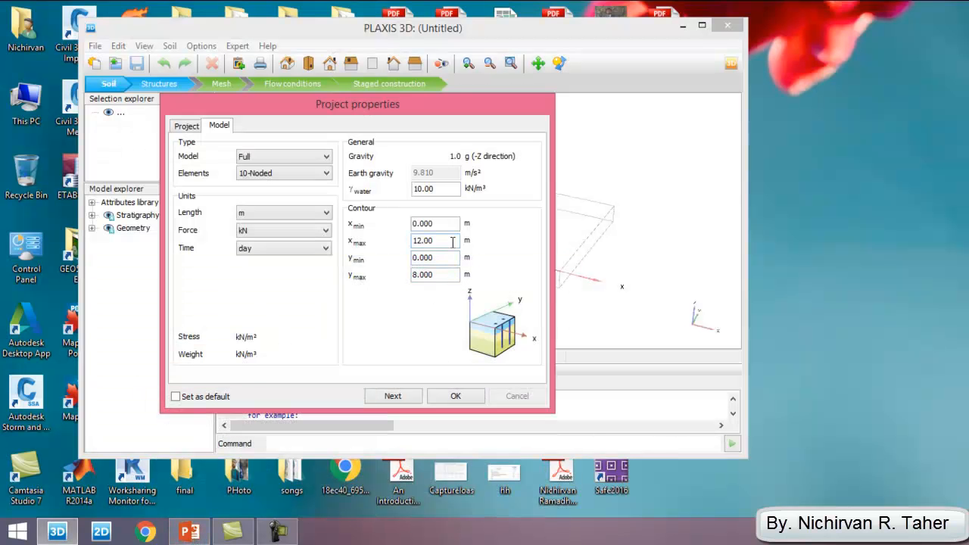
left_click_drag(454, 241, 395, 241)
type("80")
left_click(444, 276)
left_click_drag(444, 275, 401, 280)
type("50")
left_click(460, 396)
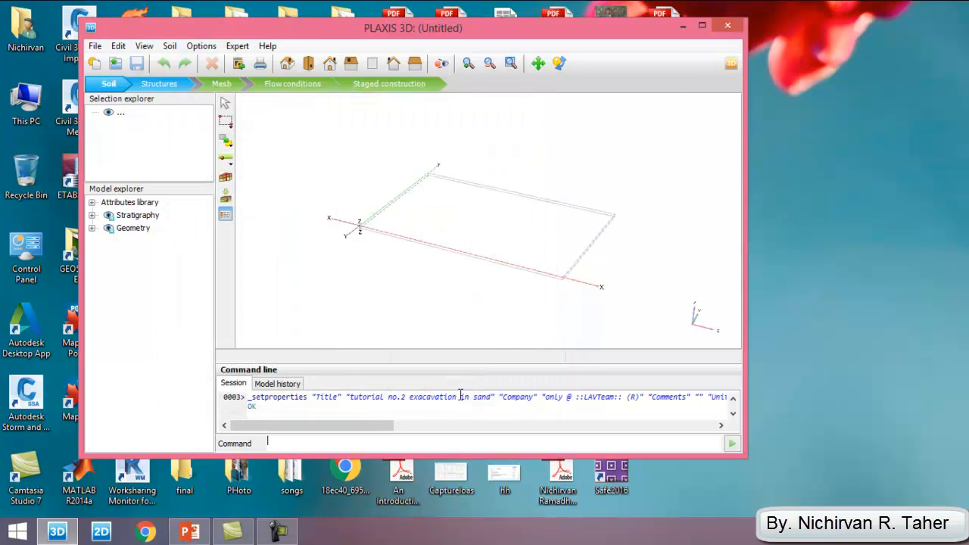
left_click(702, 26)
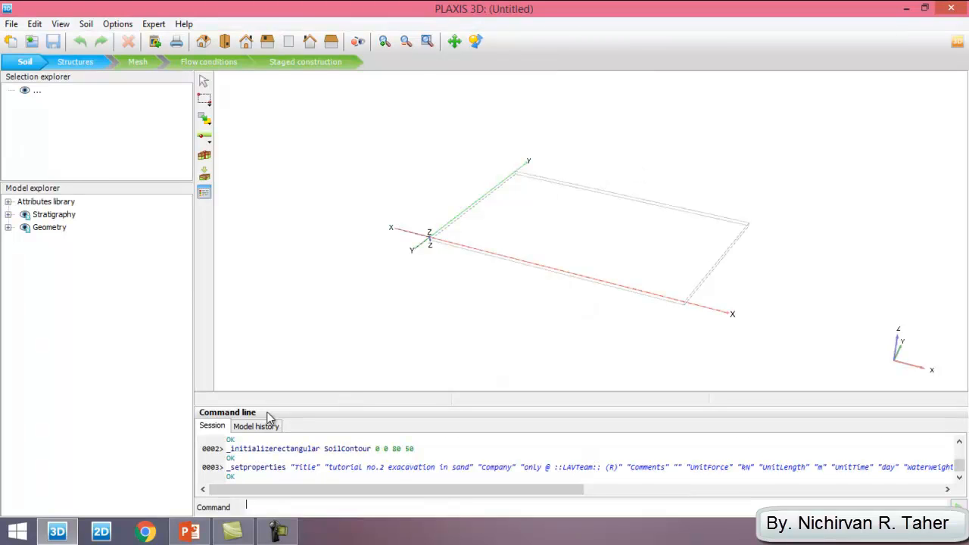
Check the slide's borehole data and create a borehole at the model origin (0, 0).
left_click(189, 533)
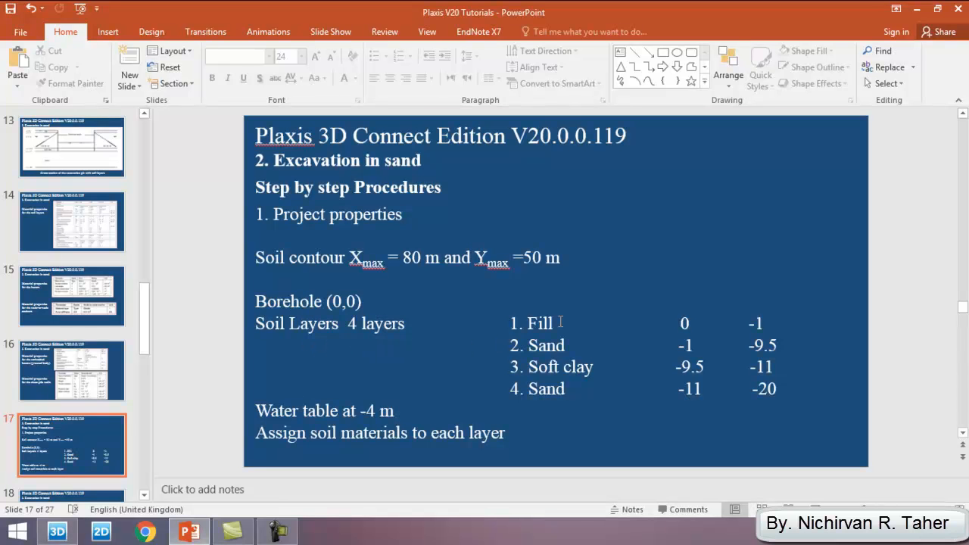
left_click(58, 533)
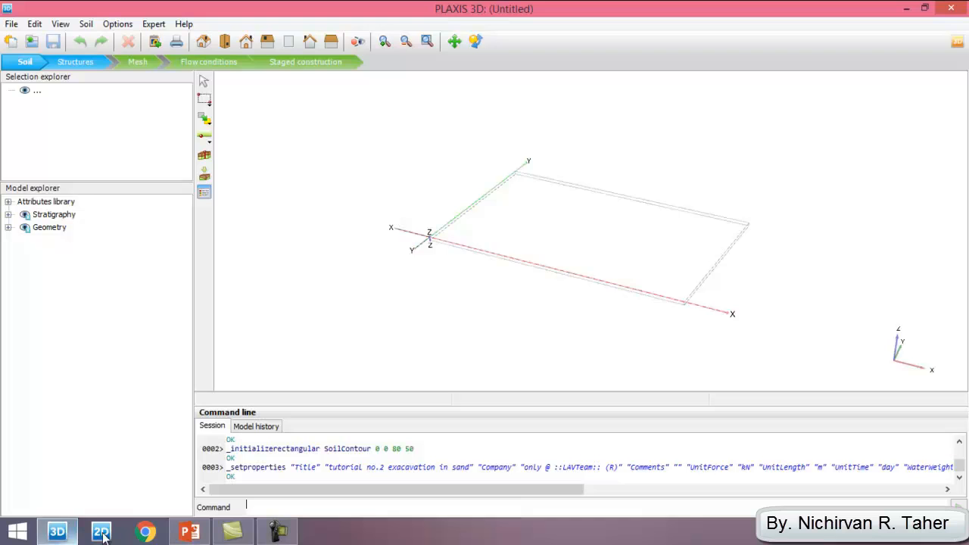
left_click(204, 156)
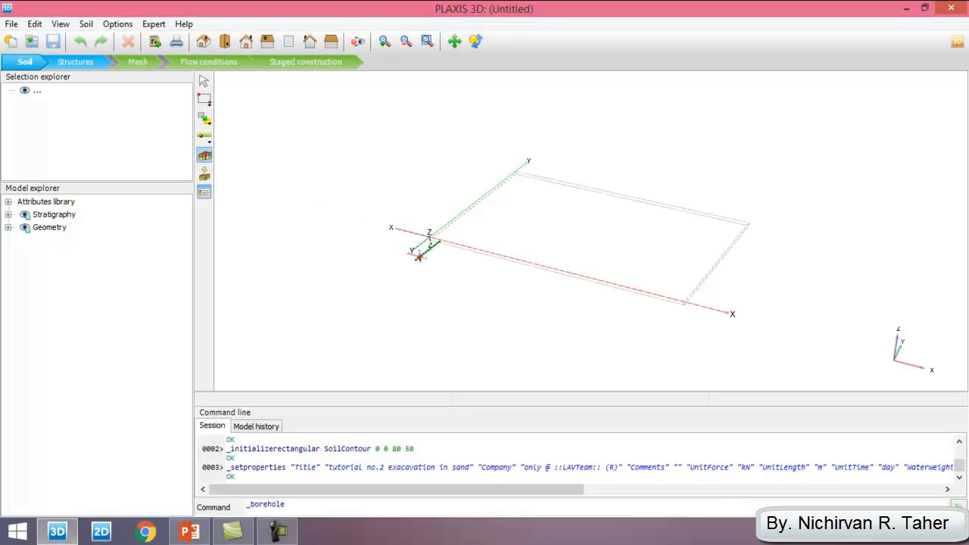
scroll(450, 253, "up", 5)
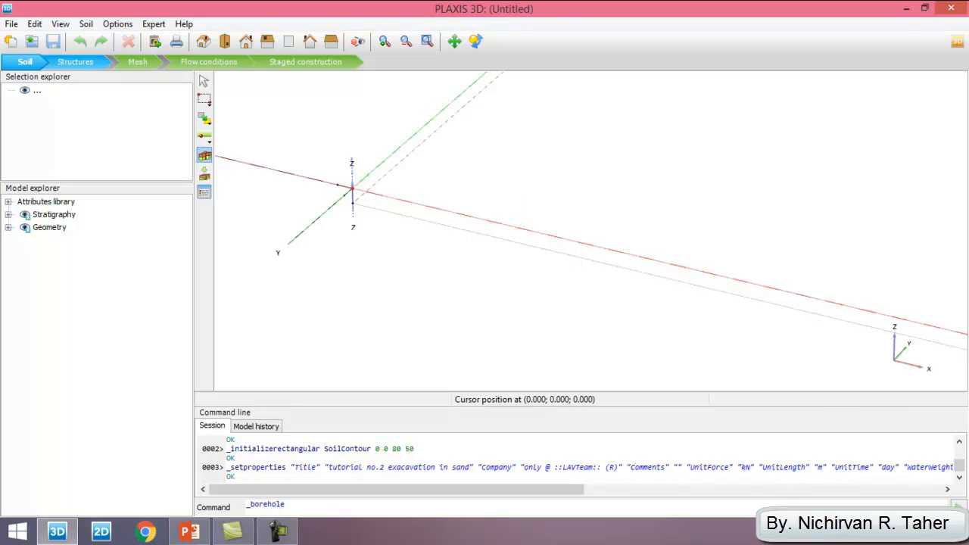
left_click(351, 187)
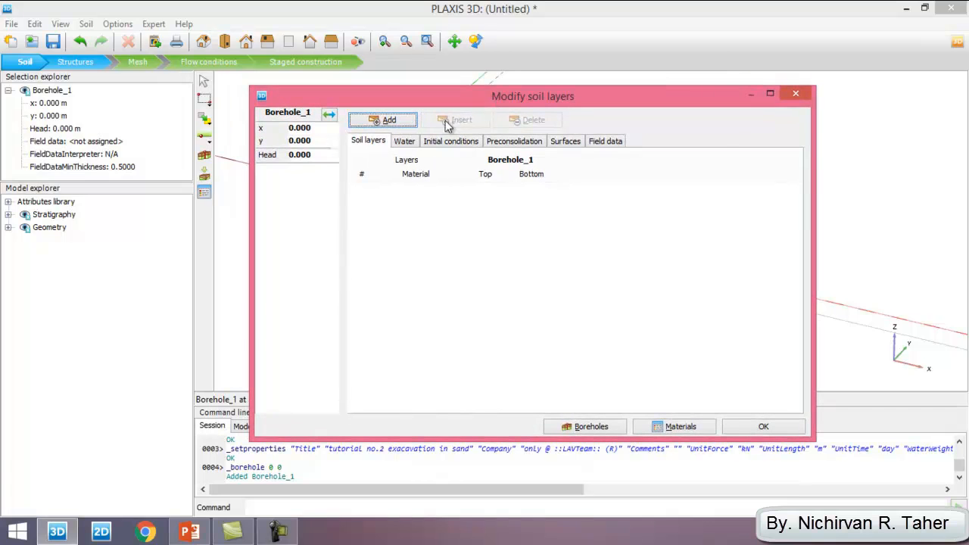
Add four soil layers to the borehole.
left_click(396, 123)
left_click(395, 123)
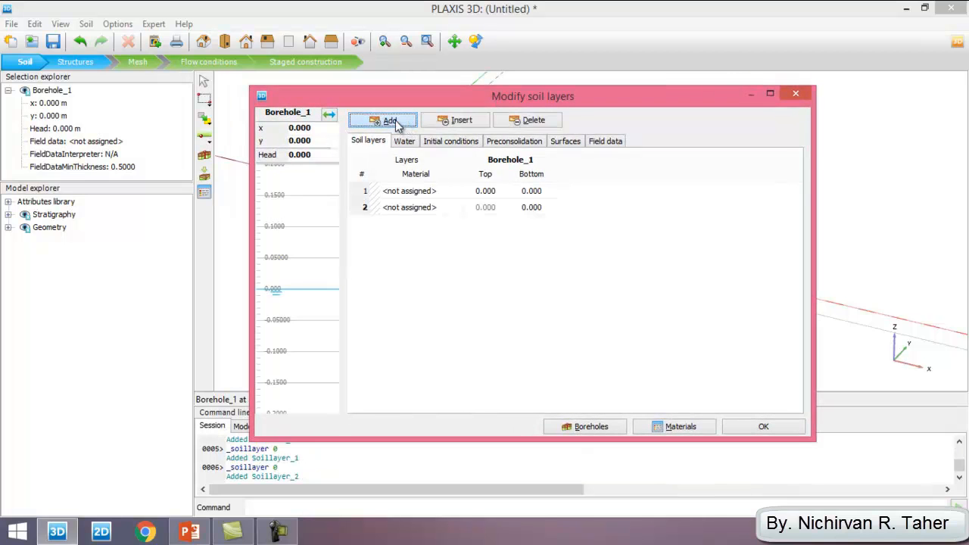
left_click(395, 123)
left_click(395, 123)
Set the bottom level of soil layer 1 to -1 m and of layer 2 to -9.5 m, following the slide.
left_click(500, 191)
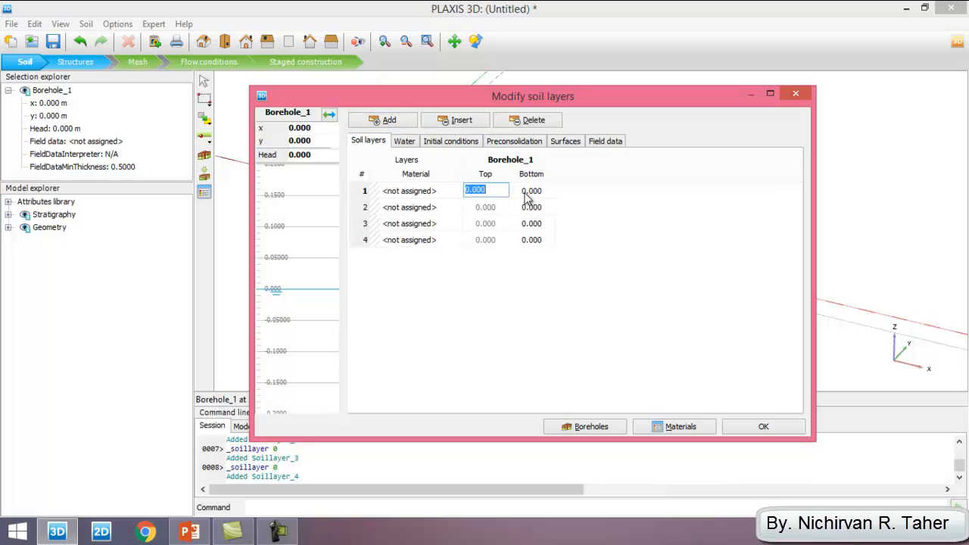
left_click(528, 192)
key("BackSpace")
key("Return")
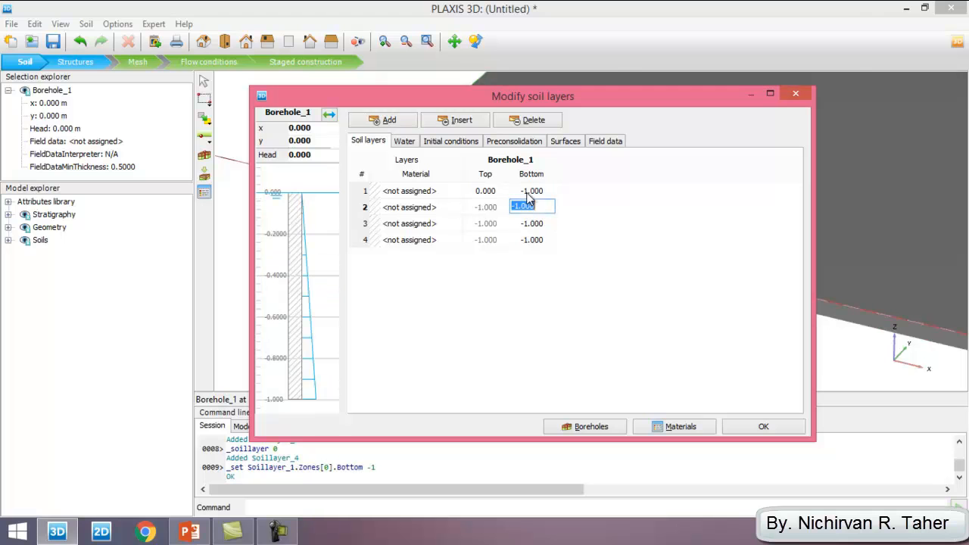
left_click(190, 533)
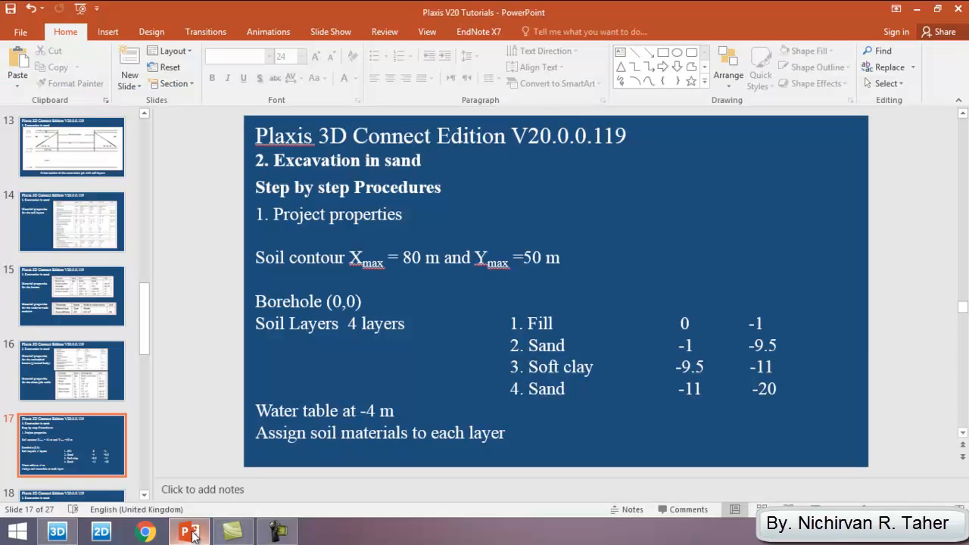
left_click(190, 533)
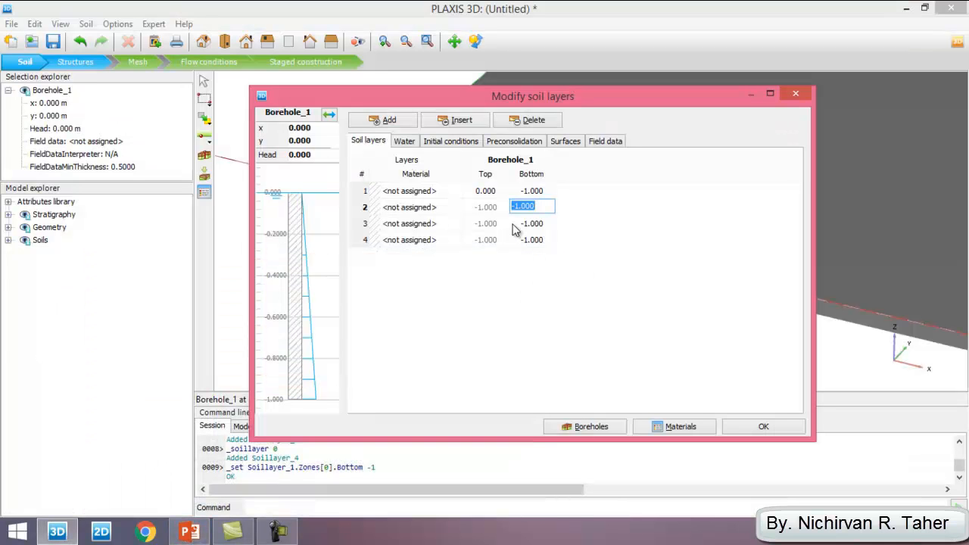
type("-9.5")
left_click(514, 225)
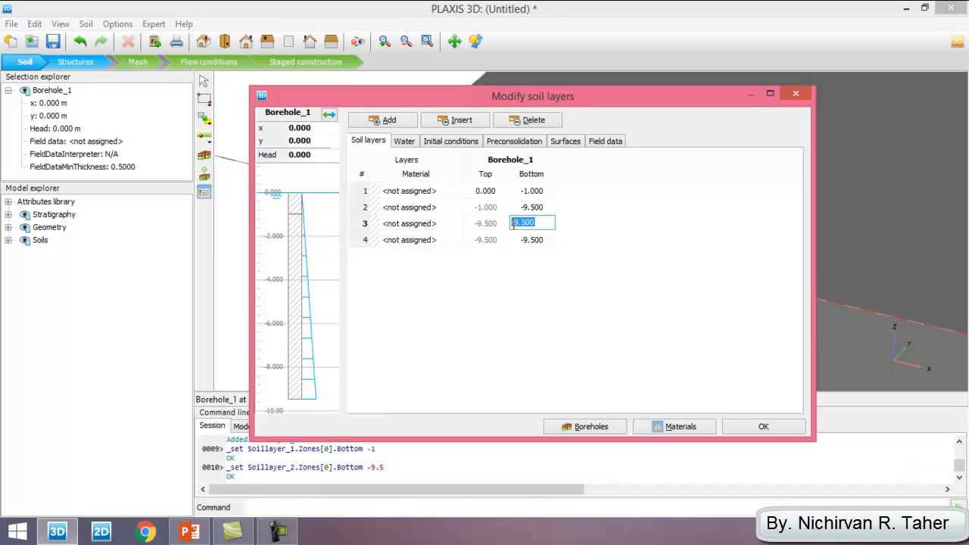
Set the bottom level of soil layer 3 to -11 m and of layer 4 to -20 m, following the slide.
left_click(190, 534)
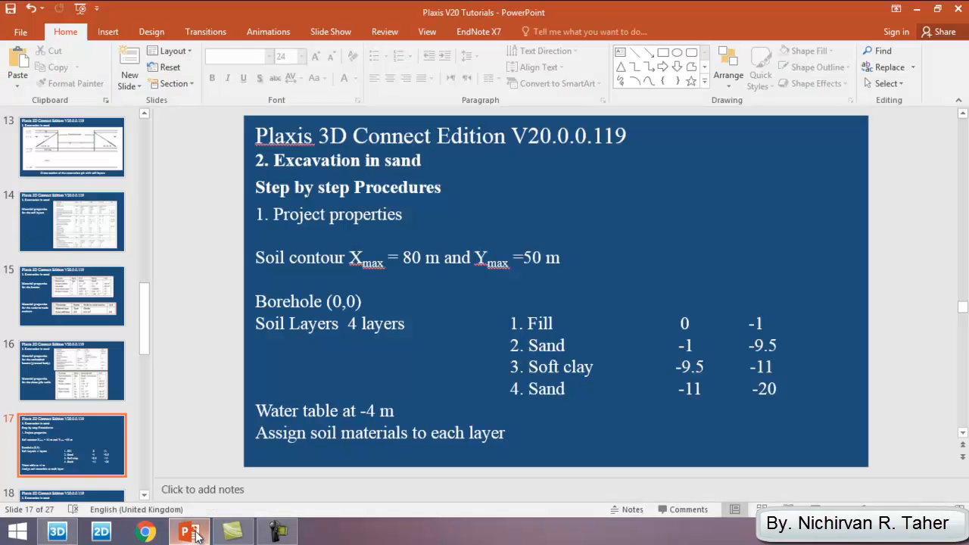
left_click(190, 533)
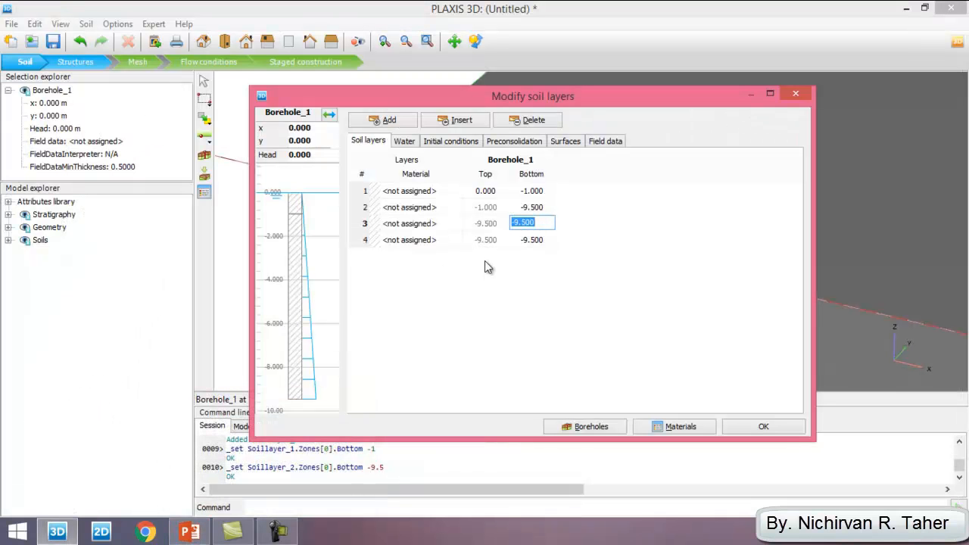
type("-11")
key("Return")
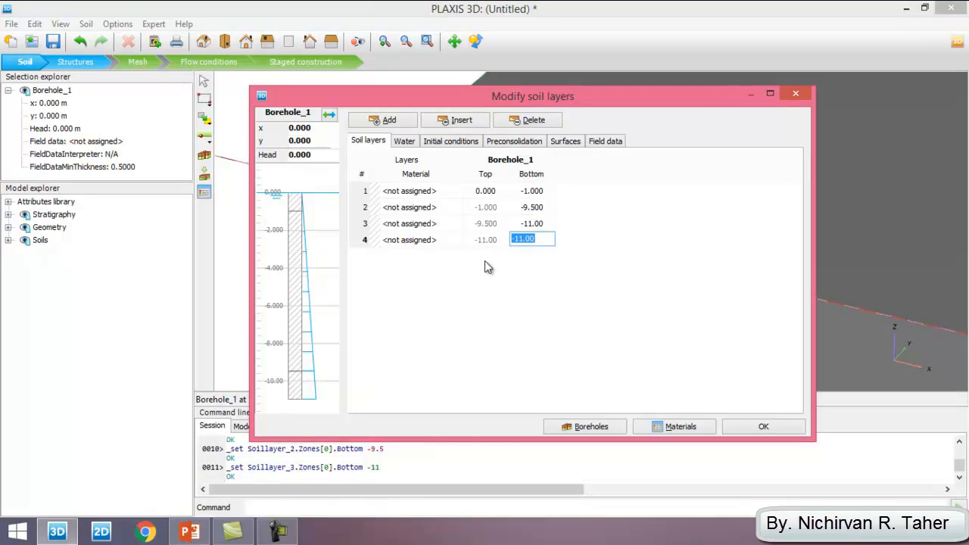
type("-20")
key("Return")
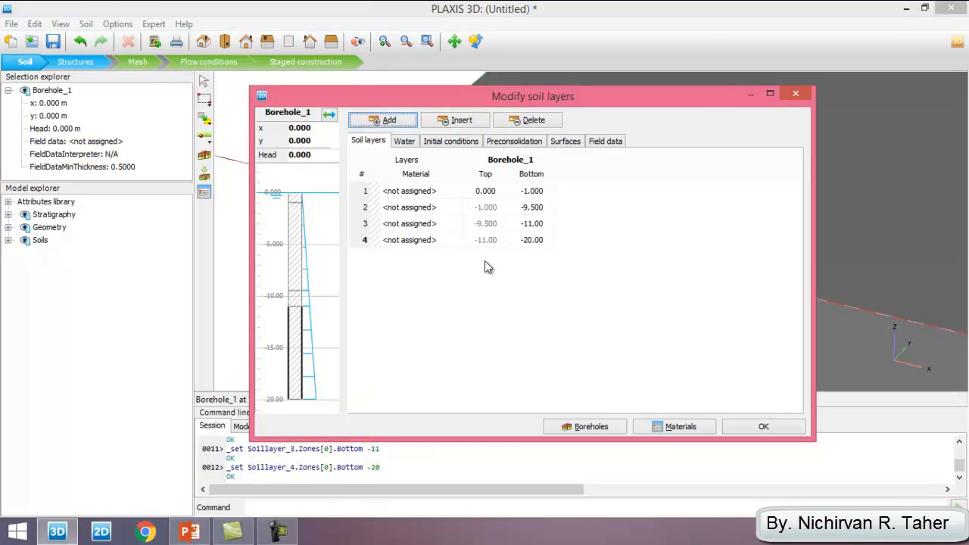
Set the borehole's water head to -4 m, as given on the slide.
left_click(323, 154)
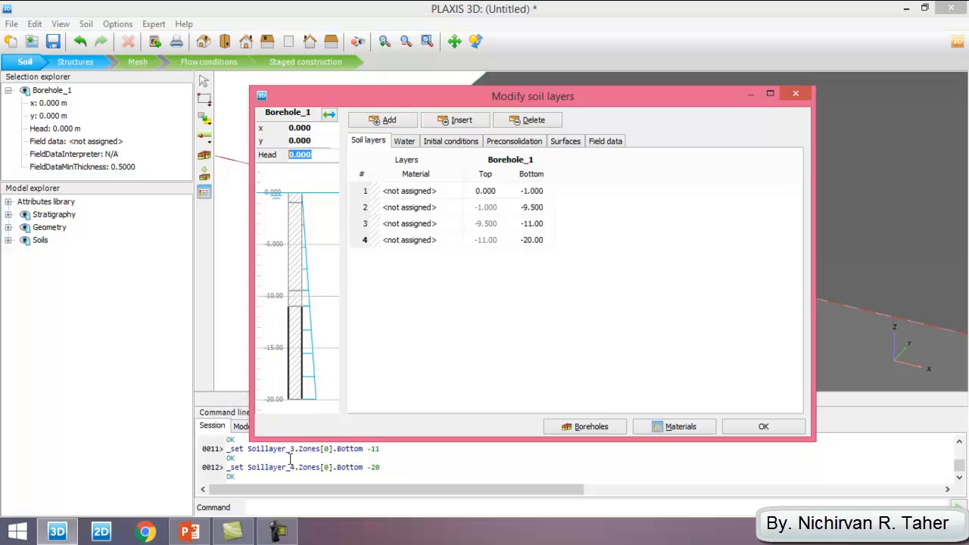
left_click(198, 531)
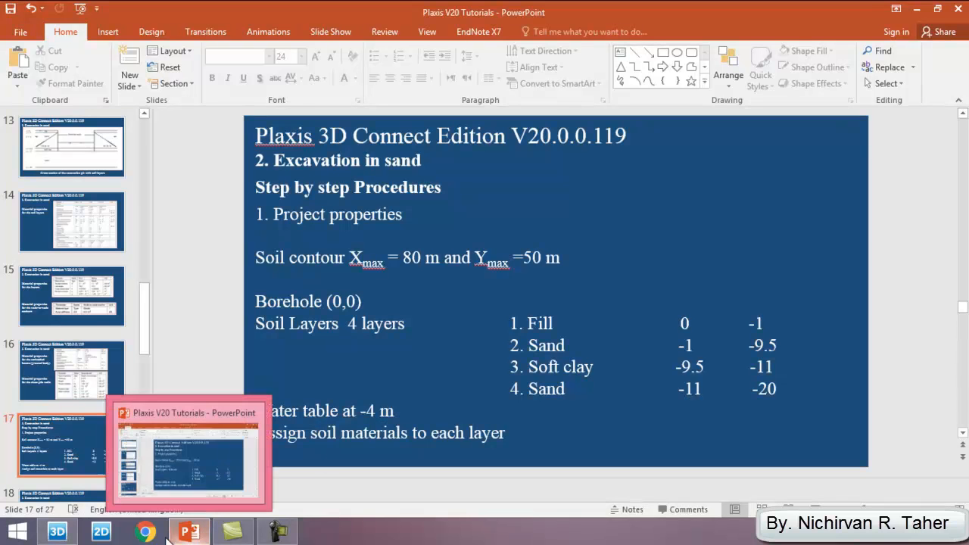
left_click(76, 533)
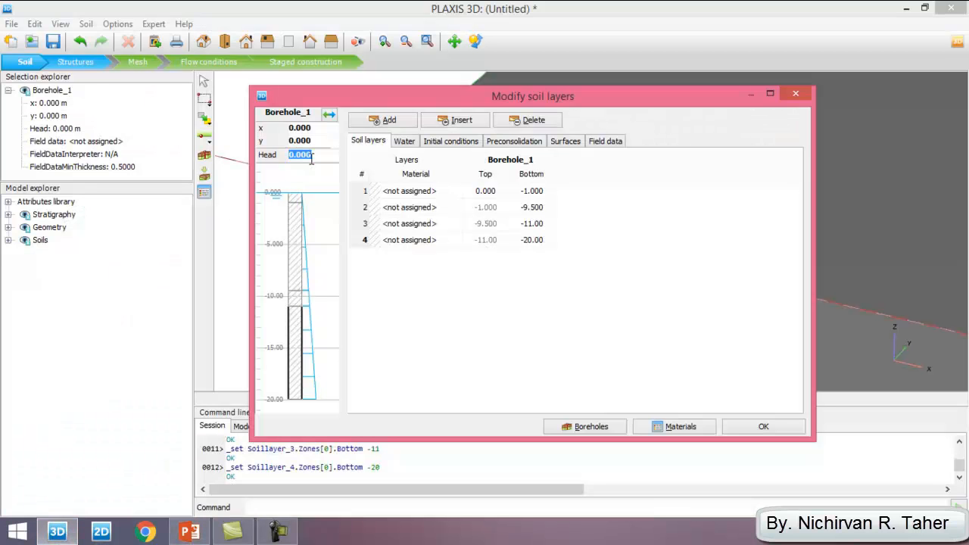
type("-4")
key("Return")
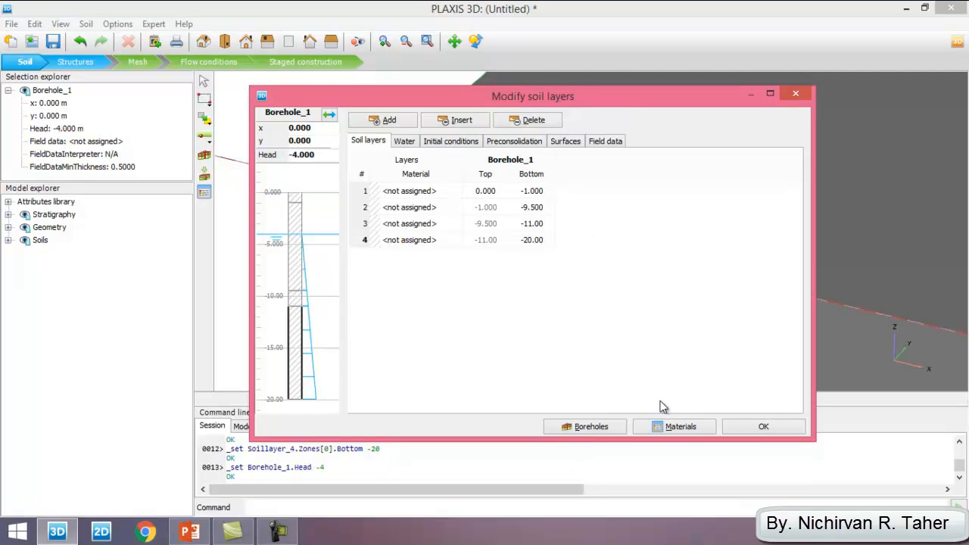
Copy the global soil materials 2.Fill, 2.Sand and 2.Soft Cllay into the project materials.
left_click(681, 428)
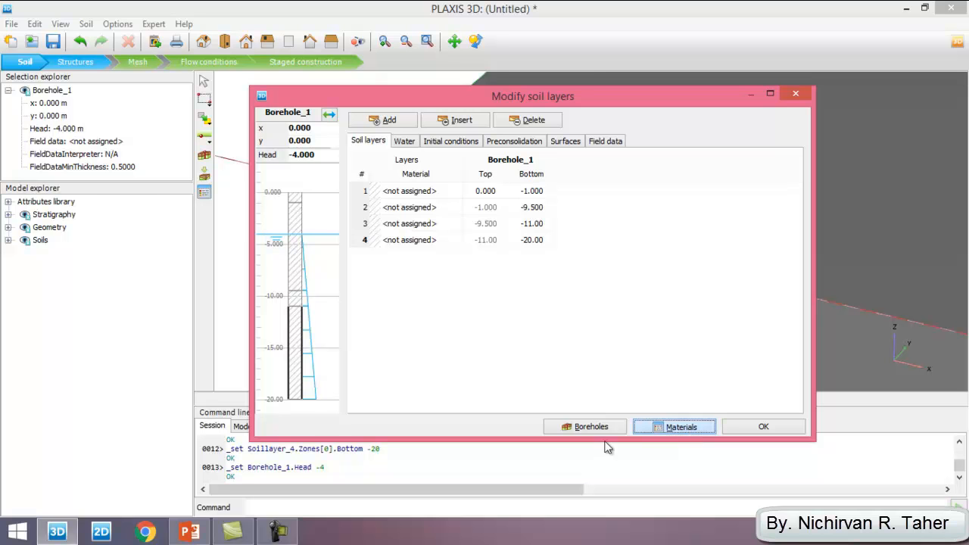
left_click_drag(505, 72, 623, 68)
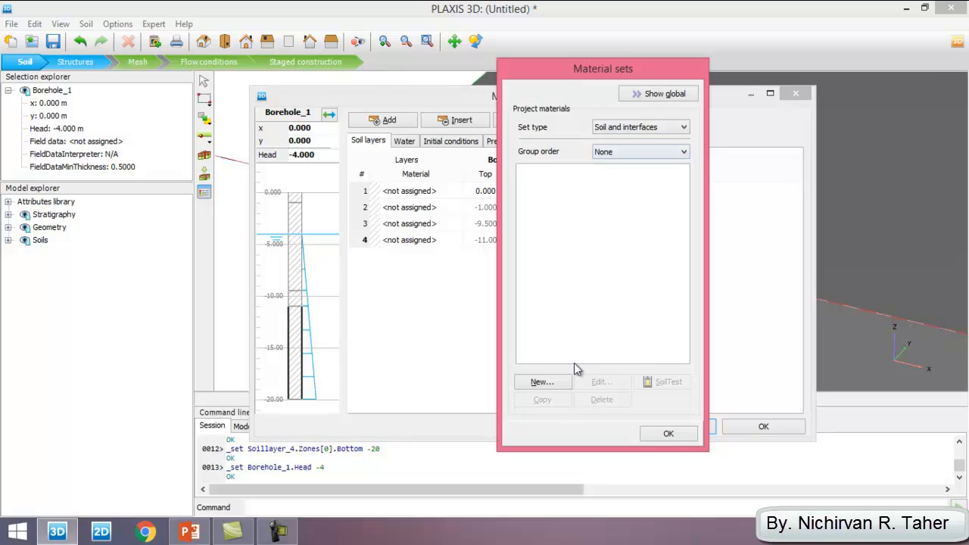
left_click(689, 98)
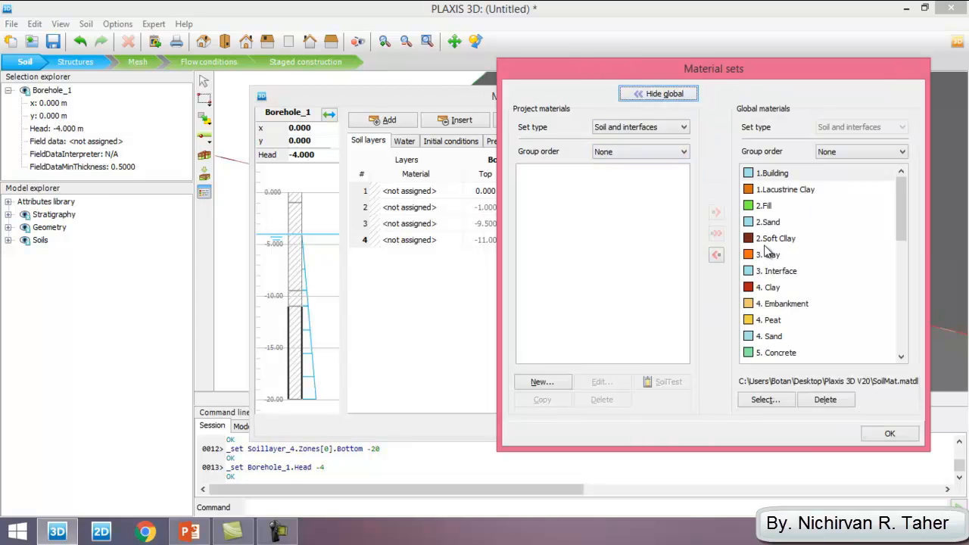
left_click(765, 208)
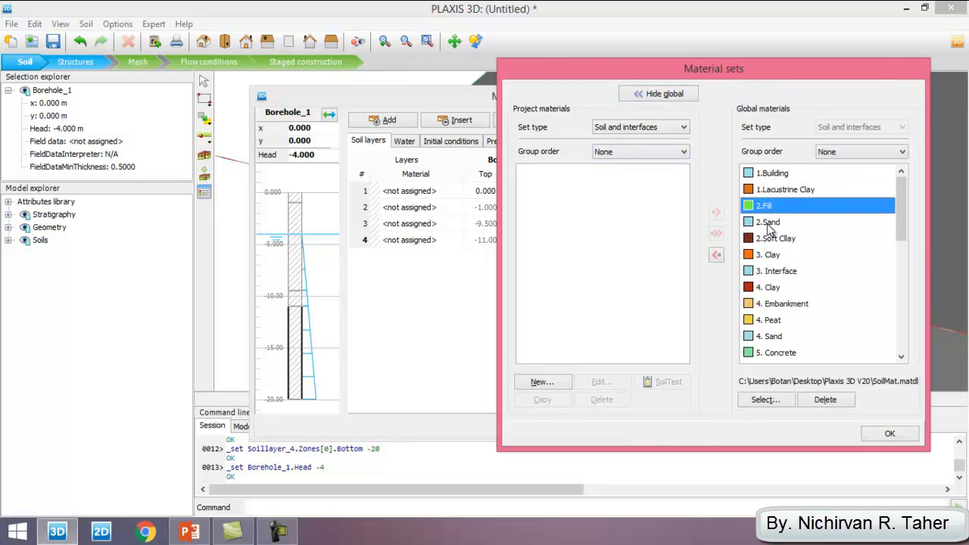
left_click(769, 224, "ctrl")
left_click(769, 239, "ctrl")
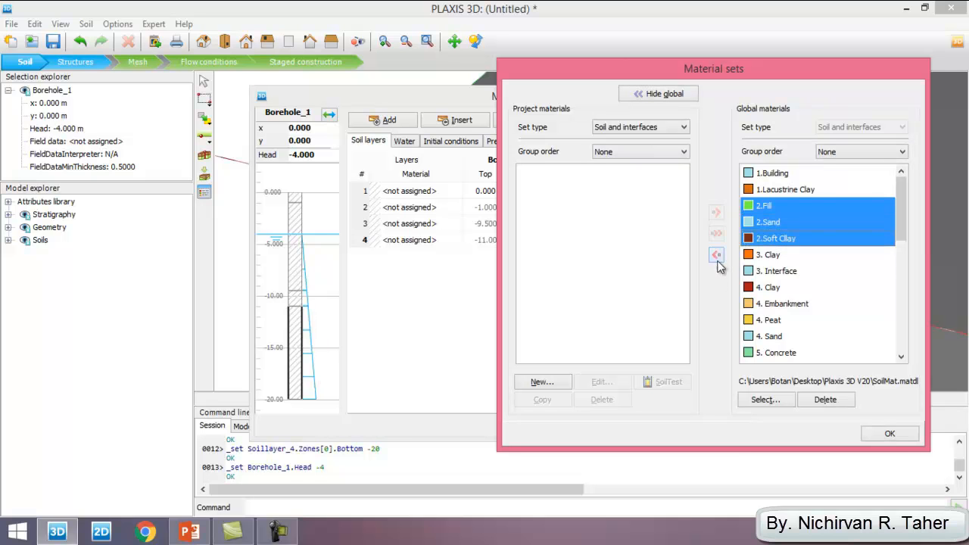
left_click(716, 255)
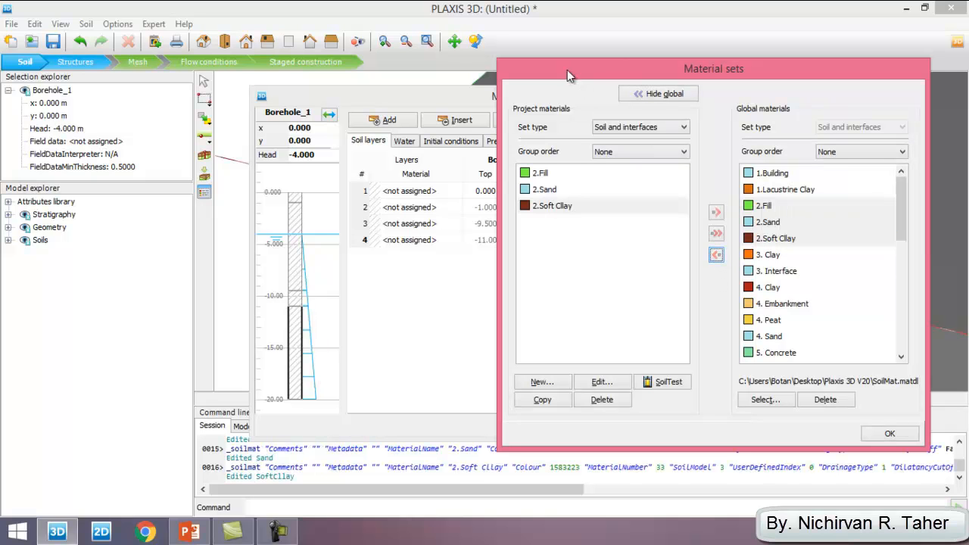
Assign 2.Fill to layer 1, 2.Sand to layers 2 and 4, and 2.Soft Cllay to layer 3, and confirm the soil stratigraphy.
left_click_drag(567, 70, 601, 86)
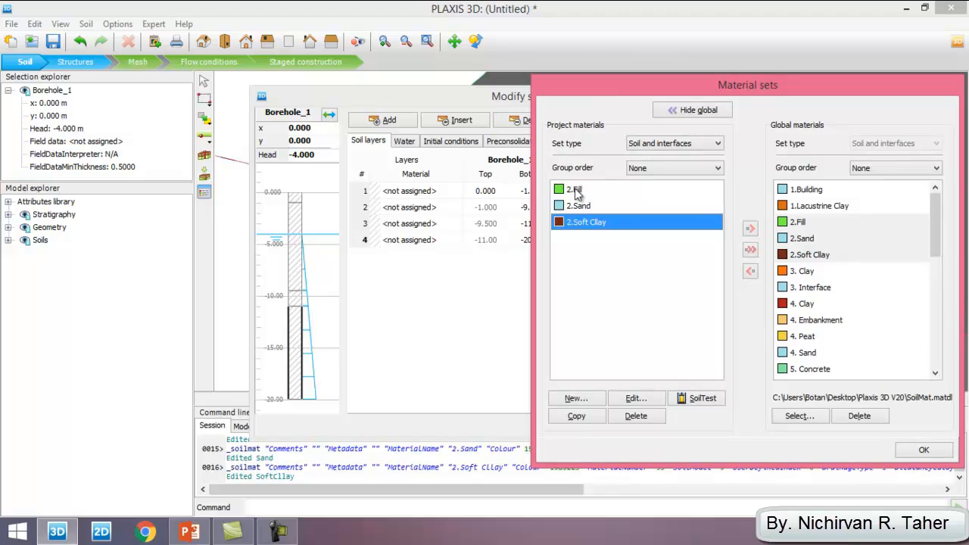
left_click_drag(582, 190, 300, 206)
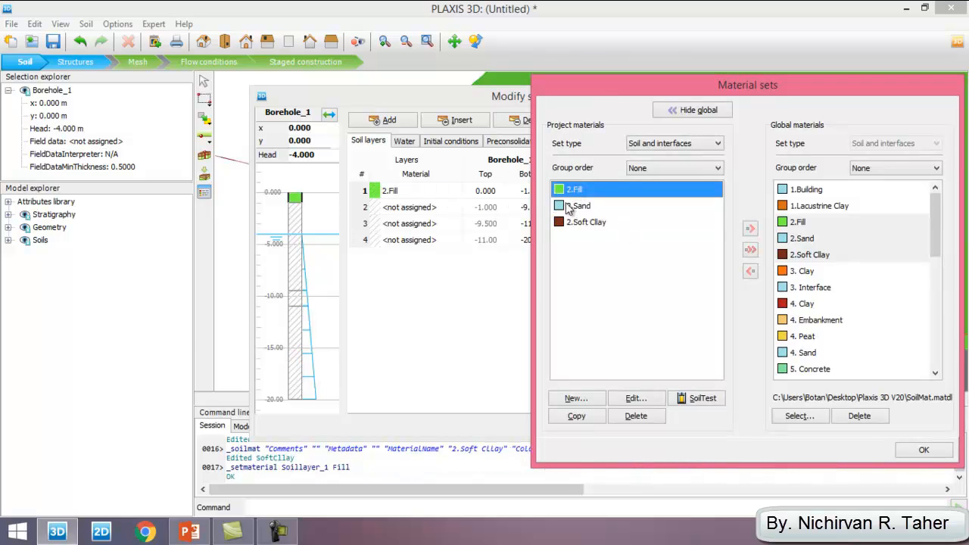
left_click_drag(580, 206, 304, 250)
left_click_drag(583, 226, 296, 305)
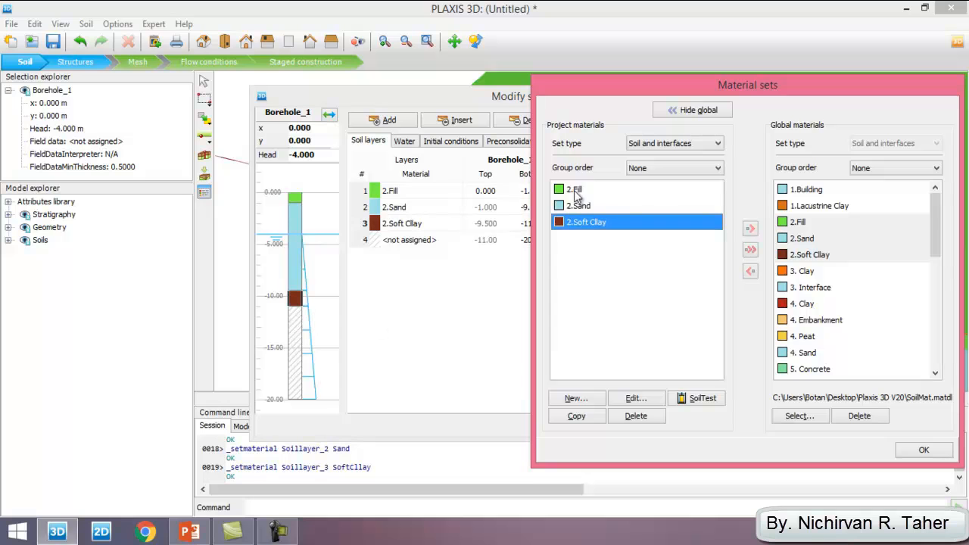
left_click_drag(583, 212, 300, 342)
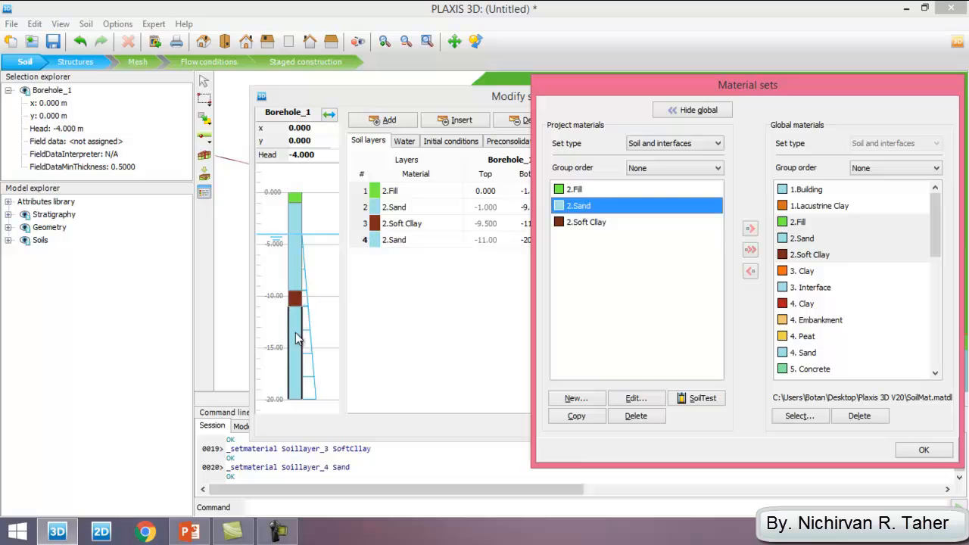
left_click(924, 450)
left_click(762, 426)
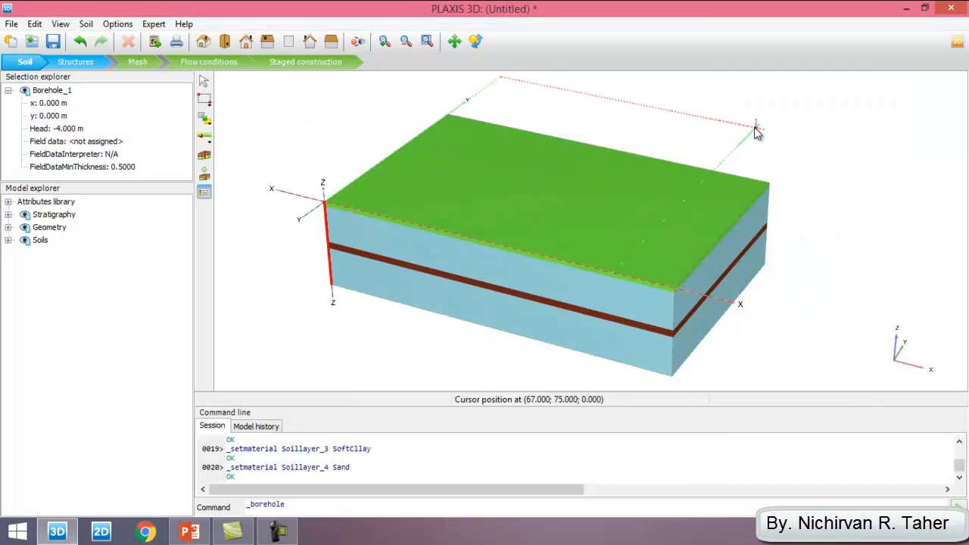
Leave the borehole command, switch to Structures mode, and consult the PowerPoint slide on the structural elements of the excavation.
key("Escape")
left_click(76, 62)
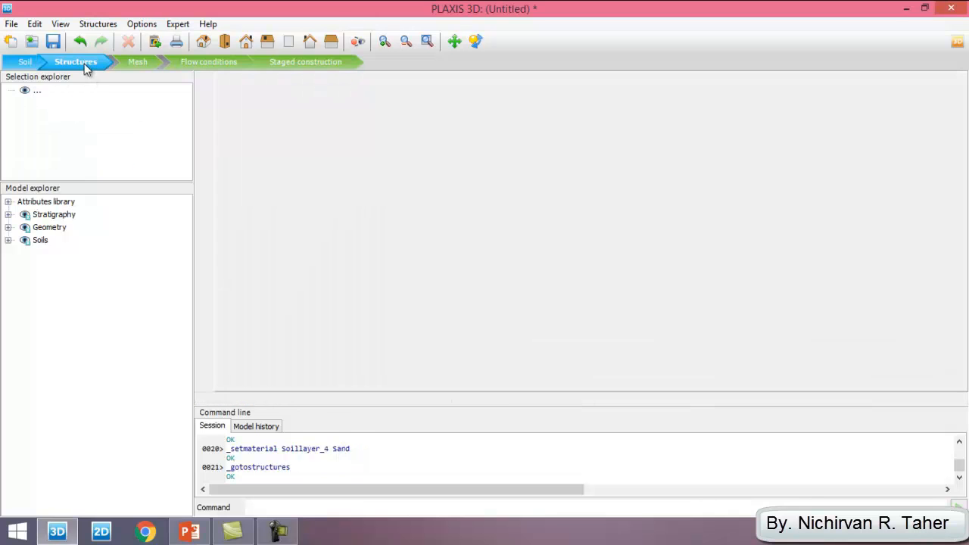
left_click(190, 533)
scroll(343, 282, "down", 1)
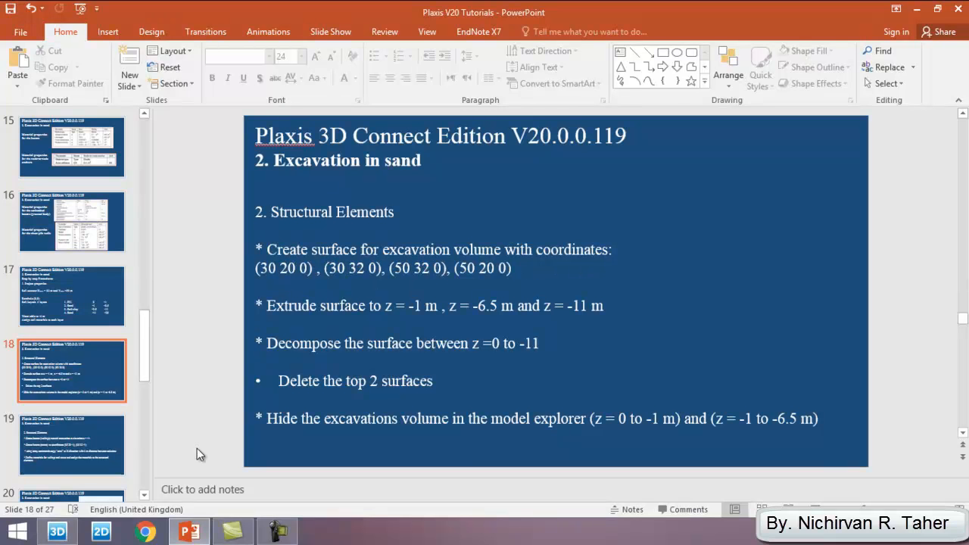
left_click(57, 532)
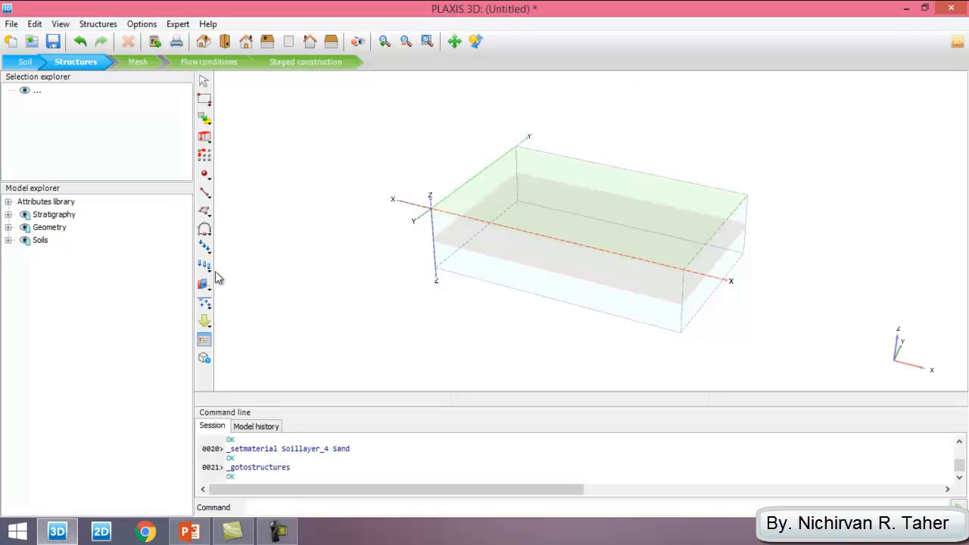
Draw a four-point surface on the ground plane through about (21, 32, 0), (42, 32, 0), (41, 12, 0) and (22, 16, 0).
left_click(206, 213)
scroll(626, 159, "up", 2)
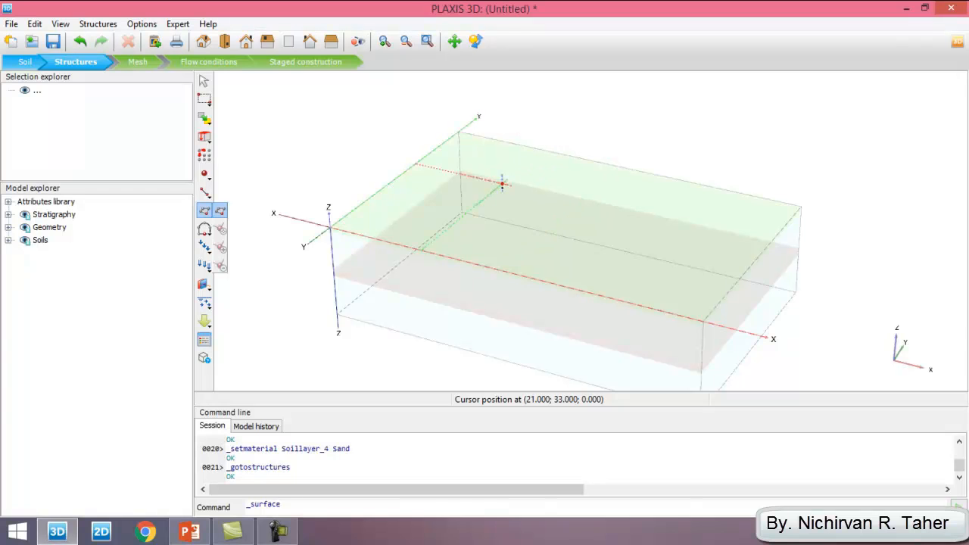
left_click(502, 183)
left_click(593, 204)
left_click(542, 245)
right_click(542, 244)
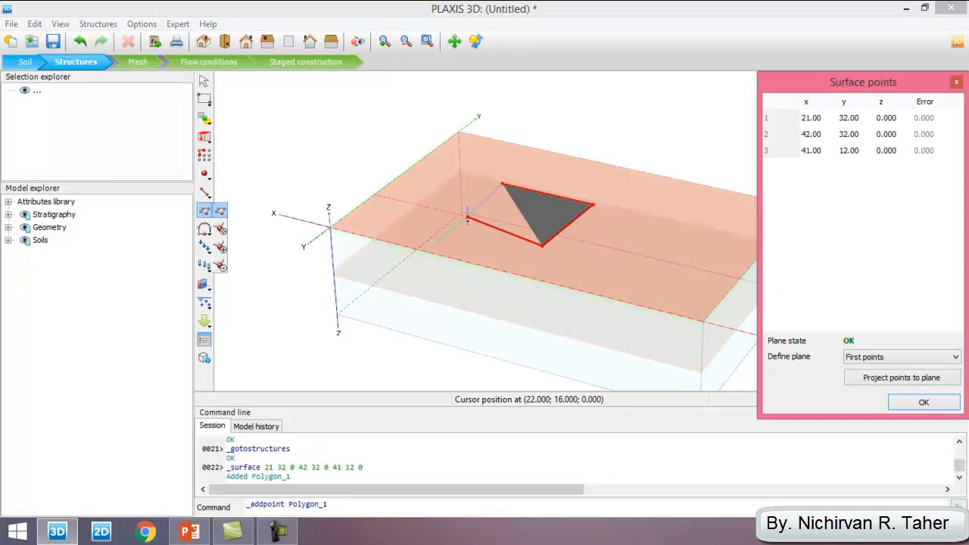
left_click(467, 219)
Set the surface's first point to x = 30, y = 20, following the coordinates on the PowerPoint slide.
left_click(816, 127)
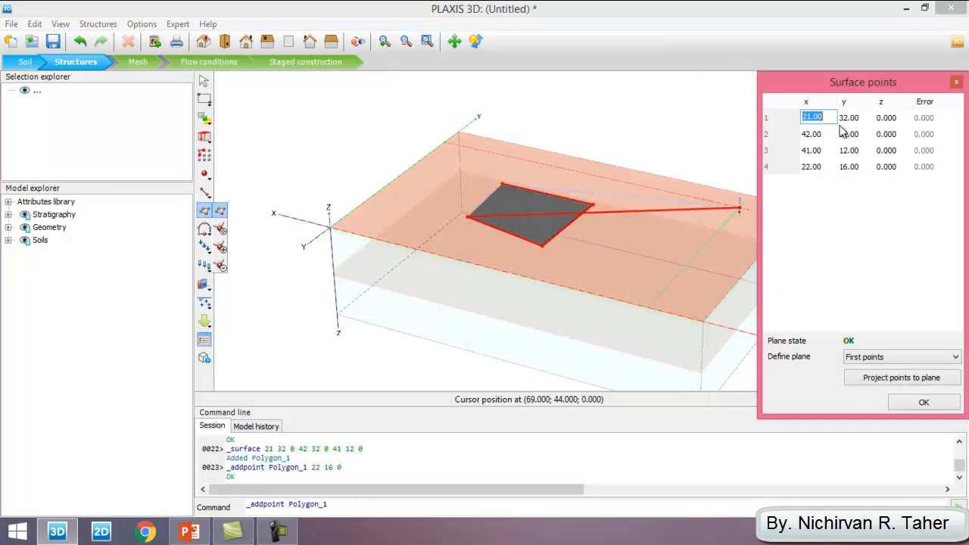
left_click(195, 533)
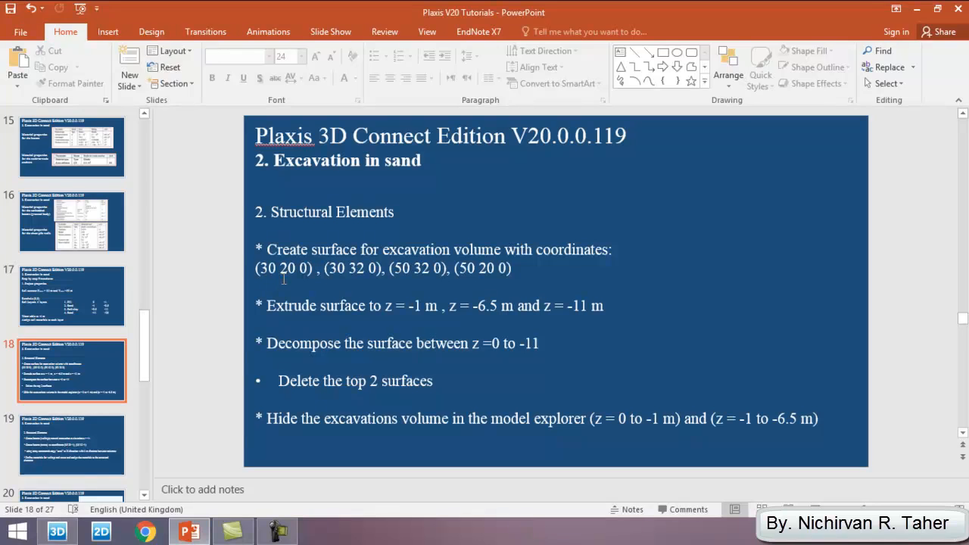
left_click(190, 533)
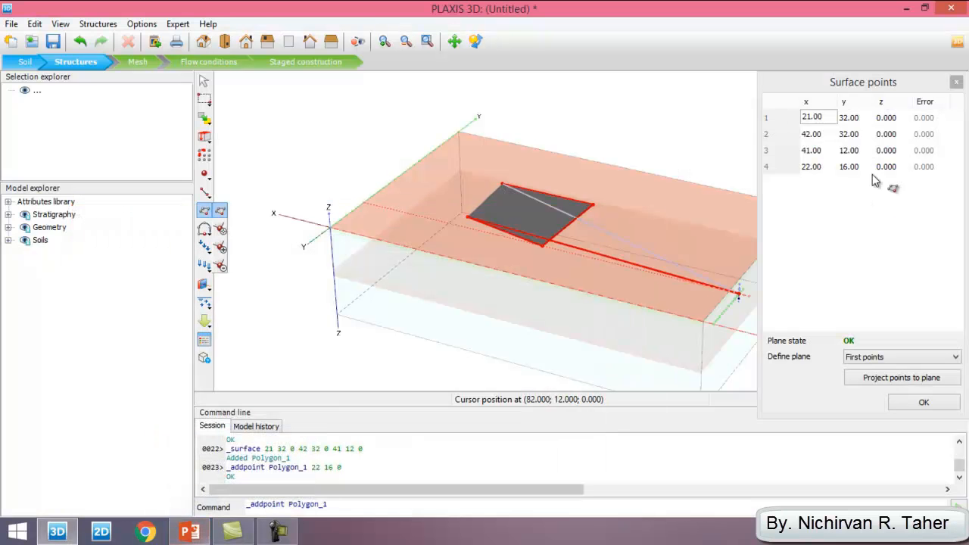
left_click(817, 118)
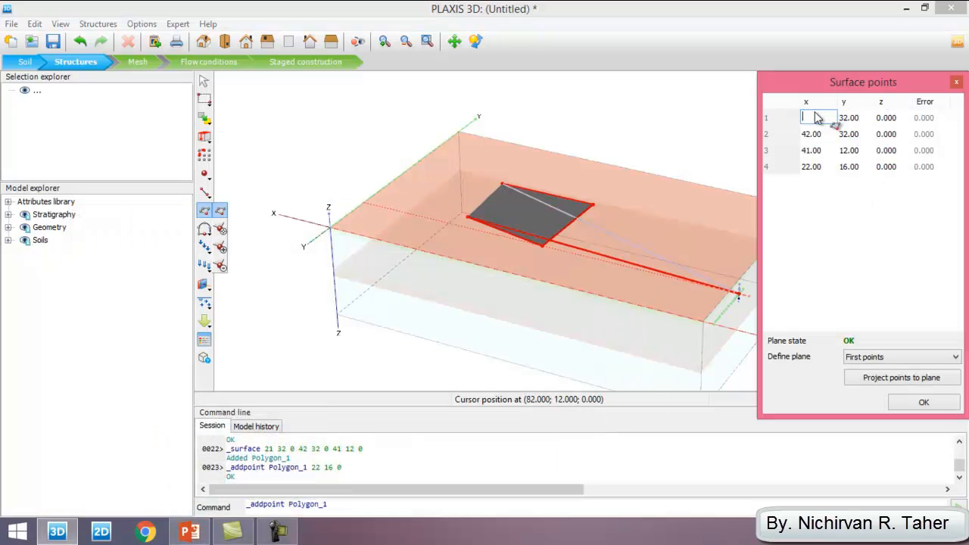
type("30")
key("Tab")
type("20")
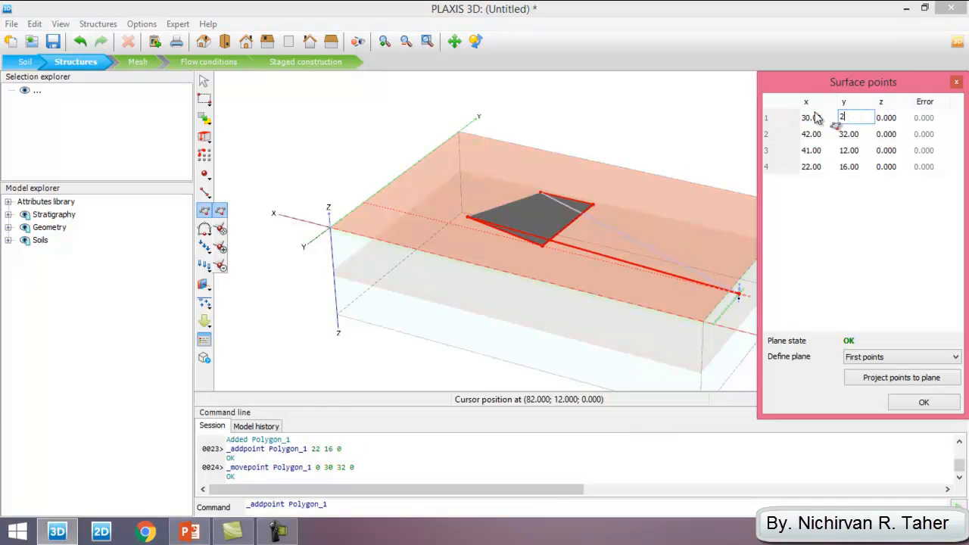
key("Tab")
key("Tab")
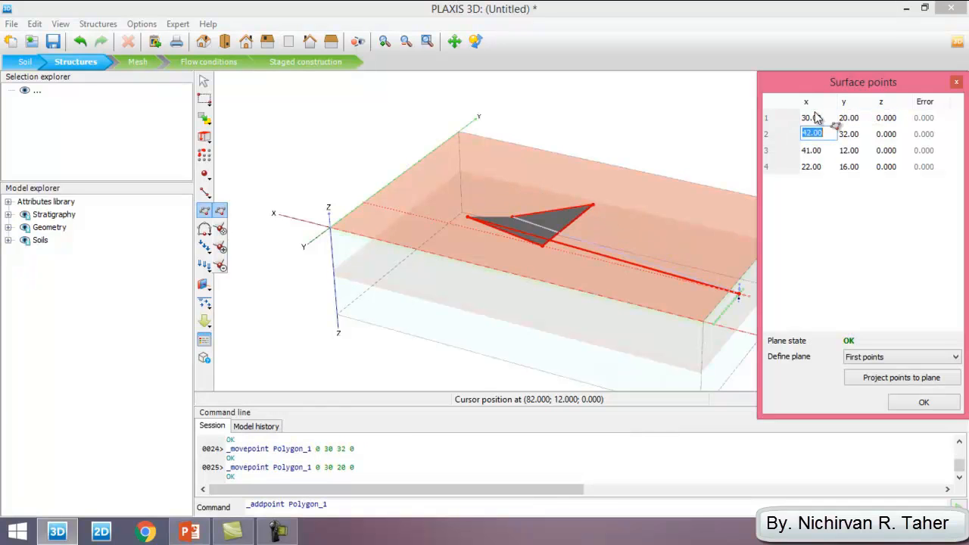
Check the slide again and set the surface's second point to (30, 32, 0).
left_click(189, 532)
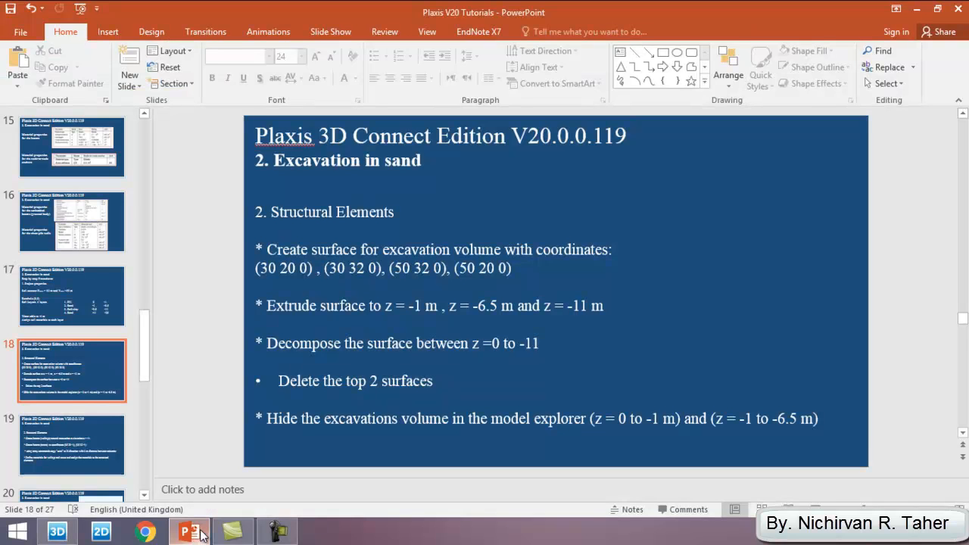
left_click(198, 532)
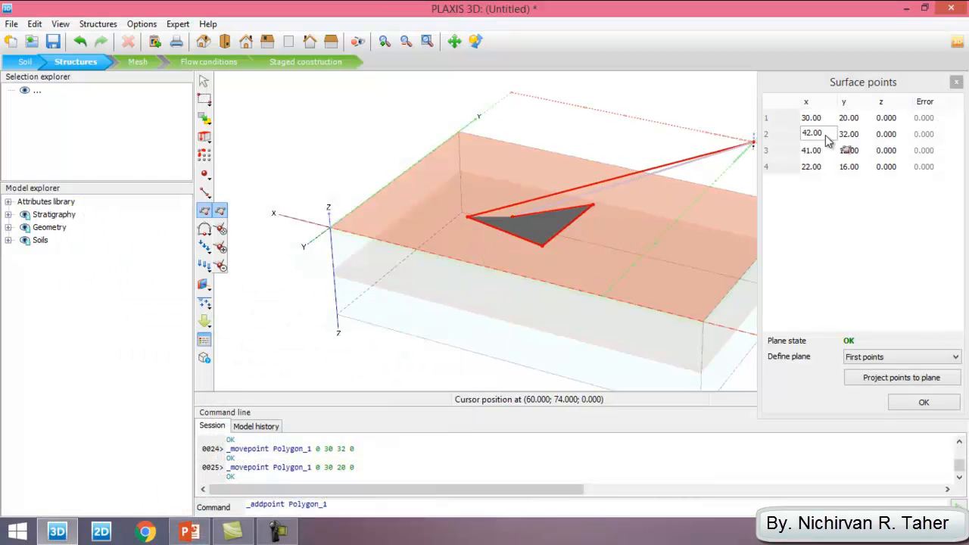
left_click(822, 134)
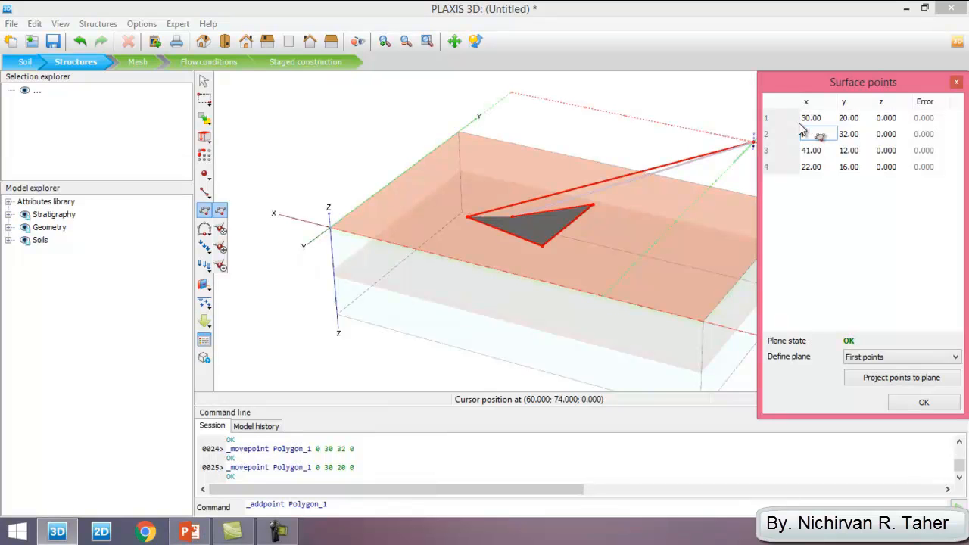
key("Tab")
key("Tab")
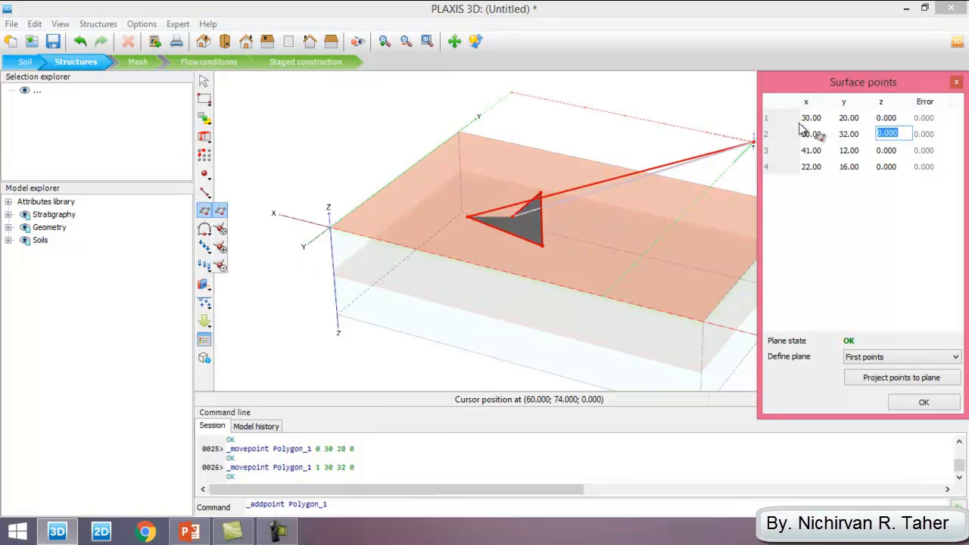
key("Tab")
Set the surface's third point to (50, 32, 0), as listed on the slide.
left_click(194, 533)
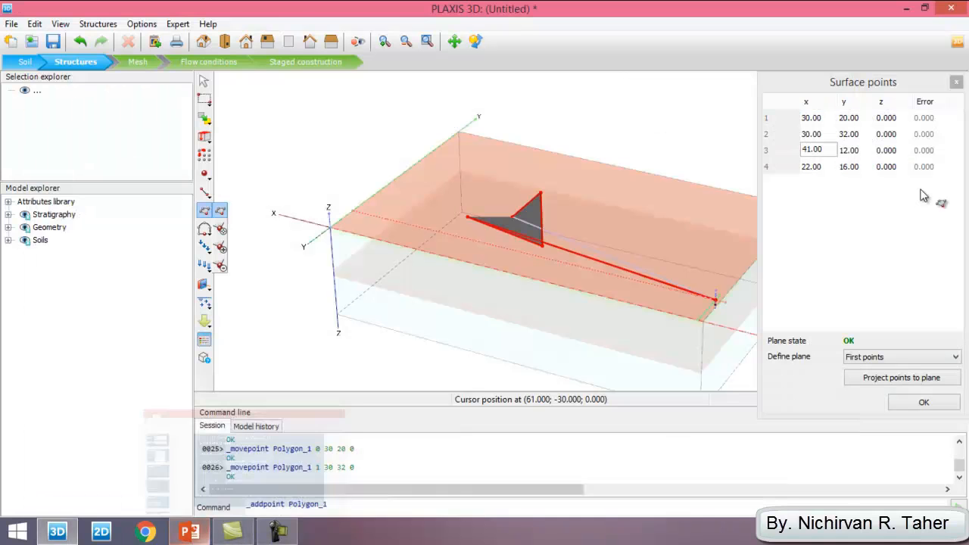
left_click(196, 535)
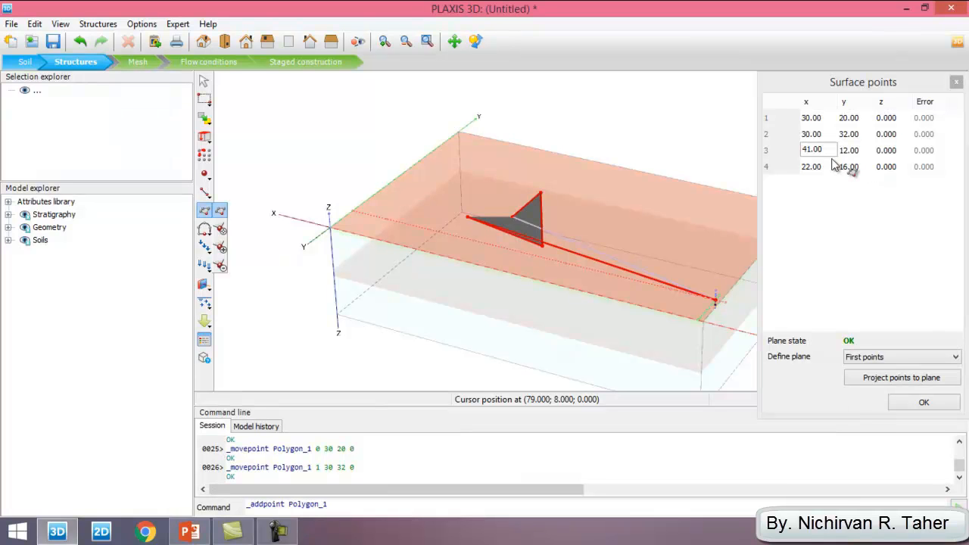
left_click_drag(826, 150, 778, 149)
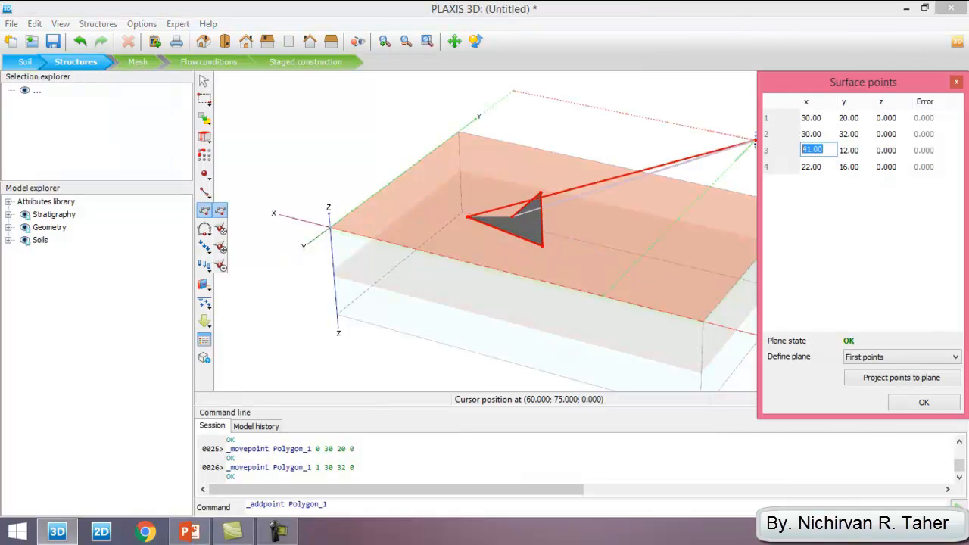
type("50")
key("Tab")
type("32")
key("Tab")
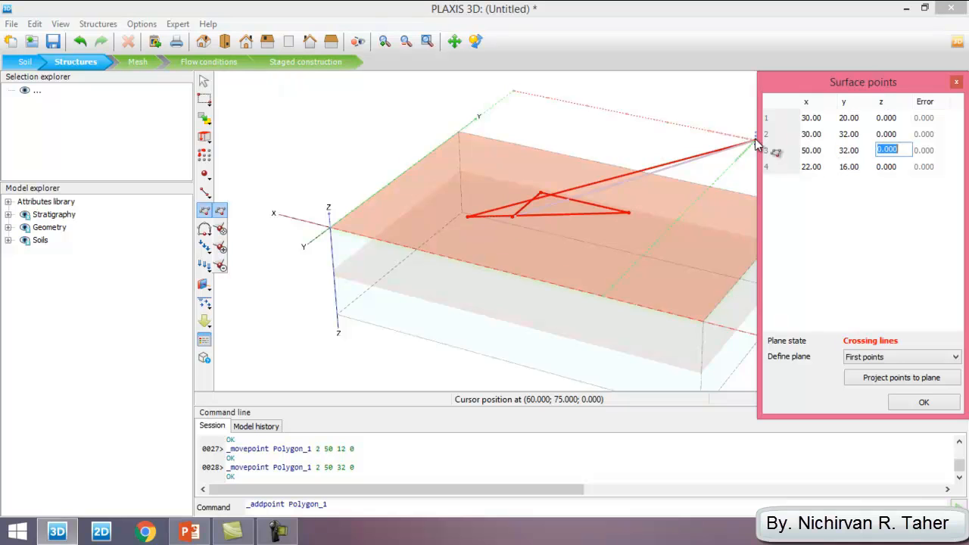
type("0")
key("Tab")
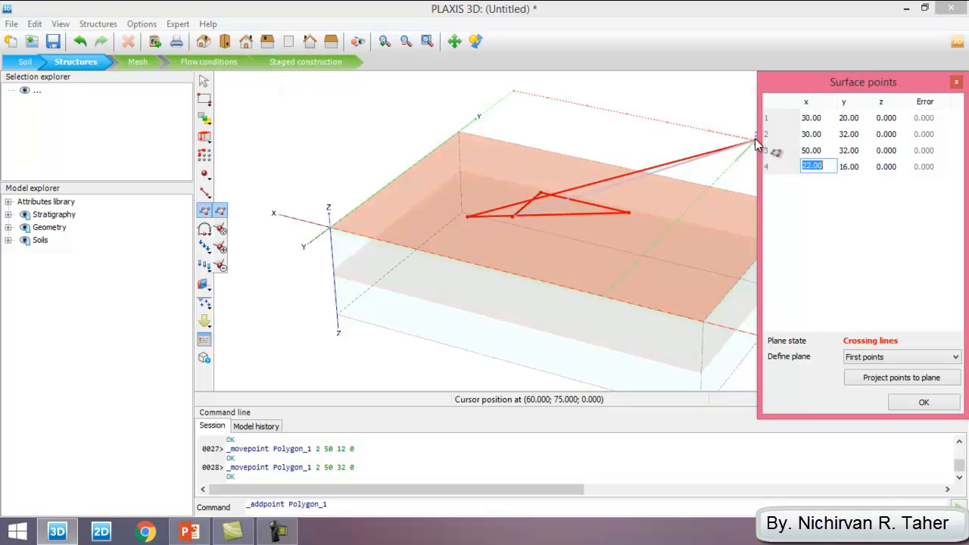
Set the surface's fourth point to x = 50, y = 20 and confirm the excavation surface.
key("BackSpace")
type("50")
key("Tab")
type("20")
key("Tab")
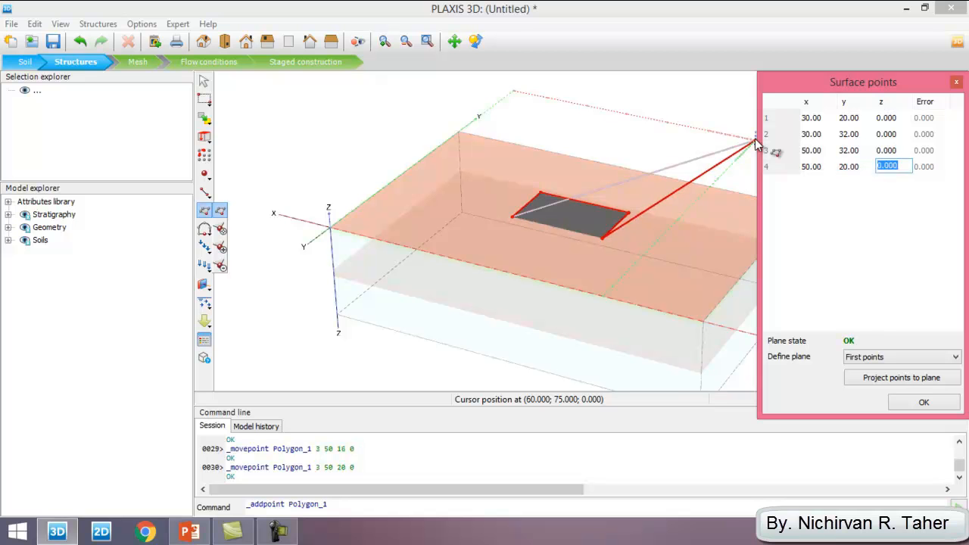
key("Tab")
left_click(913, 404)
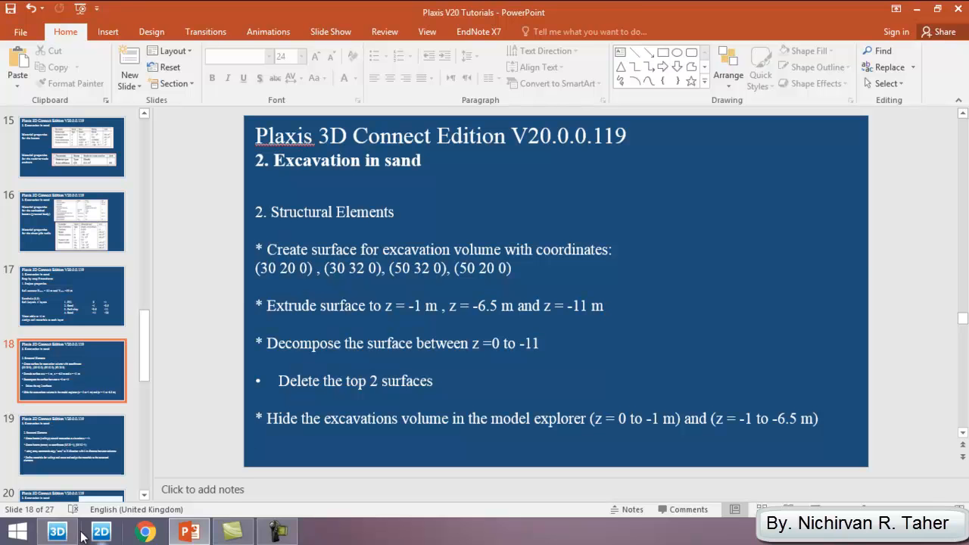
Return to PLAXIS 3D and extrude the excavation surface downward with a z vector of -1 m.
left_click(57, 531)
left_click(561, 212)
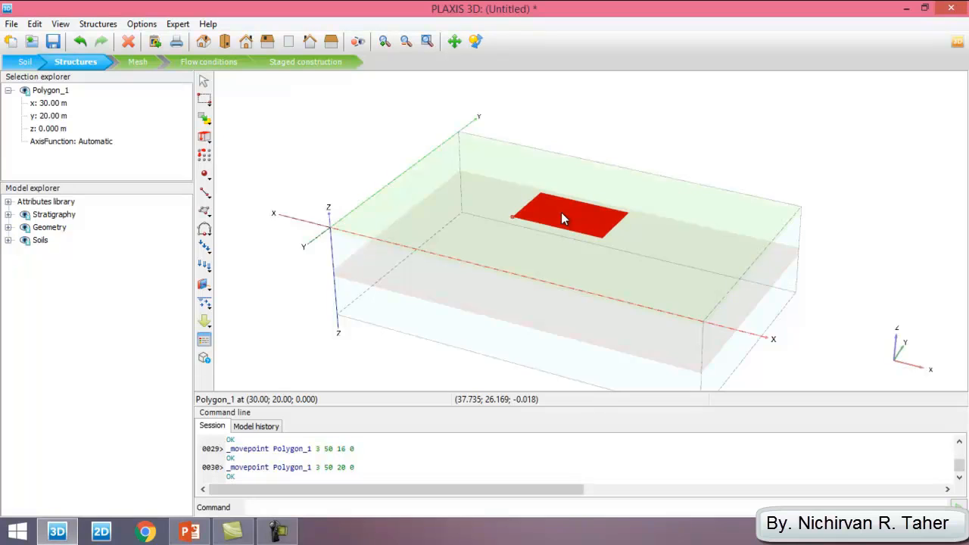
scroll(543, 210, "up", 3)
scroll(543, 210, "down", 3)
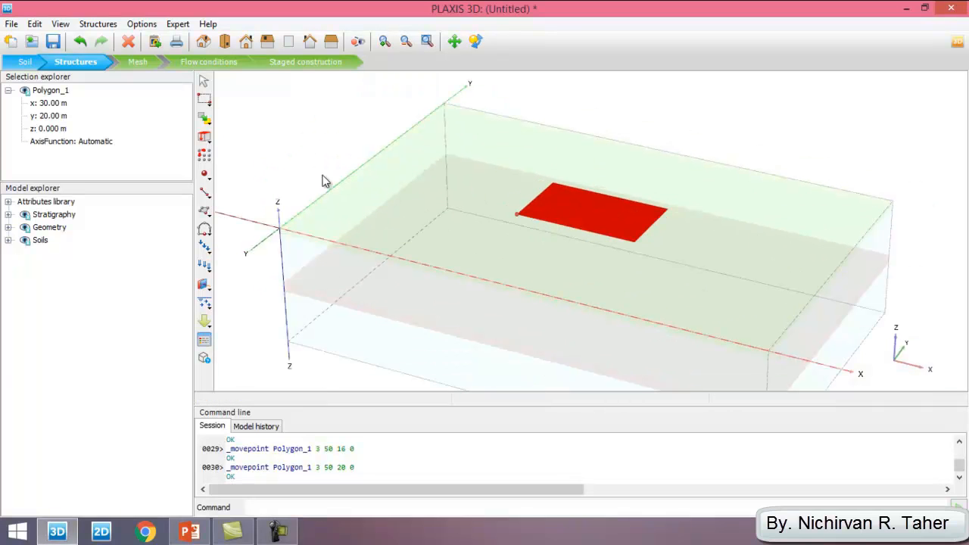
left_click(204, 137)
left_click(221, 139)
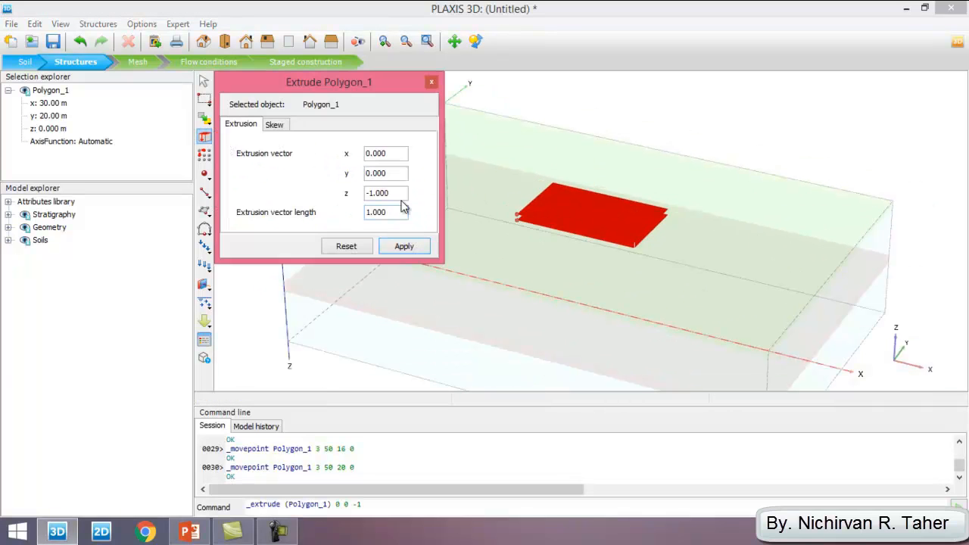
left_click(412, 247)
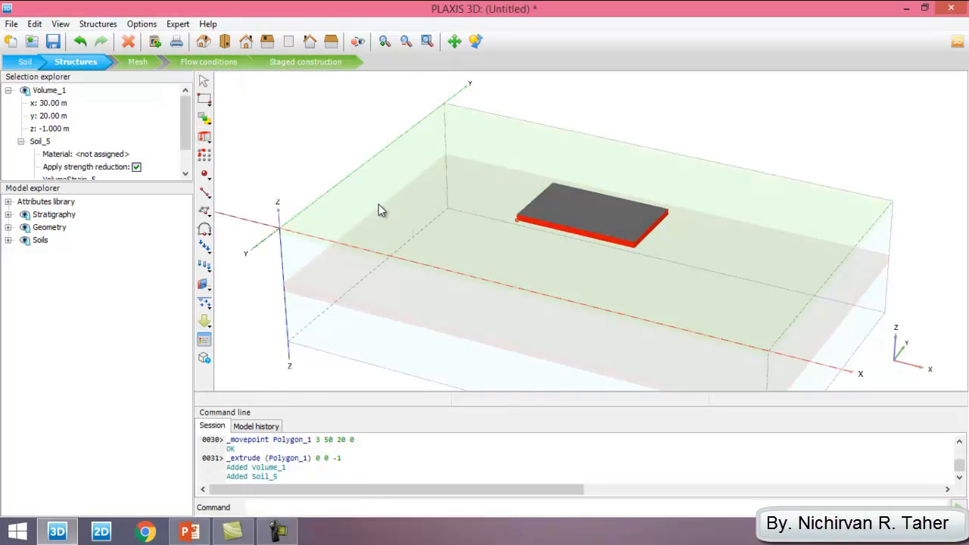
Extrude the same top surface again with a z vector of -6.5 m.
left_click(602, 211)
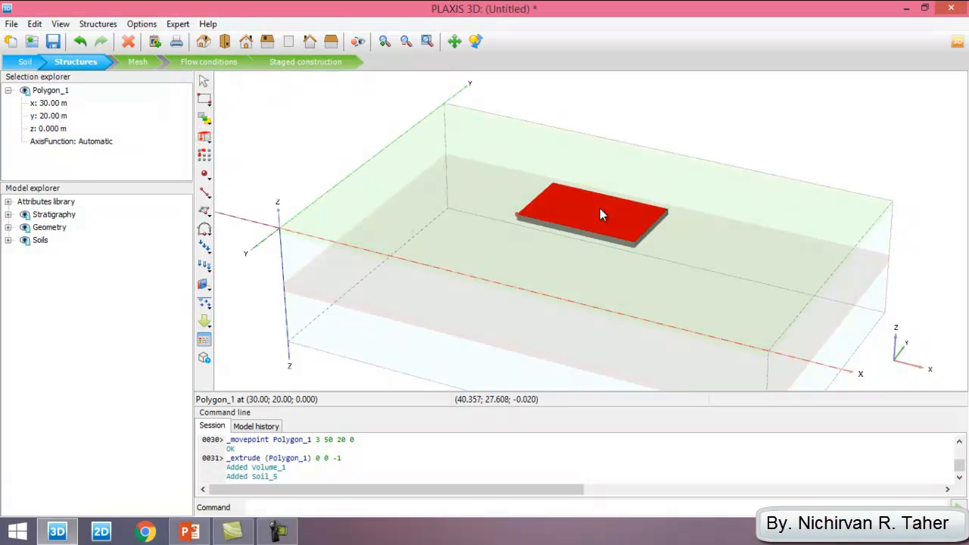
left_click(205, 137)
left_click(221, 141)
left_click_drag(392, 193, 338, 196)
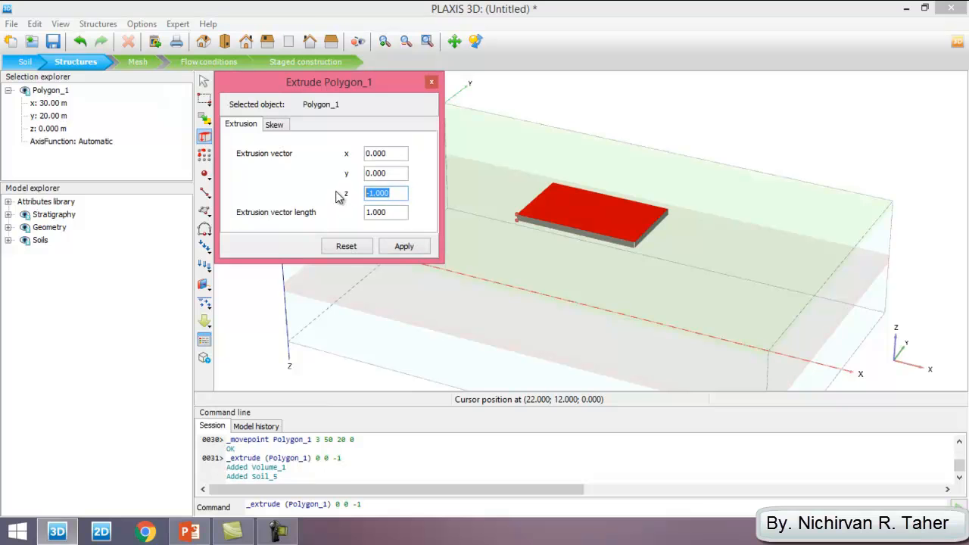
type("-6.5")
left_click(415, 249)
Extrude the top surface a third time with a z vector of -11 m.
left_click(581, 201)
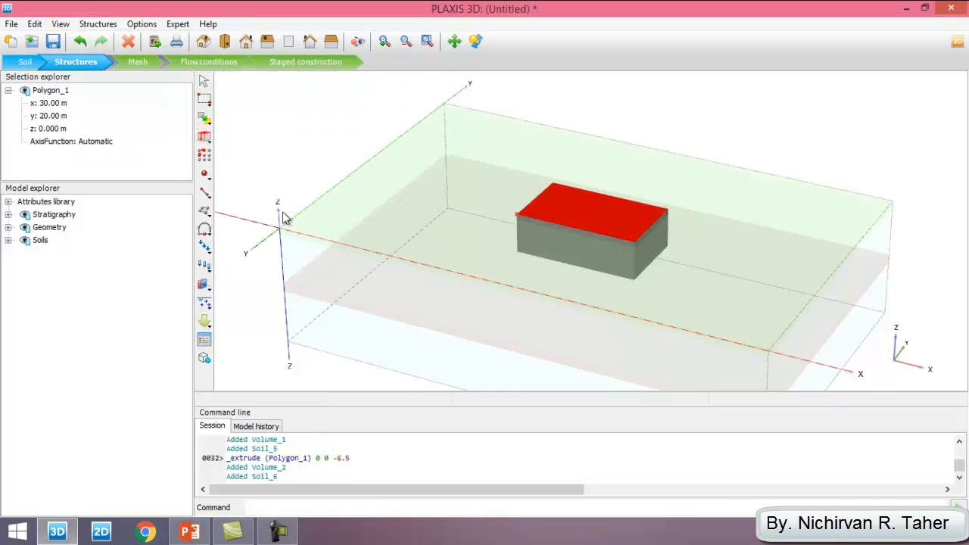
left_click(205, 137)
left_click(220, 138)
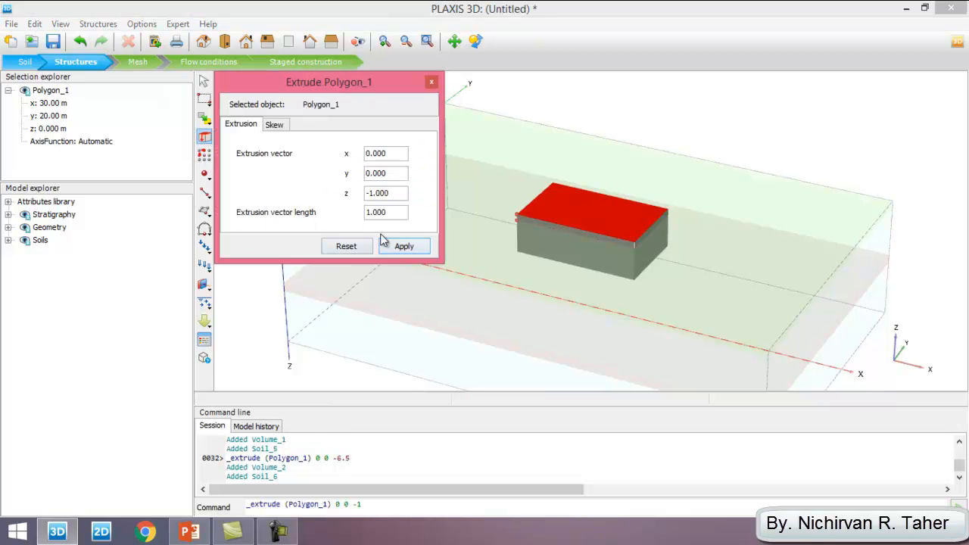
double_click(386, 212)
double_click(386, 193)
key("BackSpace")
type("-11")
left_click(394, 247)
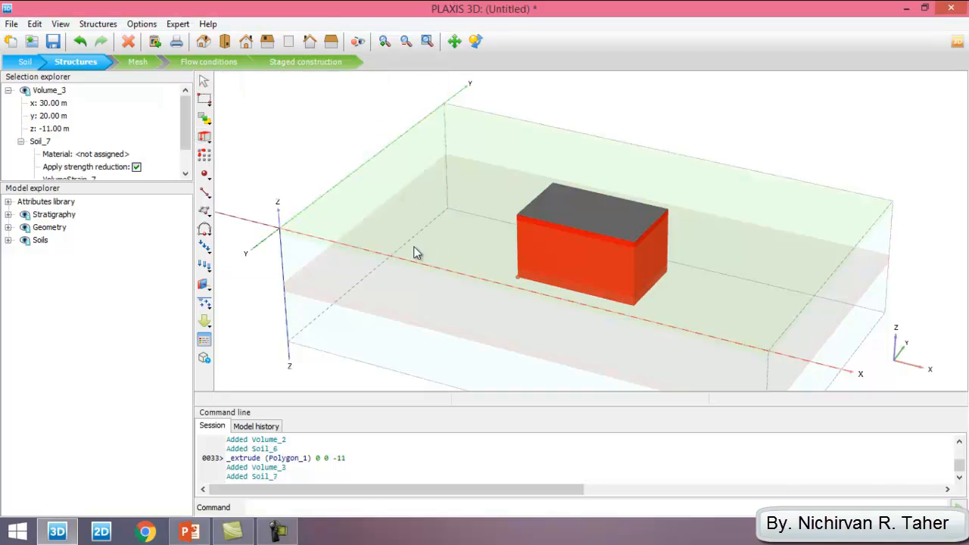
left_click(414, 246)
Consult the PowerPoint instructions and create four waling beams in PLAXIS 3D around the excavation at z = -1, spanning x = 30–50 and y = 20–32.
left_click(189, 532)
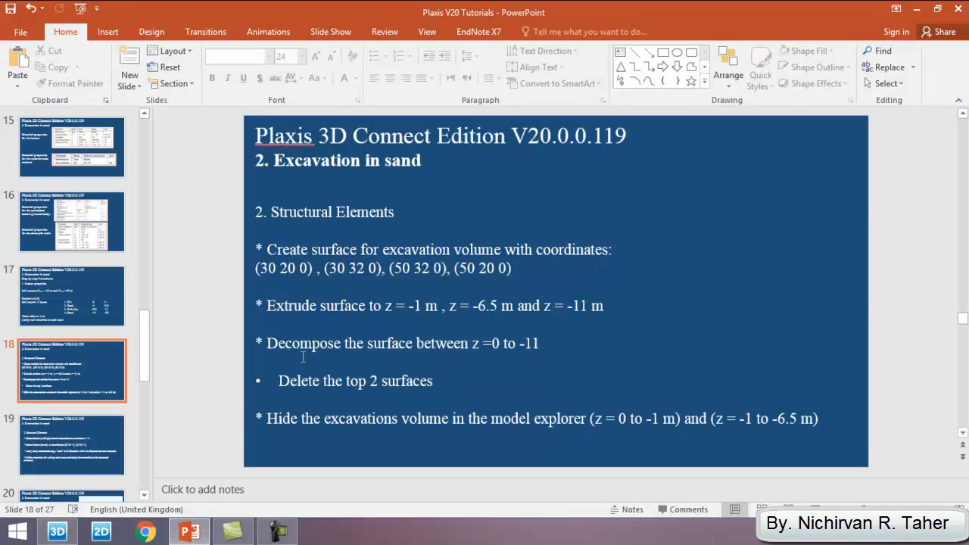
scroll(303, 356, "down", 1)
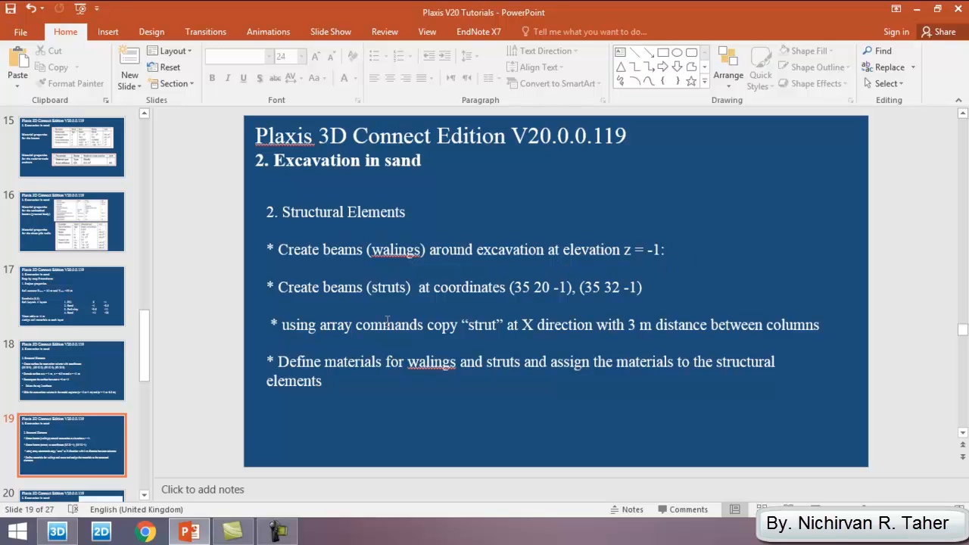
left_click(57, 532)
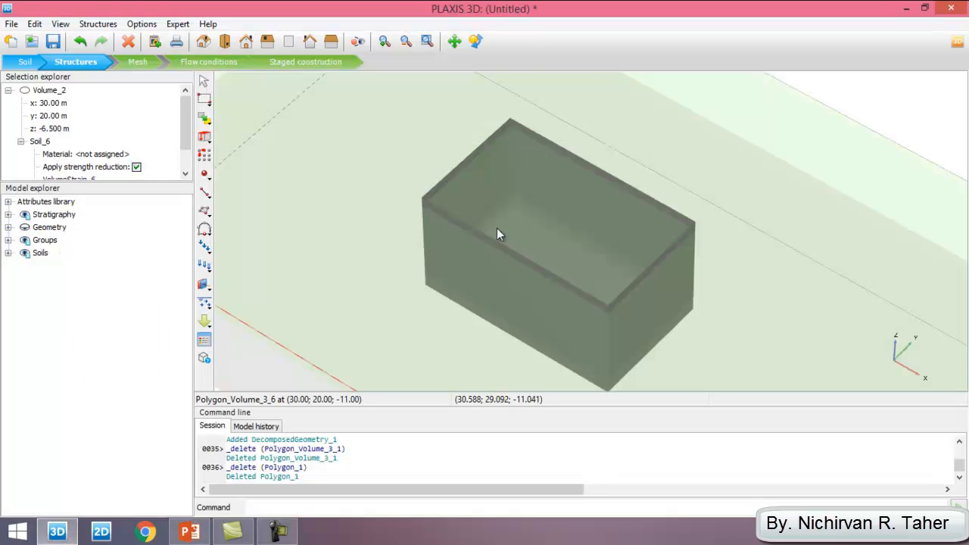
left_click(206, 193)
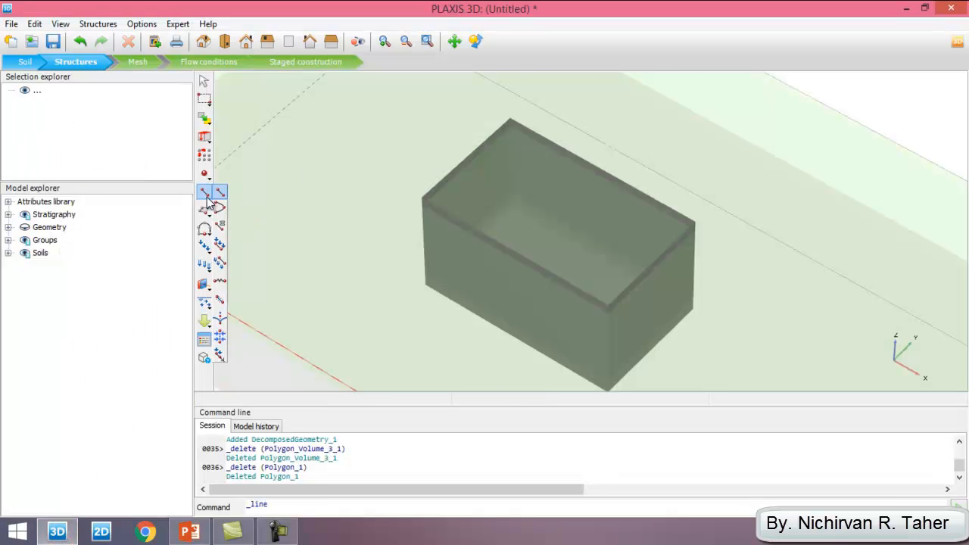
left_click(220, 244)
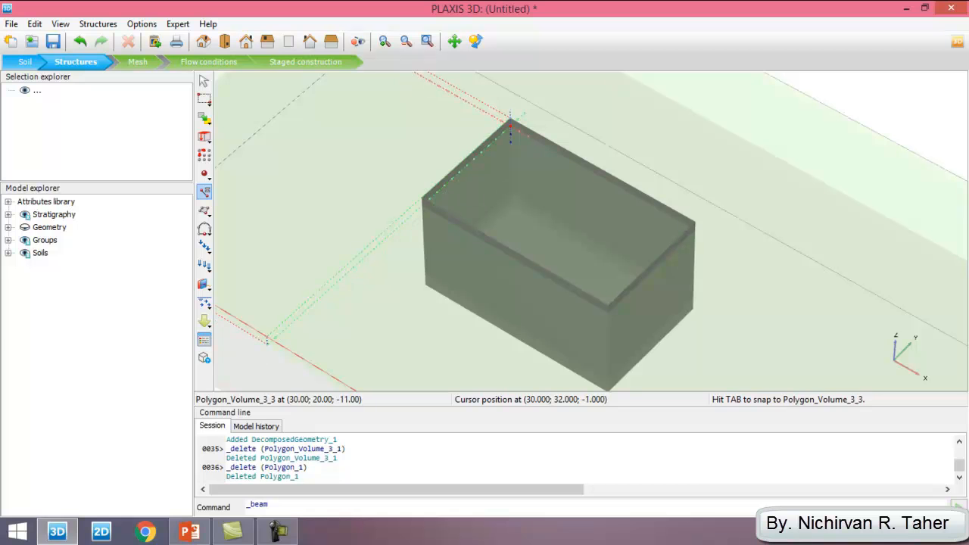
left_click(510, 125)
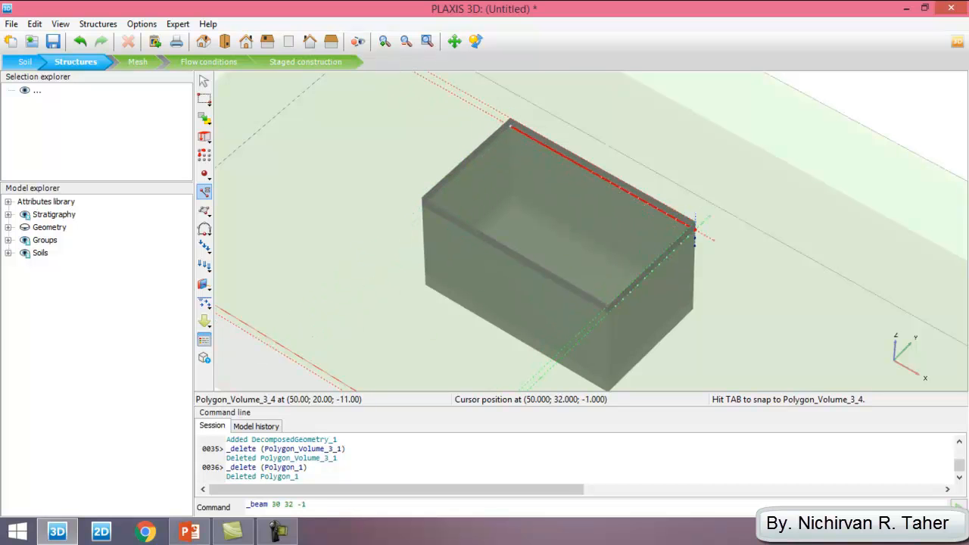
left_click(694, 228)
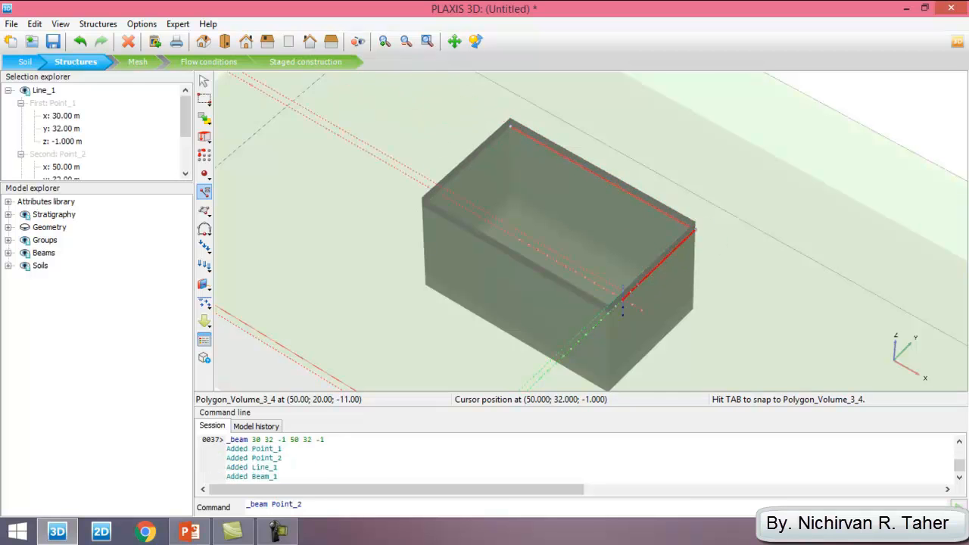
left_click(608, 309)
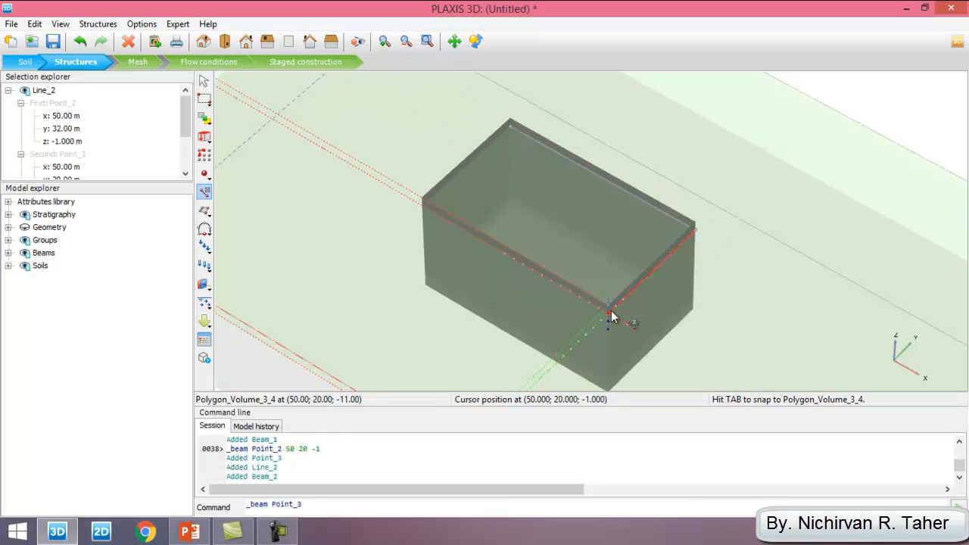
left_click(423, 200)
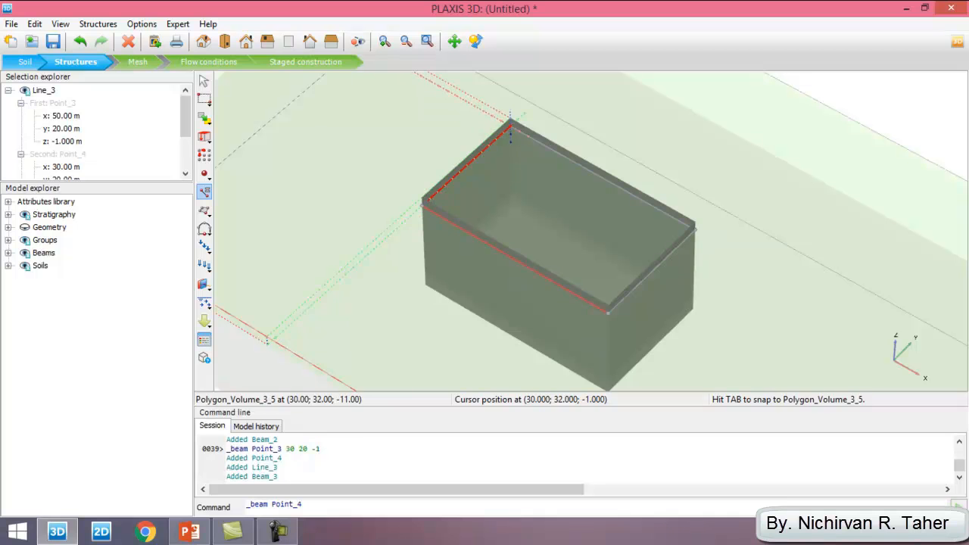
left_click(506, 130)
key("Escape")
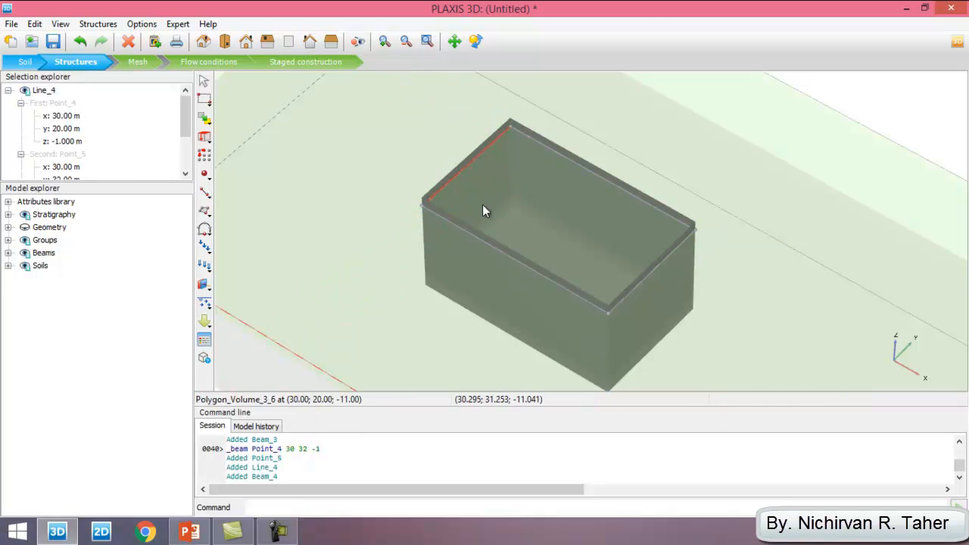
Check the strut coordinates in PowerPoint and create a strut beam in PLAXIS 3D from (35, 20, -1) to (35, 32, -1).
scroll(350, 101, "down", 3)
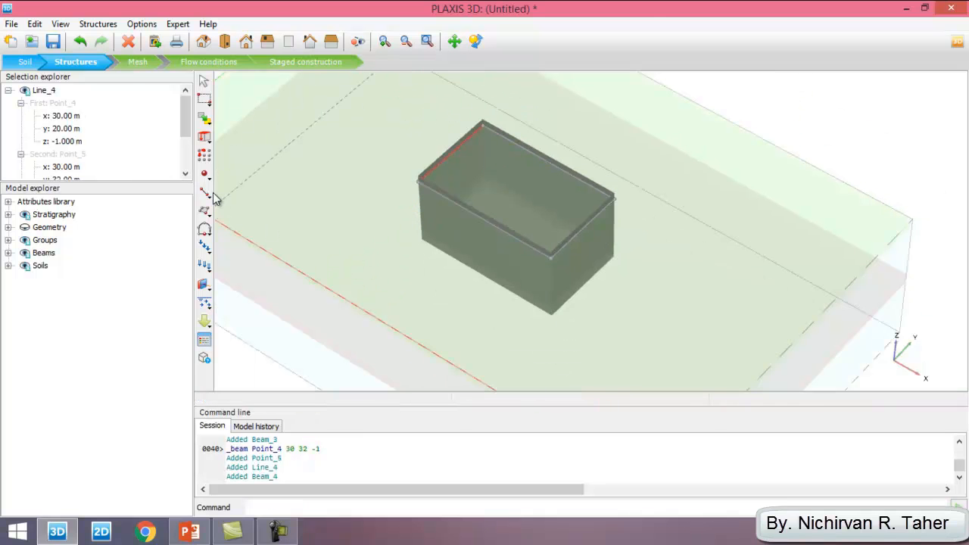
left_click(190, 532)
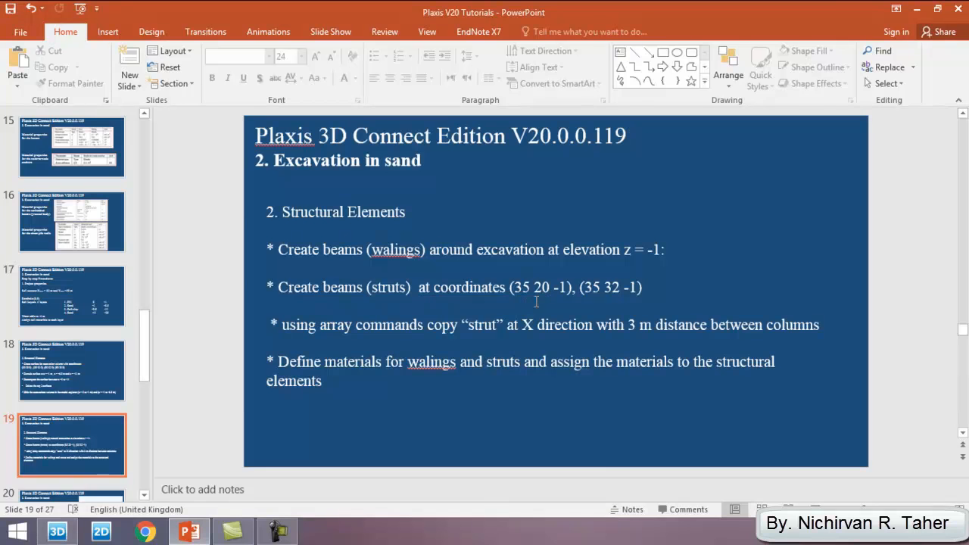
left_click(59, 532)
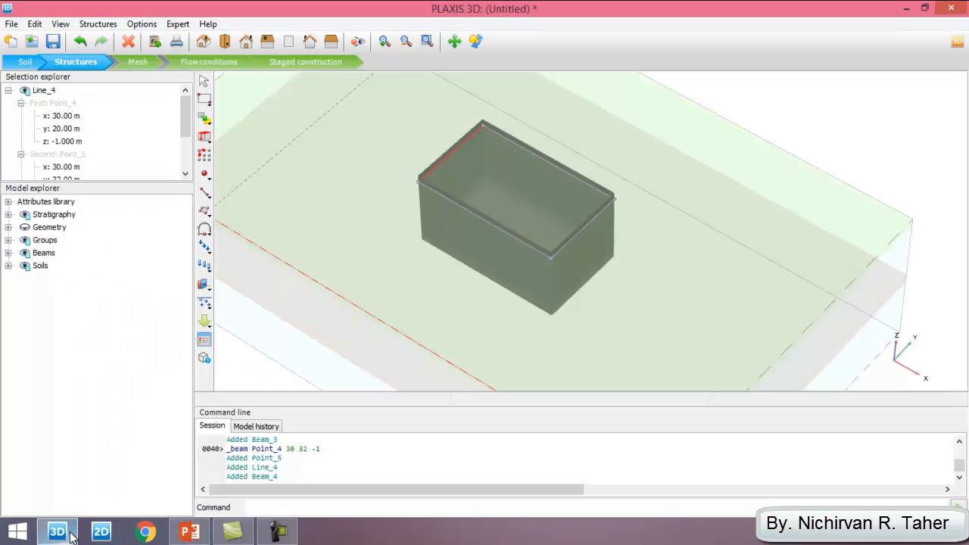
left_click(204, 192)
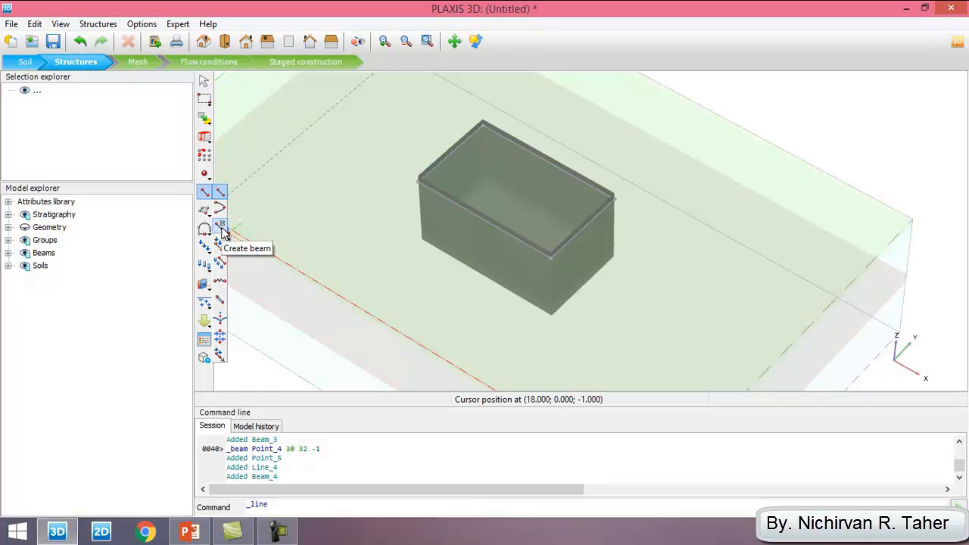
left_click(222, 231)
scroll(455, 193, "up", 3)
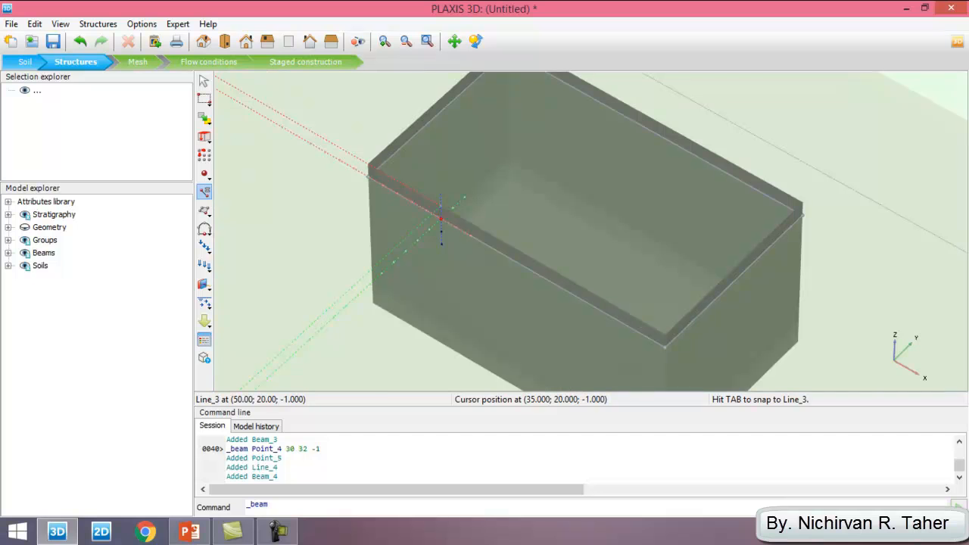
left_click(441, 219)
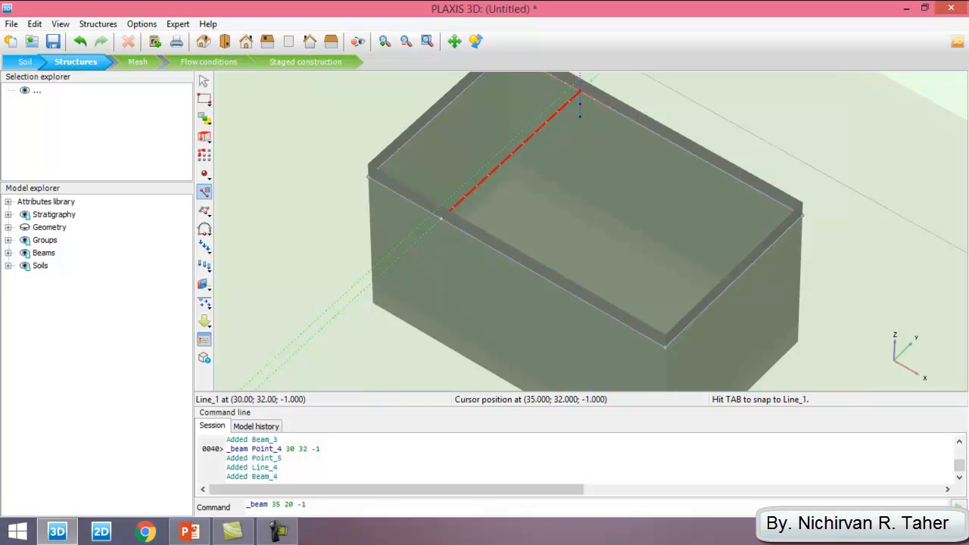
left_click(580, 93)
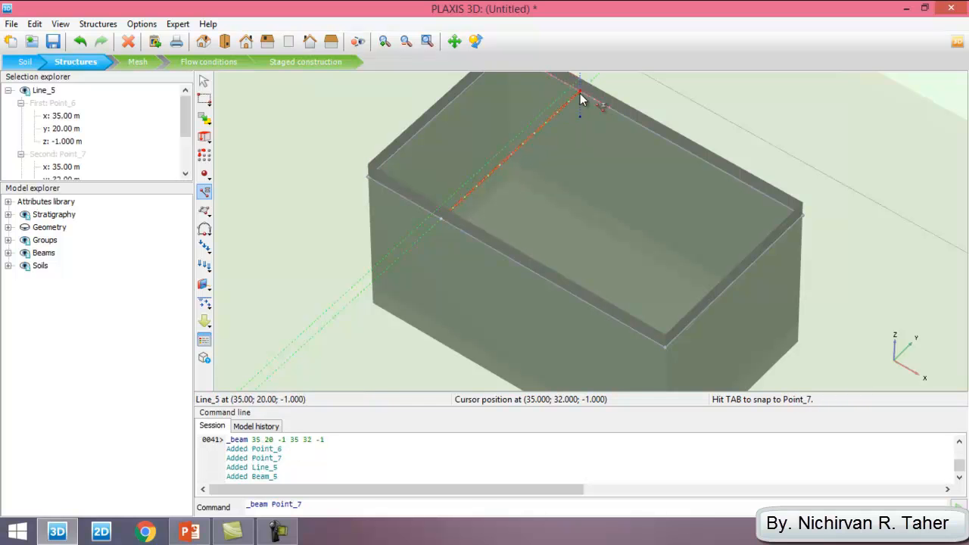
key("Escape")
Check the array instruction in PowerPoint and array the strut in PLAXIS 3D in the x direction with 3 columns spaced 5 m apart.
left_click(190, 533)
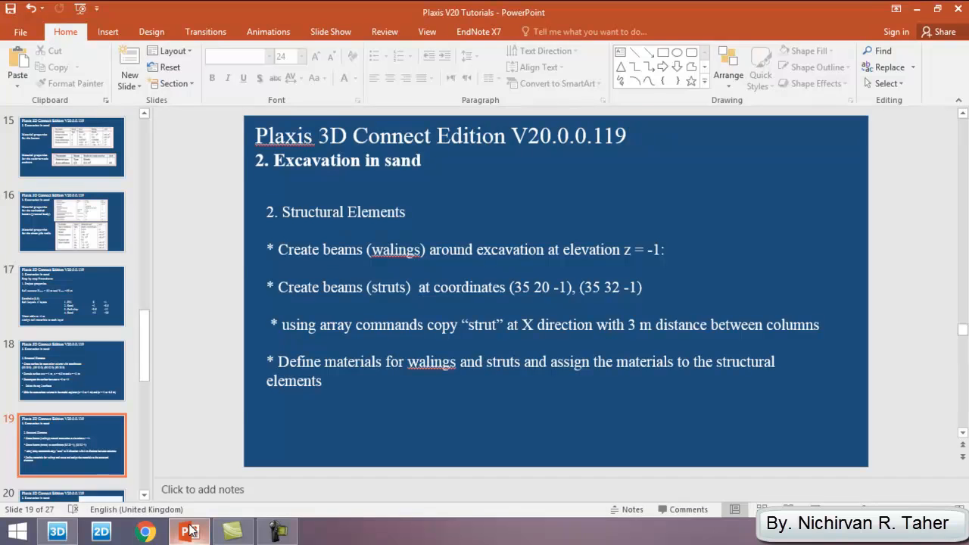
left_click(190, 531)
left_click(530, 190)
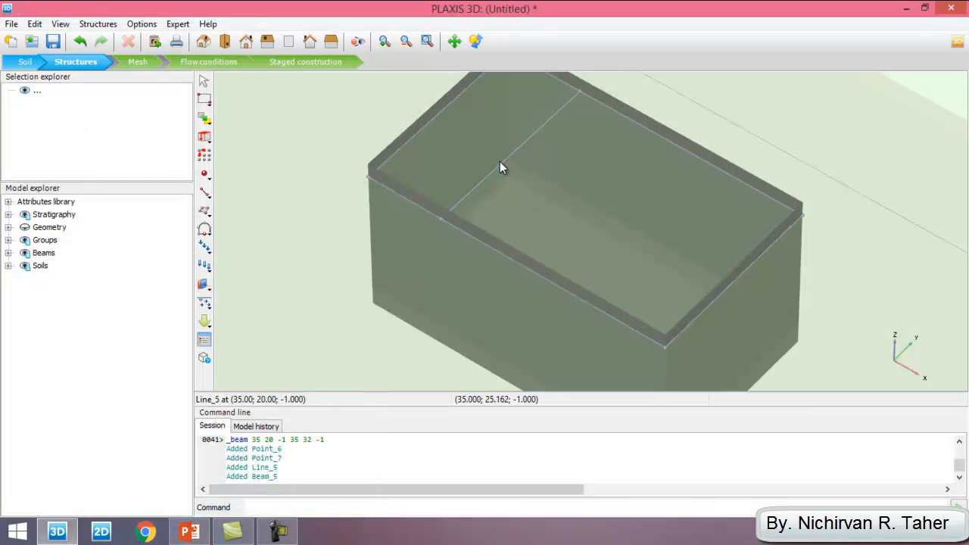
left_click(505, 161)
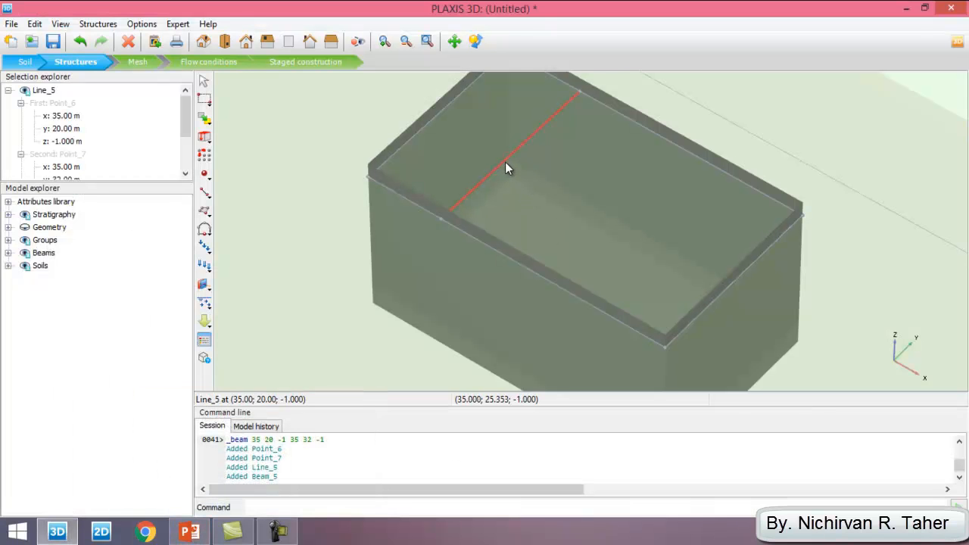
left_click(204, 155)
left_click_drag(461, 101, 273, 104)
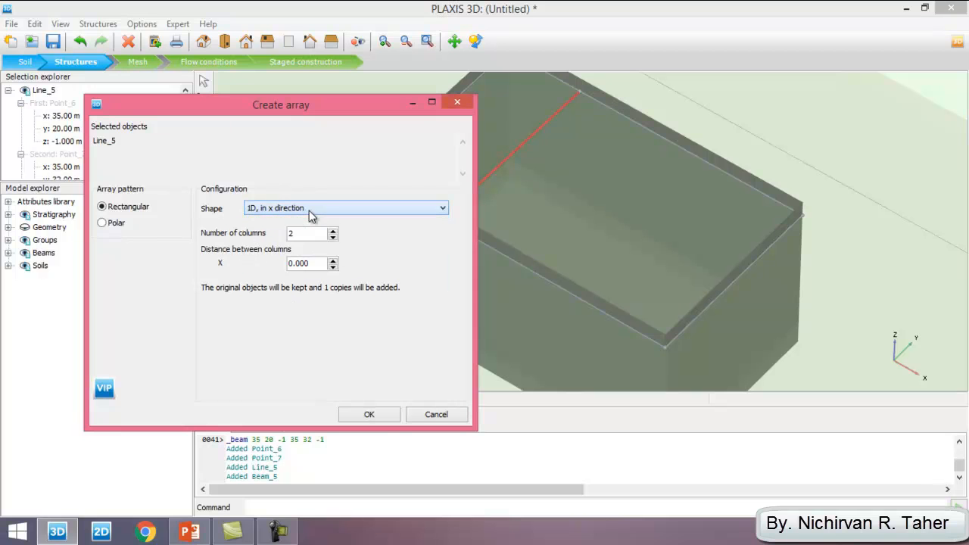
left_click_drag(309, 235, 255, 237)
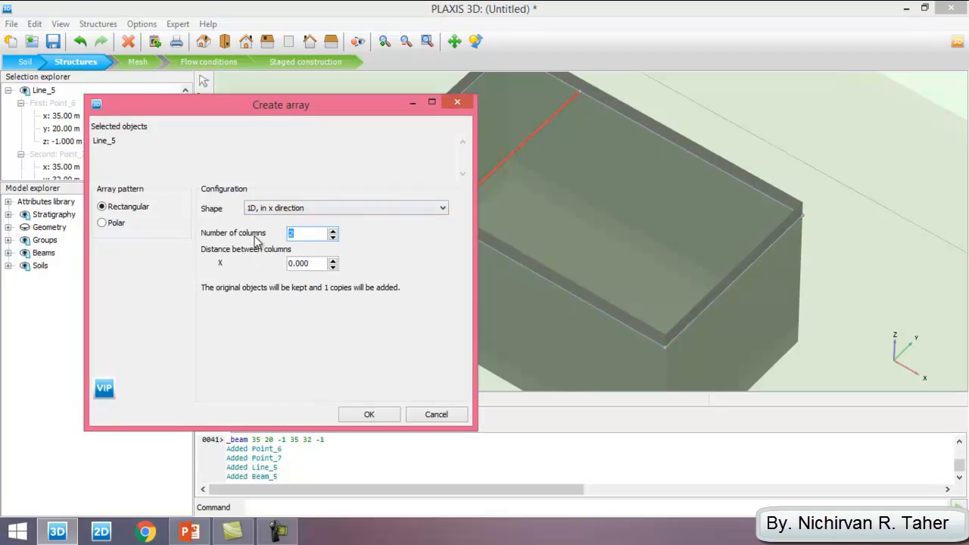
type("3")
left_click_drag(318, 265, 253, 265)
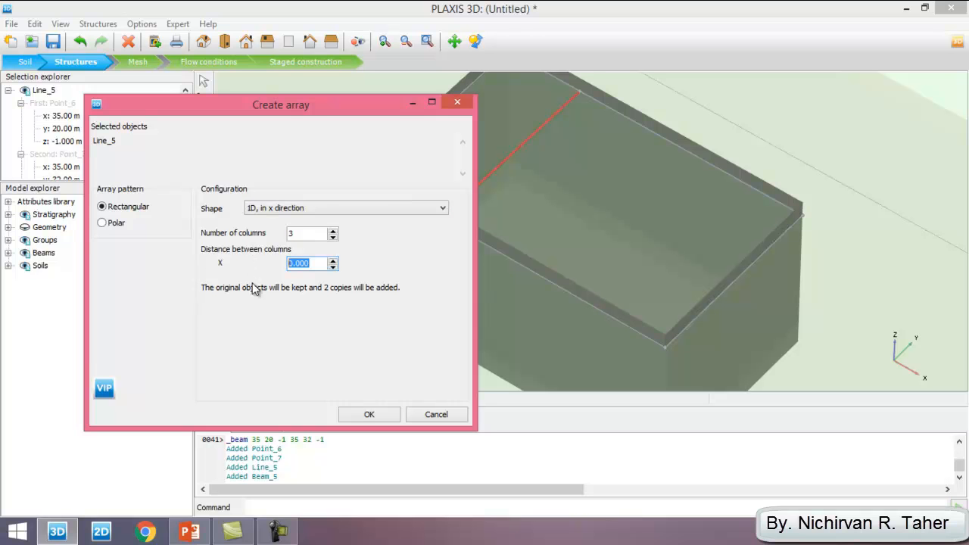
type("5")
left_click(369, 416)
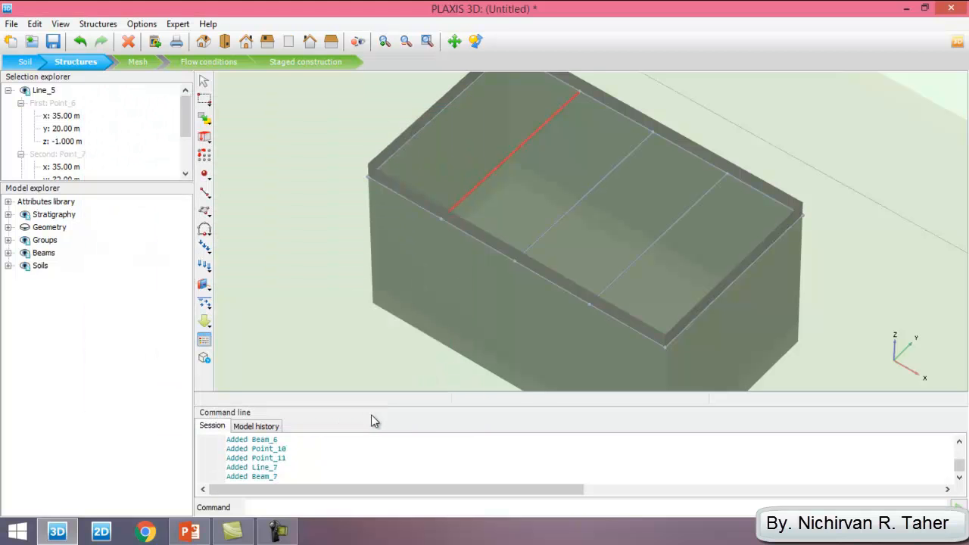
Check the material instruction in PowerPoint and copy the 2.Strut and 2.Walling beam materials from the global database into the PLAXIS 3D project.
scroll(523, 155, "down", 2)
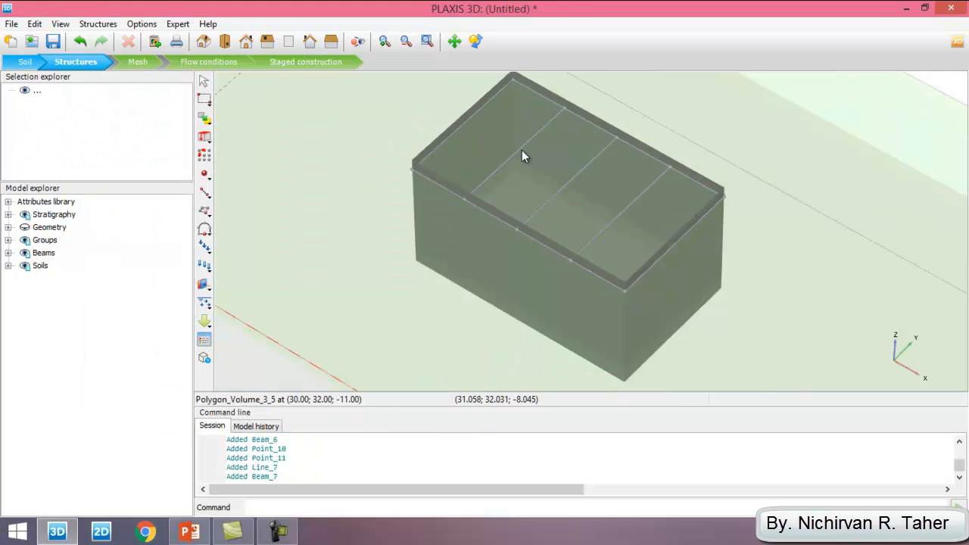
scroll(560, 163, "down", 2)
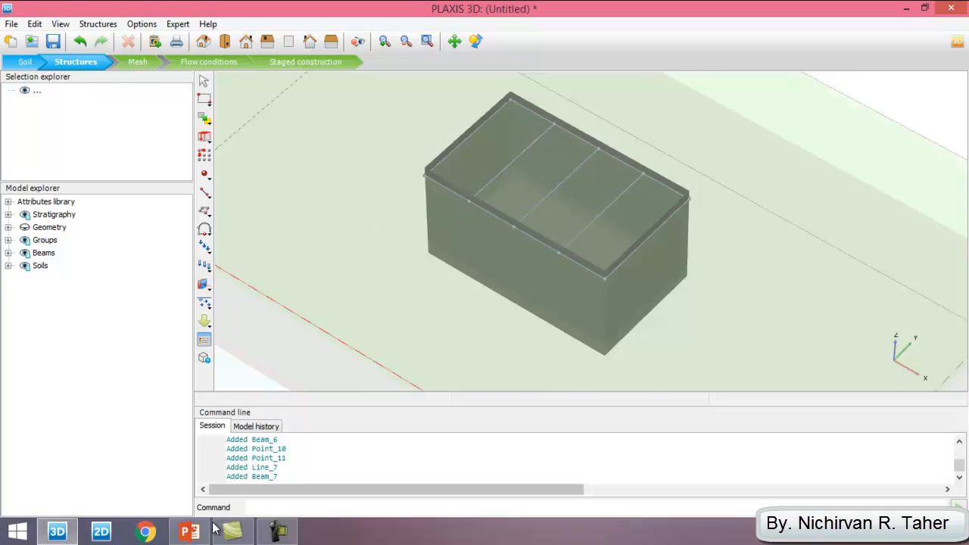
left_click(189, 531)
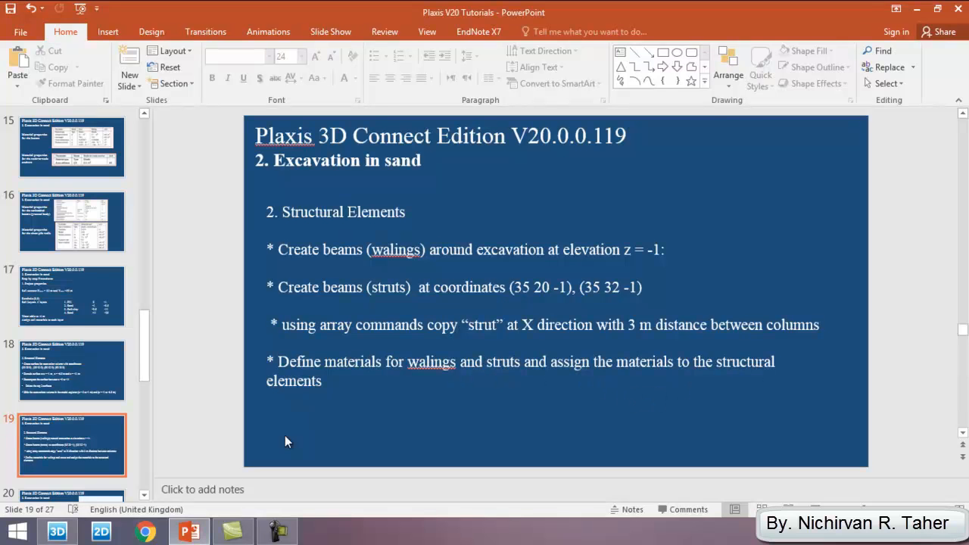
left_click(57, 531)
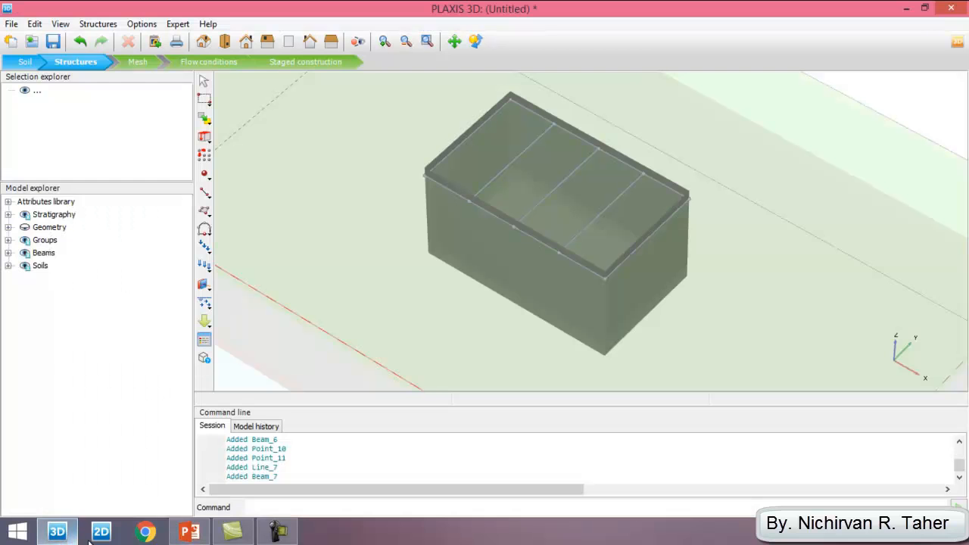
left_click(204, 340)
left_click_drag(664, 85, 700, 88)
left_click(731, 142)
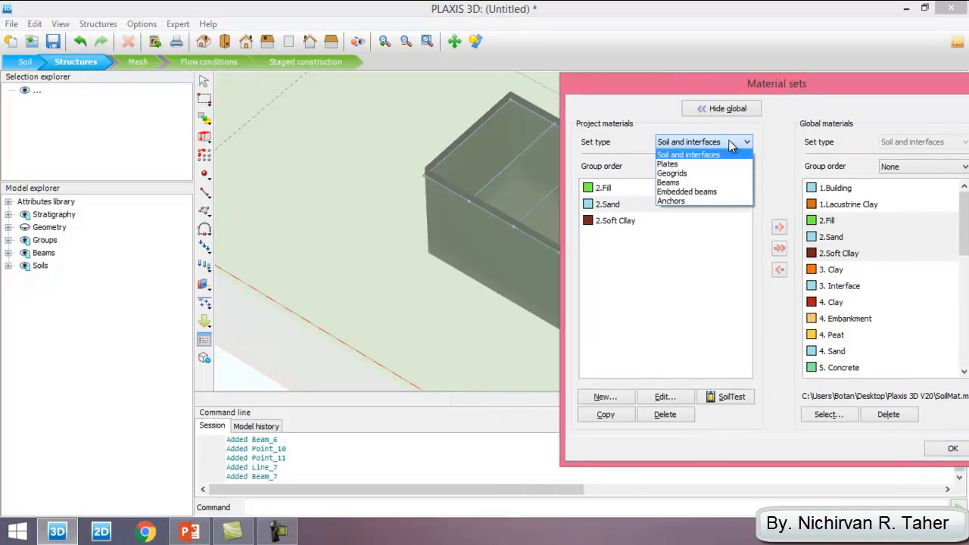
left_click(670, 183)
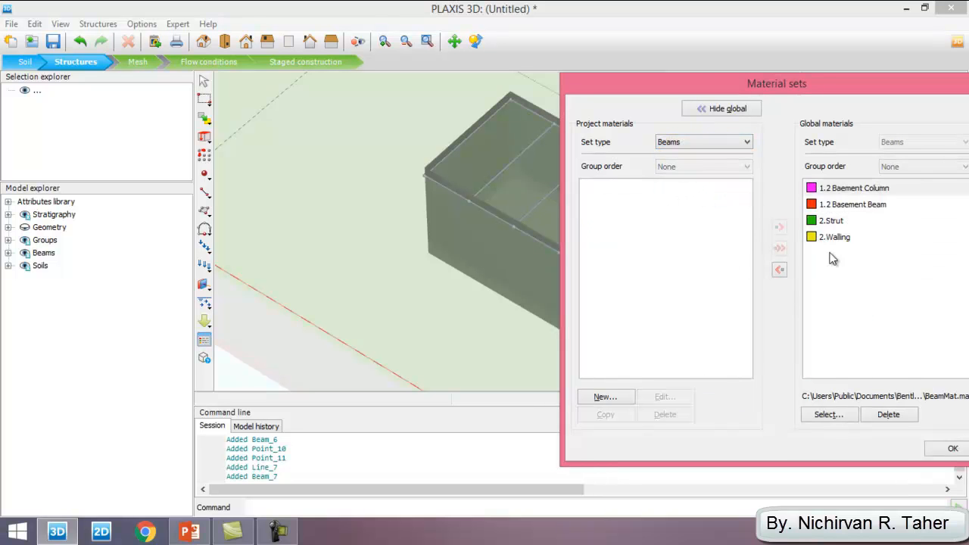
left_click(835, 223)
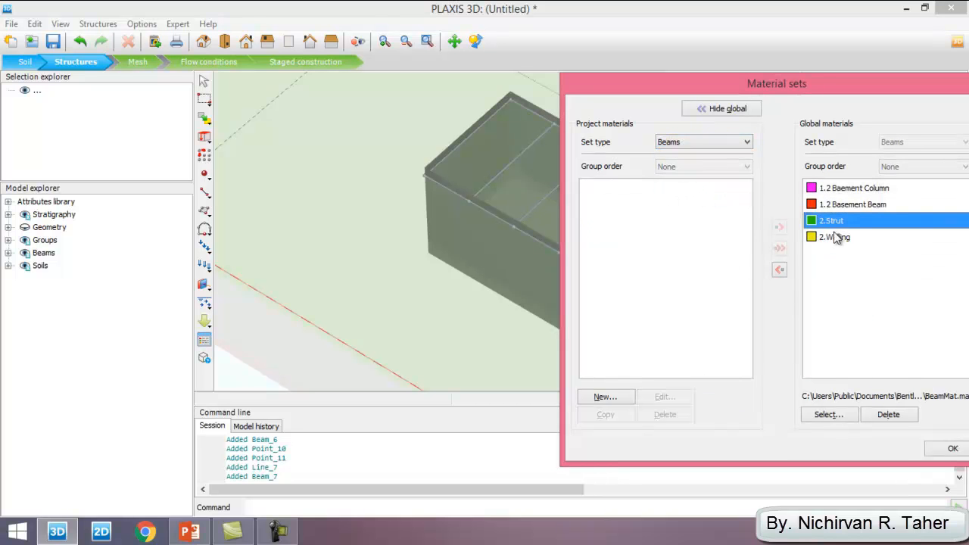
left_click(837, 238, "shift")
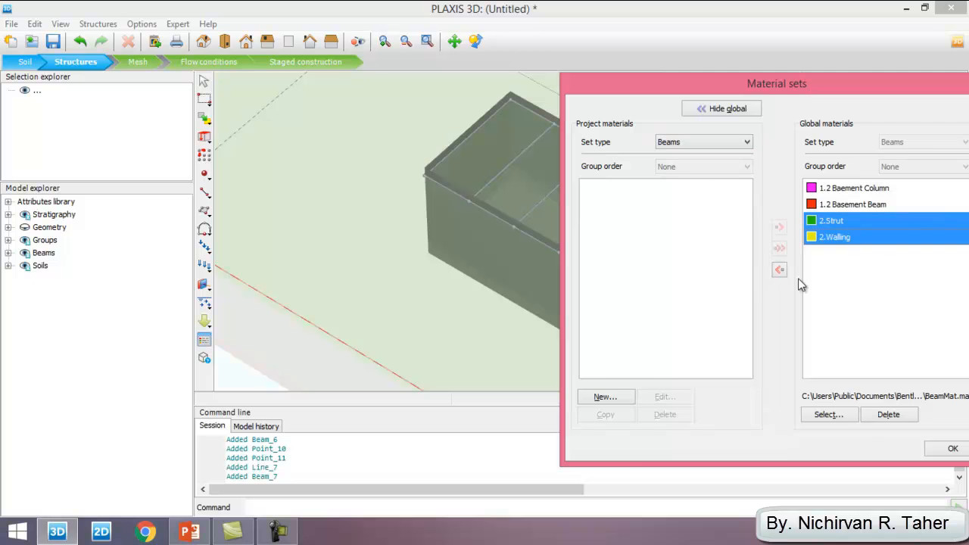
left_click(779, 270)
Assign the 2.Walling material to the four waling beams around the excavation.
left_click_drag(623, 98, 763, 135)
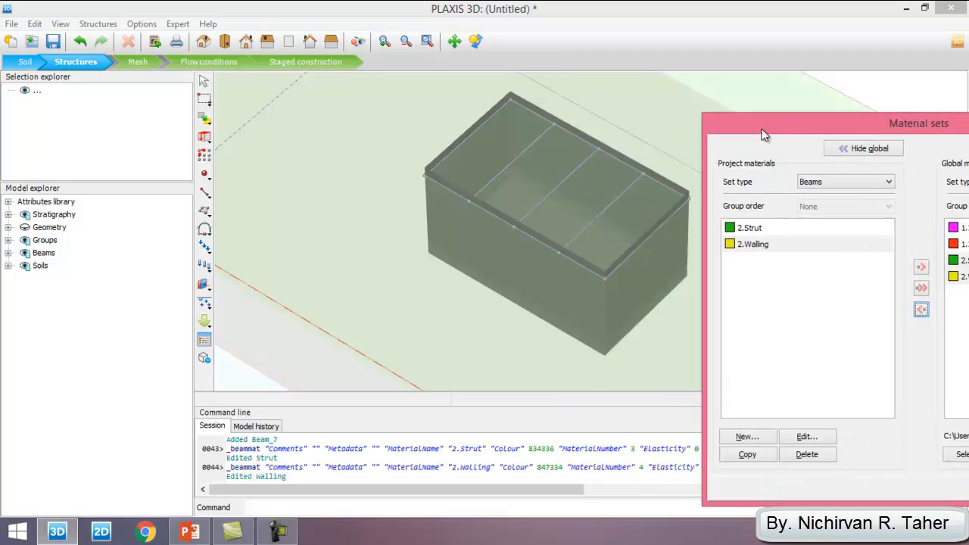
left_click(757, 249)
left_click_drag(765, 252, 545, 247)
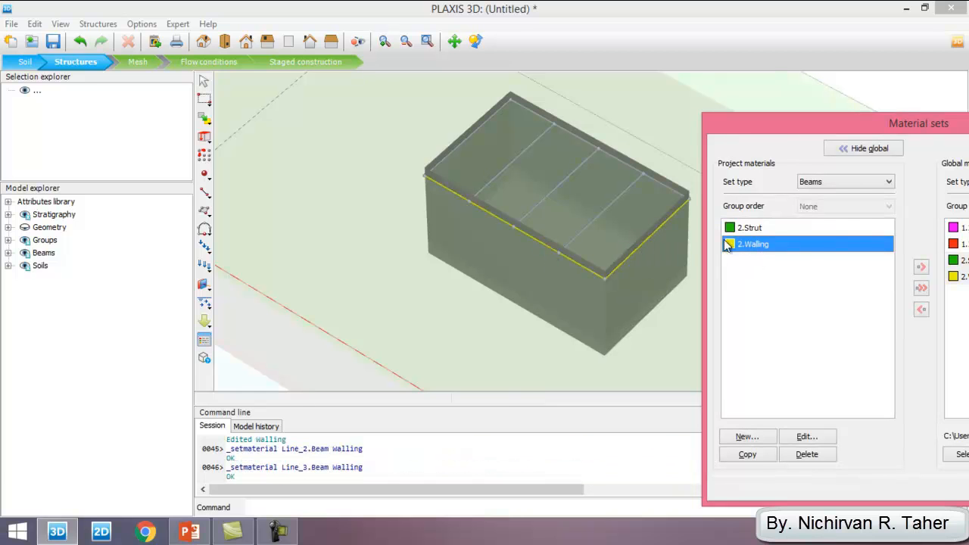
left_click_drag(736, 244, 465, 143)
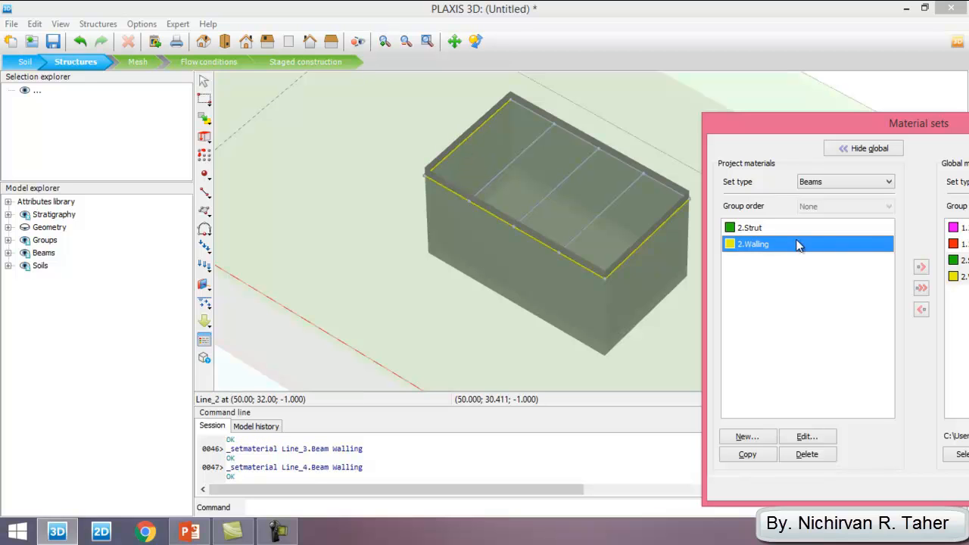
left_click_drag(776, 244, 610, 158)
Assign the 2.Strut material to the three struts across the excavation and close the material sets.
left_click(756, 229)
left_click_drag(758, 232, 616, 207)
left_click_drag(753, 233, 564, 184)
left_click_drag(726, 228, 515, 165)
left_click_drag(754, 130, 466, 29)
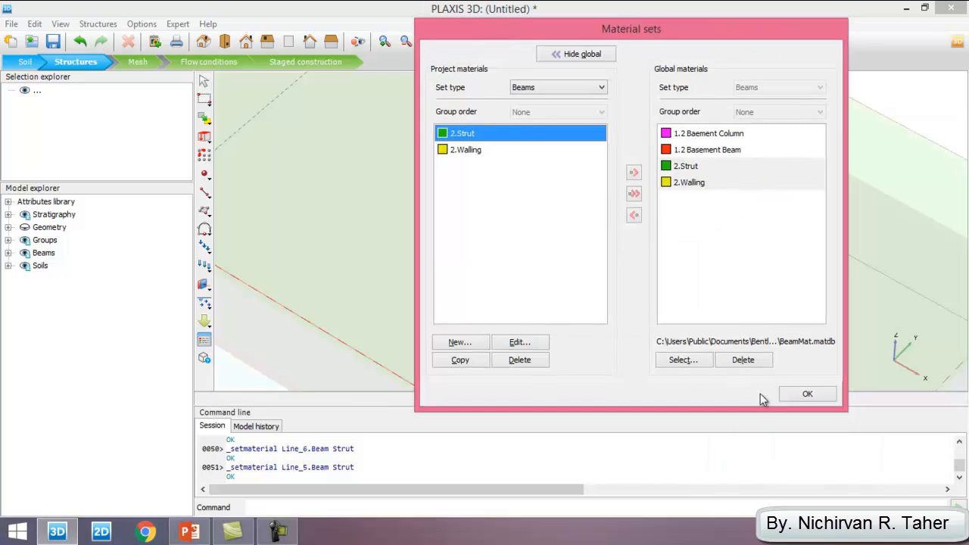
left_click(803, 391)
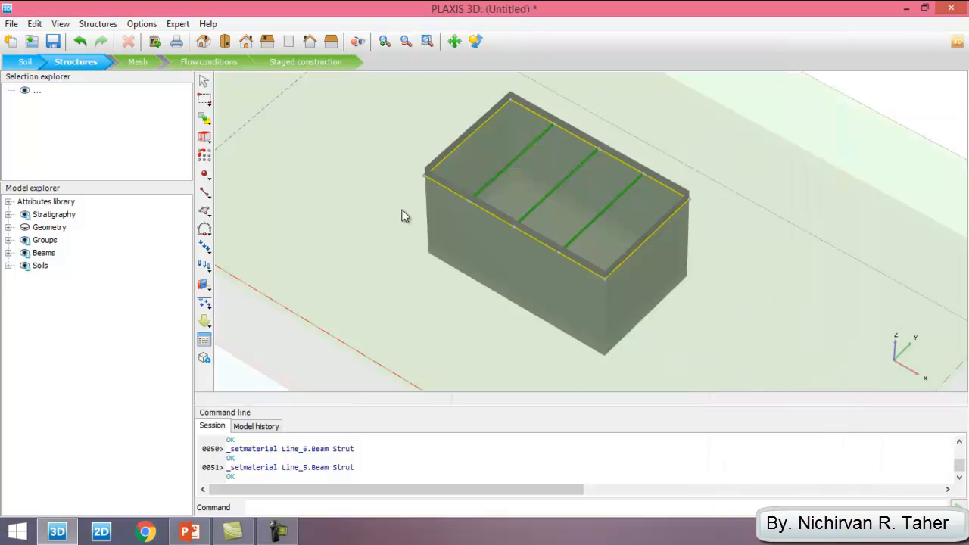
Consult the ground anchor slide in PowerPoint and draw a node-to-node anchor in PLAXIS 3D from about (25, 20, -1) to (15, 19, -1).
left_click(189, 531)
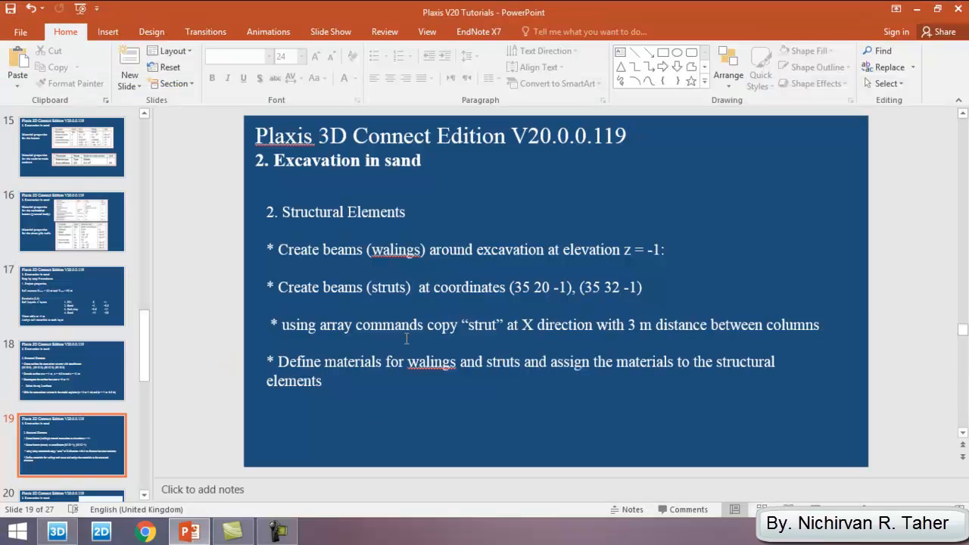
scroll(365, 346, "down", 1)
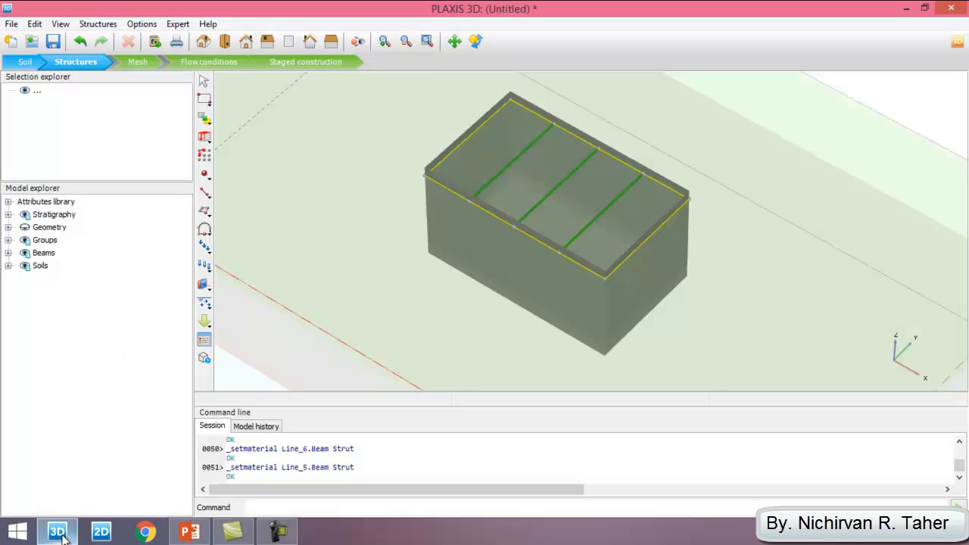
left_click(56, 531)
left_click(476, 41)
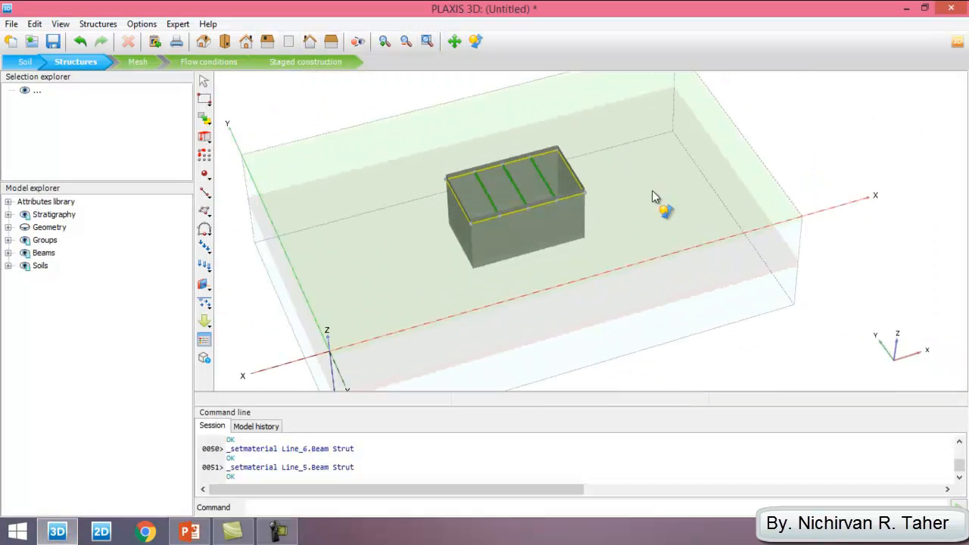
left_click(204, 192)
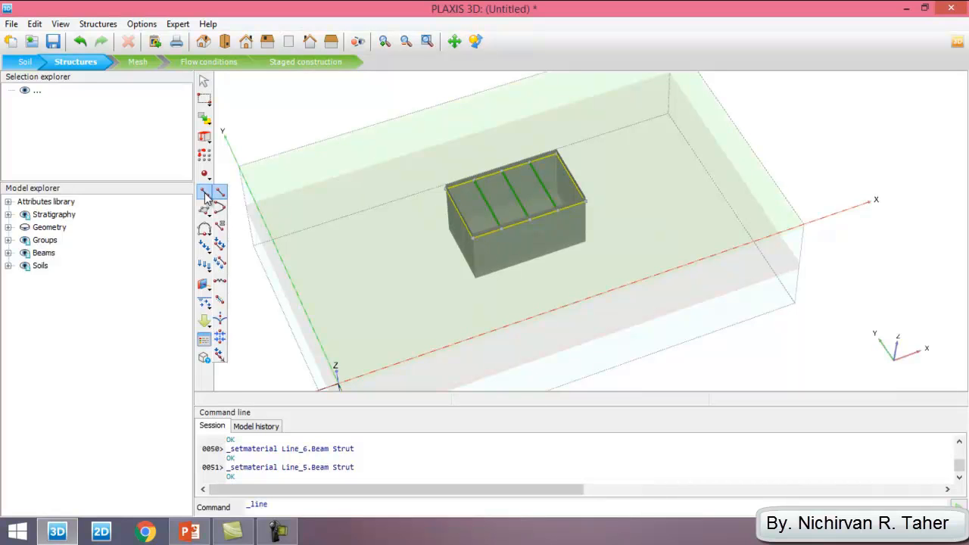
left_click(220, 285)
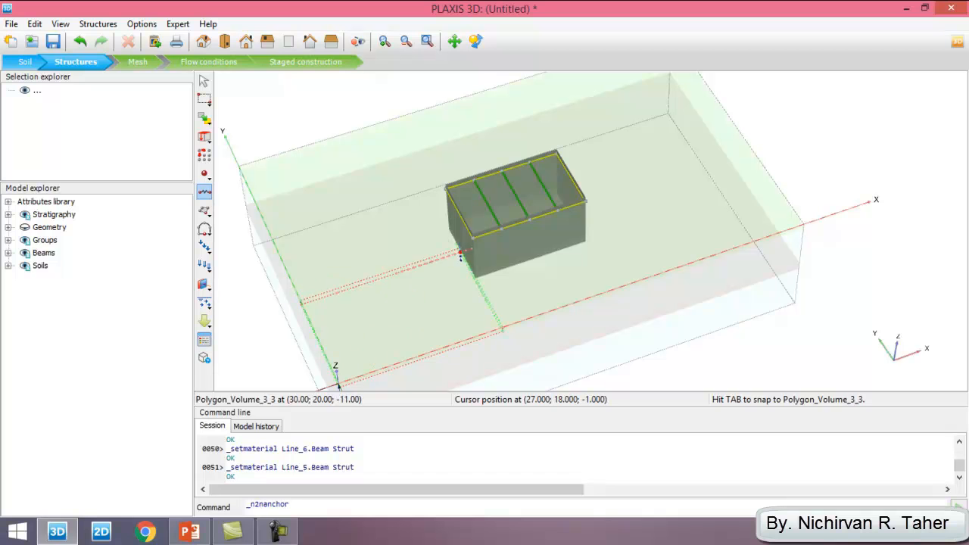
left_click(444, 248)
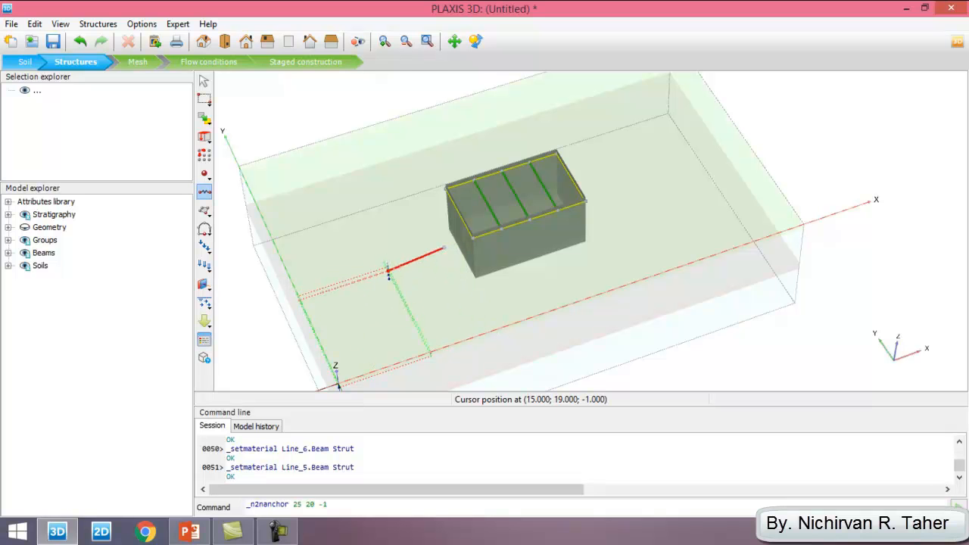
left_click(388, 272)
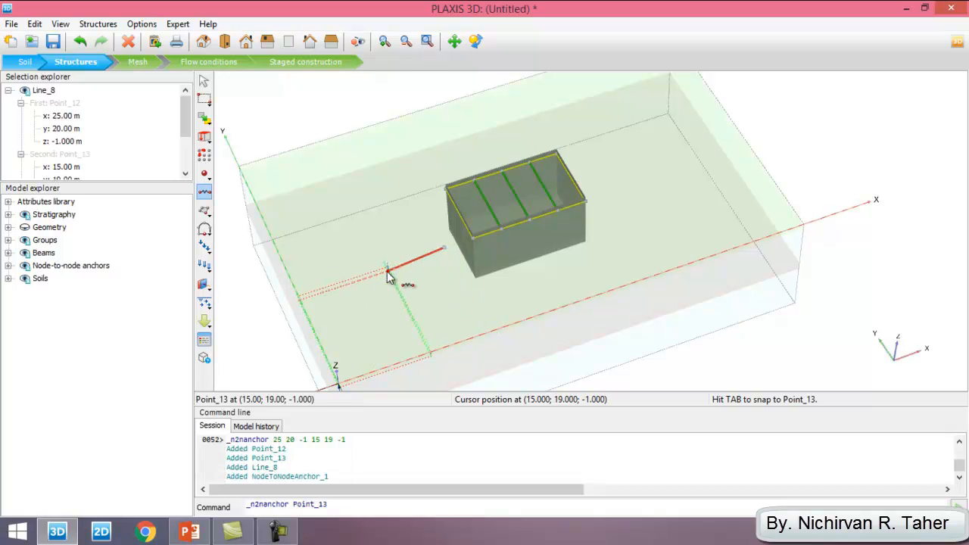
key("Escape")
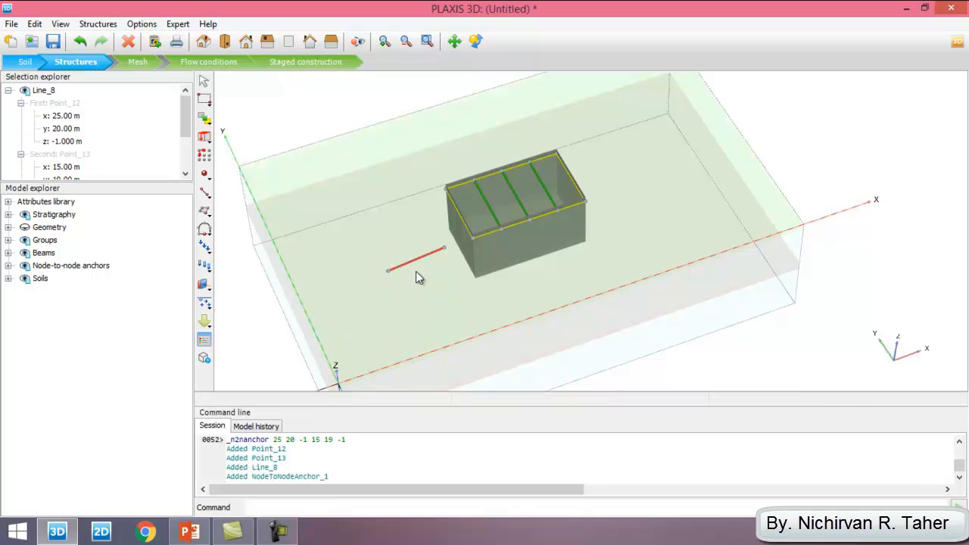
Check the anchor coordinates in PowerPoint and set the anchor's first point in PLAXIS 3D to (30, 24, -1).
left_click(68, 115)
left_click(189, 532)
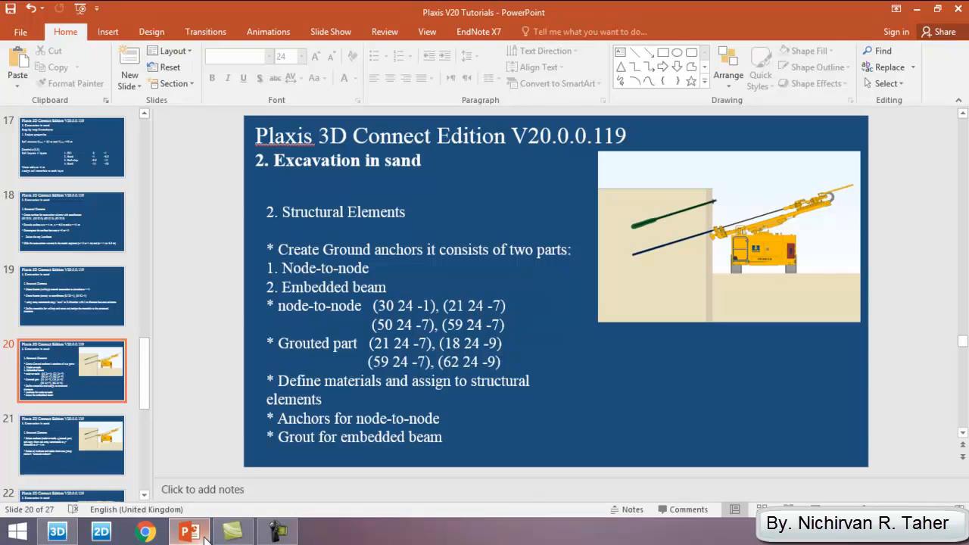
left_click(56, 533)
type("3")
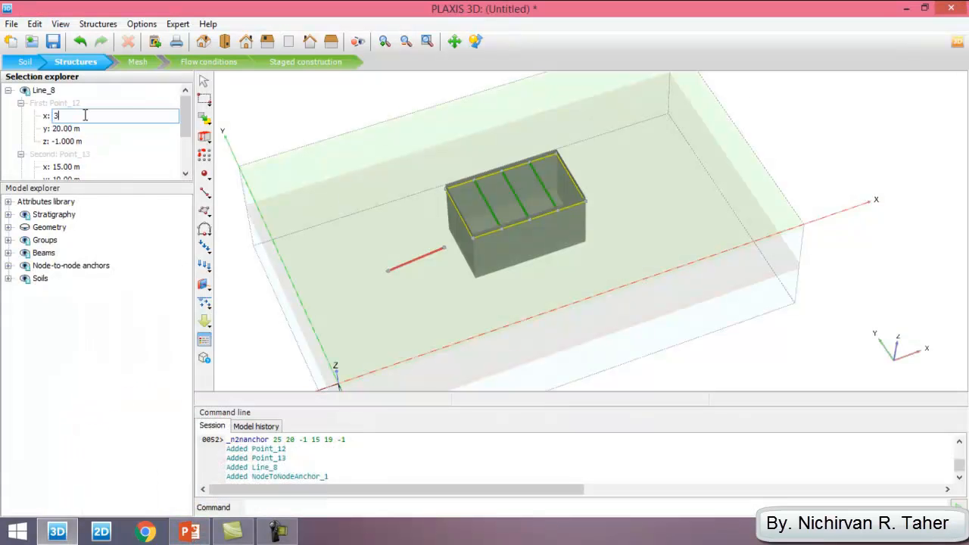
type("0")
key("Return")
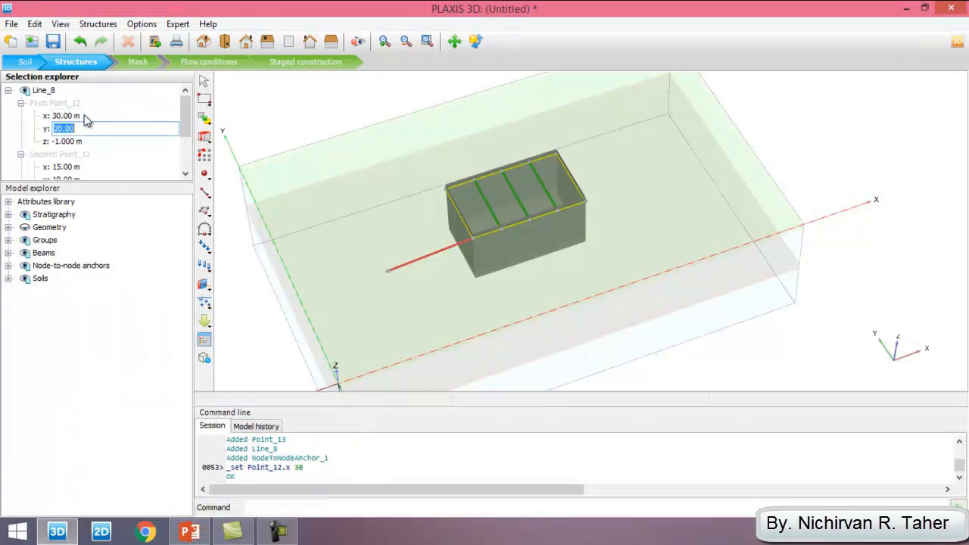
type("24")
key("Return")
type("-1")
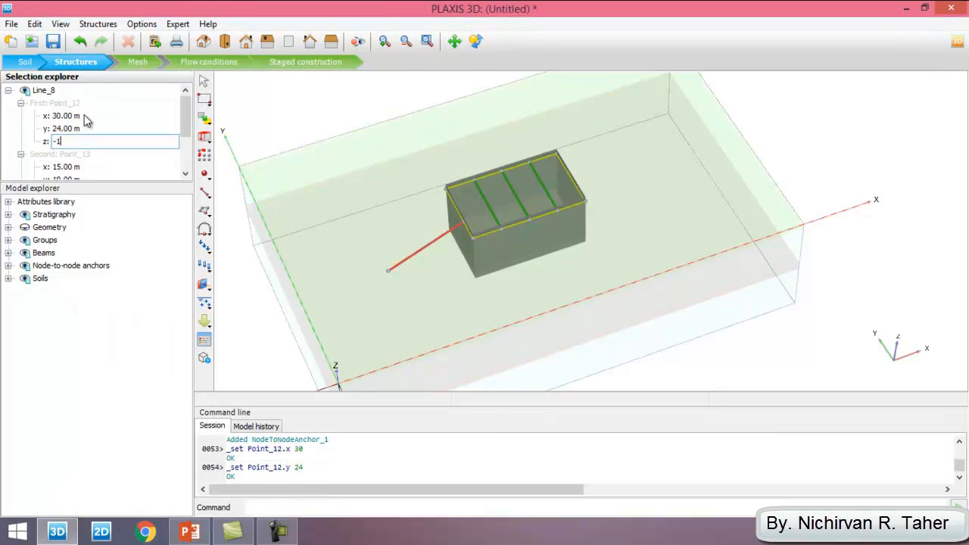
key("Return")
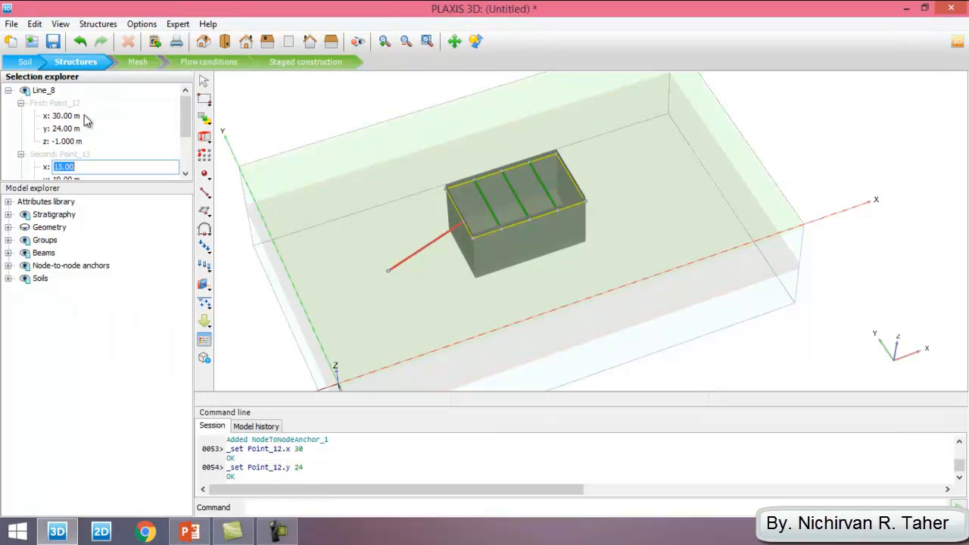
Check the end coordinates in PowerPoint and set the anchor's second point in PLAXIS 3D to (21, 24, -7).
left_click(190, 531)
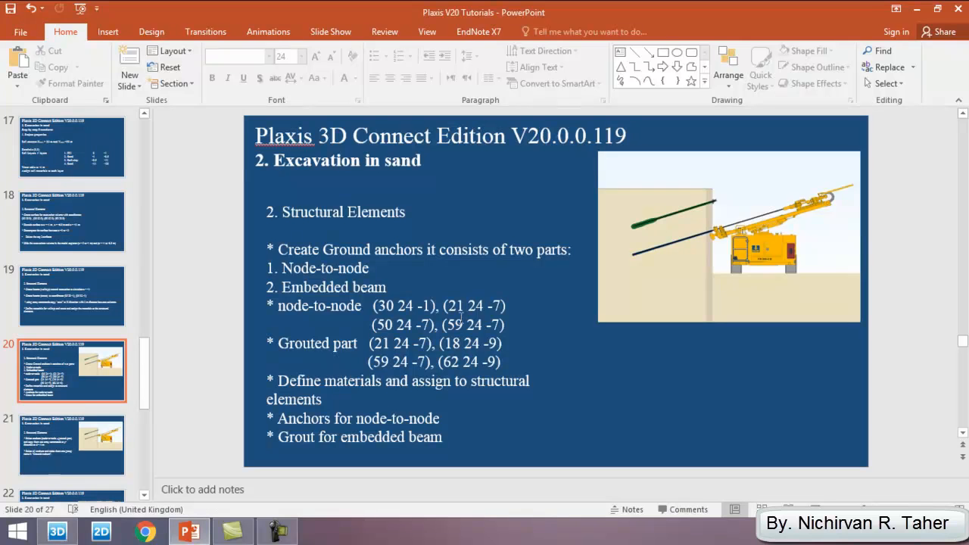
left_click(191, 534)
type("21")
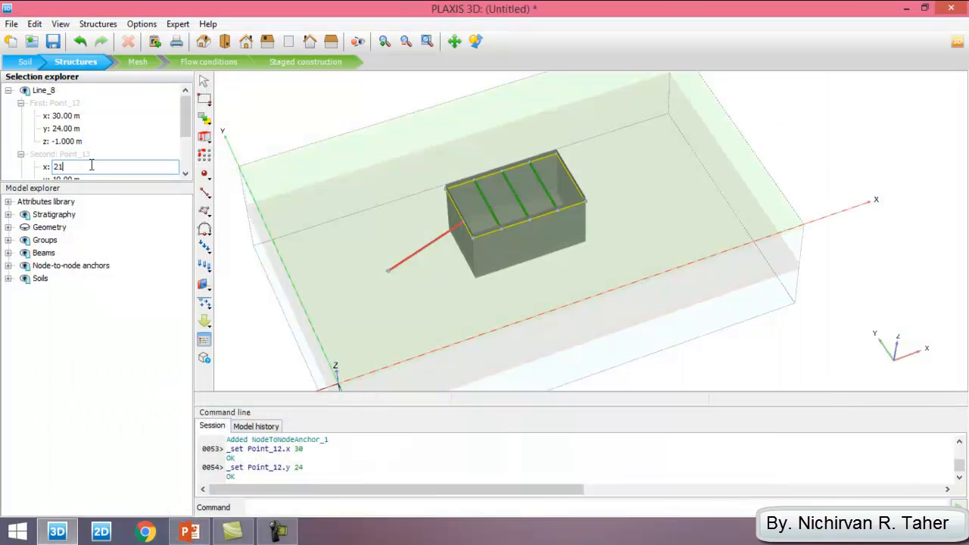
key("Tab")
type("24")
key("Tab")
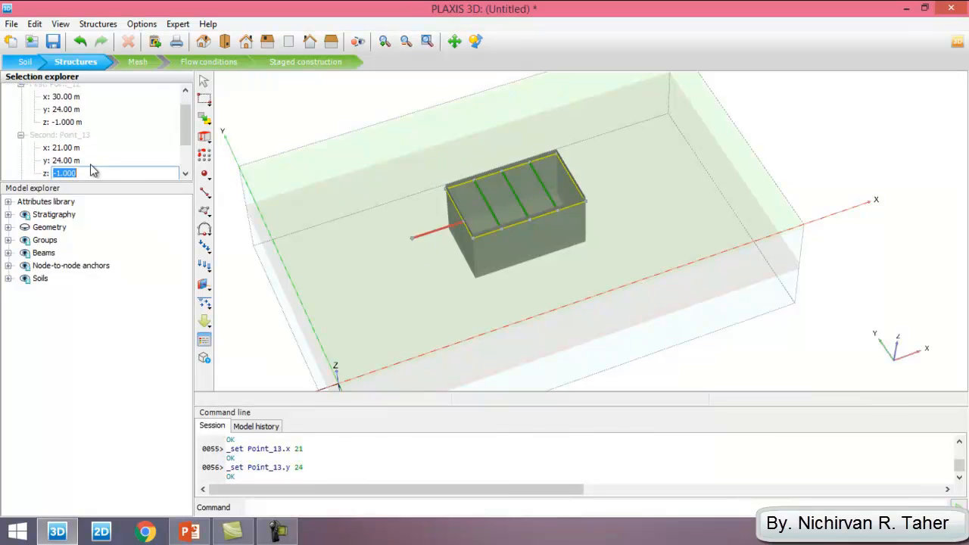
type("-7")
key("Tab")
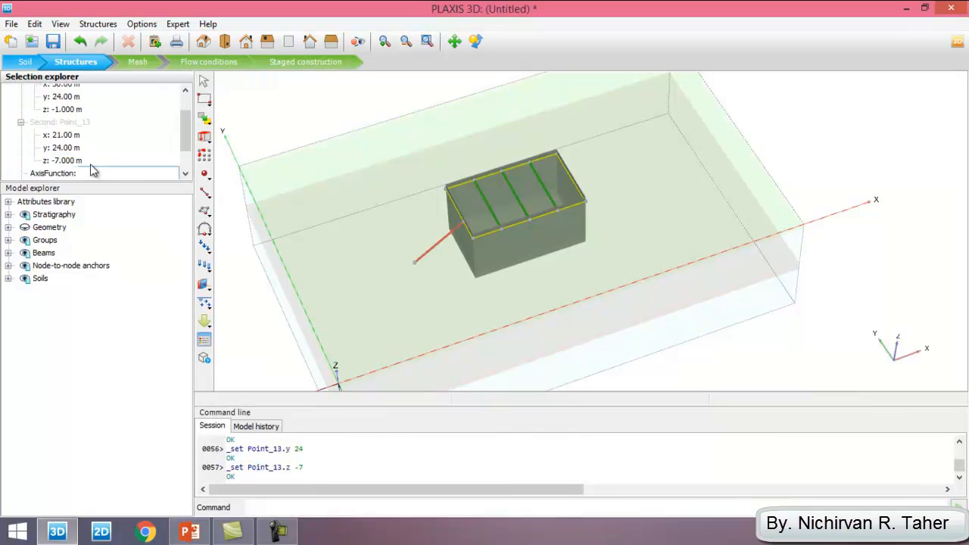
left_click(92, 173)
Draw a second node-to-node anchor on the opposite side of the excavation, from about (51, 23, -1) to (65, 19, -1).
left_click(483, 42)
left_click(698, 260)
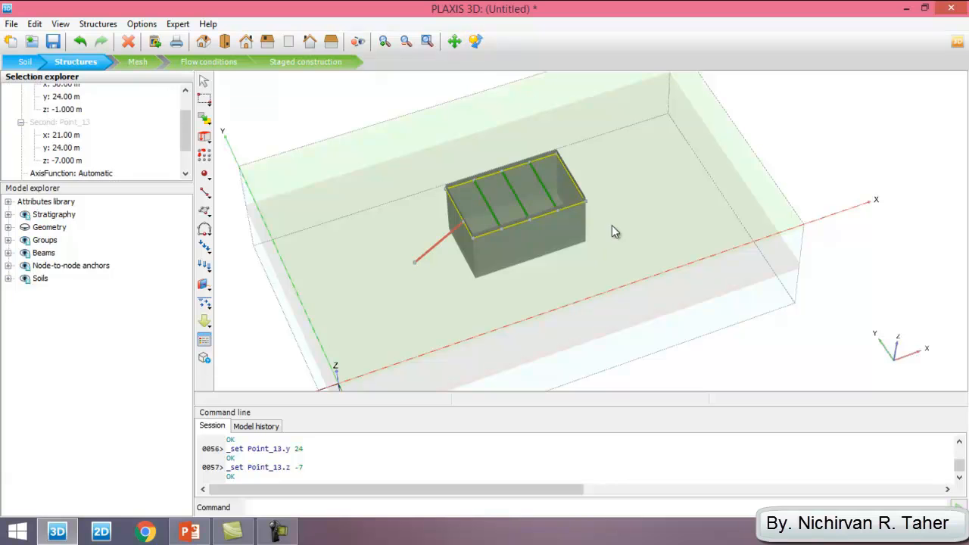
middle_click_drag(696, 295, 756, 282)
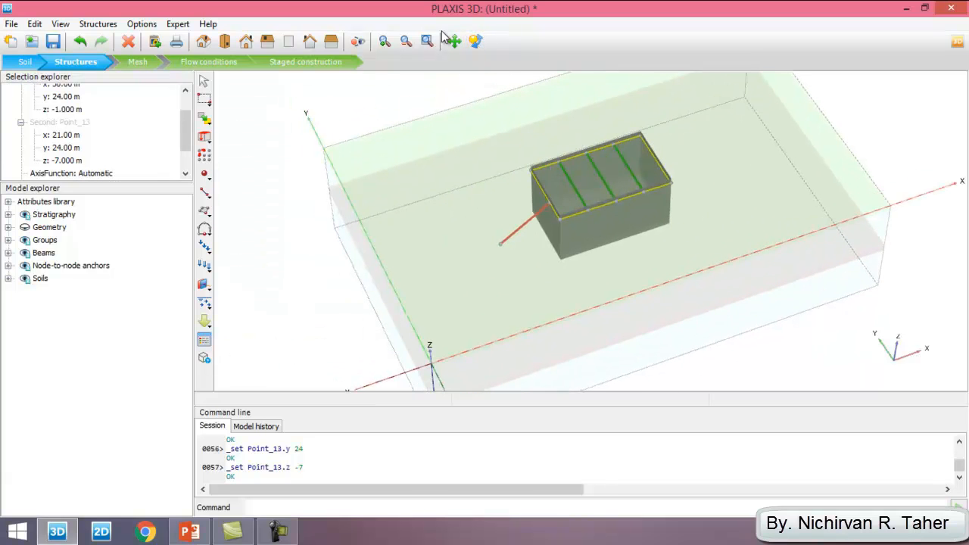
left_click(483, 44)
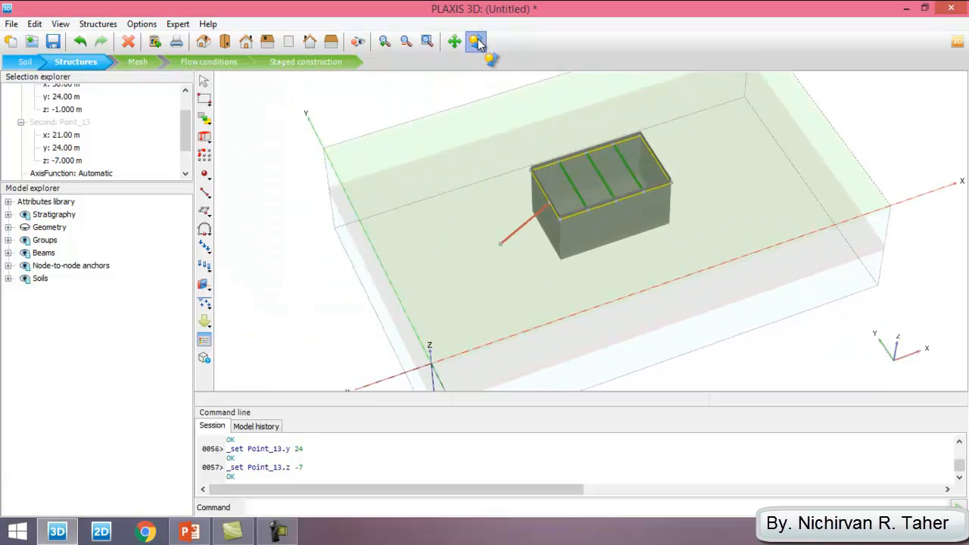
left_click_drag(755, 299, 587, 277)
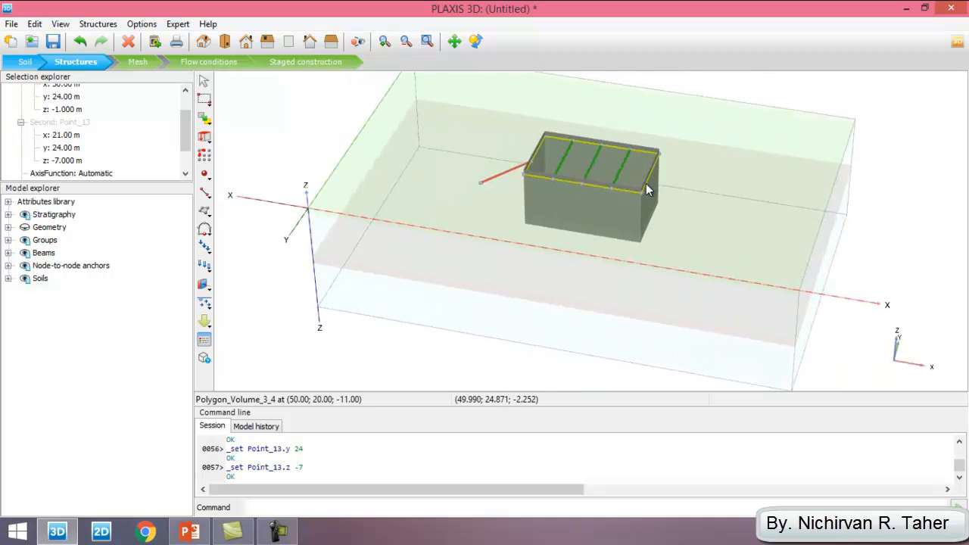
left_click(204, 193)
left_click(220, 282)
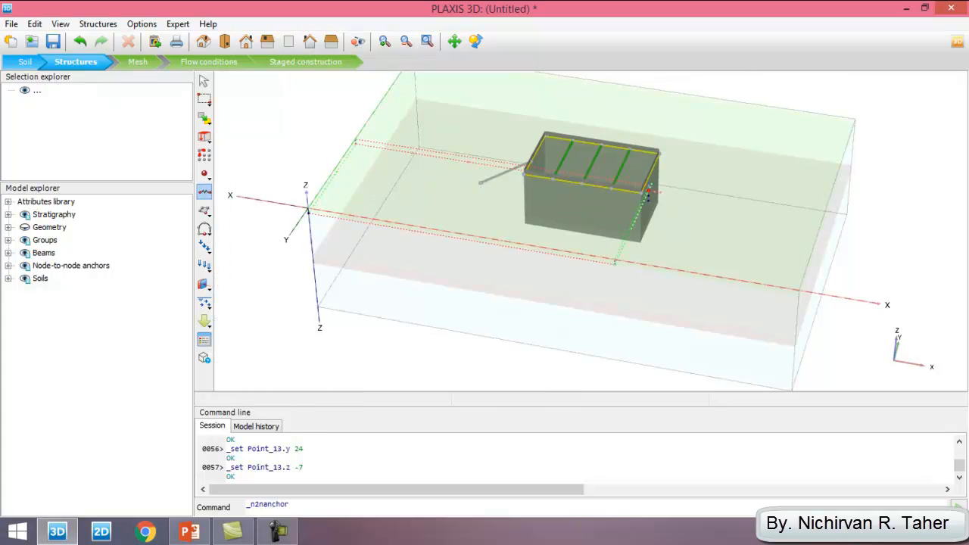
left_click(652, 186)
left_click(731, 216)
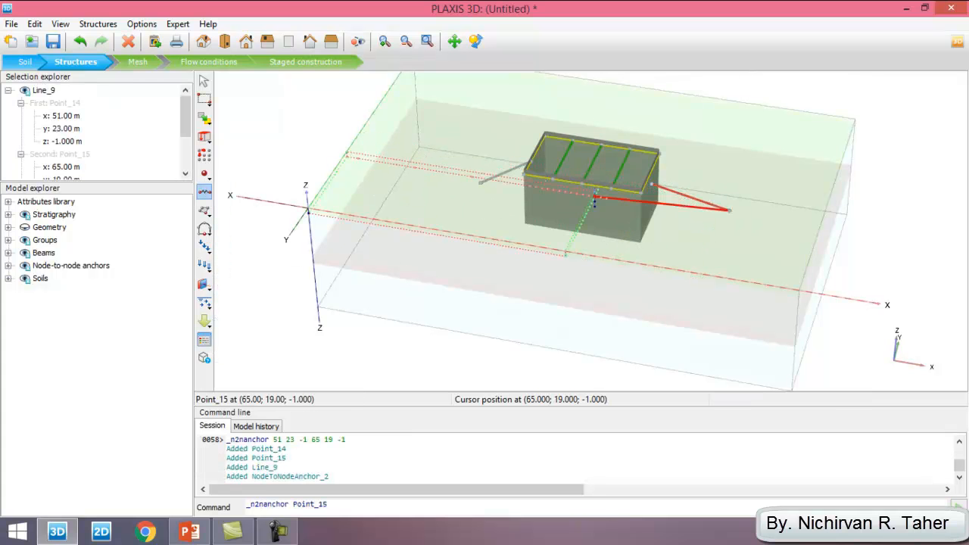
Open the x coordinate of the second anchor's first point for editing and check that anchor's coordinates in PowerPoint.
left_click(68, 116)
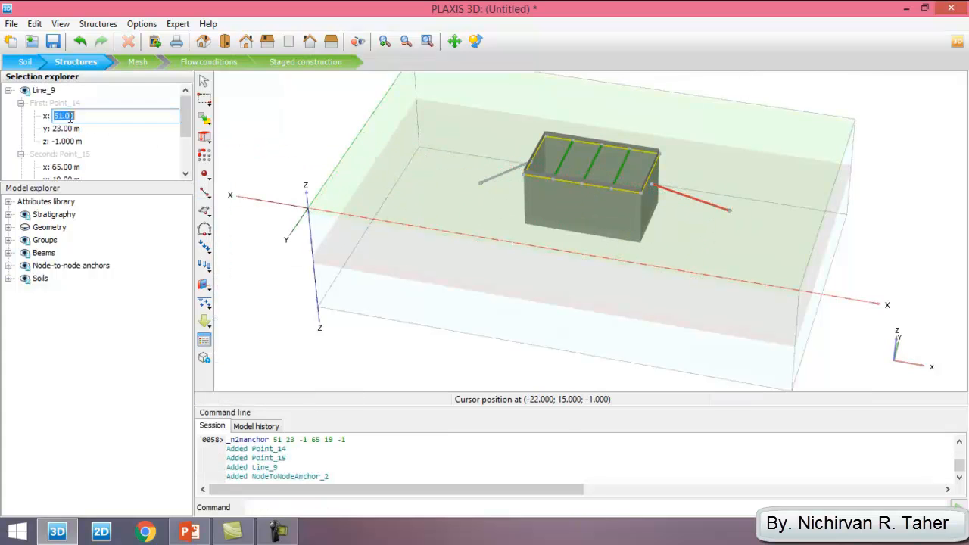
left_click(190, 532)
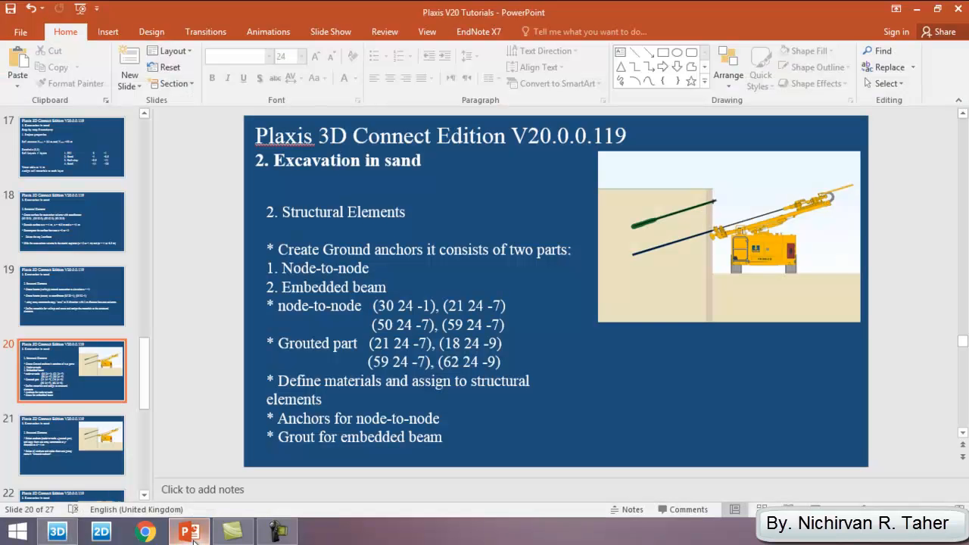
left_click(191, 538)
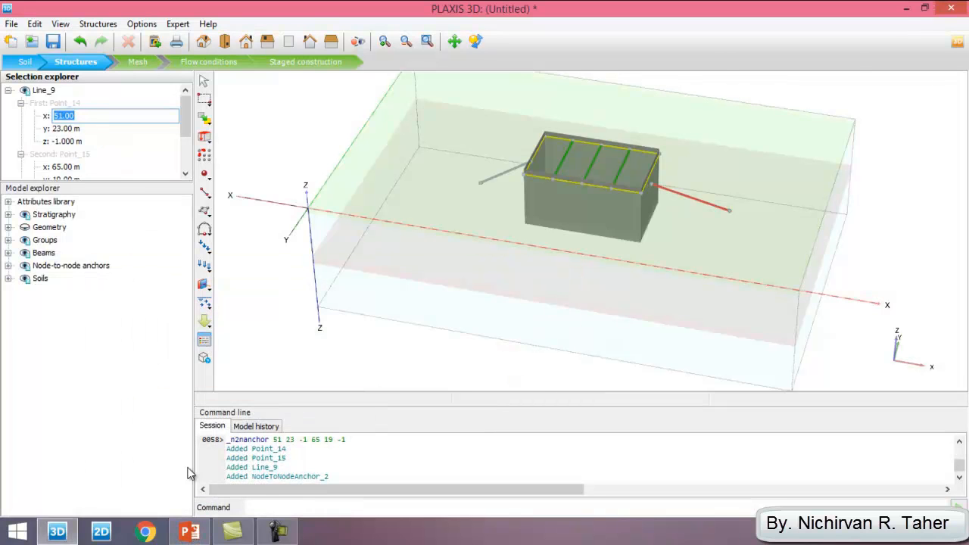
left_click(191, 533)
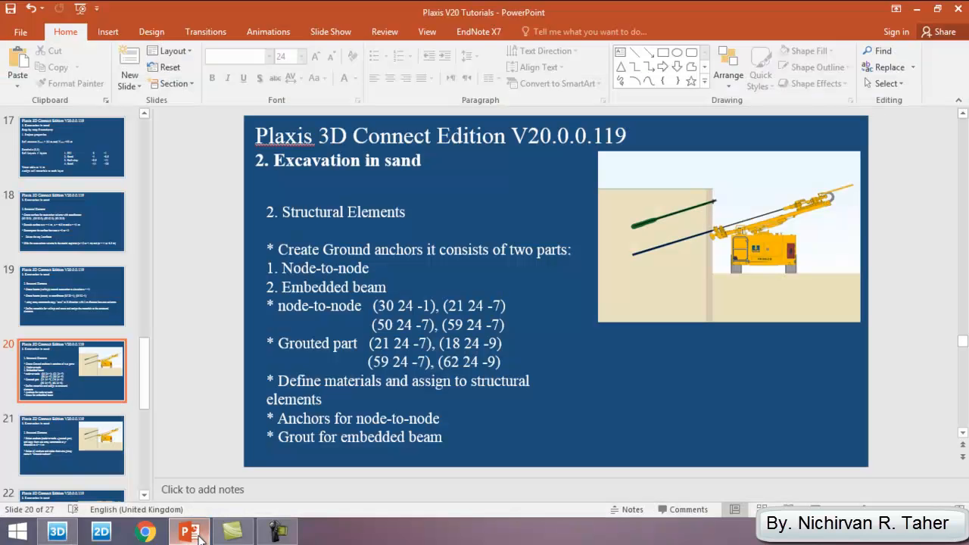
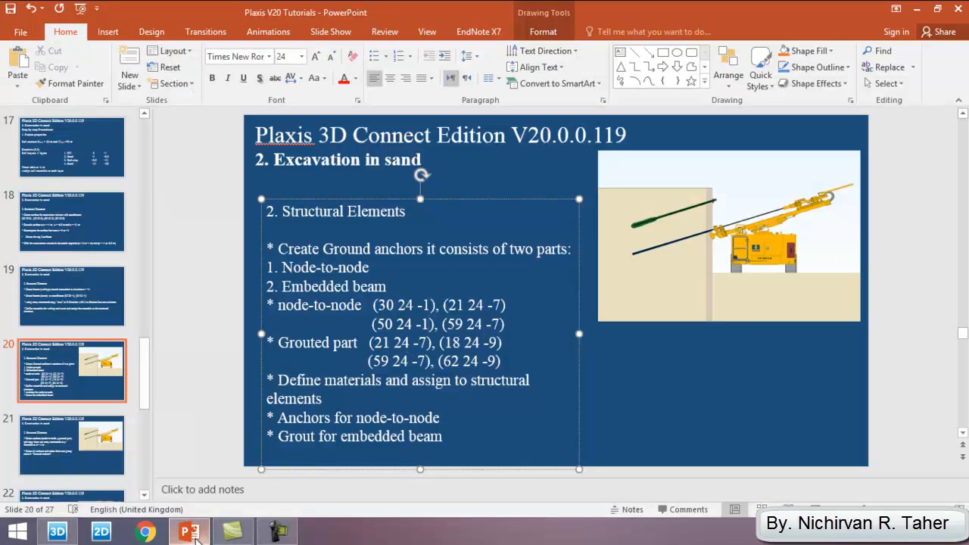
Switch to PLAXIS 3D and set the embedded beam's first point to (21, 24, -7).
left_click(56, 532)
type("21")
key("Tab")
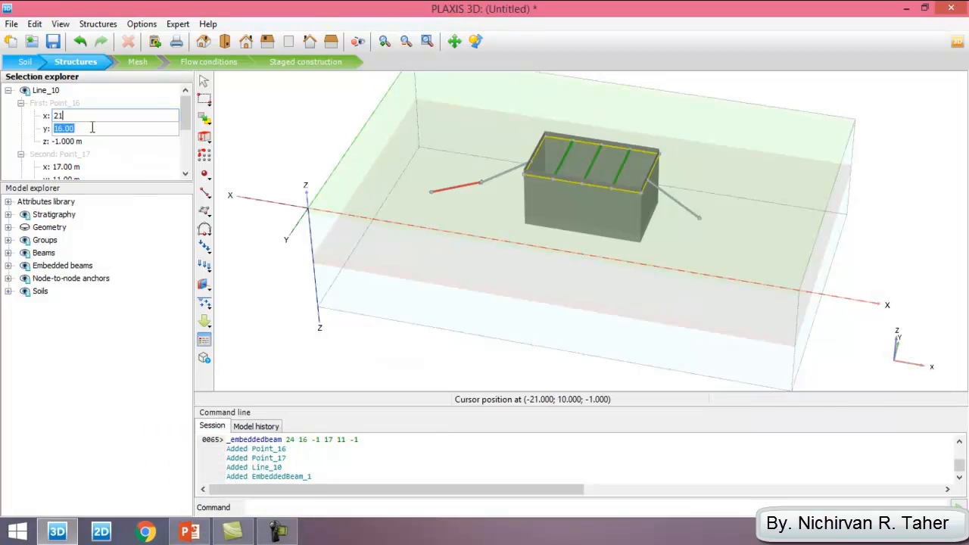
type("24")
key("Tab")
type("-7")
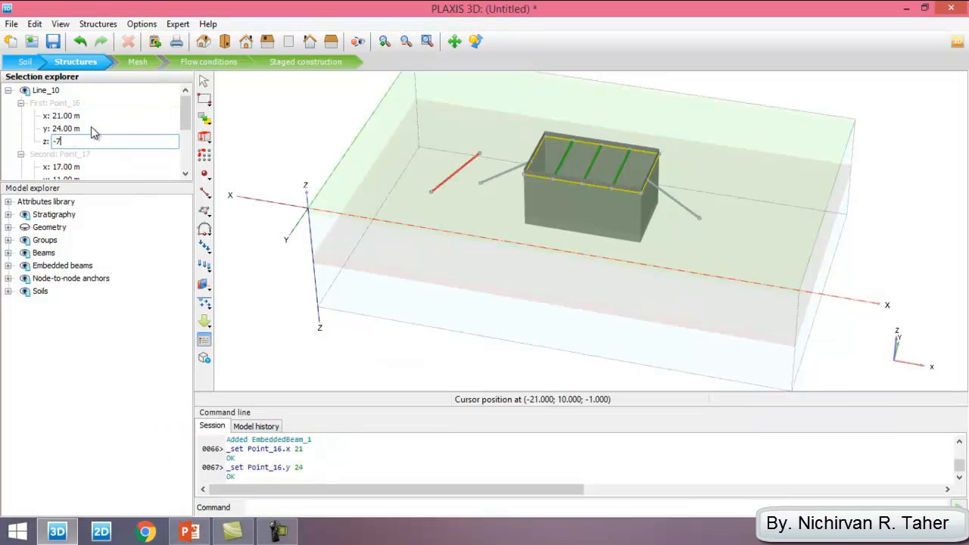
key("Tab")
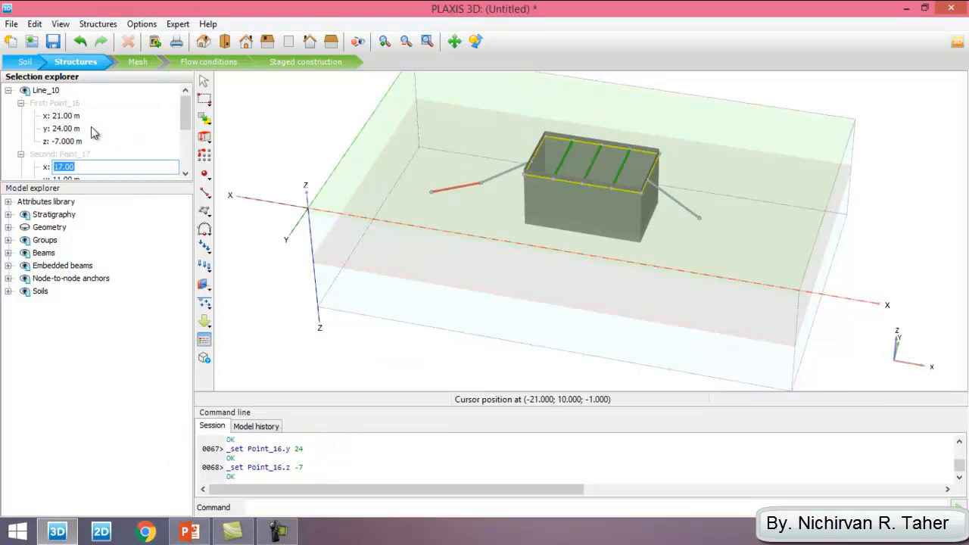
Check the grouted part's end coordinates in PowerPoint and set the embedded beam's second point in PLAXIS 3D to (18, 24, -9).
left_click(189, 532)
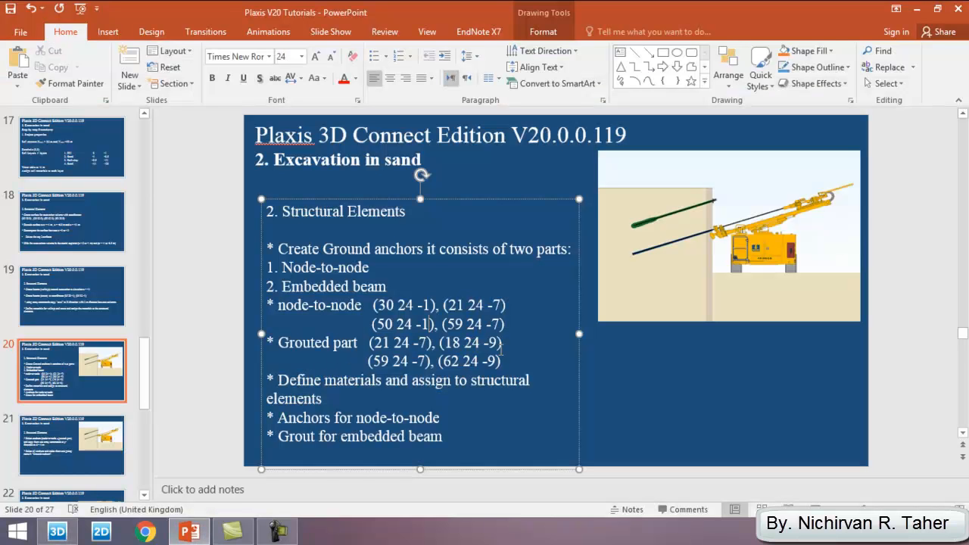
left_click(57, 533)
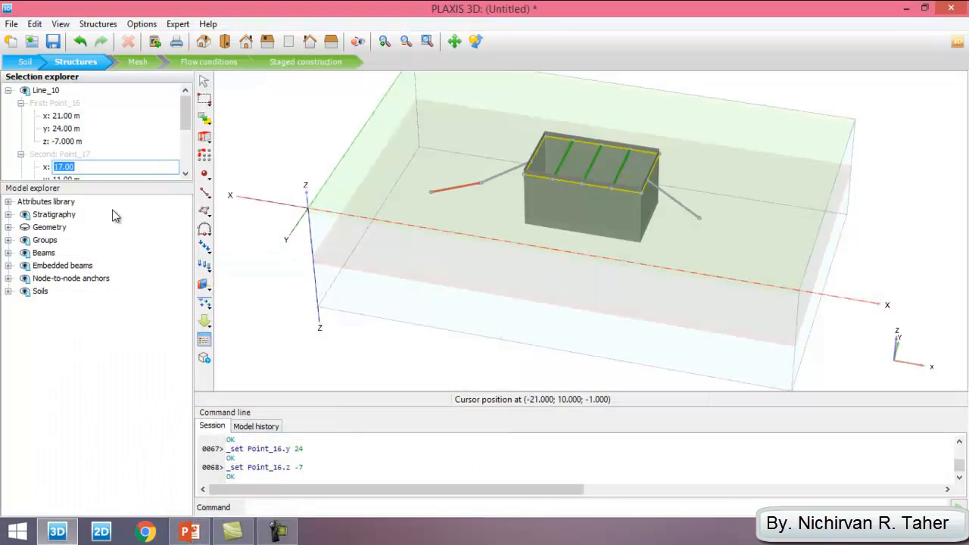
type("18")
key("Tab")
type("24")
key("Tab")
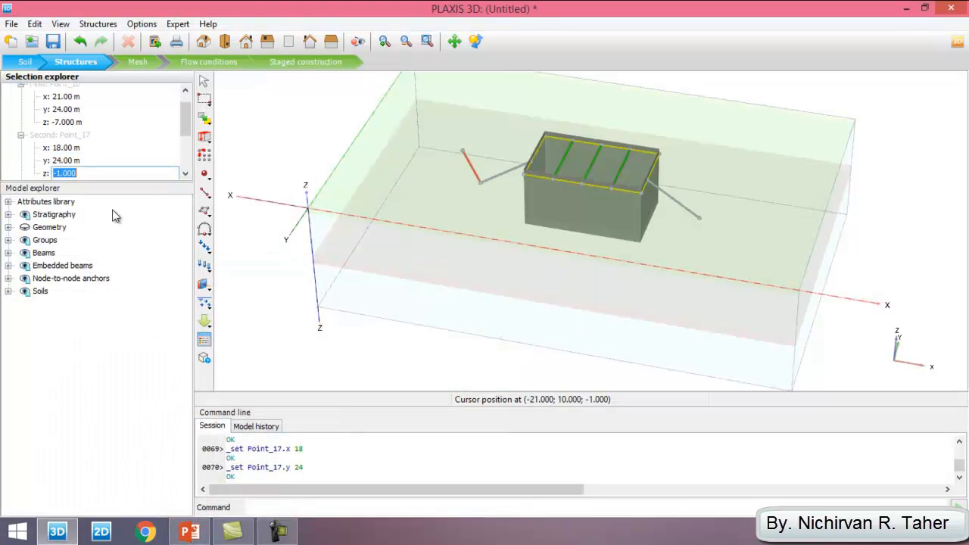
type("-9")
key("Tab")
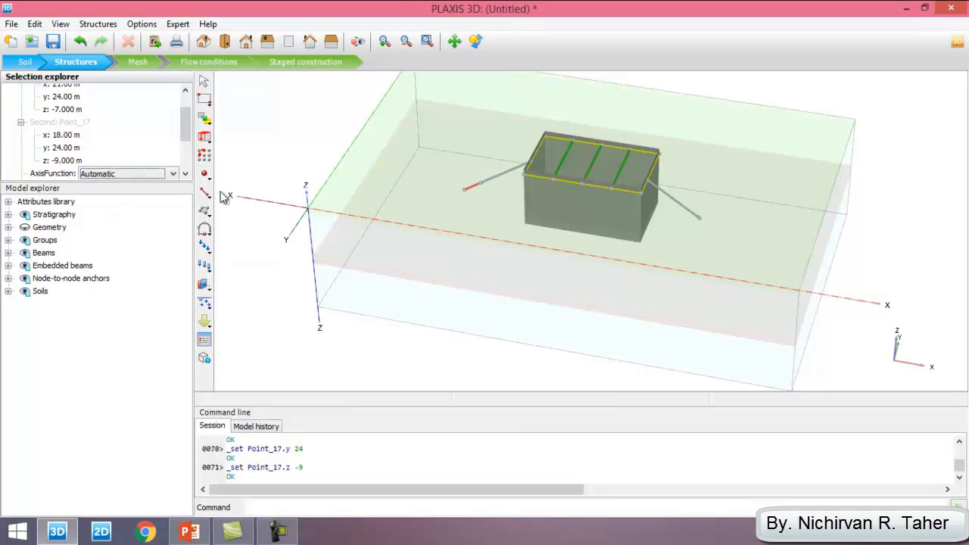
Draw a second embedded beam beyond the end of the opposite anchor, from about (61, 16, -1) to (65, 13, -1).
left_click(205, 194)
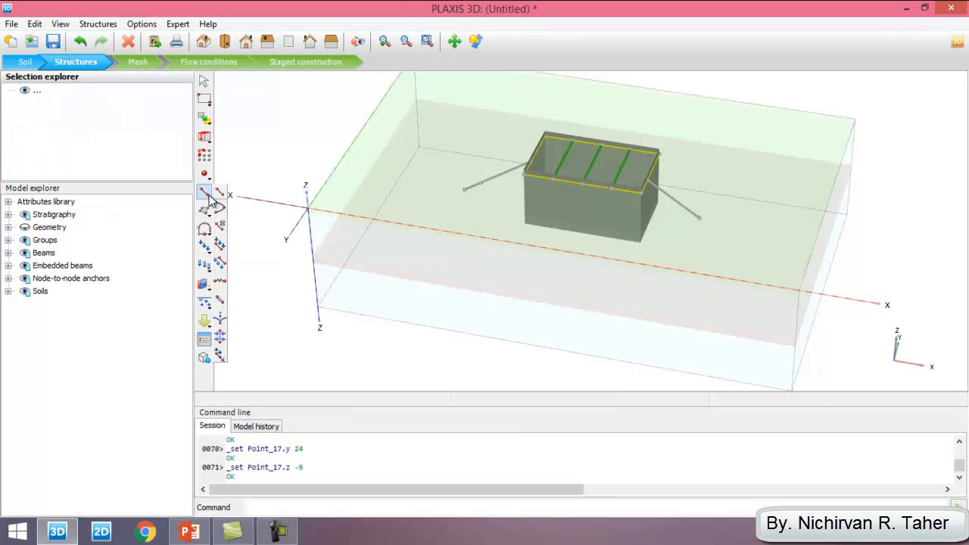
left_click(220, 302)
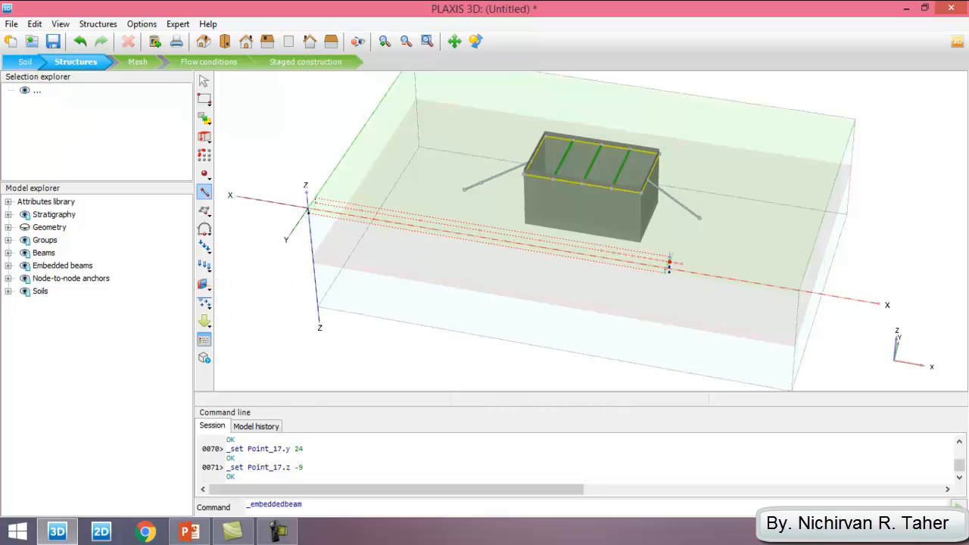
left_click(704, 221)
left_click(721, 232)
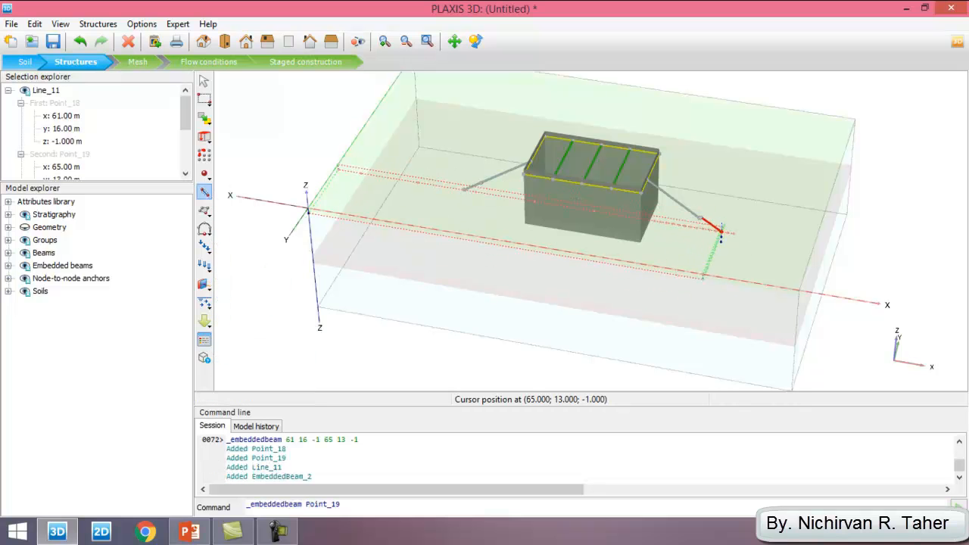
Check the second grouted part's coordinates in PowerPoint and set the new embedded beam's first point in PLAXIS 3D to (59, 24, -7).
left_click(78, 118)
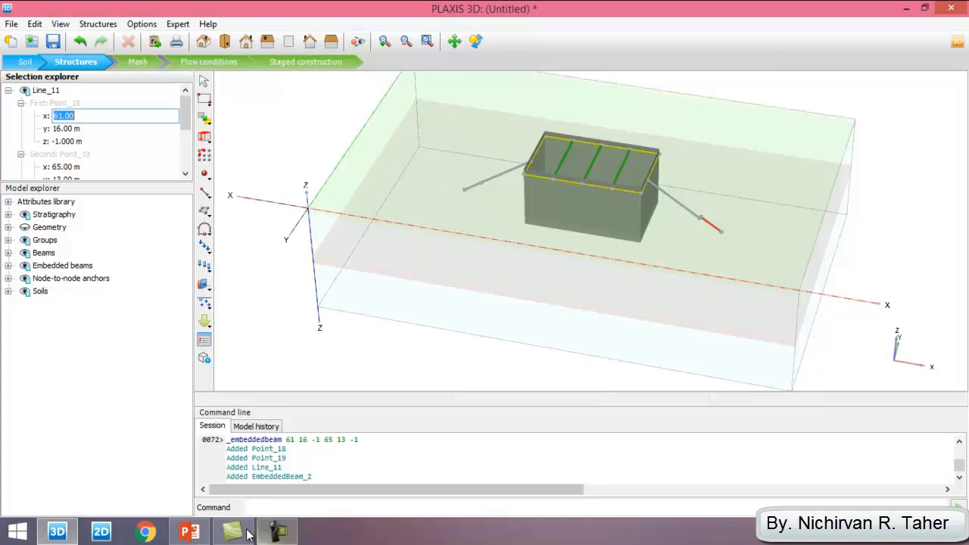
left_click(189, 532)
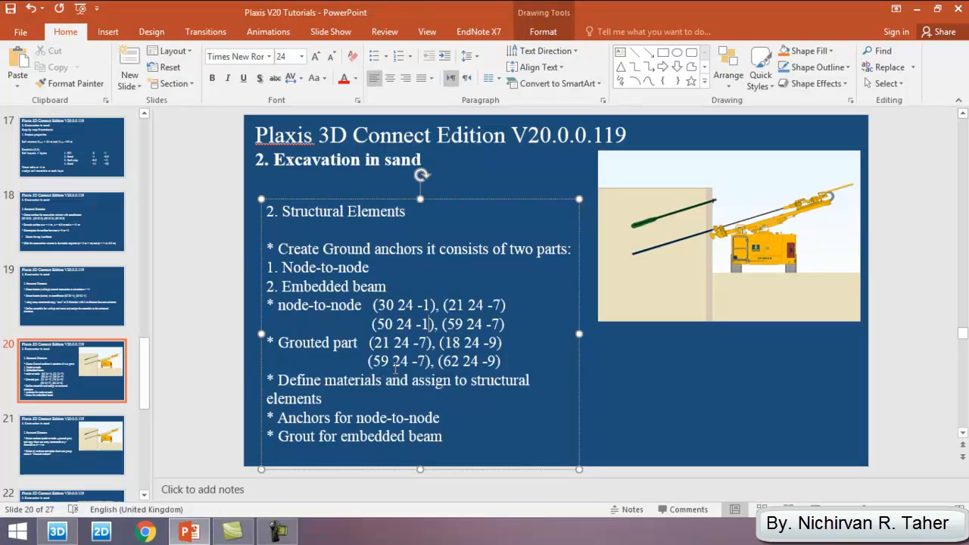
left_click(56, 531)
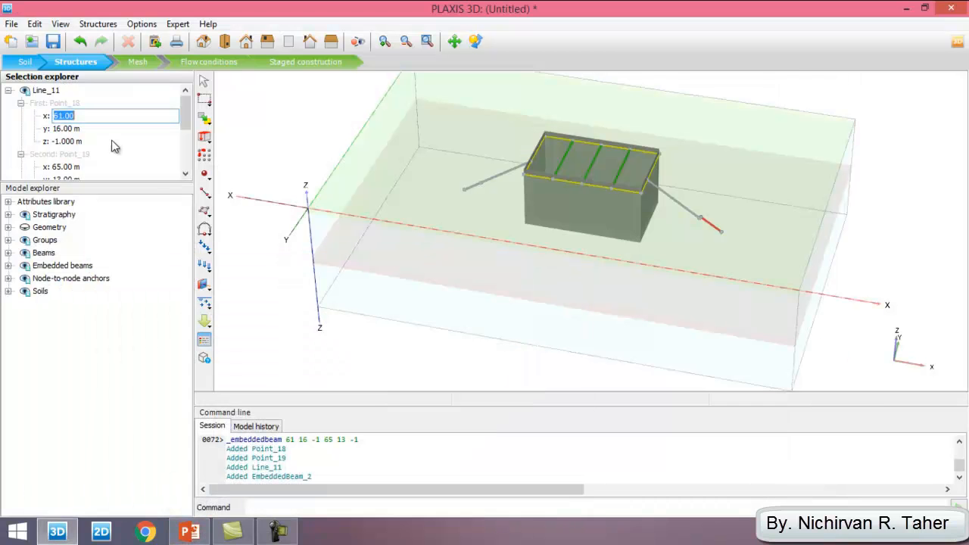
type("59")
key("Tab")
type("24")
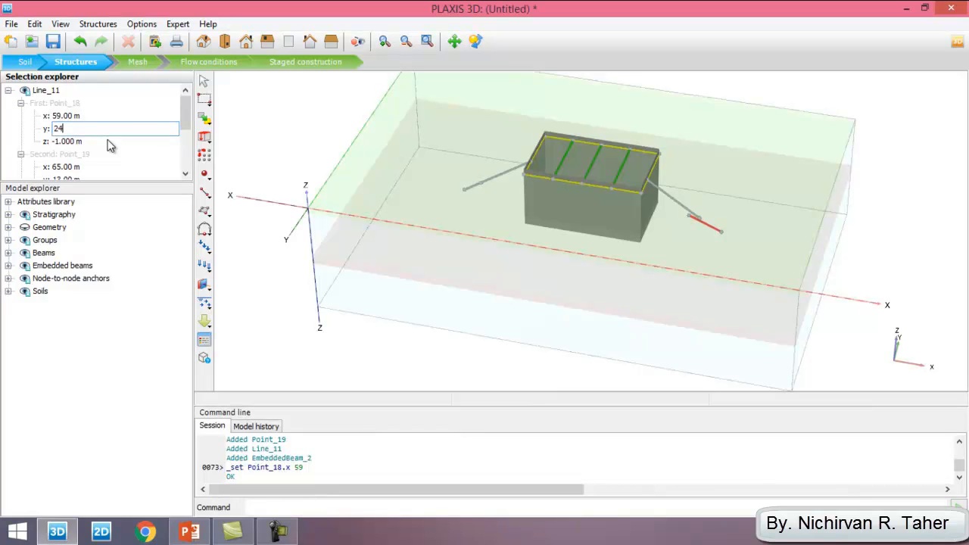
key("Tab")
type("-7")
key("Tab")
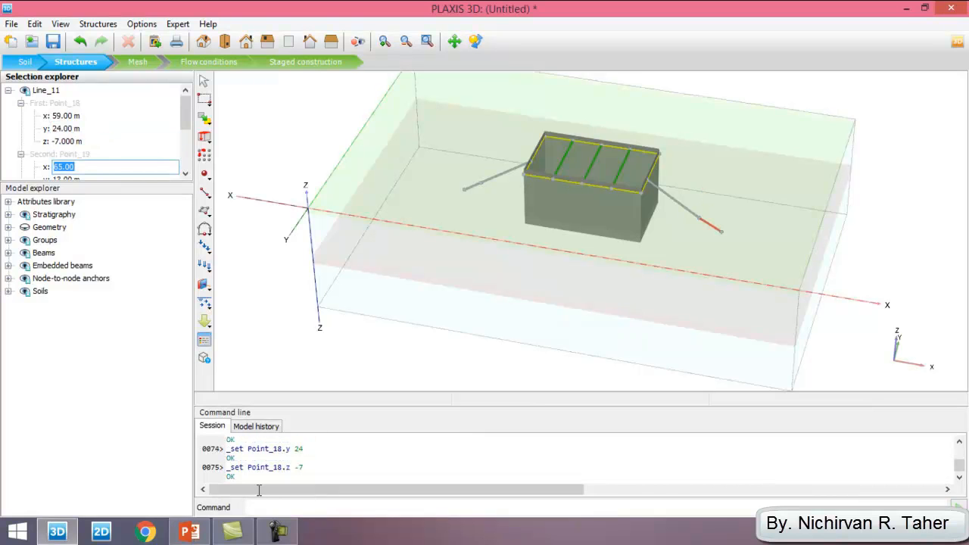
Check the end coordinates in PowerPoint and set the second embedded beam's second point in PLAXIS 3D to (62, 24, -9).
left_click(202, 537)
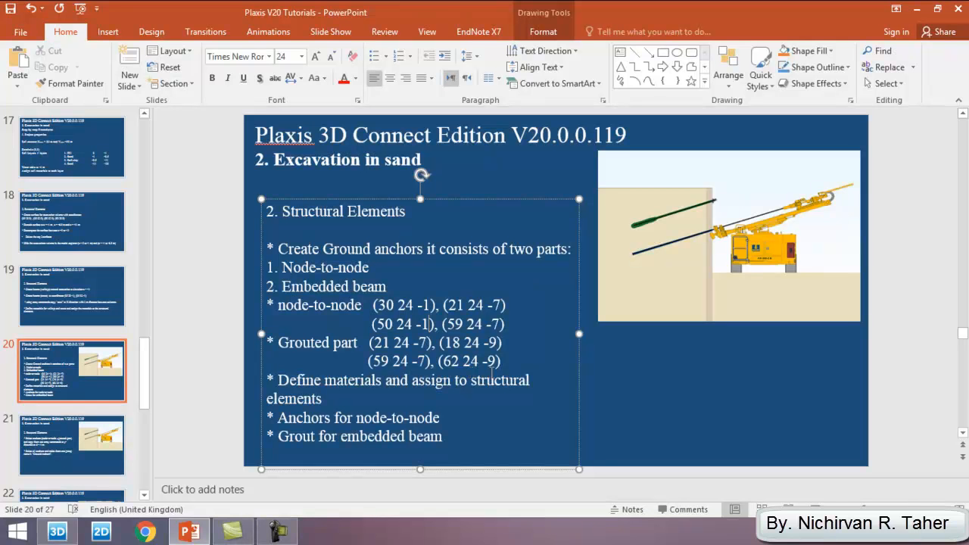
left_click(190, 532)
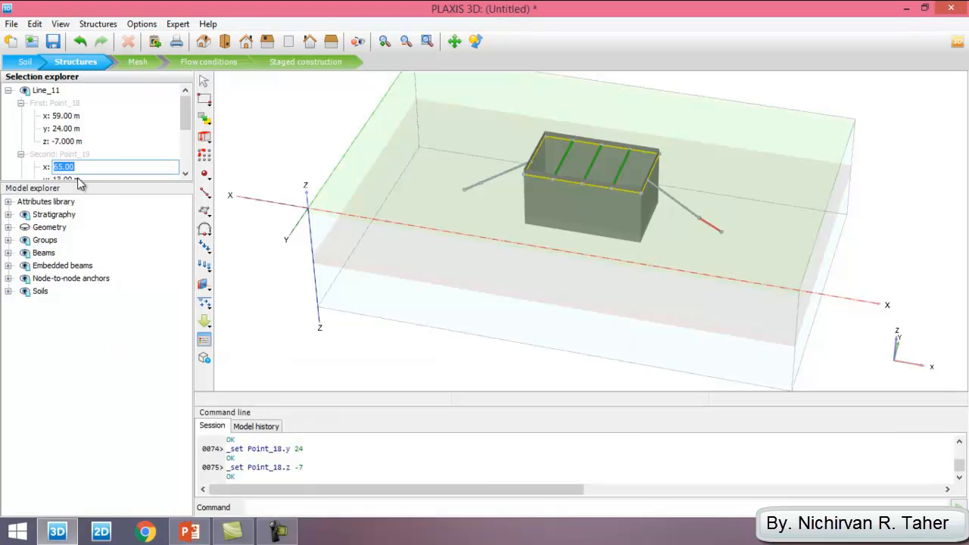
type("62")
key("Tab")
type("24")
key("Tab")
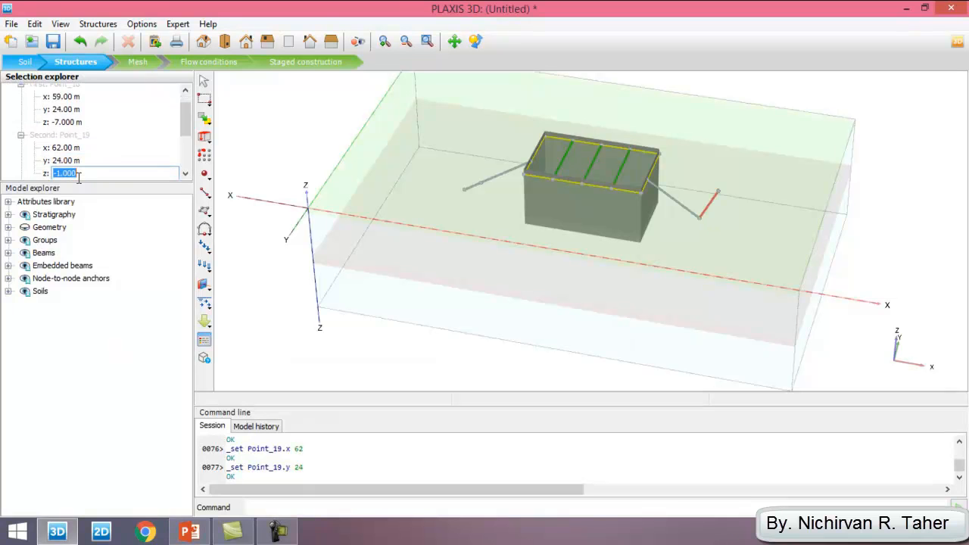
type("-9")
key("Tab")
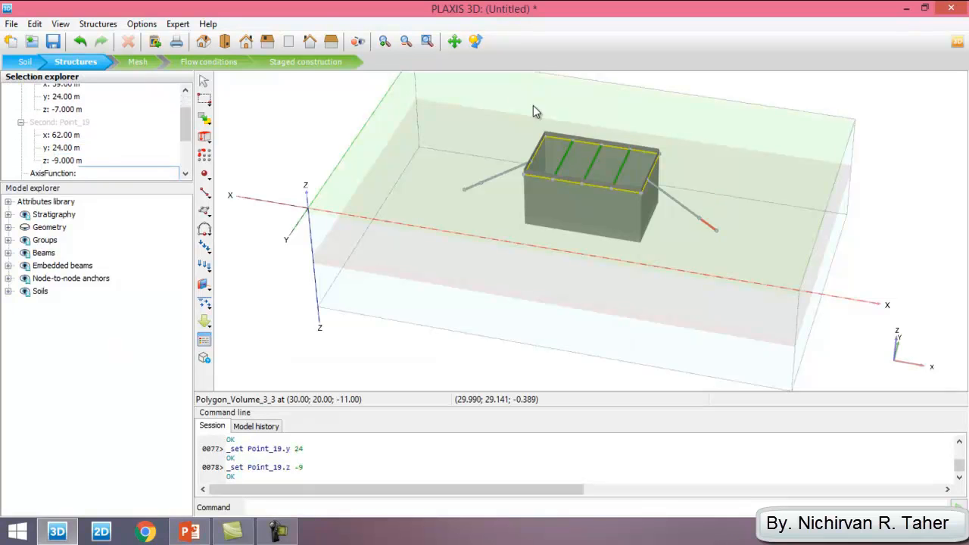
Examine both ground anchors in the 3D model and compare them with the ground anchor slide in PowerPoint.
left_click(446, 315)
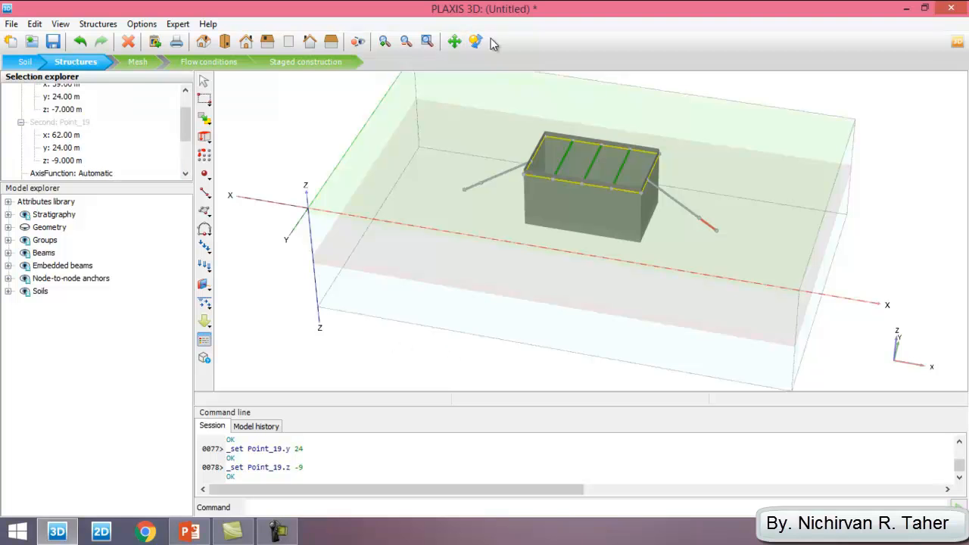
middle_click_drag(336, 253, 327, 272)
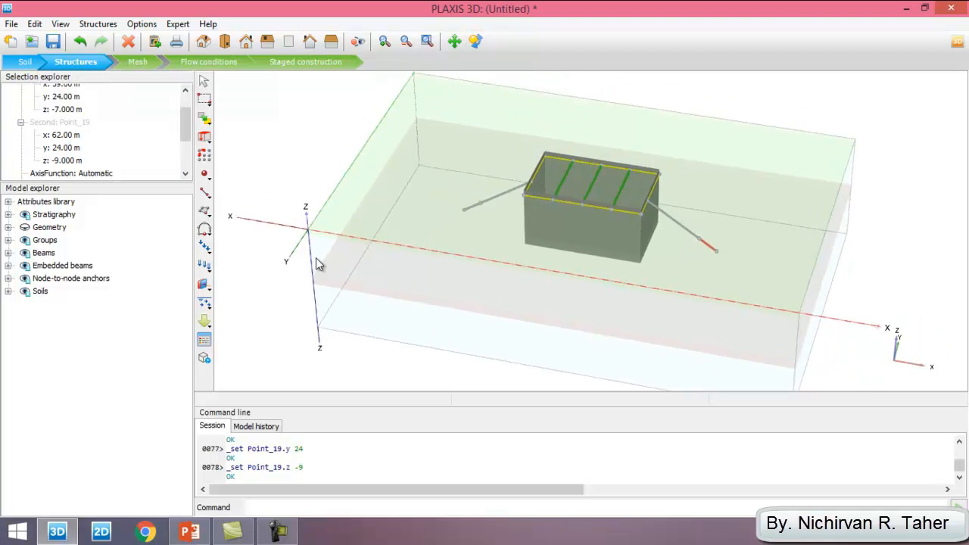
left_click(476, 41)
left_click_drag(315, 215, 371, 214)
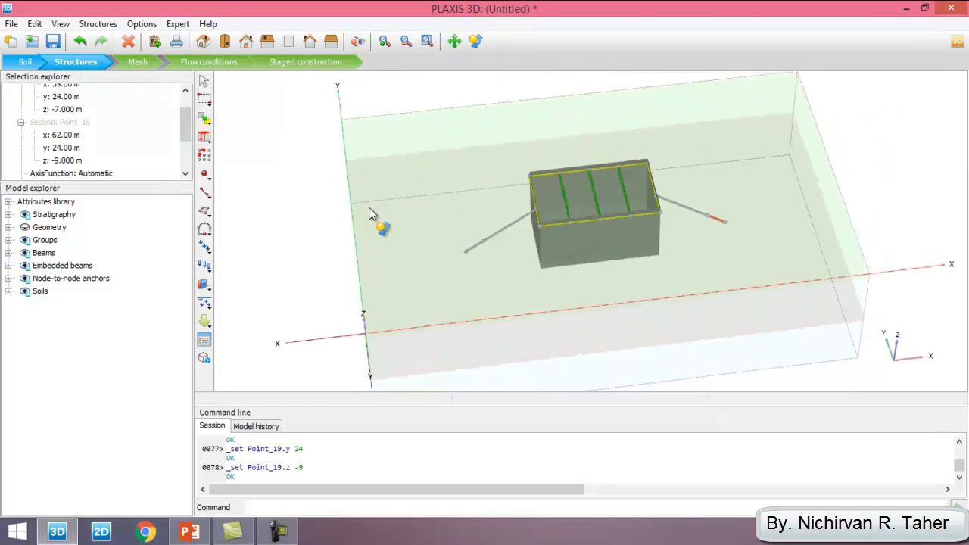
left_click(195, 536)
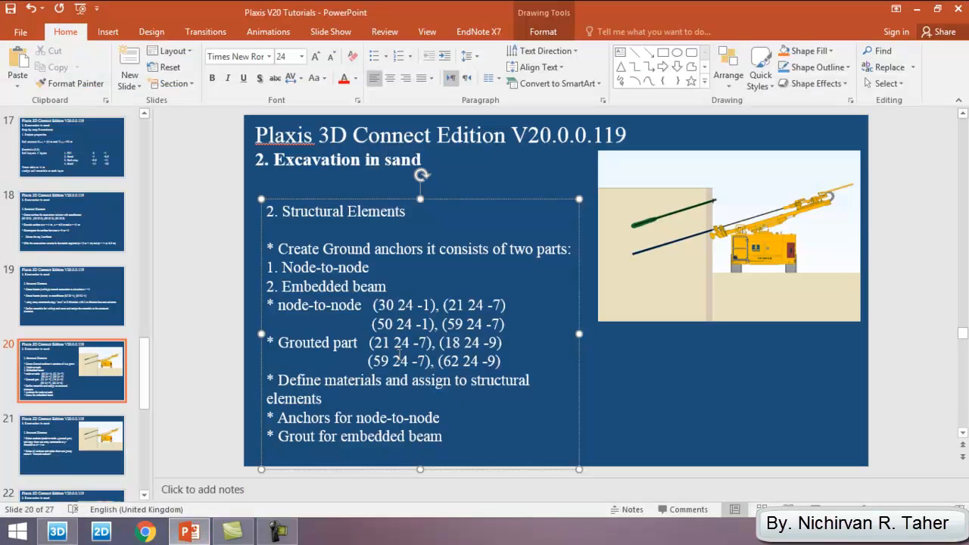
scroll(399, 353, "down", 2)
scroll(397, 360, "up", 1)
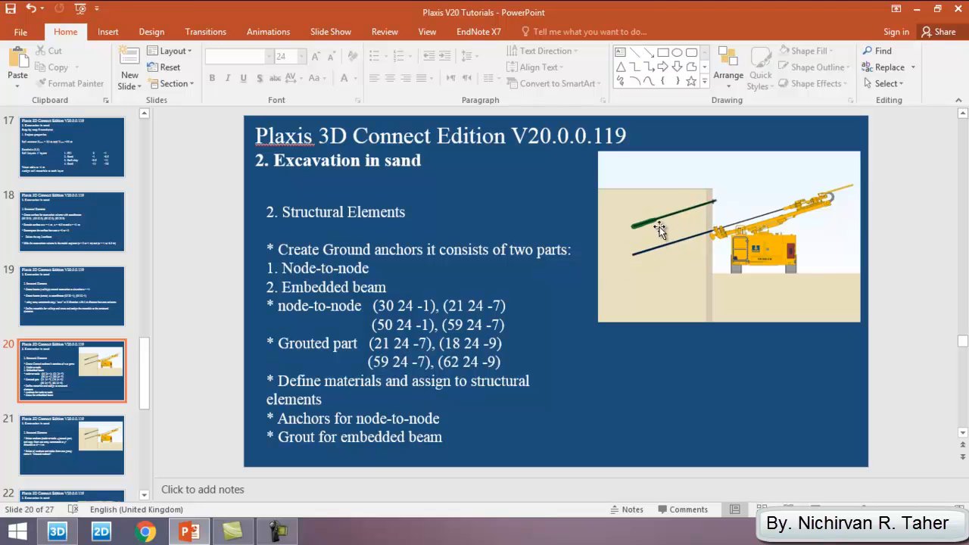
left_click(57, 532)
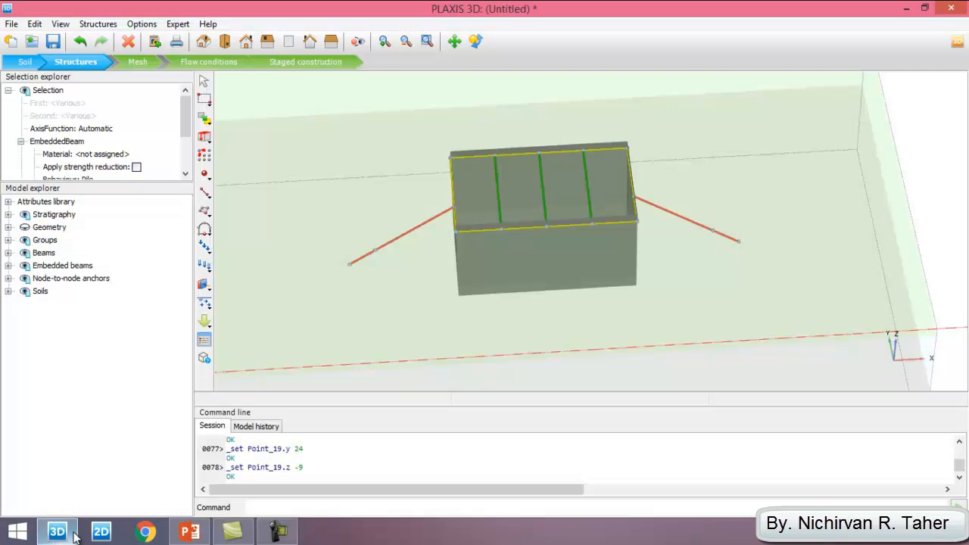
Copy the embedded beam material Grout body from the global material sets into the project materials.
scroll(371, 261, "down", 3)
left_click(203, 340)
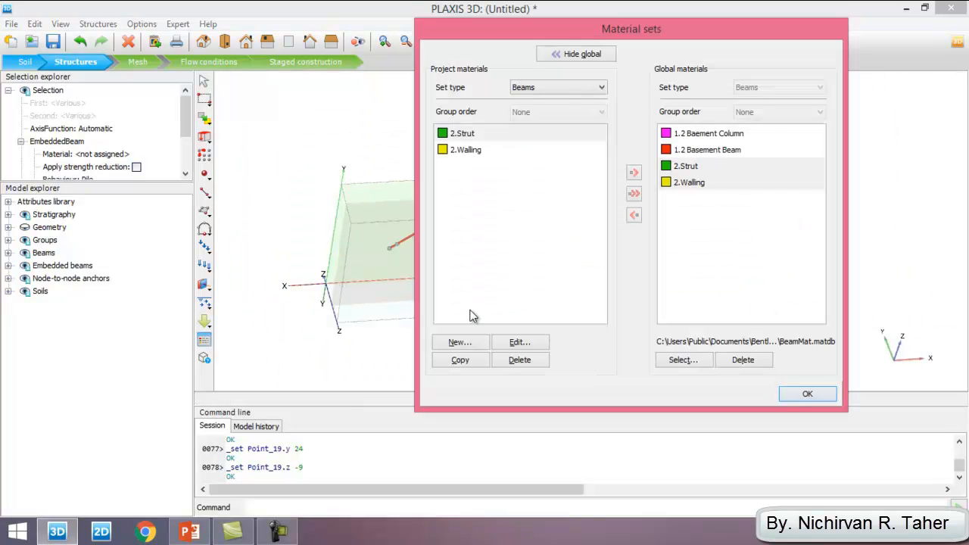
left_click(560, 88)
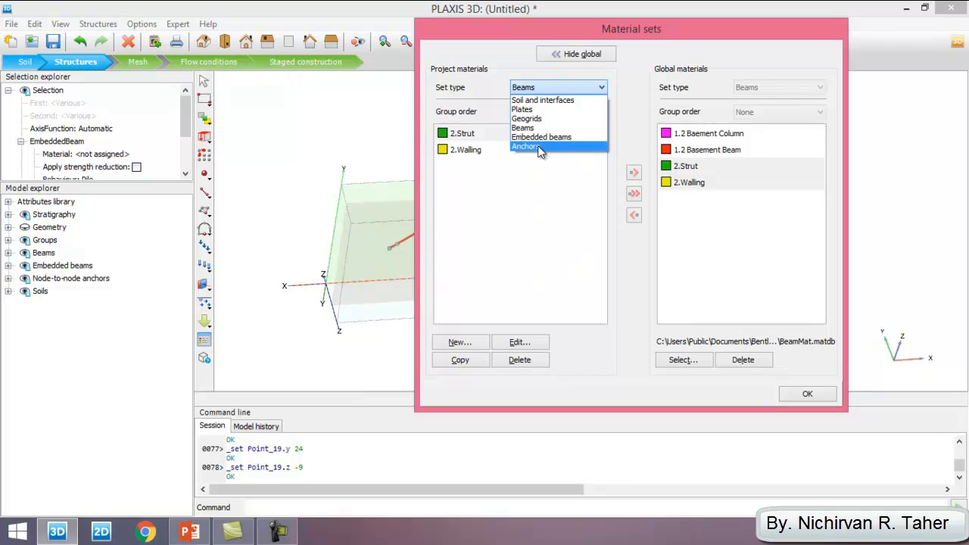
left_click(564, 137)
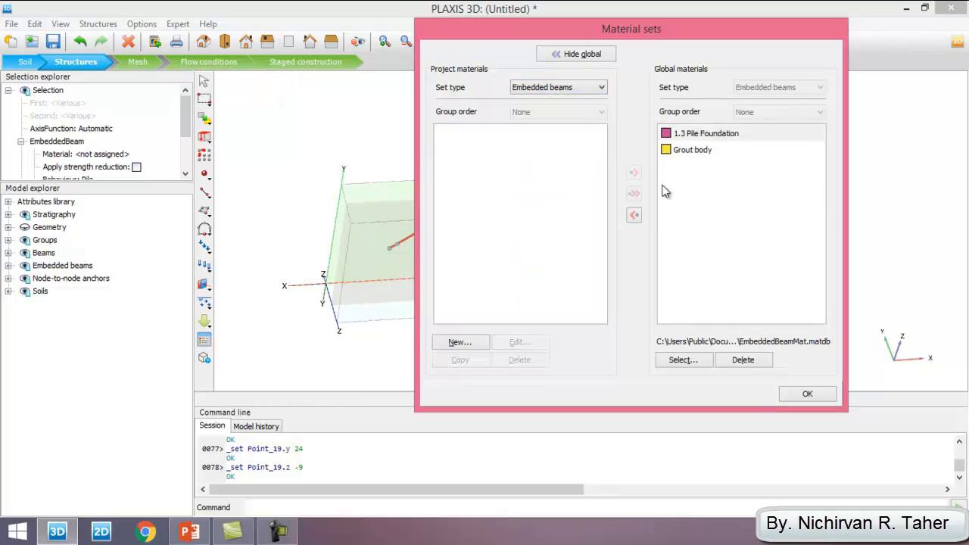
left_click(692, 150)
left_click(635, 215)
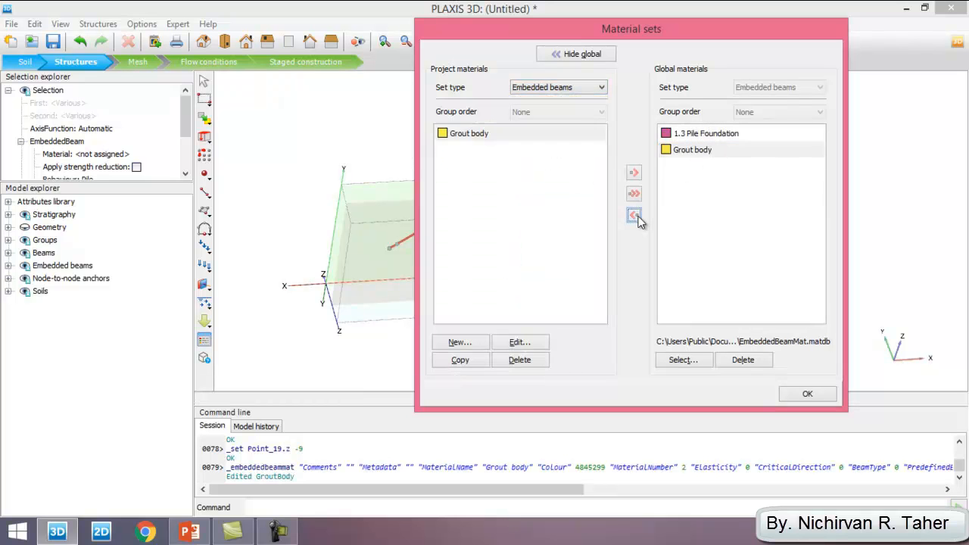
Assign the Grout body material to the embedded beams on both sides of the excavation.
left_click_drag(507, 34, 768, 87)
scroll(522, 244, "up", 6)
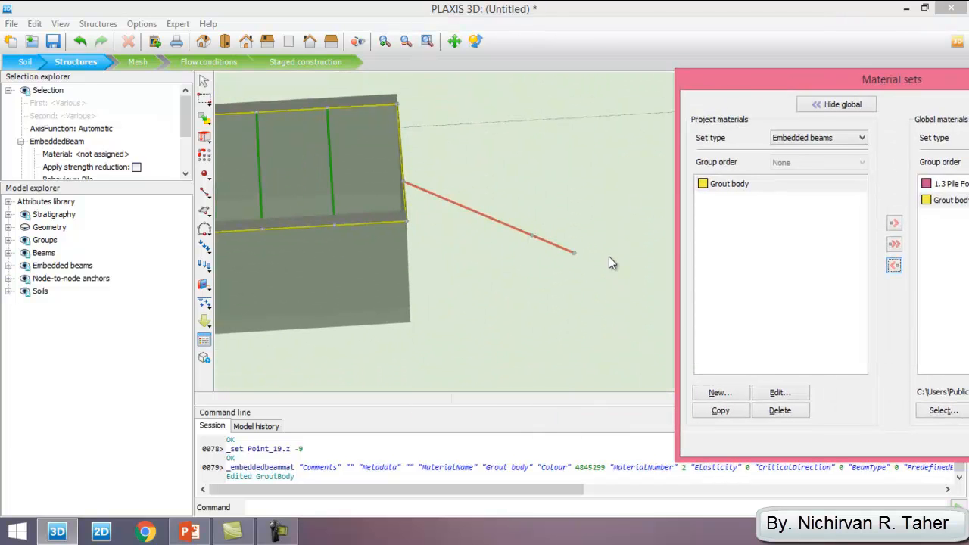
left_click(612, 262)
left_click_drag(731, 189, 552, 249)
scroll(613, 189, "down", 6)
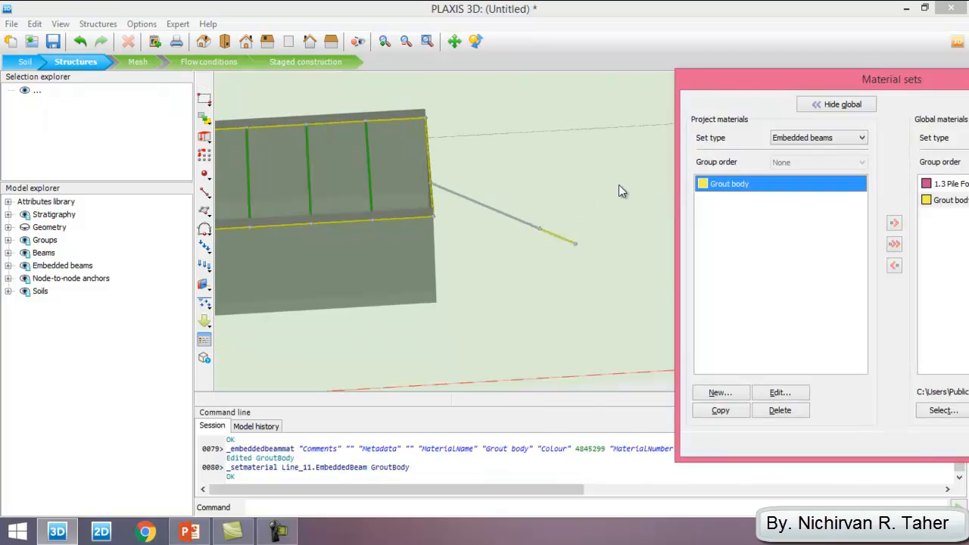
scroll(409, 200, "up", 5)
scroll(565, 182, "up", 5)
left_click_drag(746, 187, 562, 227)
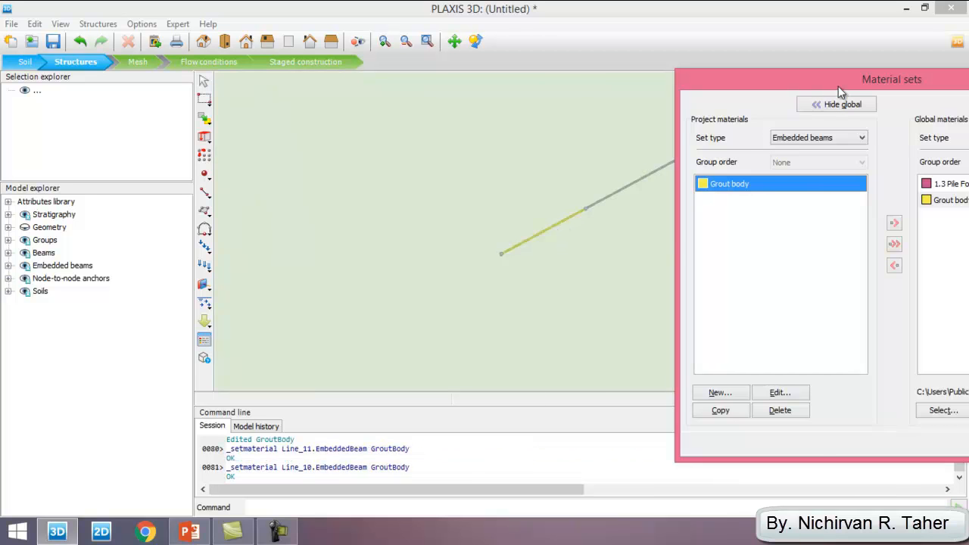
Copy the anchor material 2. Node toNode amchor from the global material sets into the project materials.
left_click_drag(839, 86, 588, 112)
left_click(595, 164)
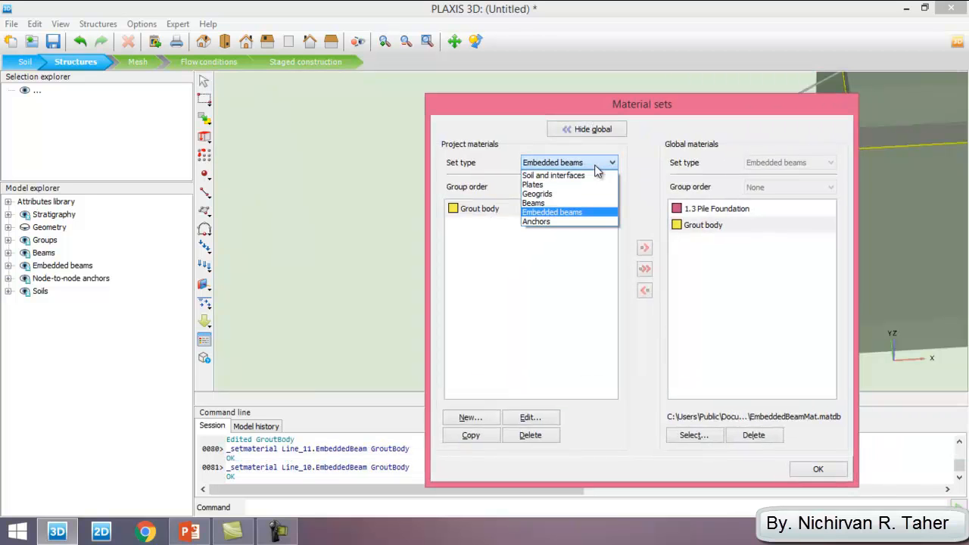
left_click(539, 222)
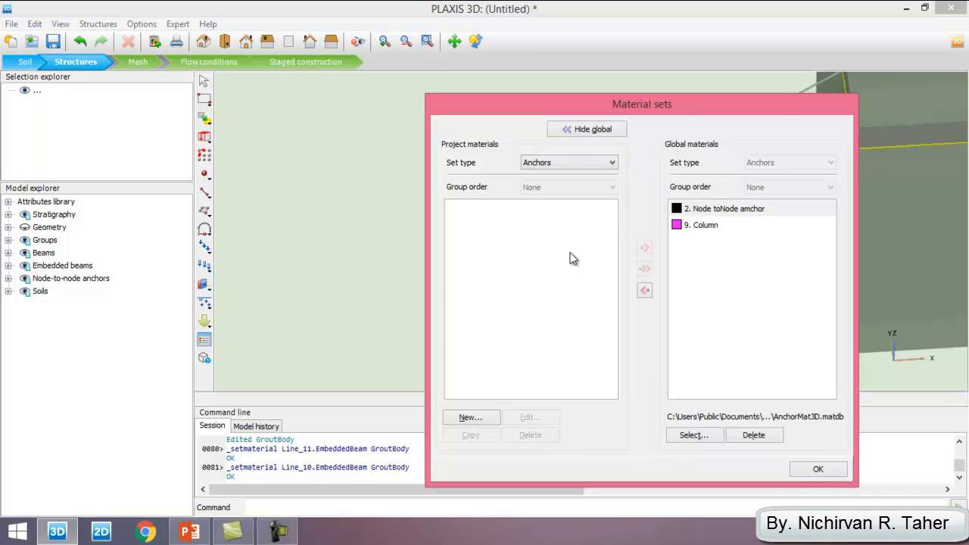
left_click(697, 215)
left_click(644, 290)
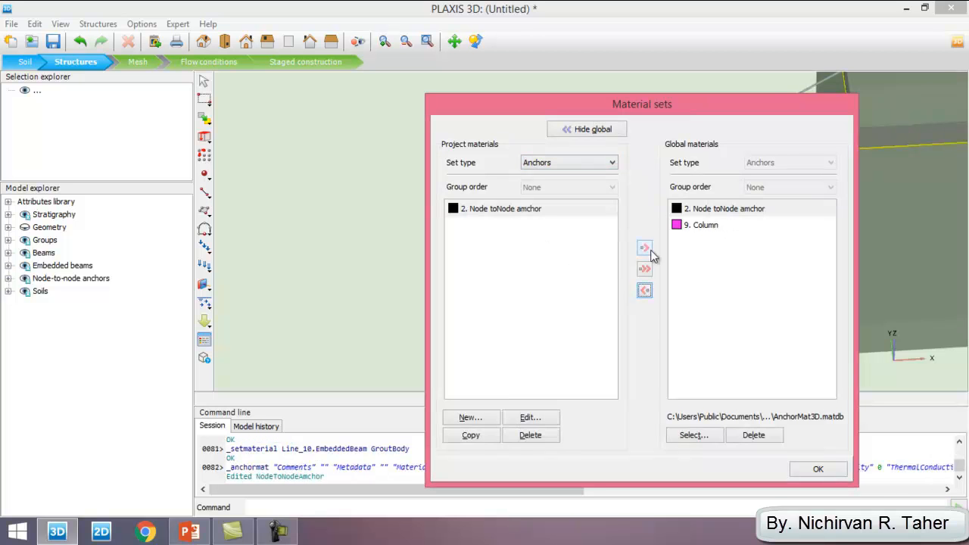
Assign the 2. Node toNode amchor material to the node-to-node anchors on both sides of the excavation and close the material sets.
left_click_drag(538, 106, 799, 125)
left_click_drag(755, 230, 632, 190)
scroll(475, 199, "down", 10)
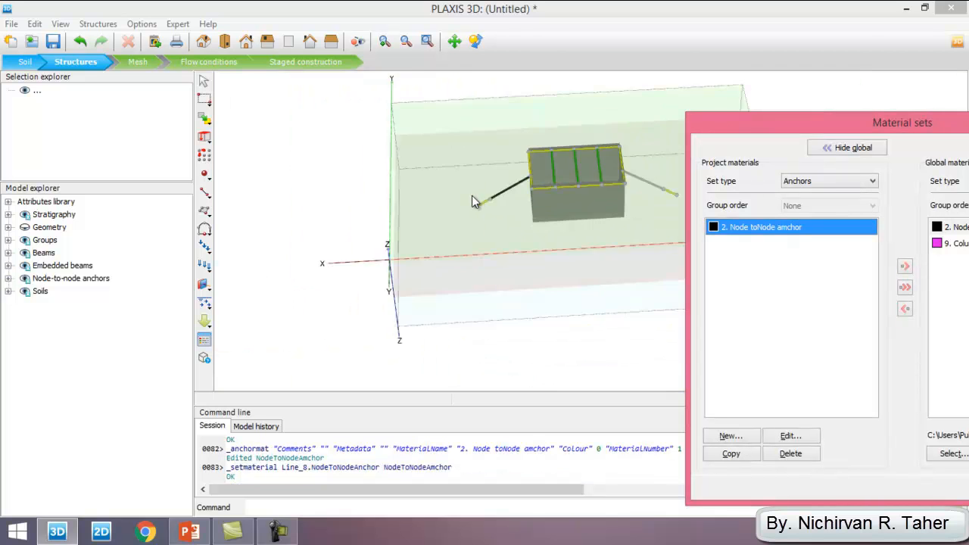
scroll(585, 168, "up", 8)
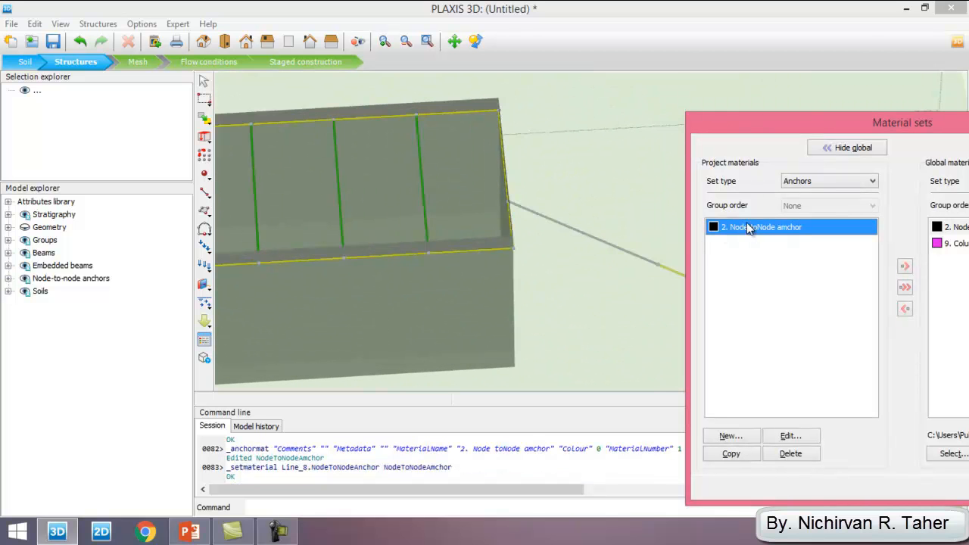
left_click_drag(748, 229, 577, 230)
left_click_drag(758, 127, 646, 105)
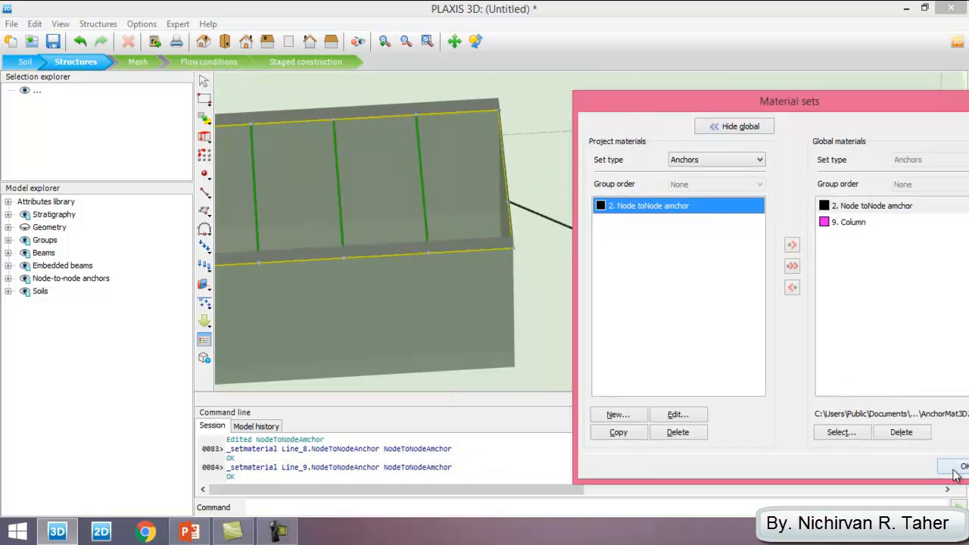
left_click_drag(820, 100, 630, 88)
left_click(776, 454)
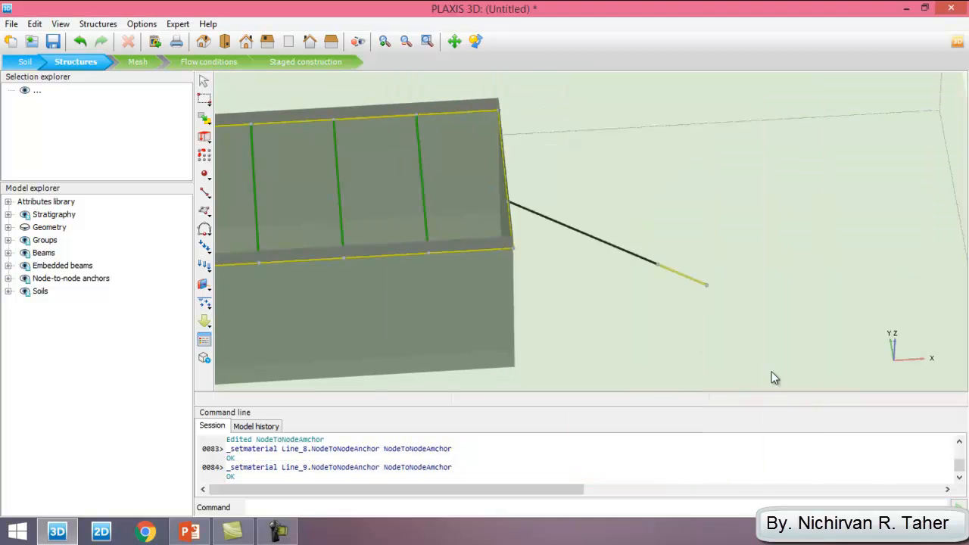
Set up a rectangular array of the node-to-node anchors and grout bodies on both sides, with shape 1D, in y direction.
scroll(735, 200, "down", 5)
scroll(677, 193, "up", 3)
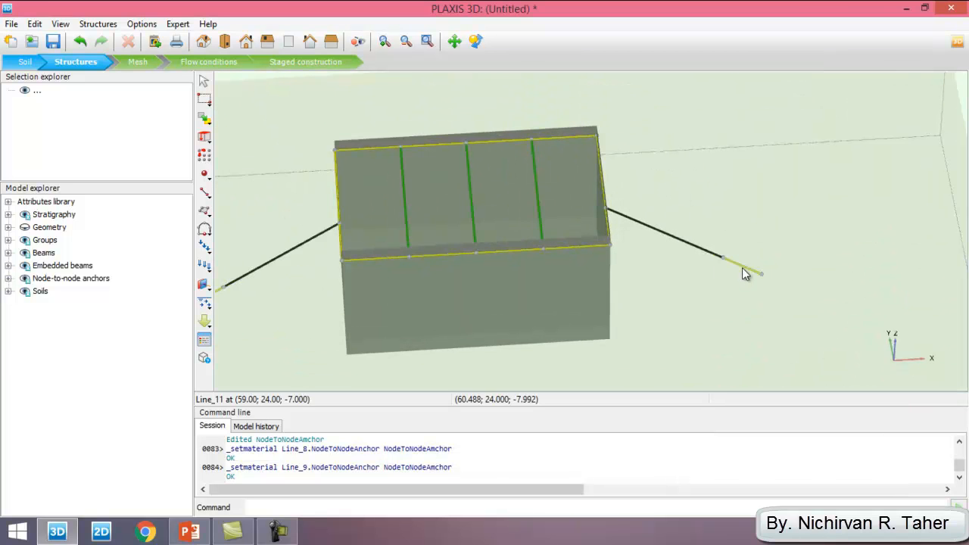
left_click(743, 267)
left_click(685, 243, "ctrl")
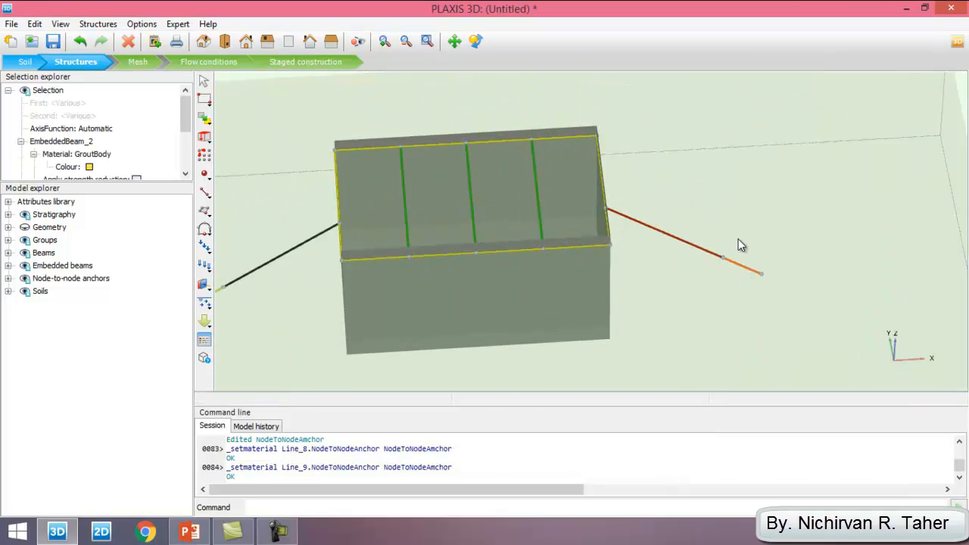
scroll(444, 215, "down", 3)
scroll(375, 246, "up", 5)
scroll(403, 263, "down", 1)
scroll(260, 295, "up", 3)
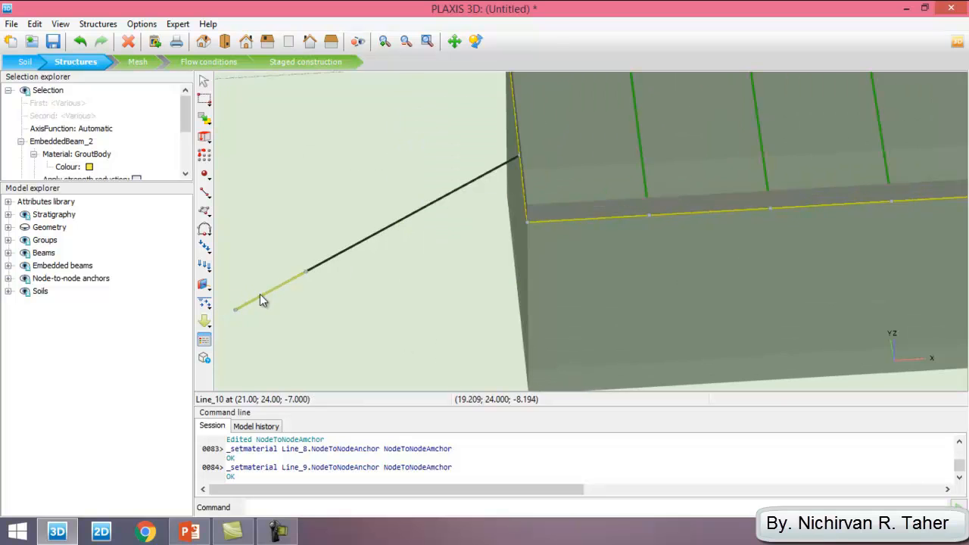
left_click(272, 290, "ctrl")
left_click(365, 244, "ctrl")
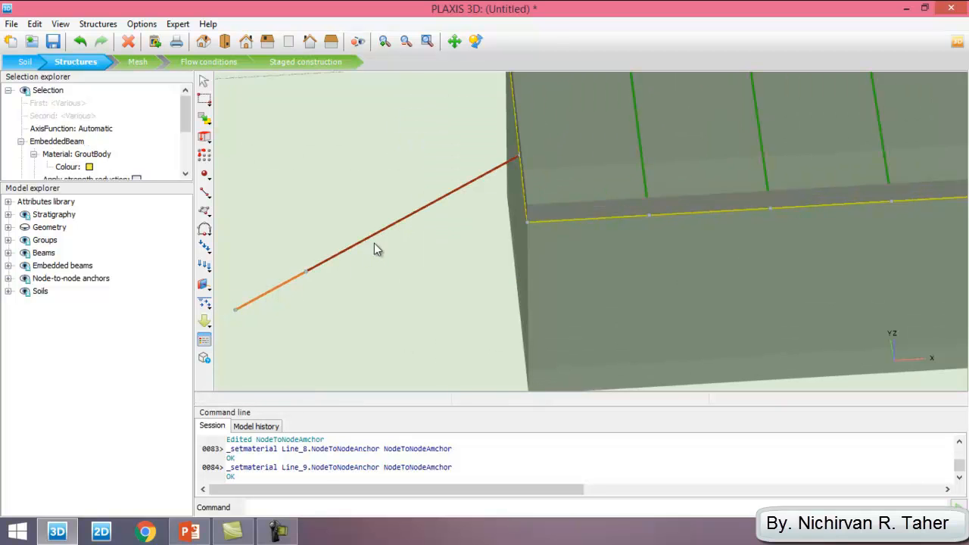
left_click(205, 157)
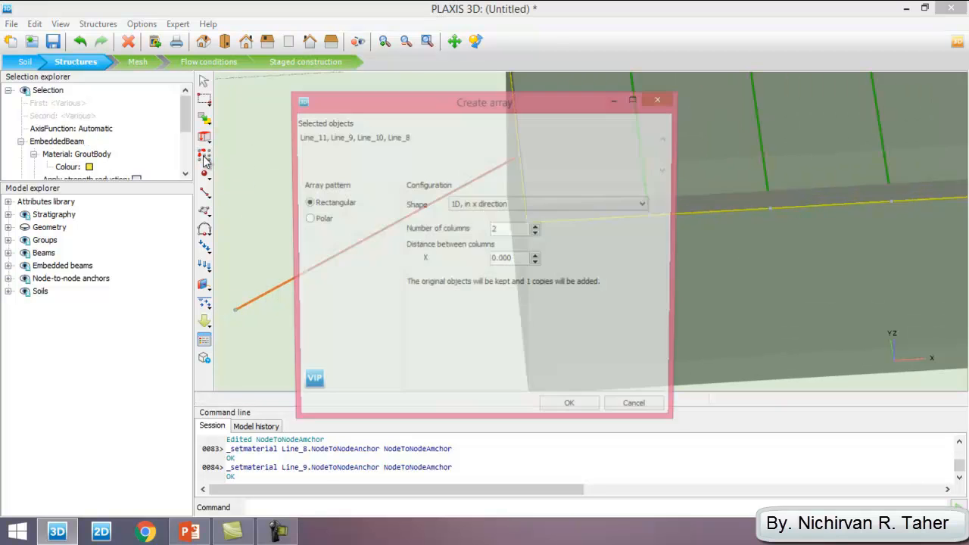
left_click(500, 206)
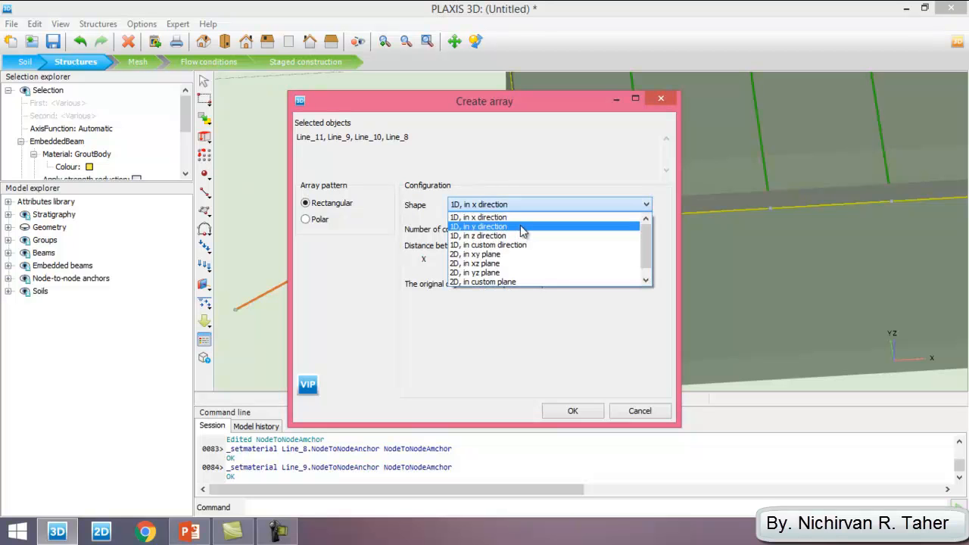
left_click(520, 227)
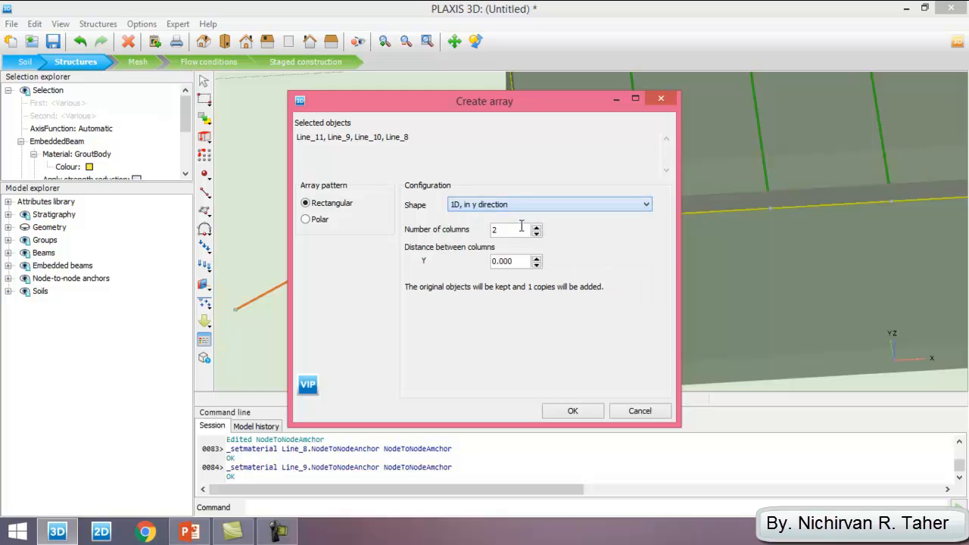
Check the anchor spacing on the PowerPoint slide and create the array with 2 columns 4 m apart in y.
double_click(498, 229)
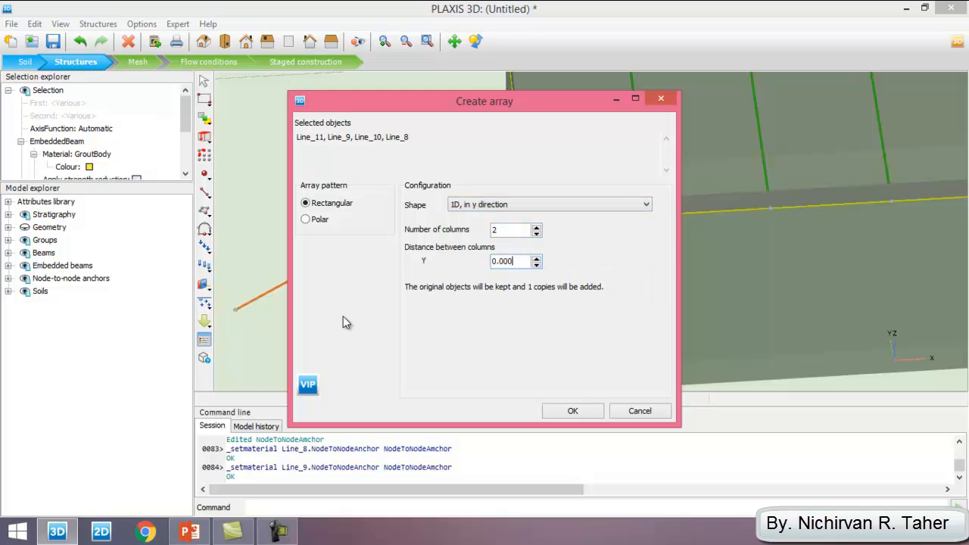
left_click(189, 532)
scroll(391, 344, "down", 1)
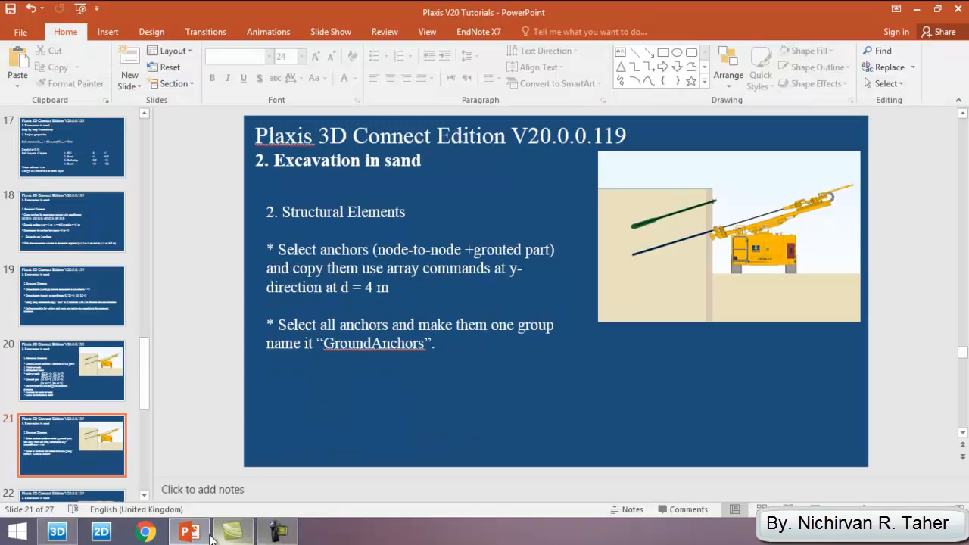
left_click(56, 531)
left_click_drag(513, 261, 485, 261)
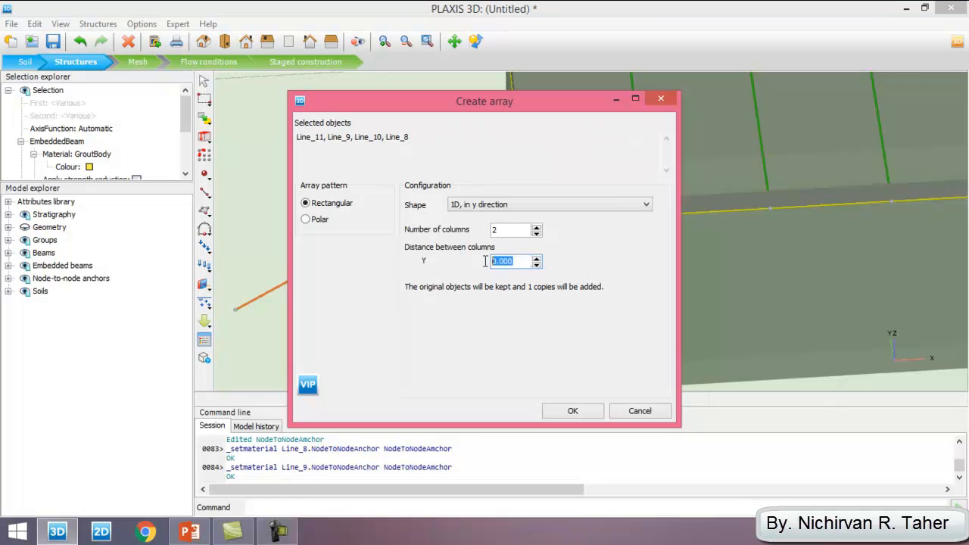
type("4")
left_click(556, 413)
scroll(494, 225, "down", 5)
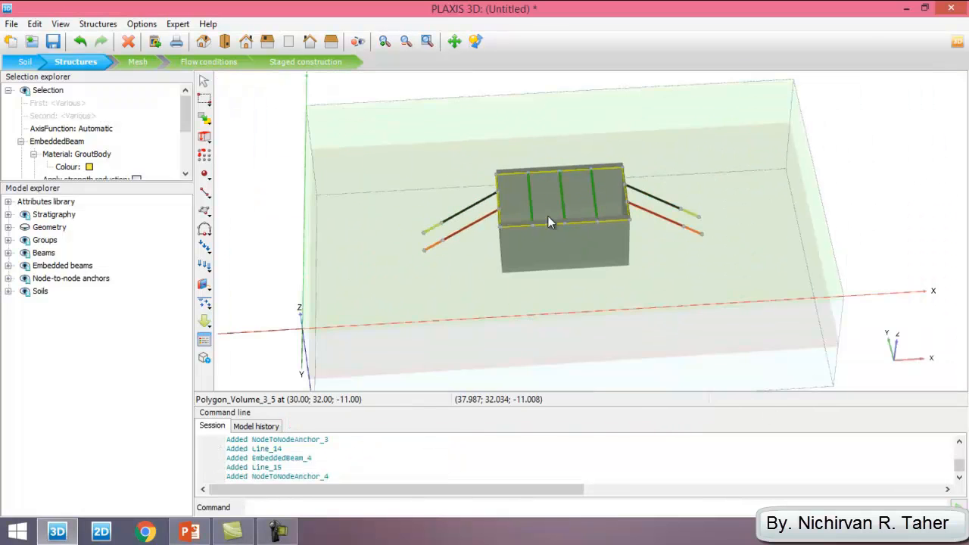
key("Escape")
Consult the PowerPoint slide on grouping, and group all node-to-node anchors and grout bodies on both sides of the excavation.
left_click(190, 533)
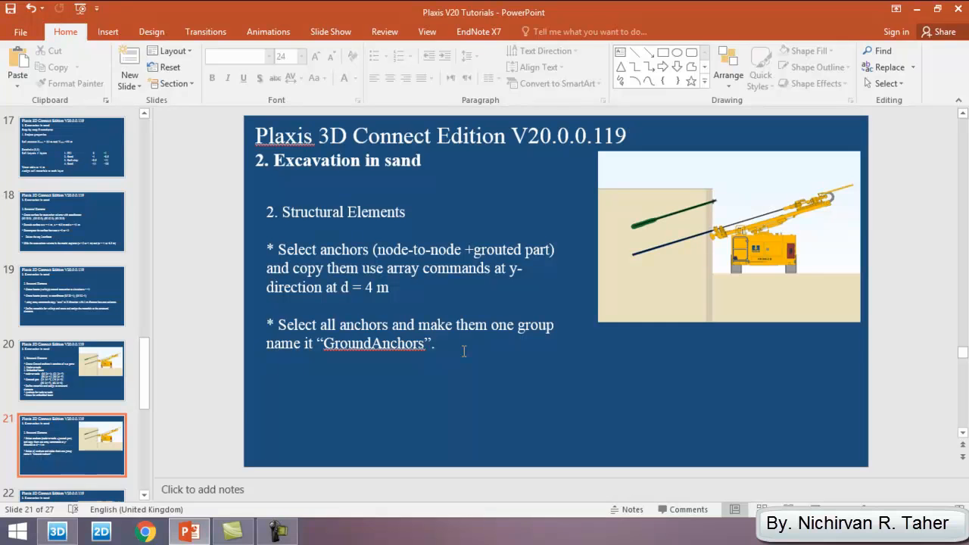
left_click(57, 532)
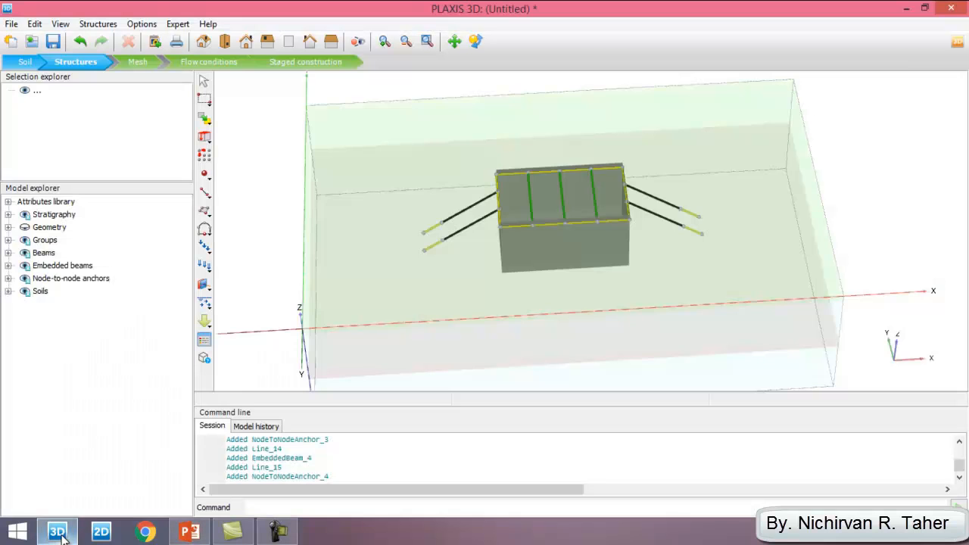
scroll(627, 225, "up", 2)
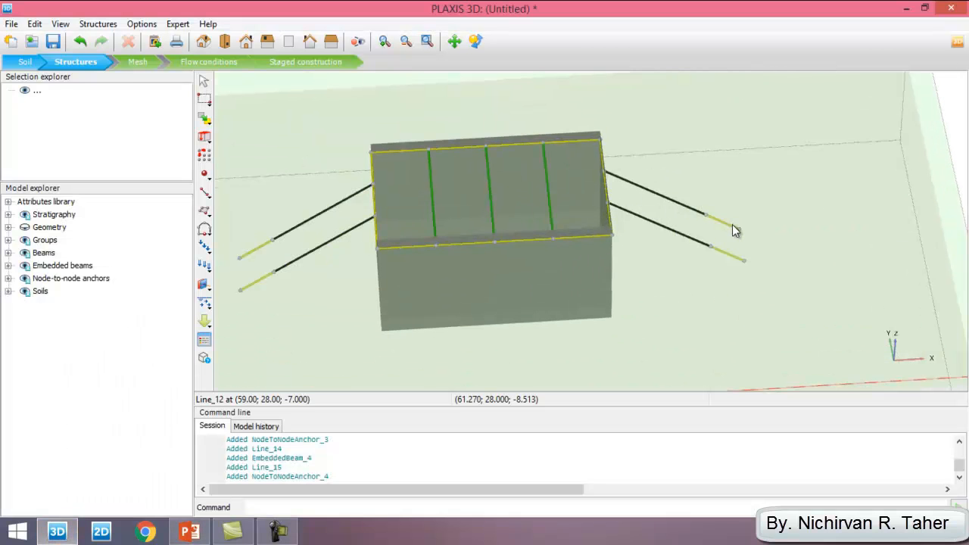
scroll(732, 224, "up", 3)
left_click(724, 227)
left_click(652, 198, "ctrl")
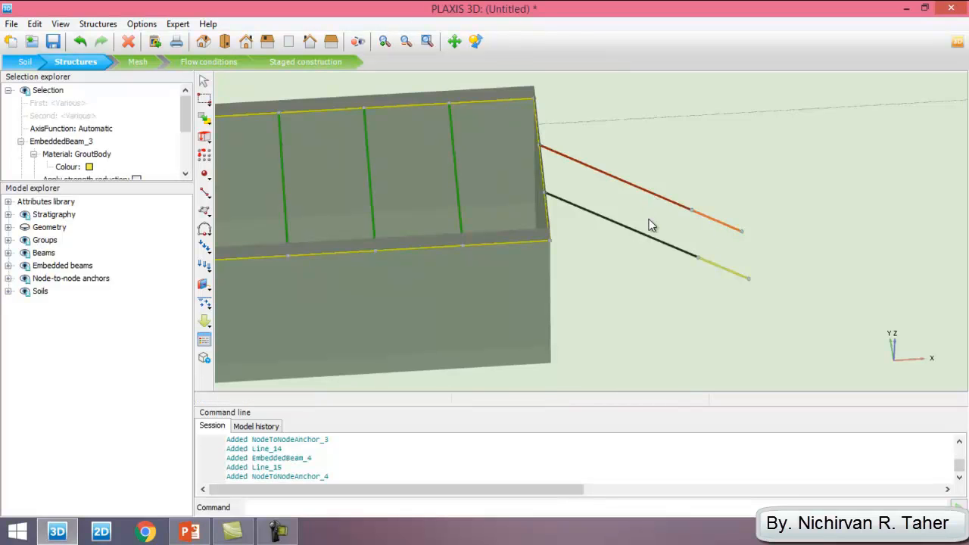
left_click(652, 236, "ctrl")
left_click(721, 266, "ctrl")
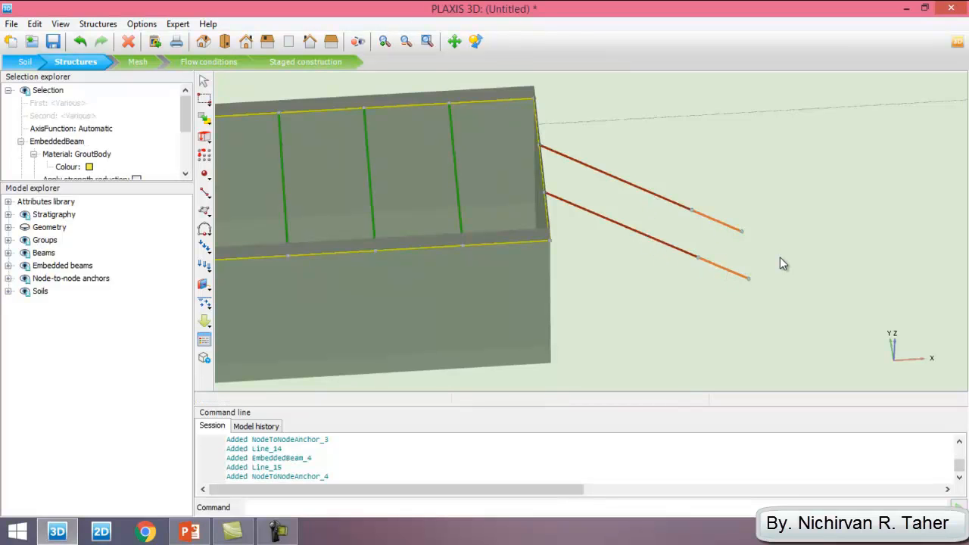
scroll(787, 250, "down", 4)
scroll(587, 221, "up", 5)
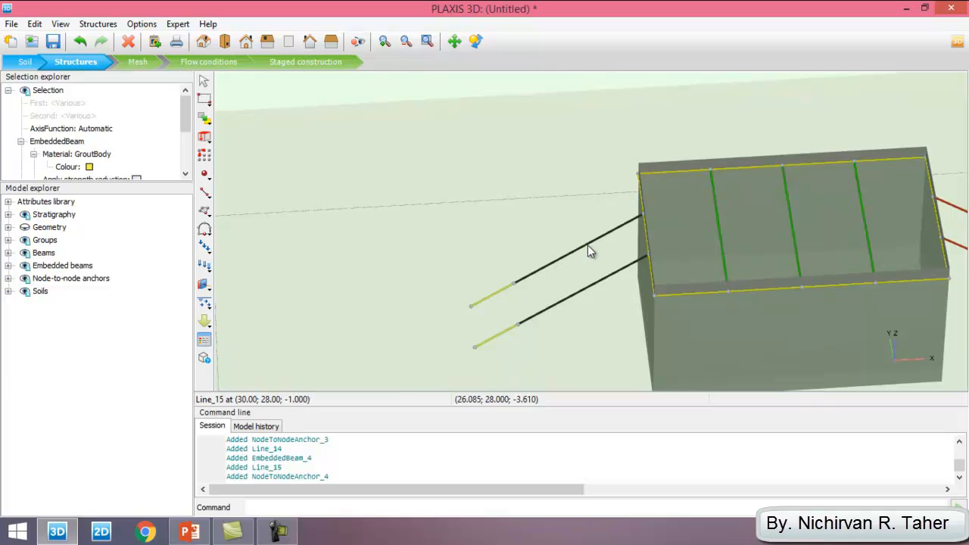
left_click(560, 261, "ctrl")
left_click(492, 295, "ctrl")
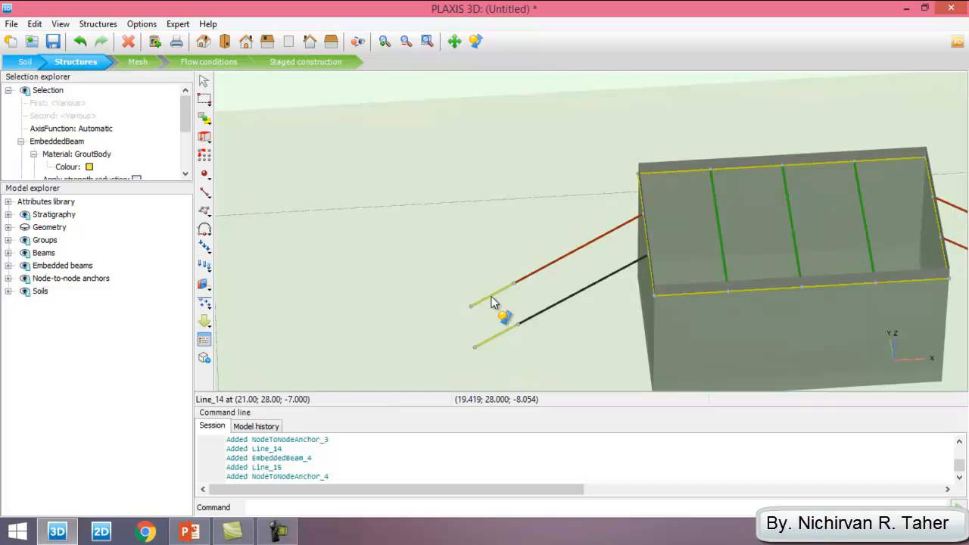
left_click(559, 304, "ctrl")
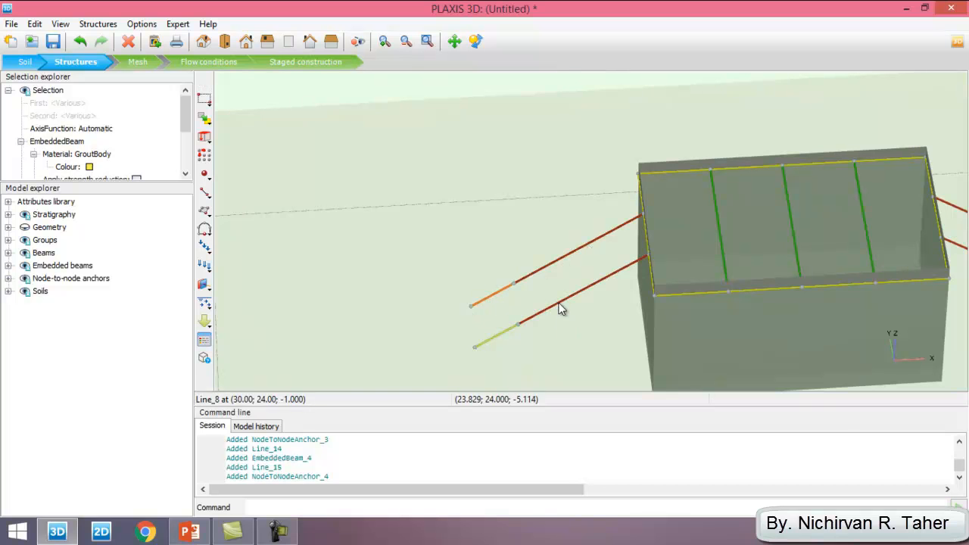
right_click(502, 334)
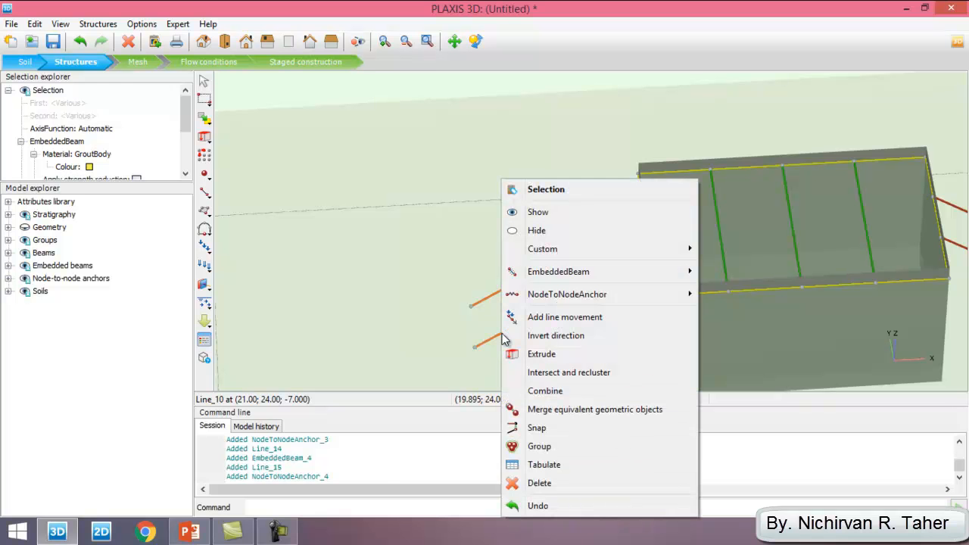
left_click(540, 447)
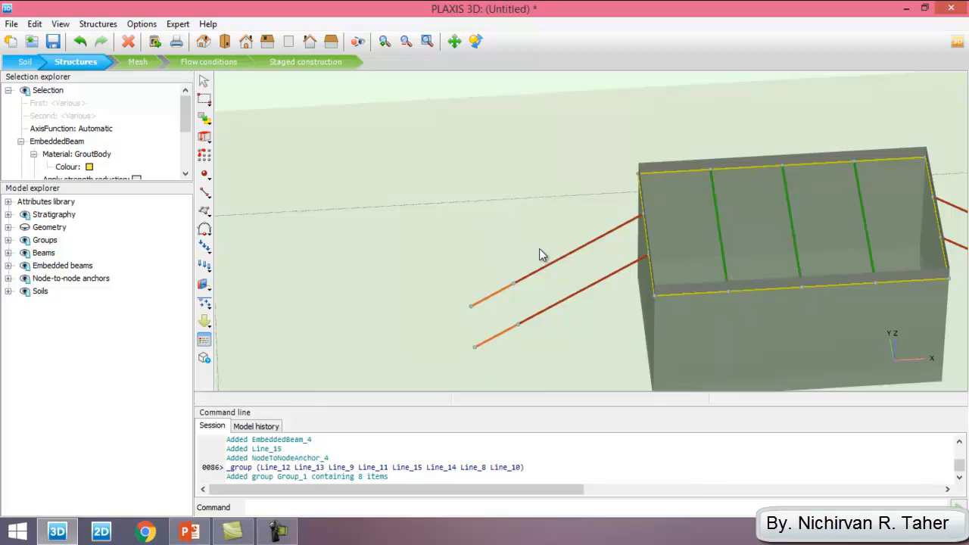
Rename the new anchor group as GroundAnchors.
left_click(9, 240)
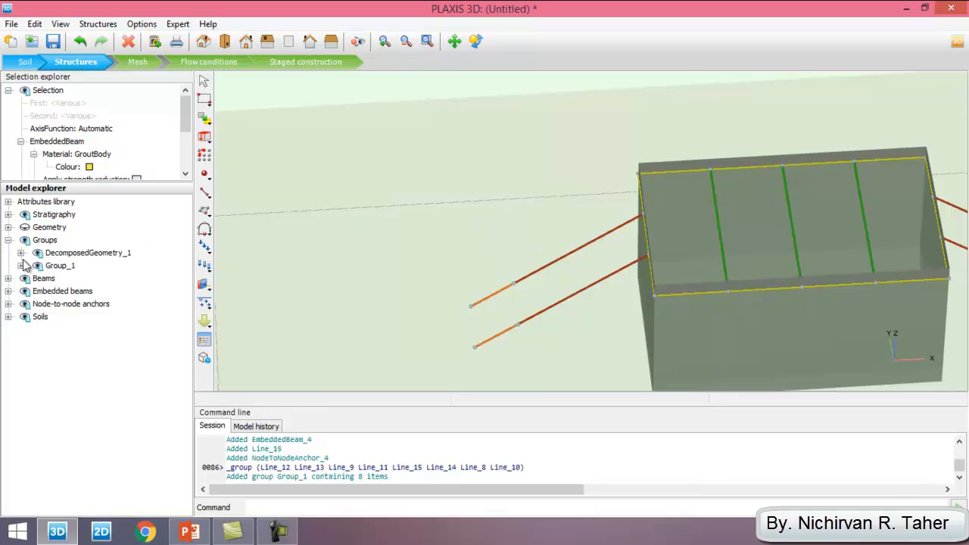
left_click(20, 266)
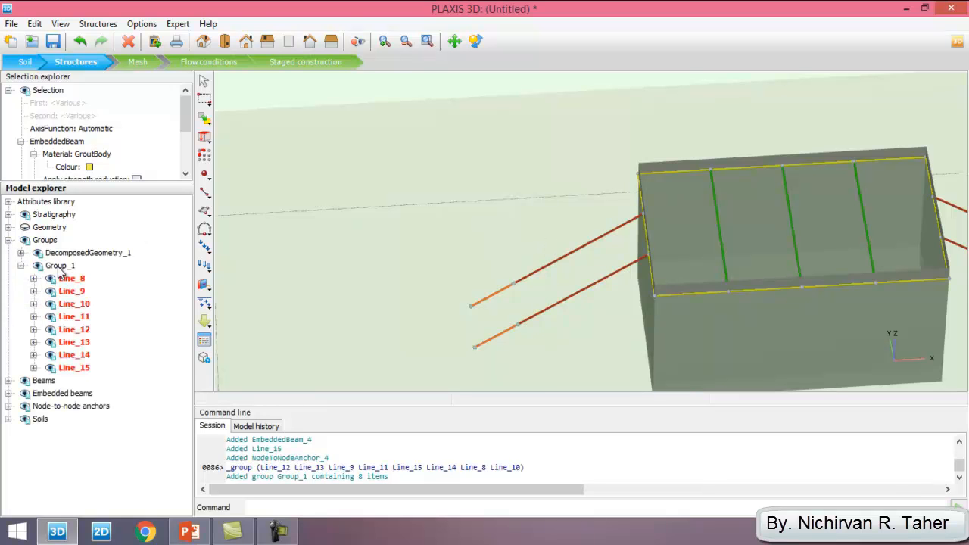
double_click(72, 266)
left_click_drag(96, 266, 35, 266)
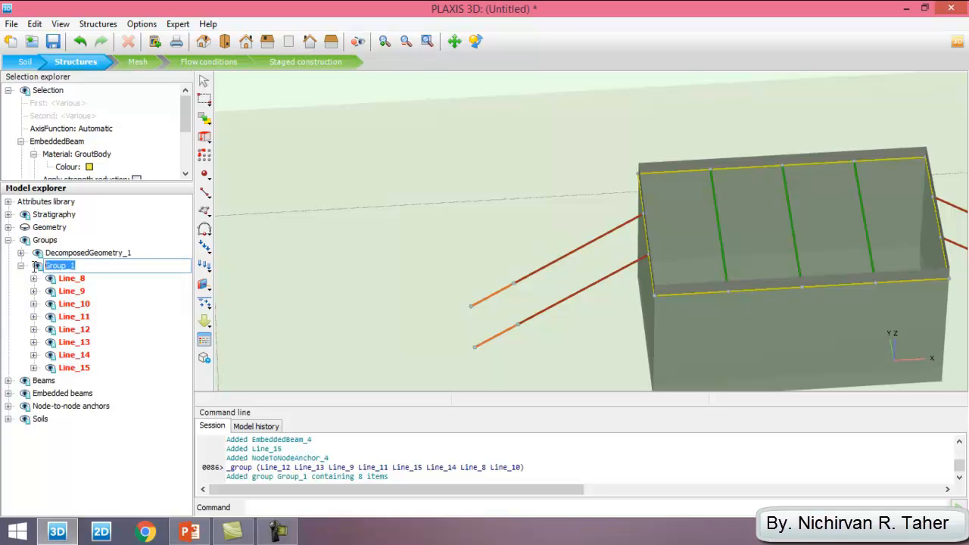
type("G")
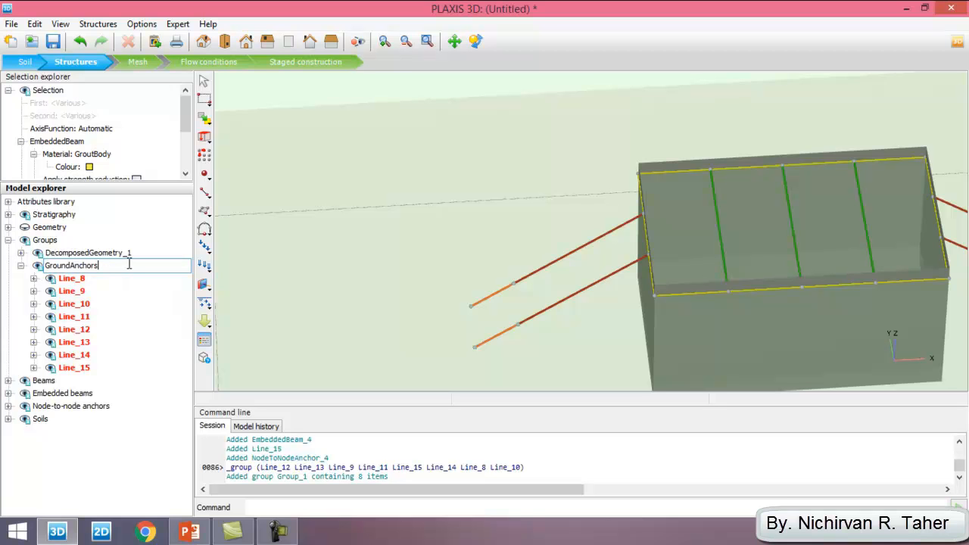
key("Return")
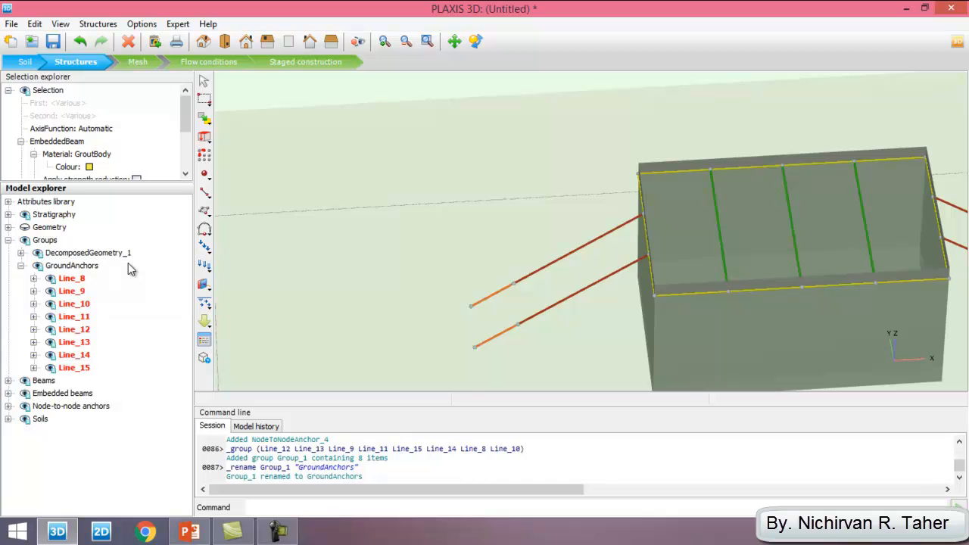
left_click(8, 240)
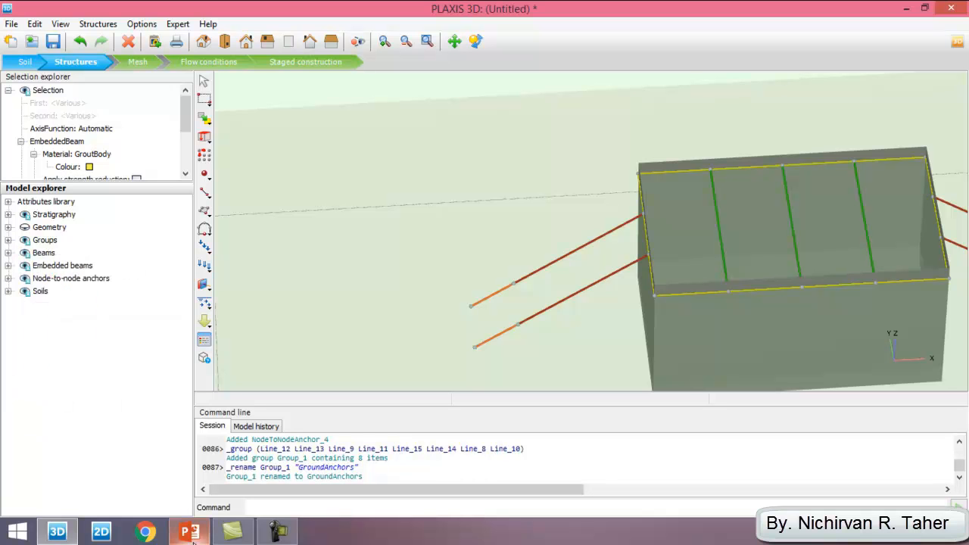
Consult the PowerPoint slide on sheet pile walls and return to PLAXIS 3D.
left_click(189, 533)
scroll(335, 292, "down", 1)
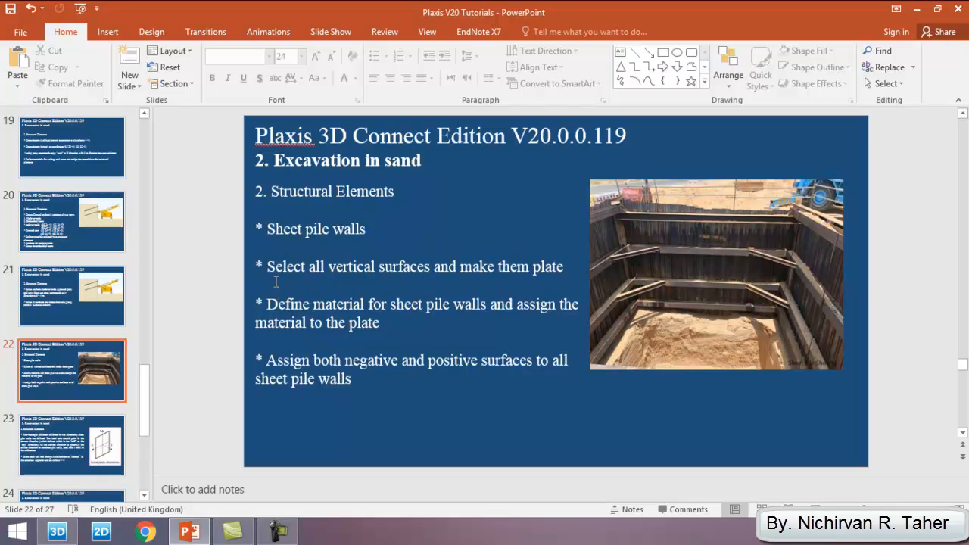
left_click(57, 532)
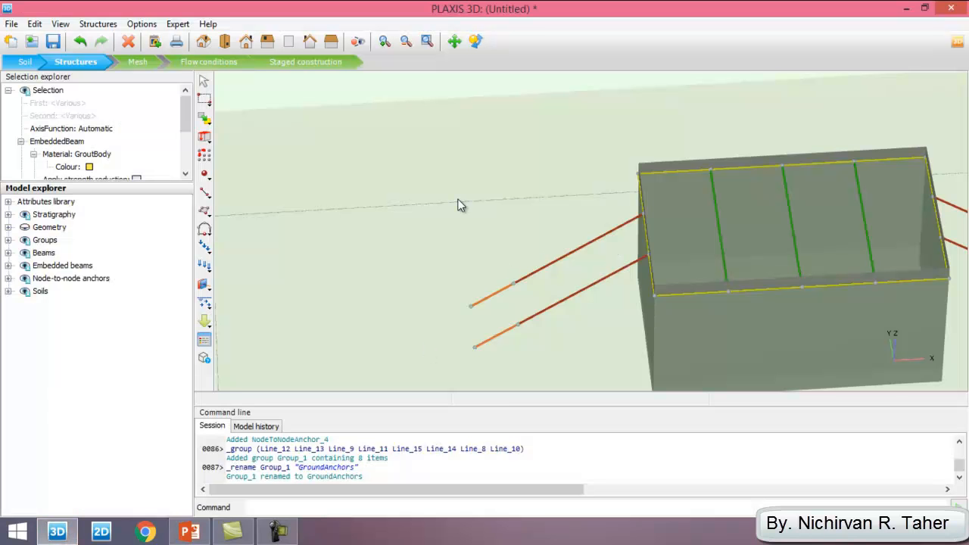
Select all four vertical surfaces of the excavation volume and create plates on them.
left_click(675, 327)
scroll(483, 253, "down", 3)
scroll(616, 235, "up", 3)
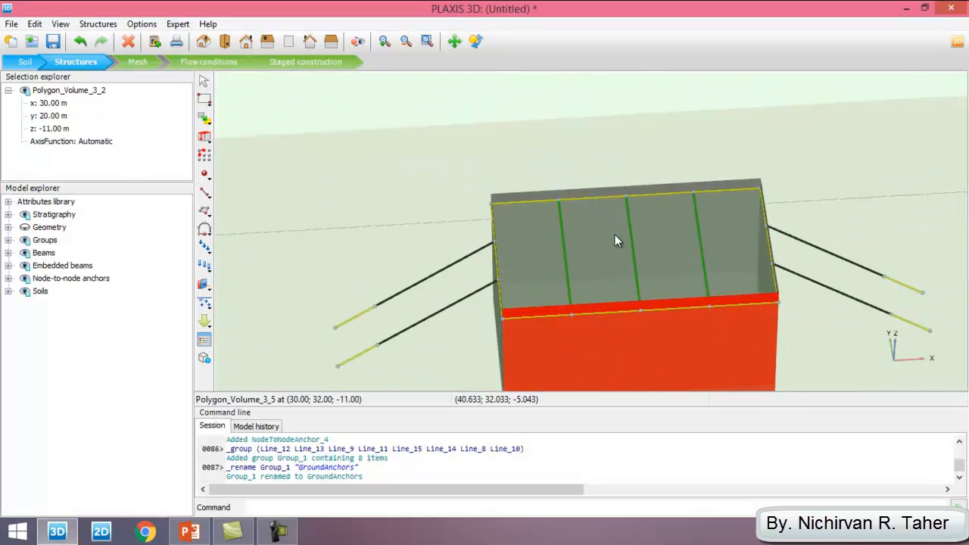
left_click(608, 236)
scroll(545, 292, "down", 1)
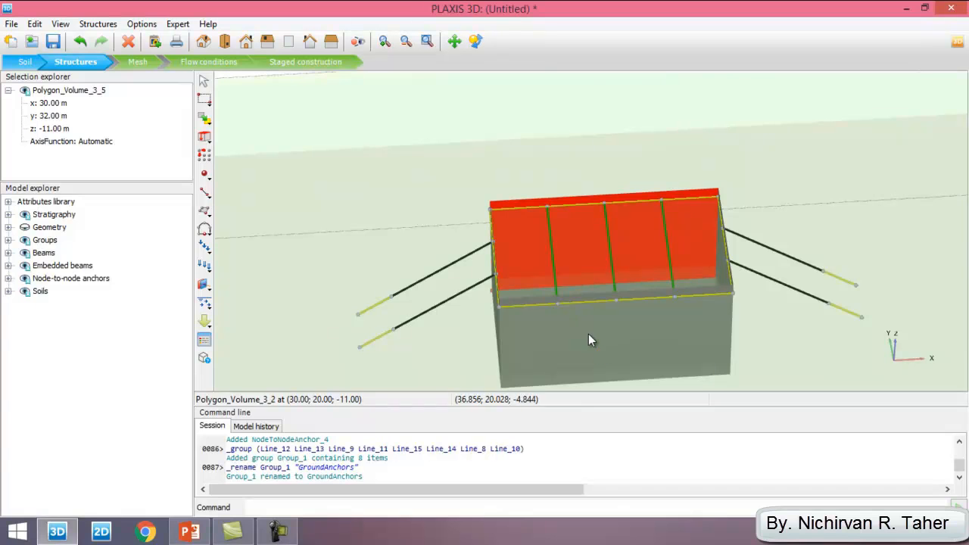
left_click(588, 334, "ctrl")
left_click(475, 42)
left_click_drag(741, 158, 532, 137)
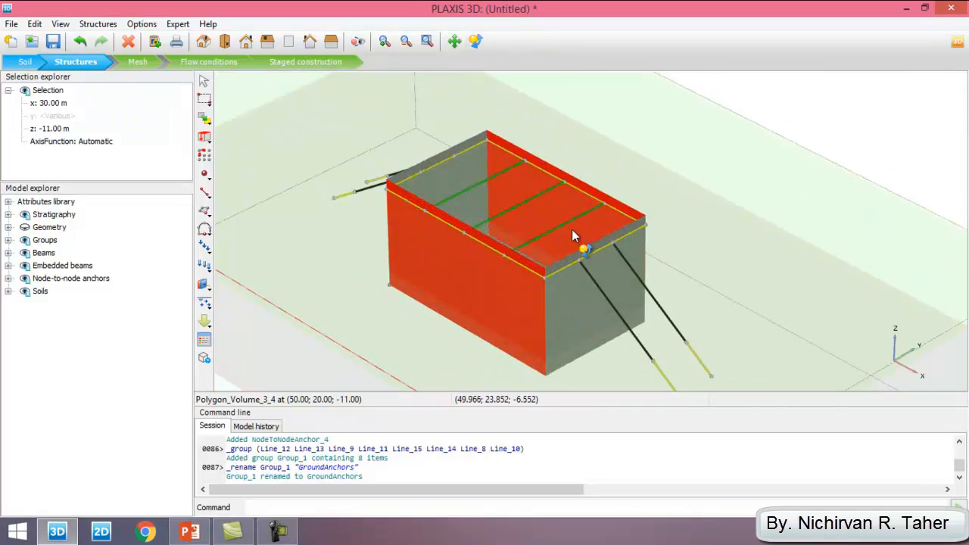
left_click(579, 327, "ctrl")
left_click(446, 185, "ctrl")
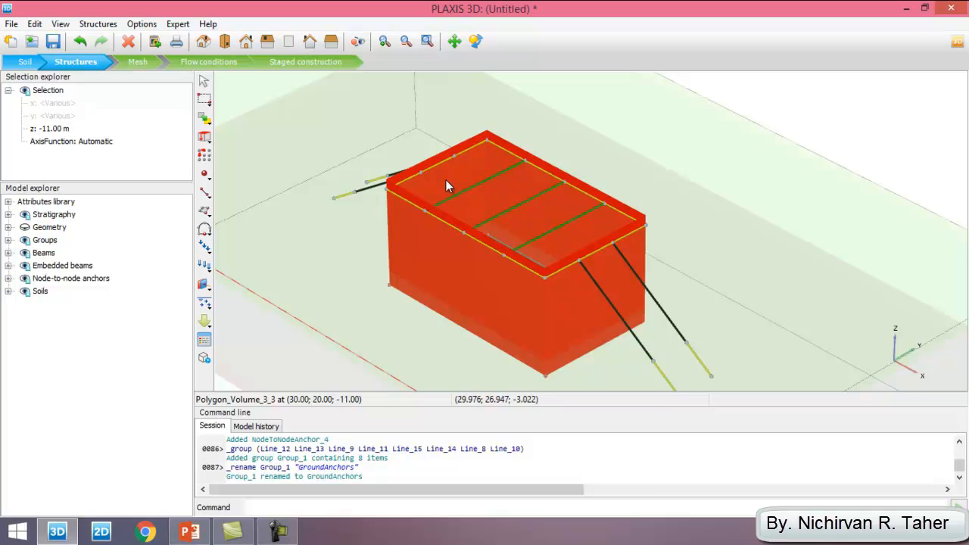
right_click(446, 182)
mouse_move(574, 276)
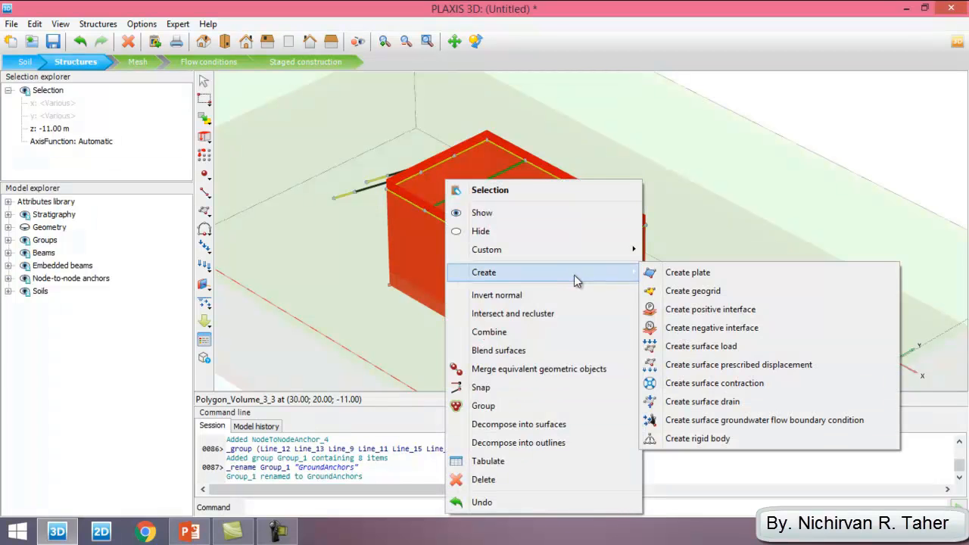
left_click(700, 274)
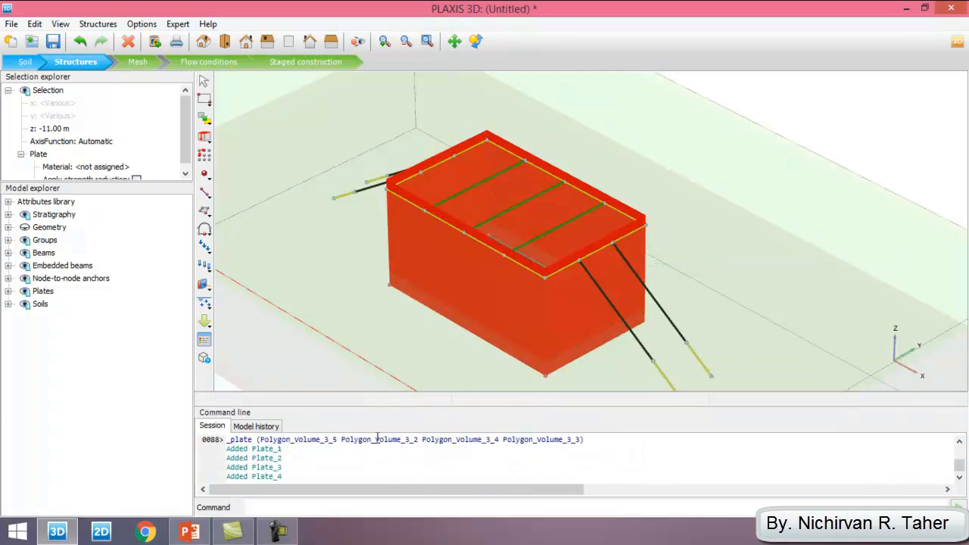
Check the slide's material instruction and copy the global plate material "2. Sheet pile wall" into the project materials.
left_click(199, 533)
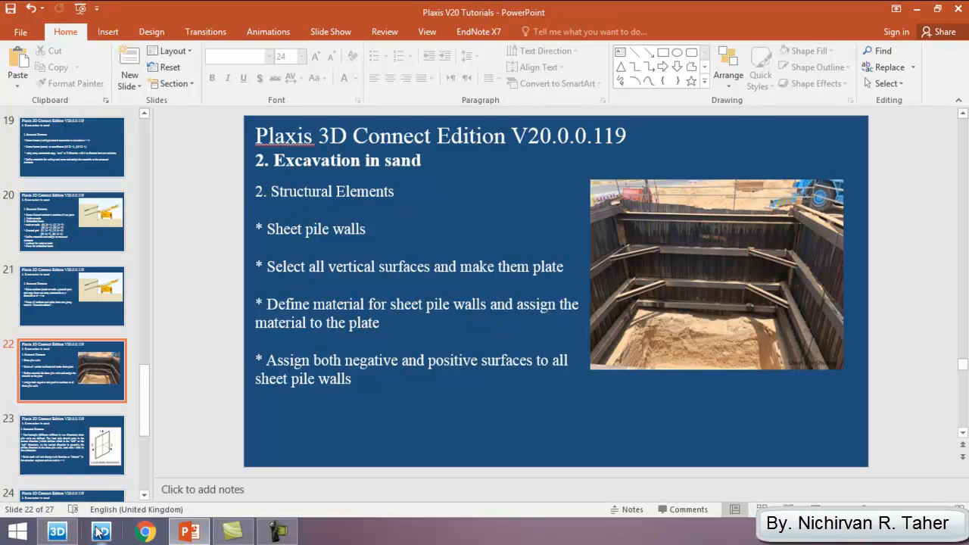
left_click(57, 532)
left_click(204, 343)
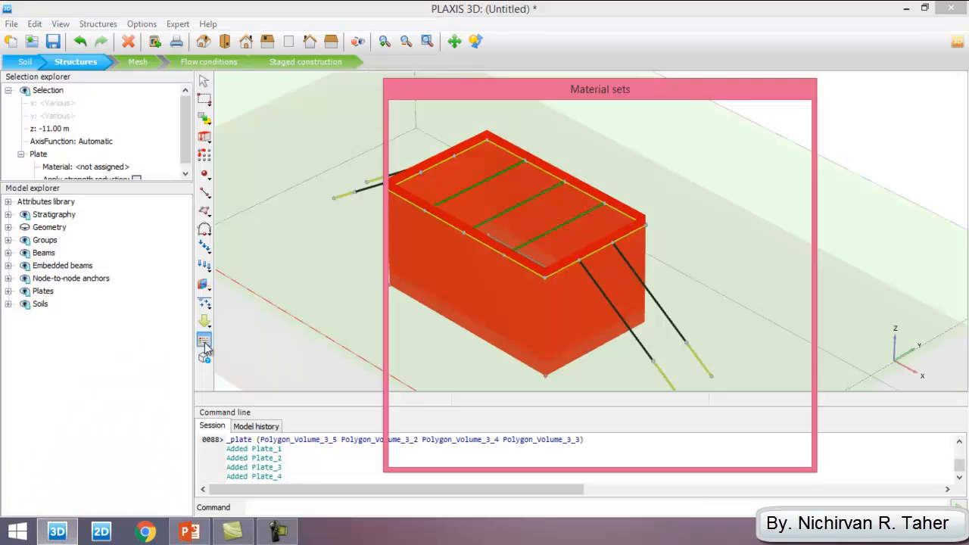
left_click(528, 149)
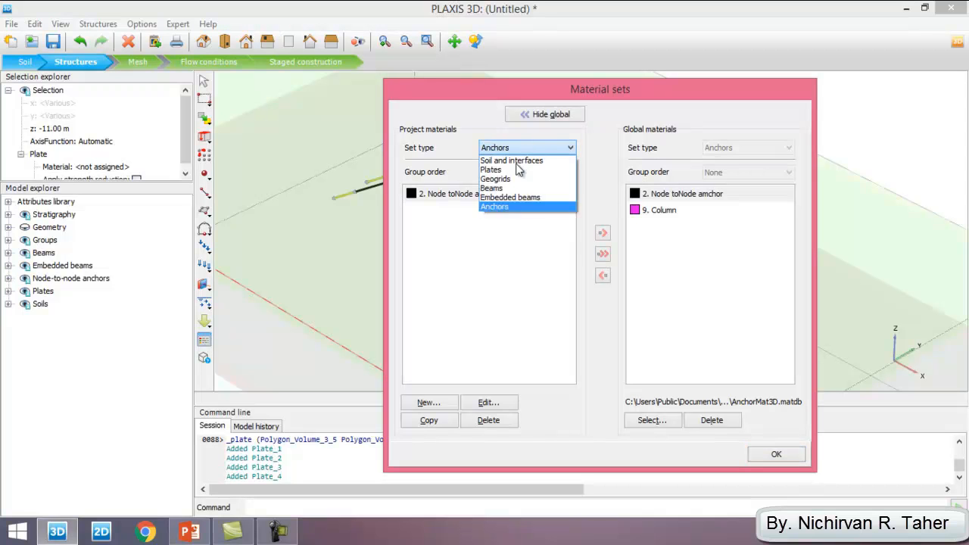
left_click(518, 169)
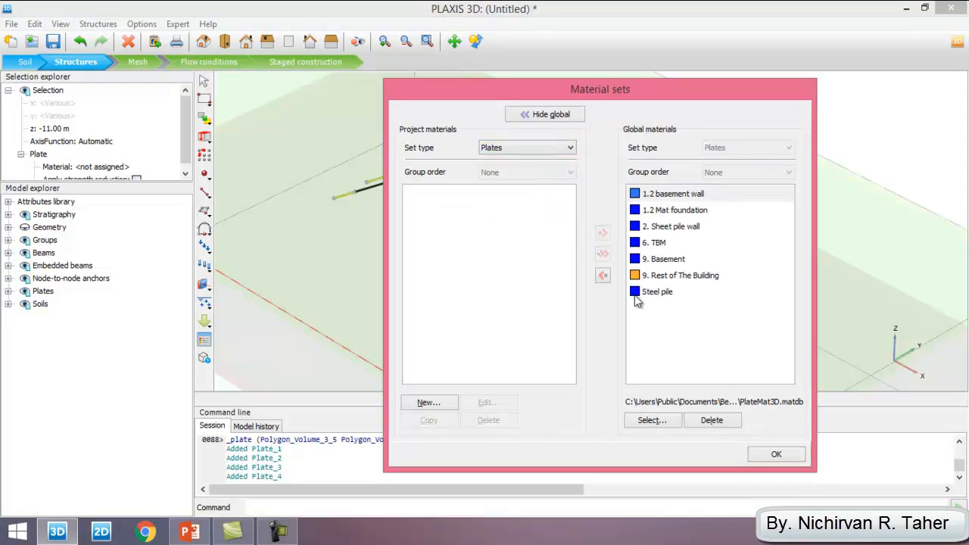
left_click(691, 226)
left_click(602, 278)
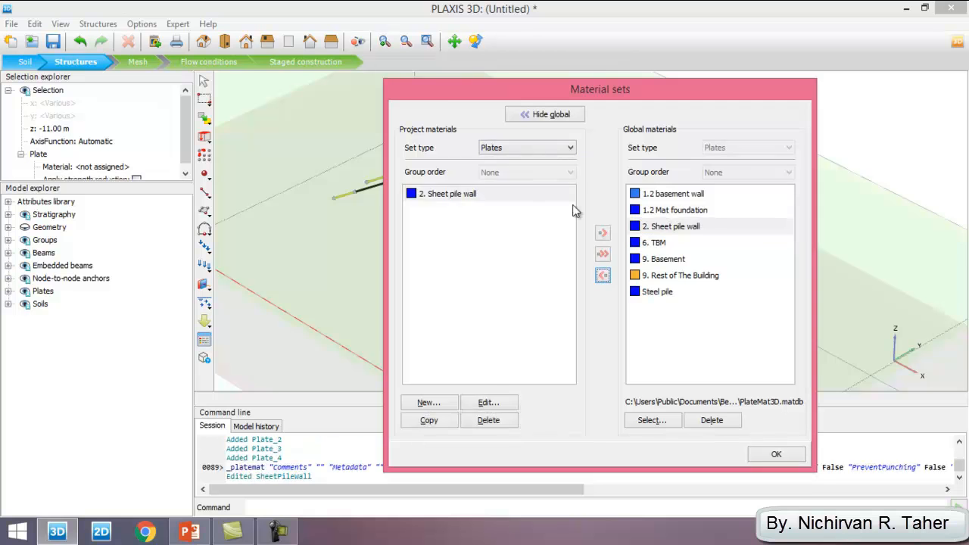
Assign the "2. Sheet pile wall" material to the plates on all four excavation walls and close the material sets.
left_click_drag(491, 86, 781, 131)
left_click(732, 278)
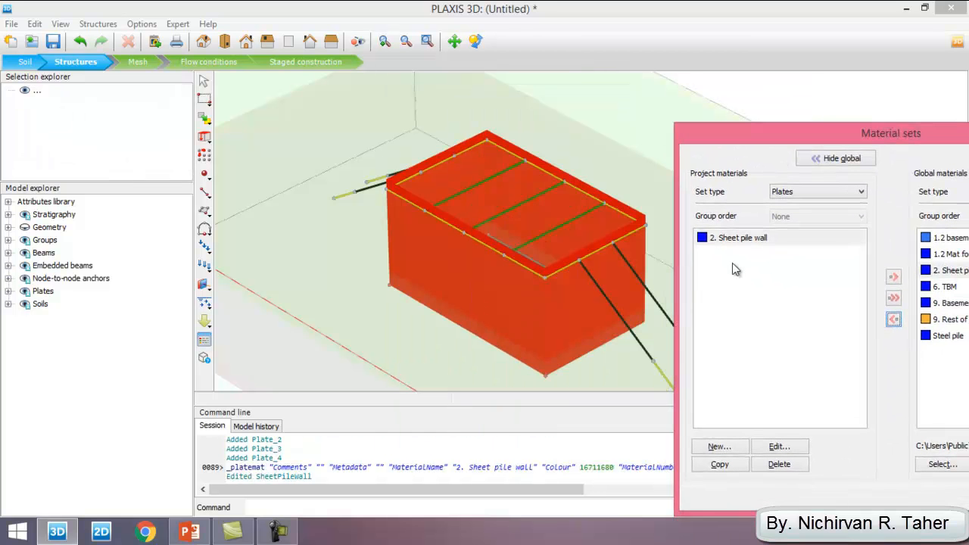
left_click_drag(743, 238, 584, 301)
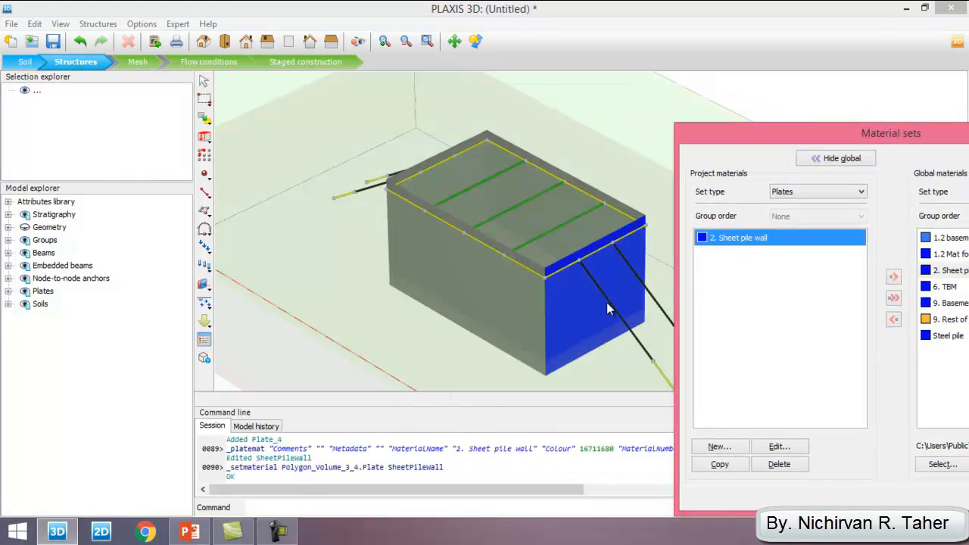
left_click_drag(743, 238, 508, 288)
left_click_drag(766, 239, 464, 186)
left_click_drag(754, 240, 569, 204)
left_click_drag(769, 132, 560, 100)
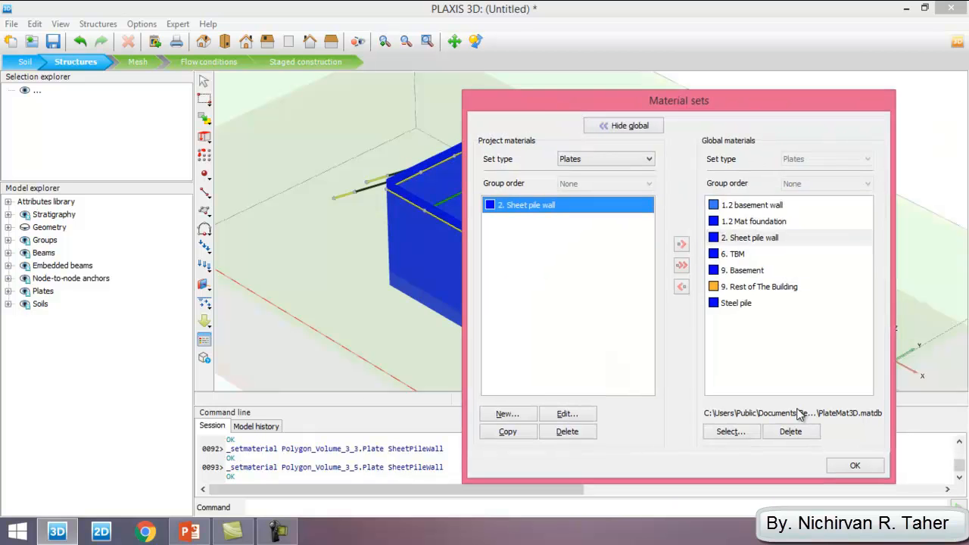
left_click(854, 465)
Select the four sheet pile walls and create positive interfaces on them.
left_click(493, 288)
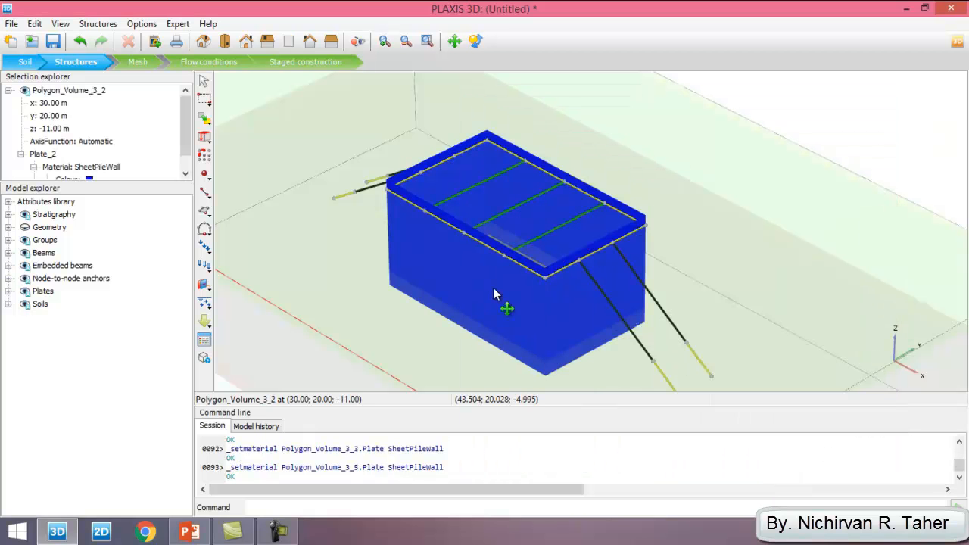
left_click(588, 310, "ctrl")
left_click(563, 232, "ctrl")
left_click(441, 177, "ctrl")
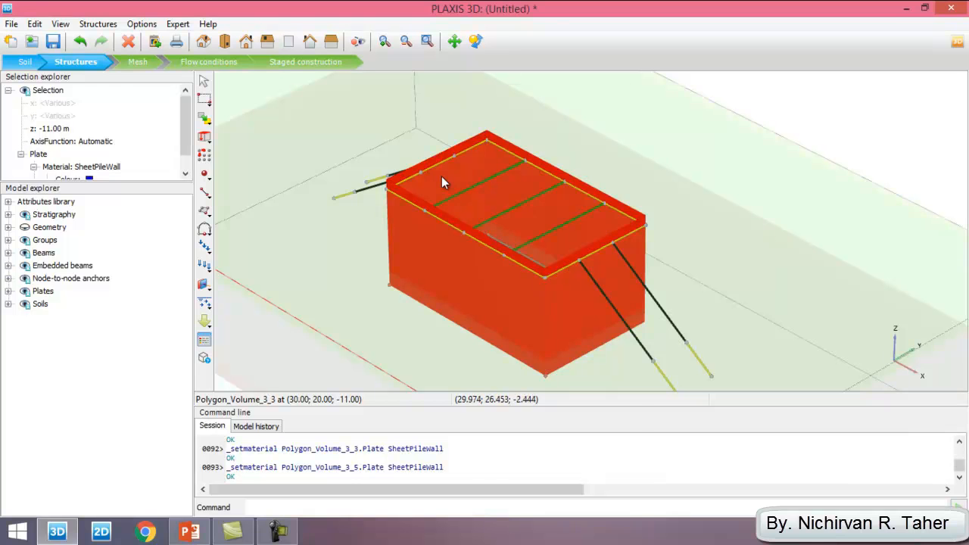
right_click(441, 176)
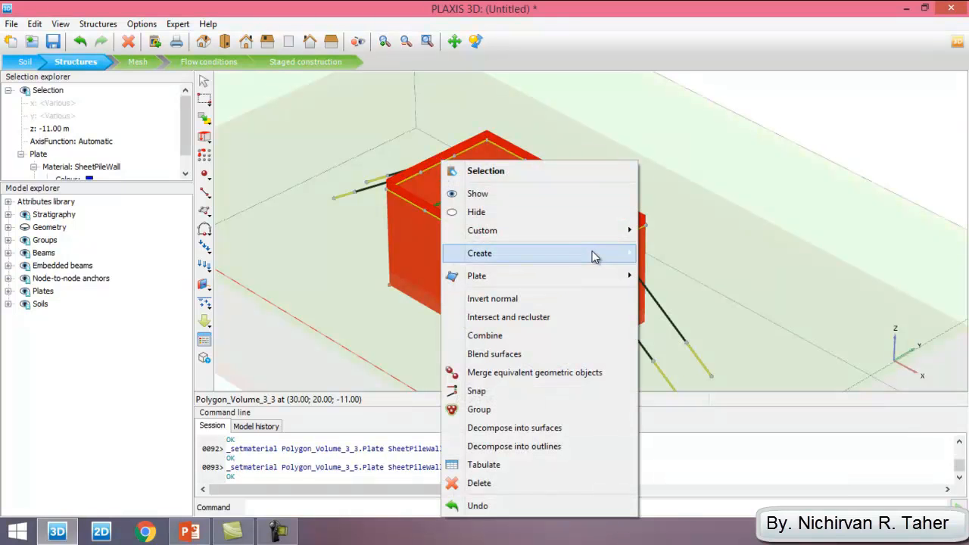
mouse_move(592, 252)
left_click(705, 274)
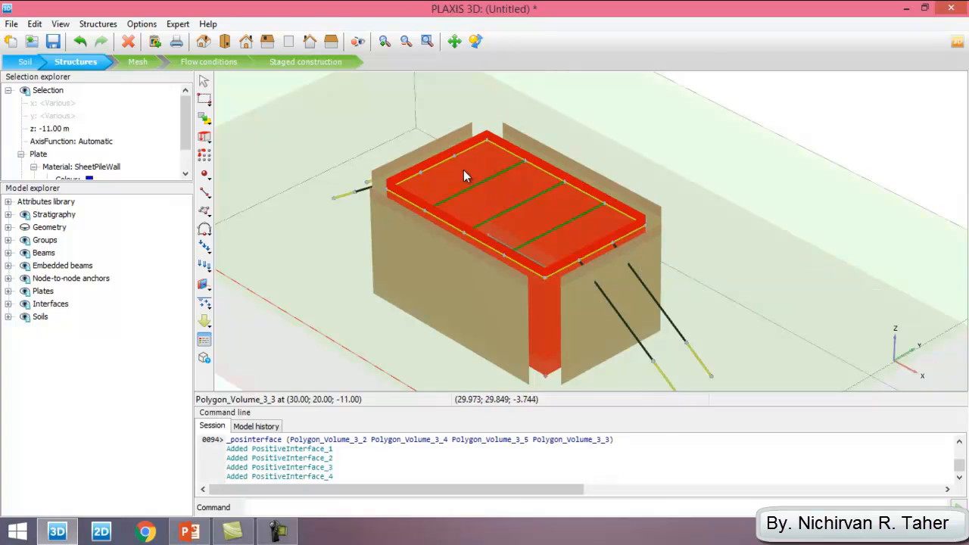
Create negative interfaces on the four selected sheet pile walls, deselect them and return to the PowerPoint slide on sheet pile walls.
right_click(464, 138)
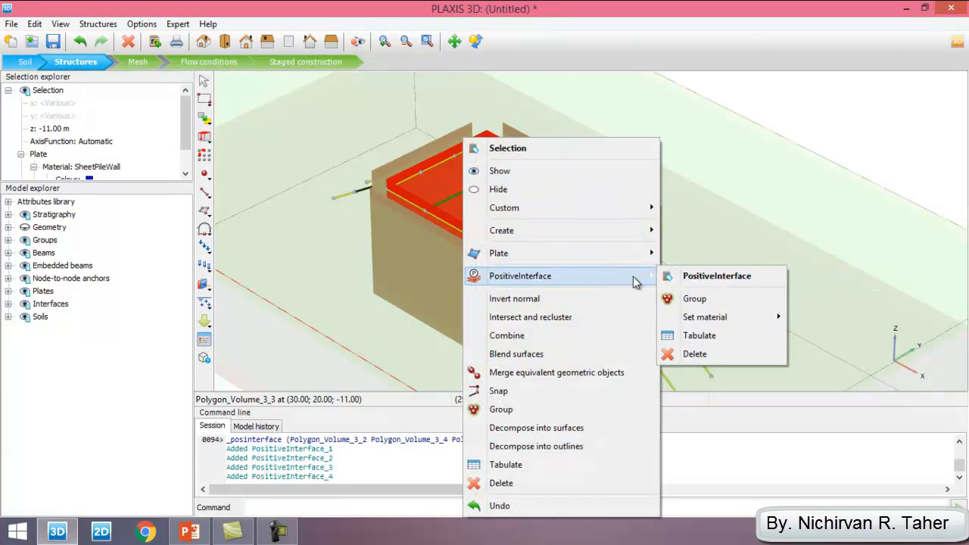
mouse_move(613, 230)
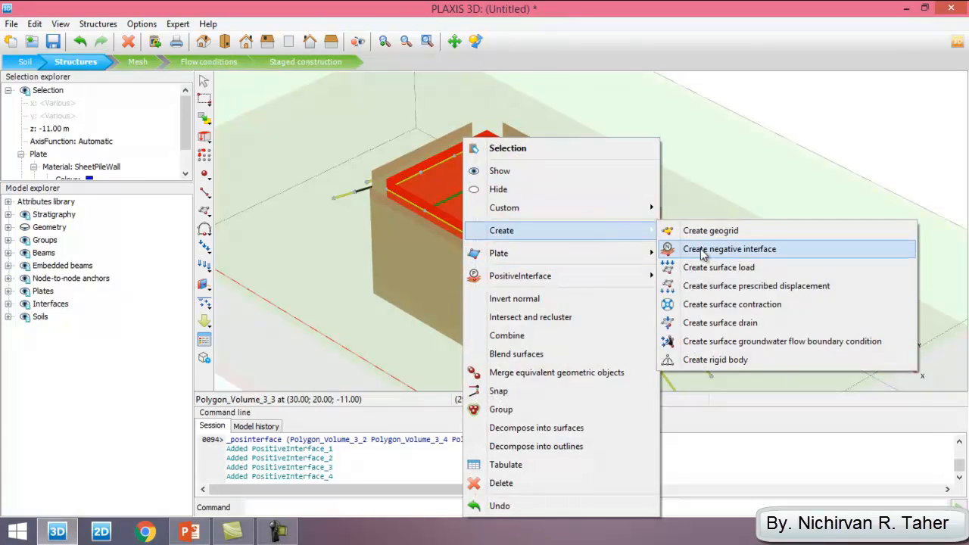
left_click(704, 247)
key("Escape")
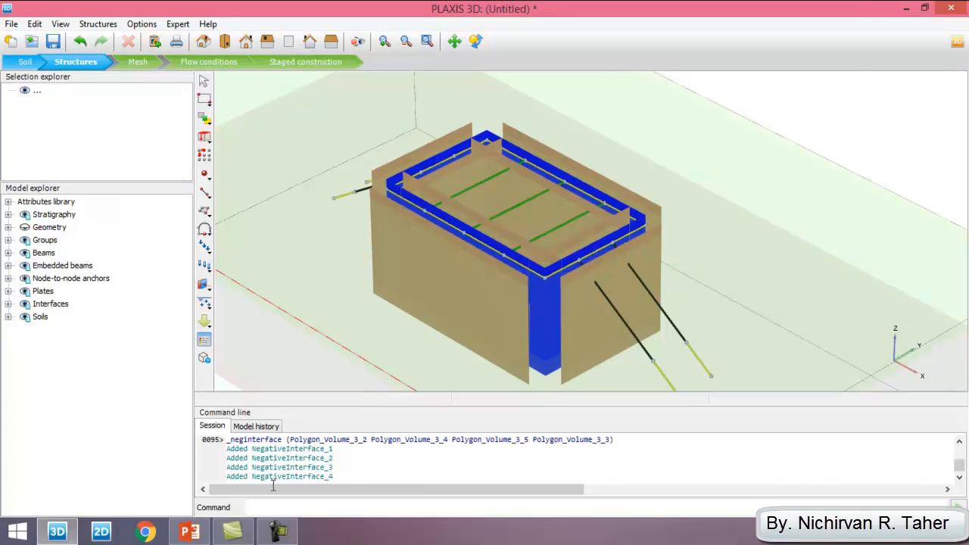
left_click(191, 532)
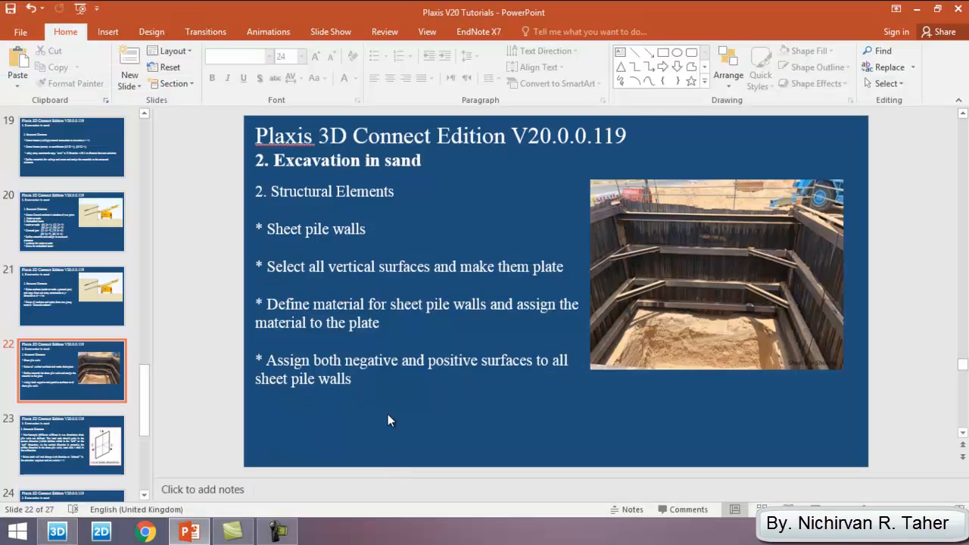
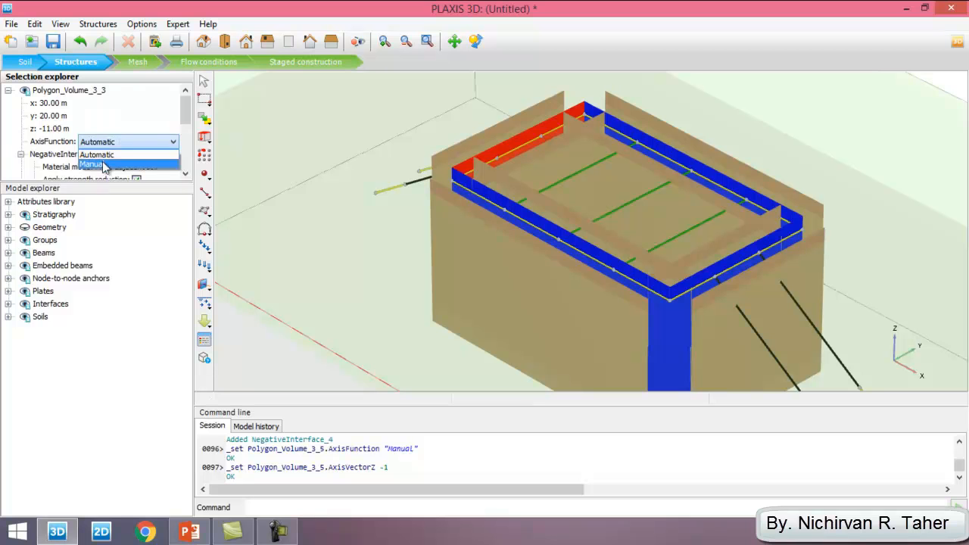
Set the axis function of the short wall at x = 30 m to Manual with an Axis1 z-component of -1.
left_click(105, 163)
scroll(87, 156, "down", 1)
left_click(69, 142)
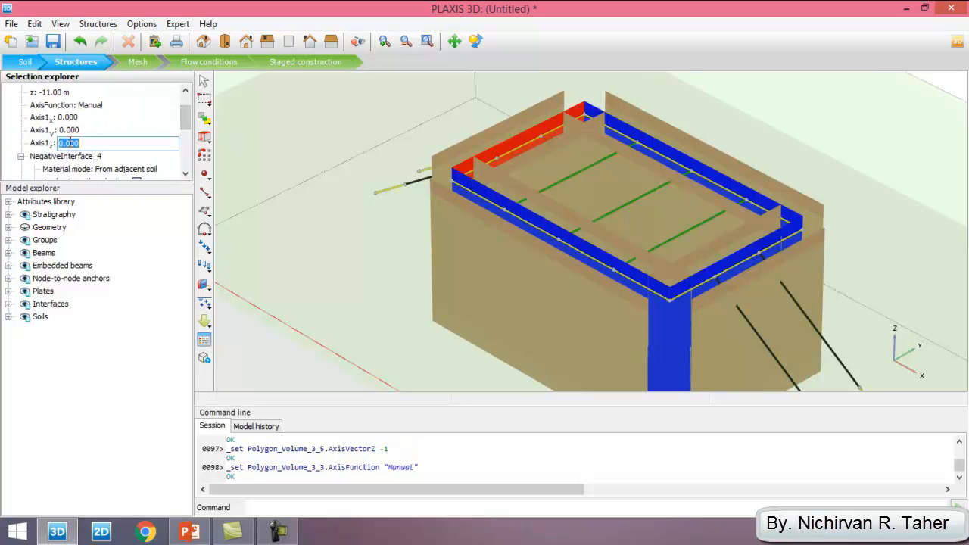
type("-1")
key("Return")
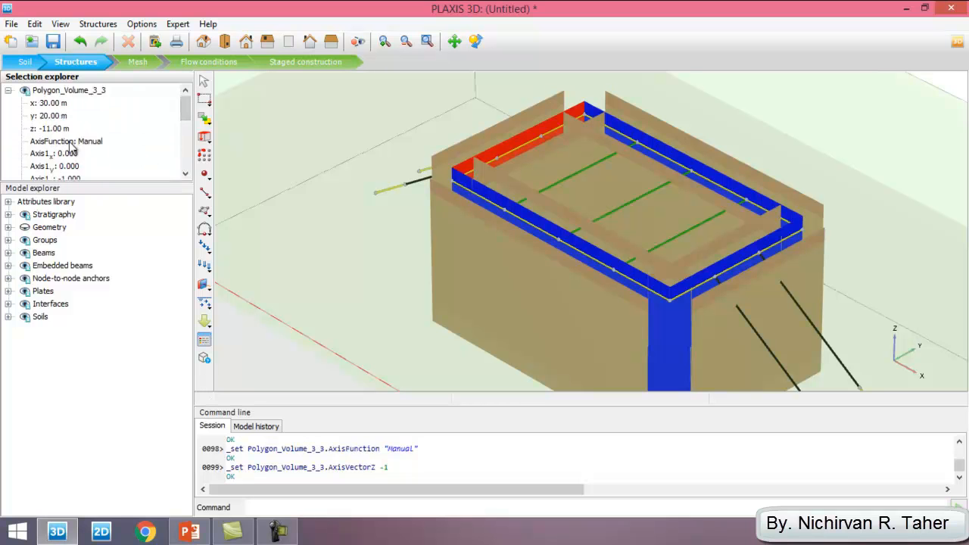
Set the axis function of the long wall at y = 20 m to Manual with an Axis1 z-component of -1.
left_click(497, 200)
scroll(186, 114, "down", 1)
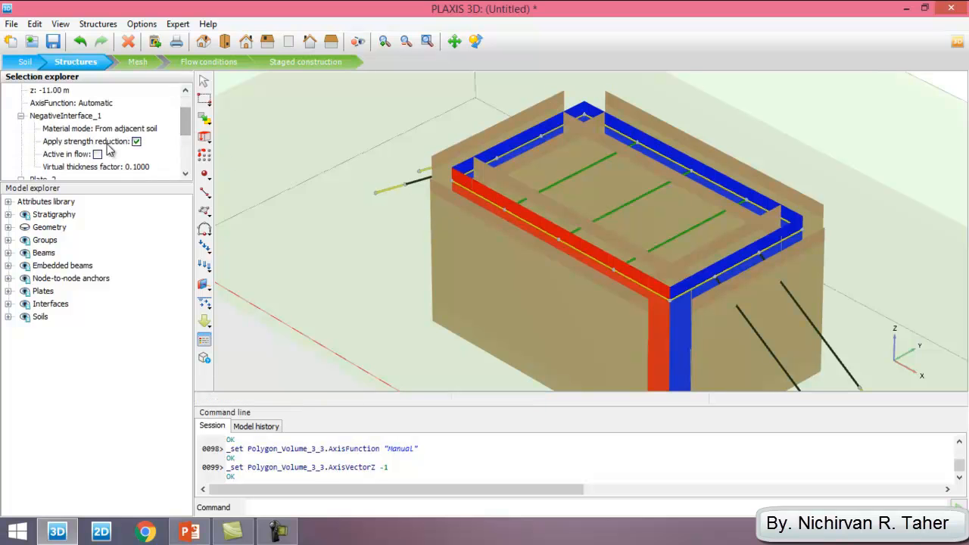
left_click(106, 104)
left_click(107, 103)
left_click(106, 127)
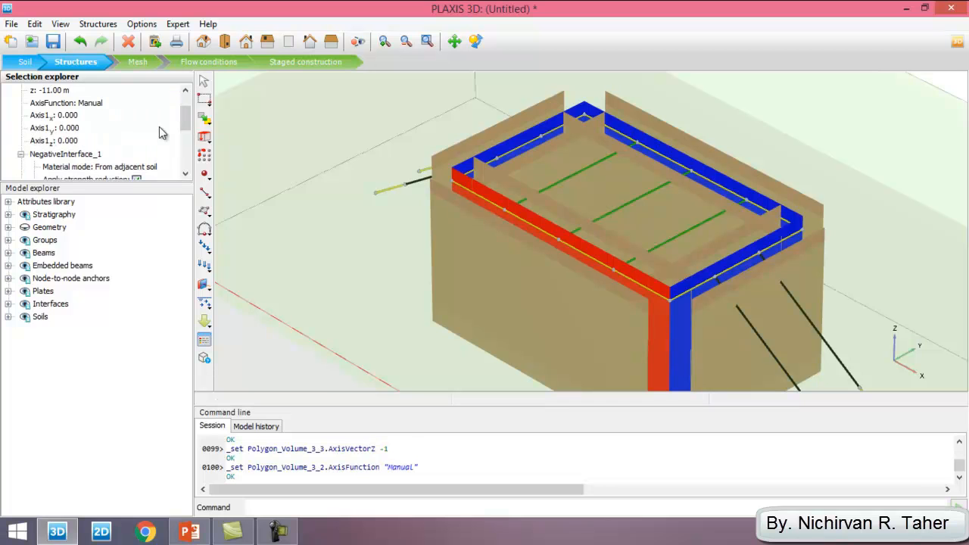
left_click(69, 141)
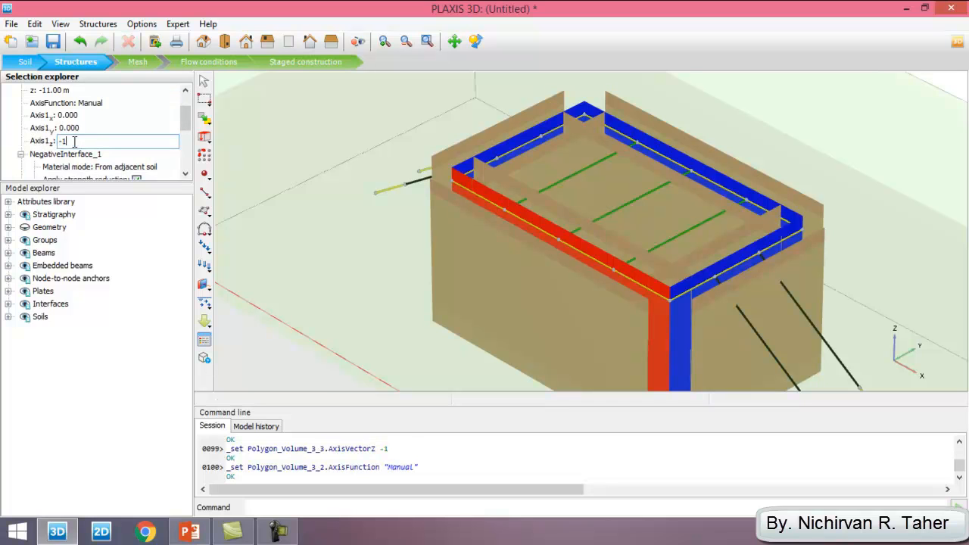
type("-1")
key("Return")
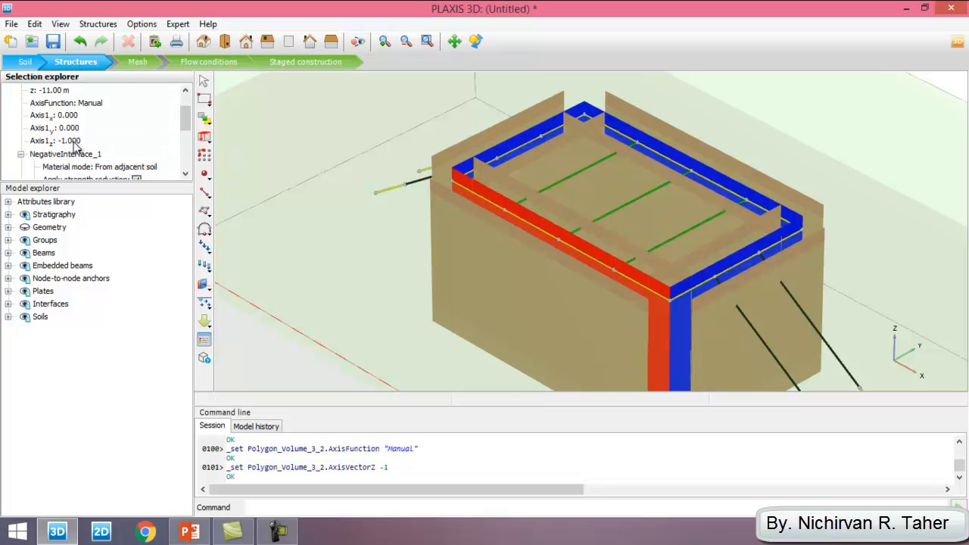
Set the axis function of the short wall at x = 50 m to Manual.
left_click(676, 321)
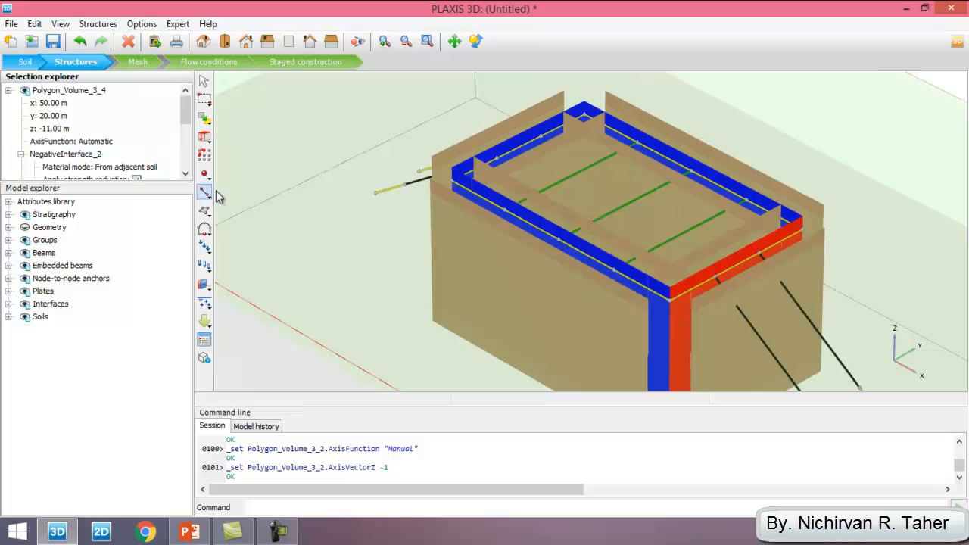
left_click(113, 141)
left_click(114, 141)
left_click(117, 165)
scroll(91, 148, "down", 1)
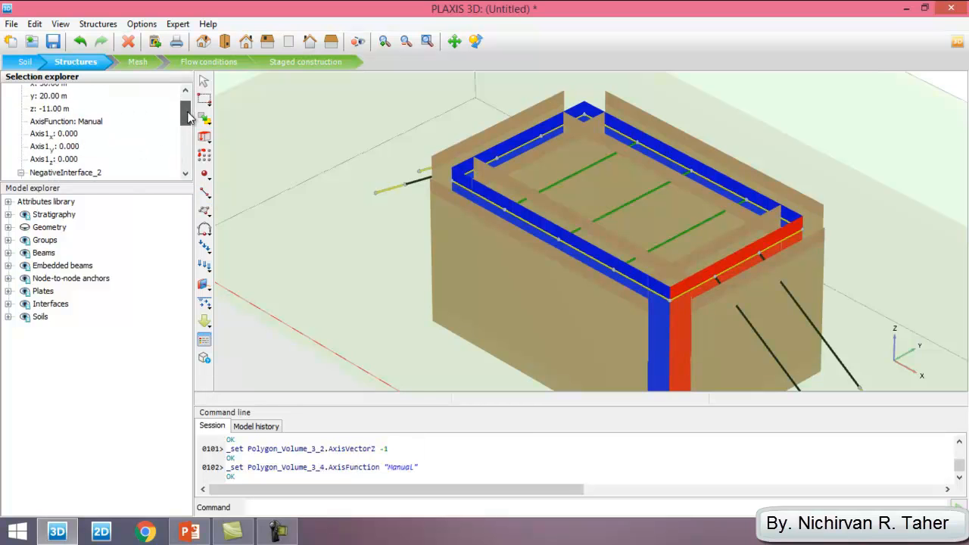
Set the z component of the selected end wall's manual Axis1 direction to -1.
left_click(70, 150)
type("-1")
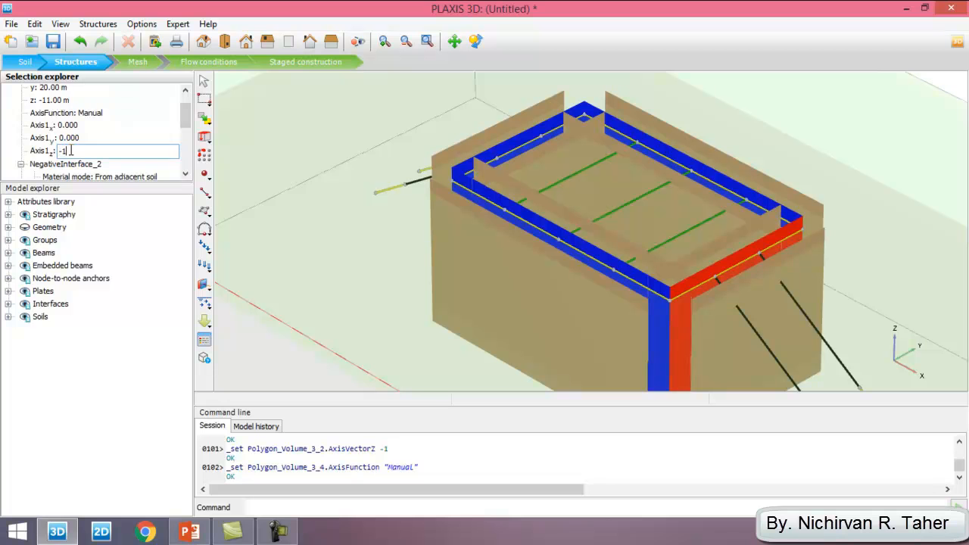
key("Return")
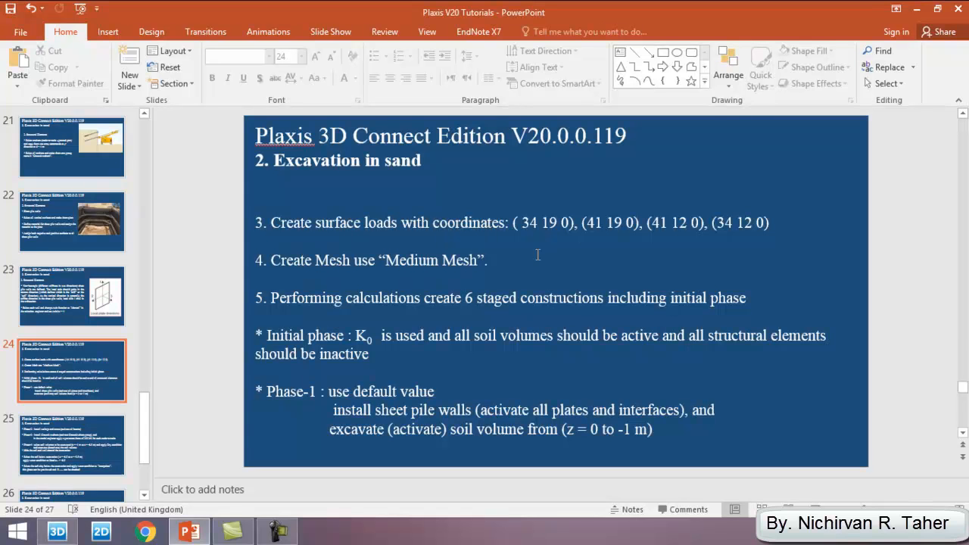
Switch to PLAXIS 3D and draw a four-point surface beside the excavation through about (33, 13, -1), (33, 7, -1), (41, 7, -1) and (40, 13, -1).
left_click(57, 532)
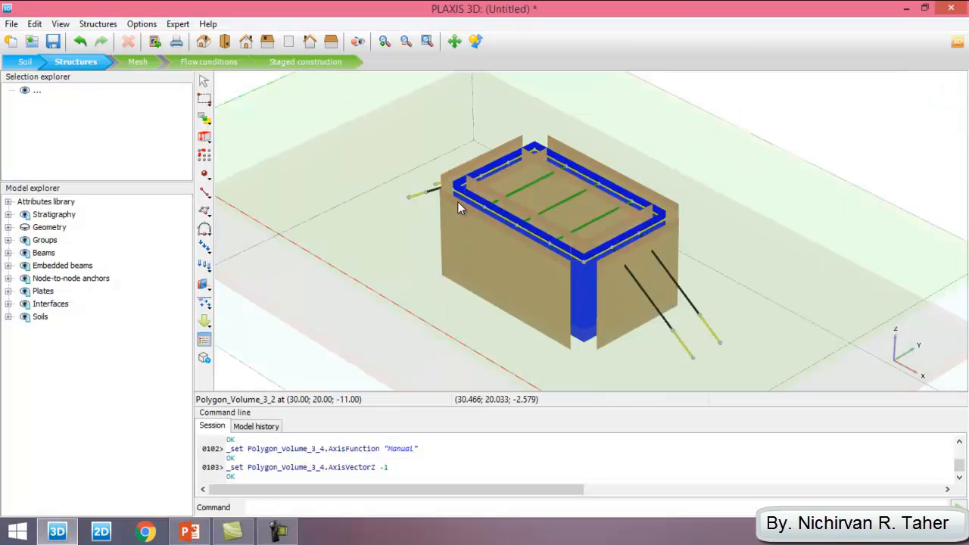
left_click(475, 40)
left_click_drag(342, 166, 234, 212)
left_click(205, 211)
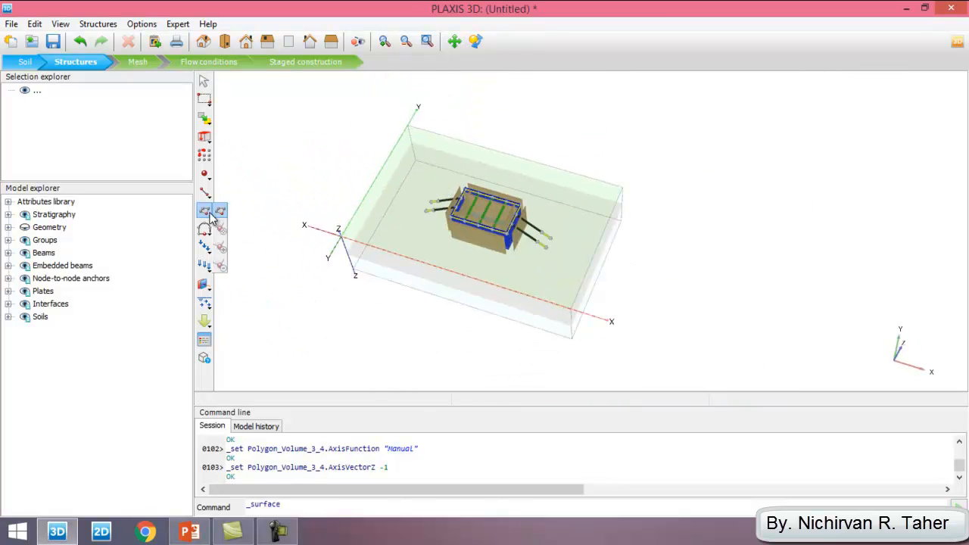
scroll(390, 221, "up", 2)
scroll(505, 261, "up", 2)
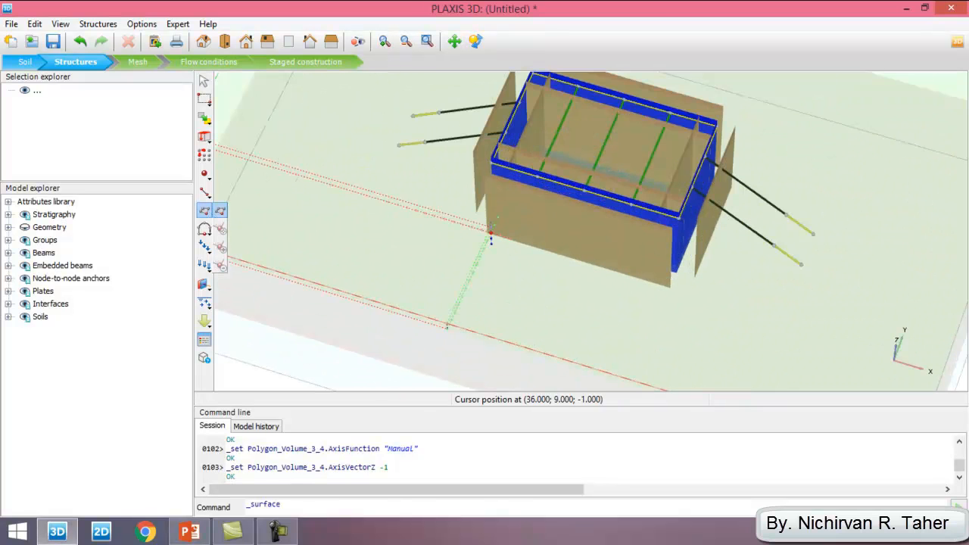
left_click(494, 226)
left_click(473, 272)
left_click(549, 296)
left_click(560, 244)
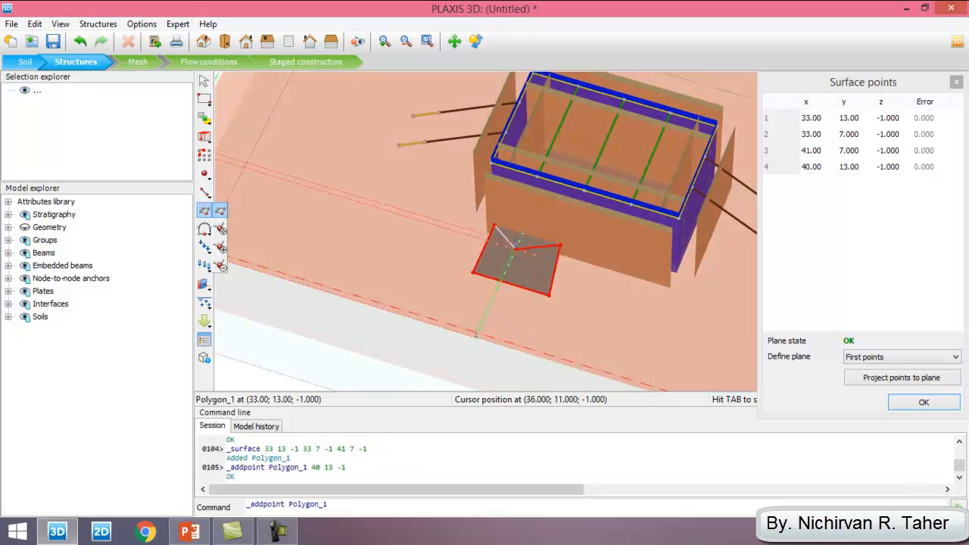
Set the surface's first point to x 34, y 19, z 0, following the coordinates on the PowerPoint slide.
left_click(814, 120)
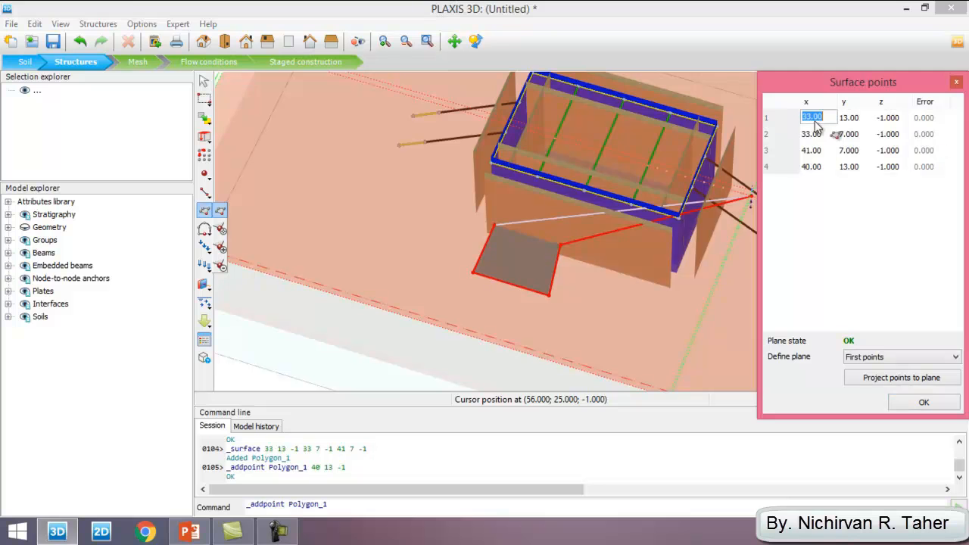
left_click(190, 532)
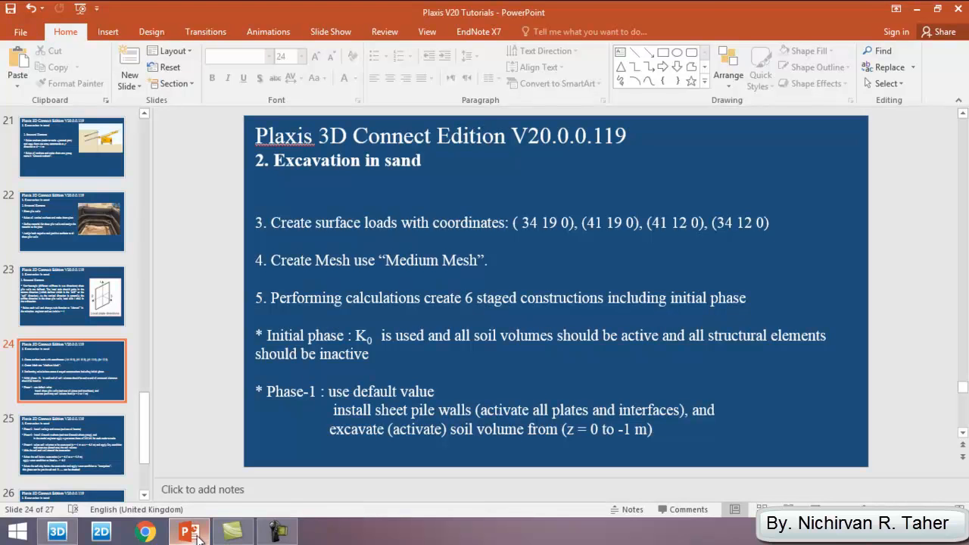
left_click(189, 532)
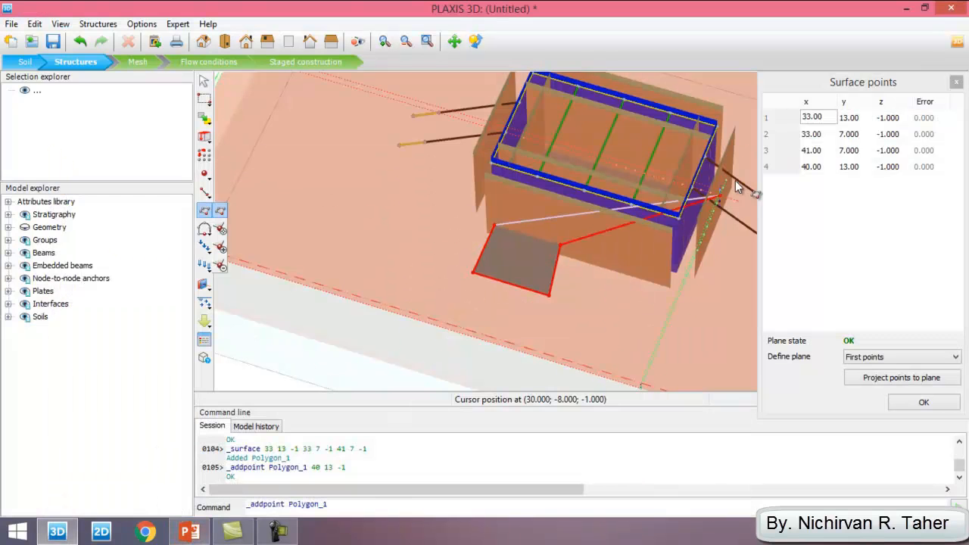
left_click(813, 118)
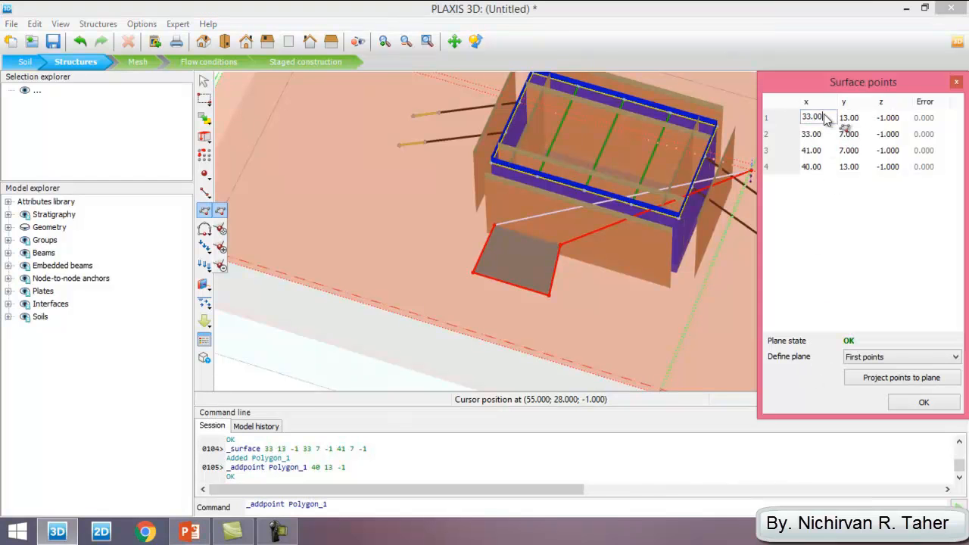
type("34")
key("Tab")
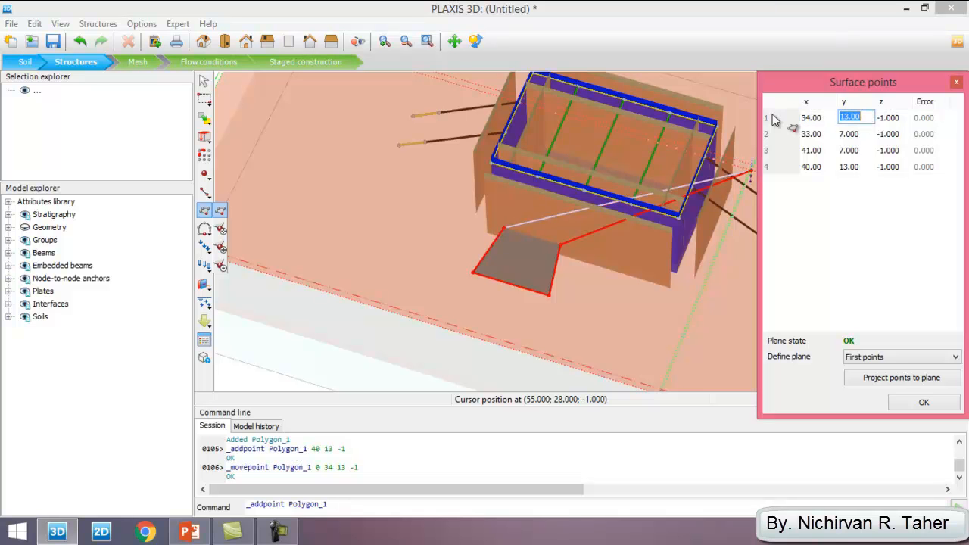
type("19")
key("Tab")
type("0")
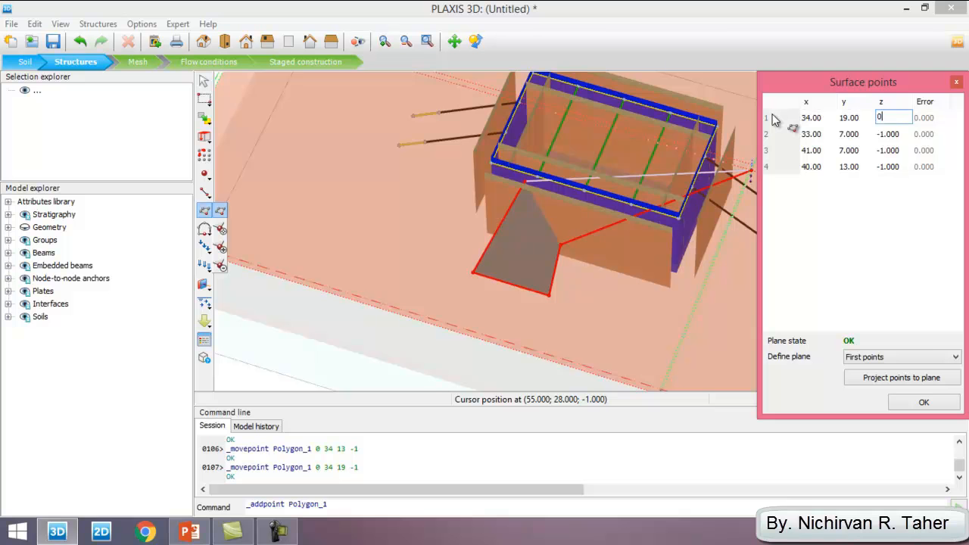
key("Tab")
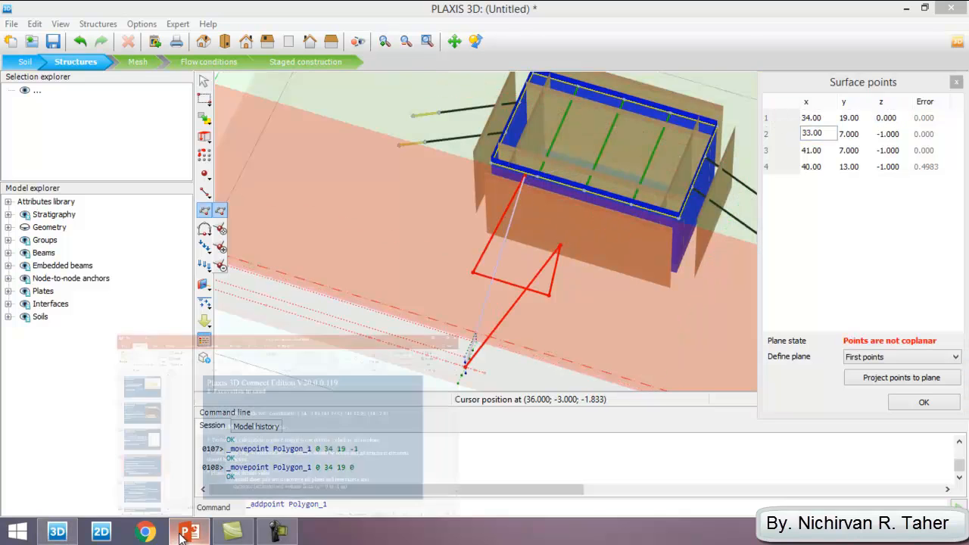
Check the slide's coordinates and set the surface's second point to x 41, y 19, z 0.
left_click(183, 534)
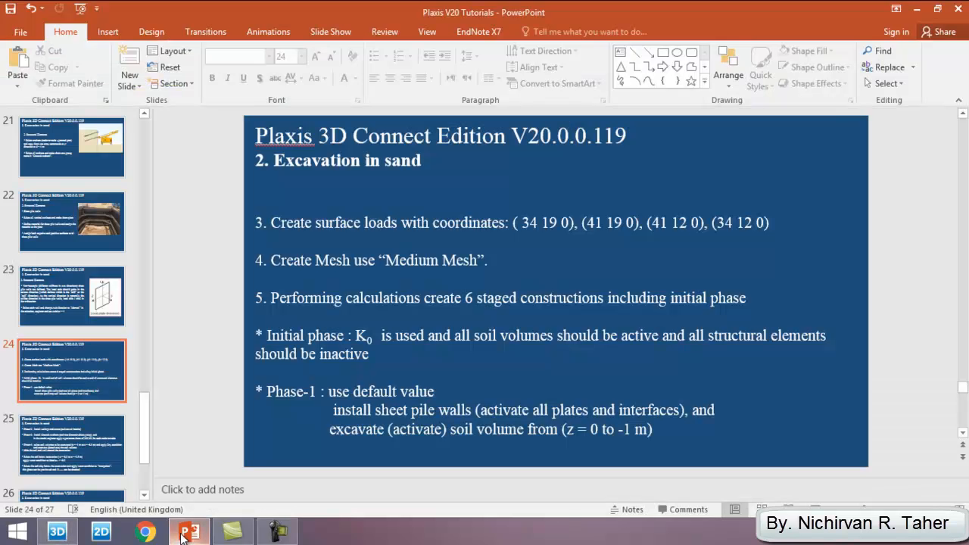
left_click(183, 533)
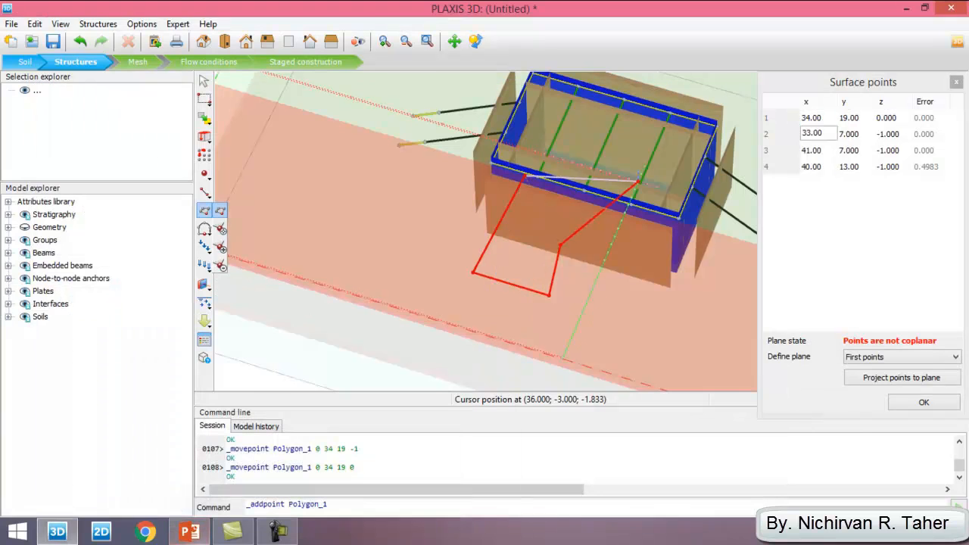
left_click(824, 137)
type("41")
key("Tab")
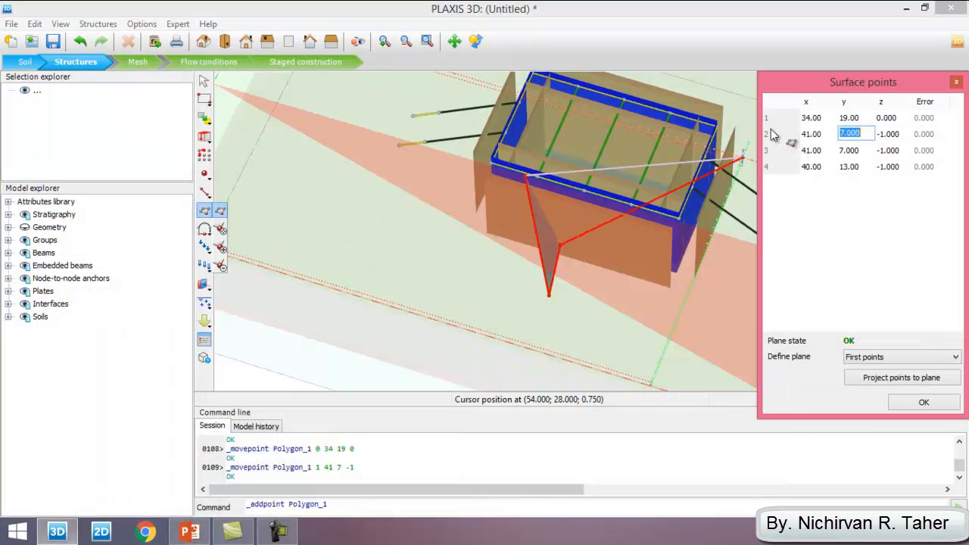
type("19")
key("Tab")
type("0")
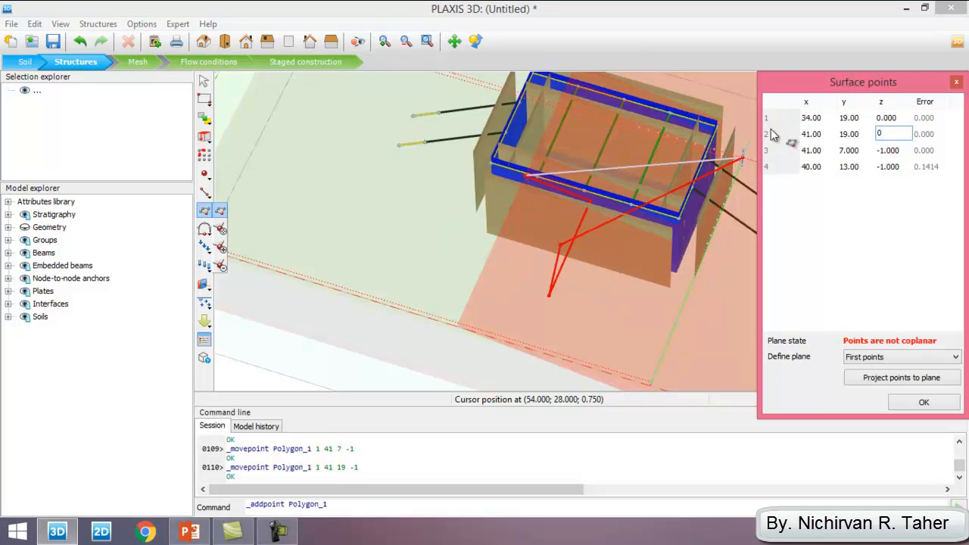
key("Tab")
Check the slide for the third point and set its y to 12 and z to 0.
left_click(280, 491)
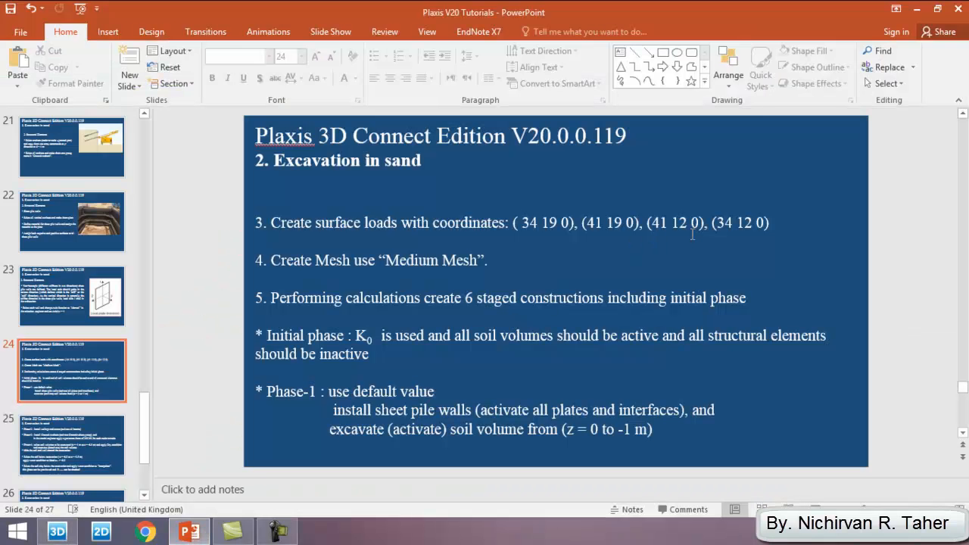
left_click(190, 535)
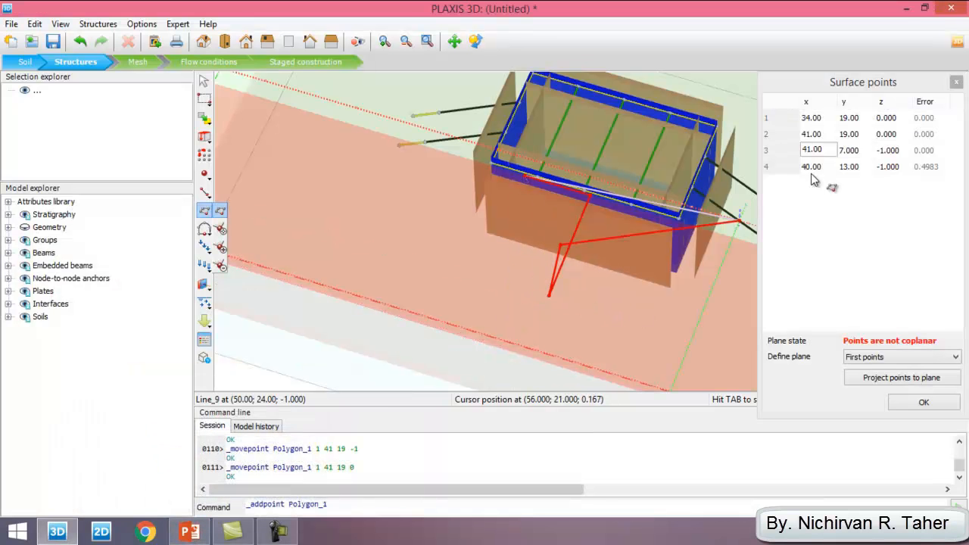
left_click(849, 150)
type("12")
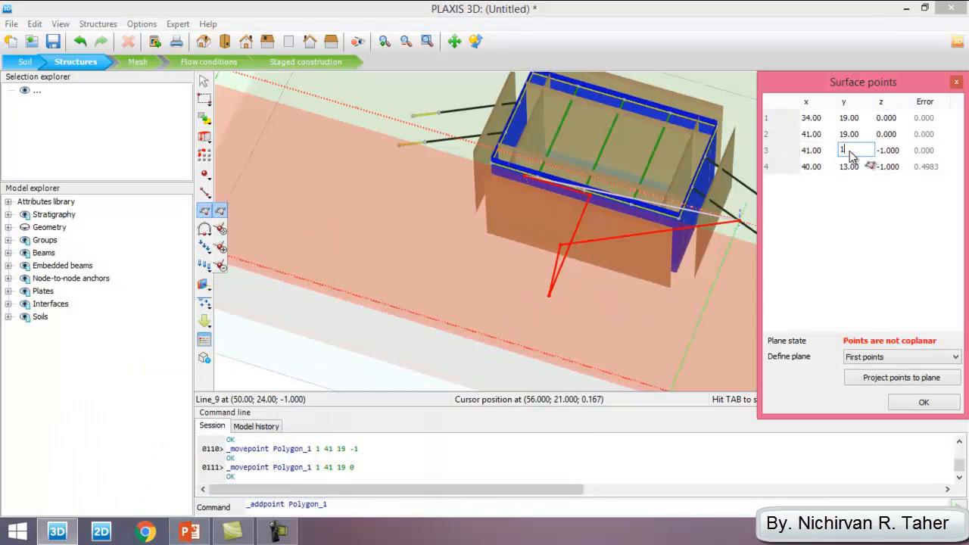
key("Tab")
type("0")
key("Tab")
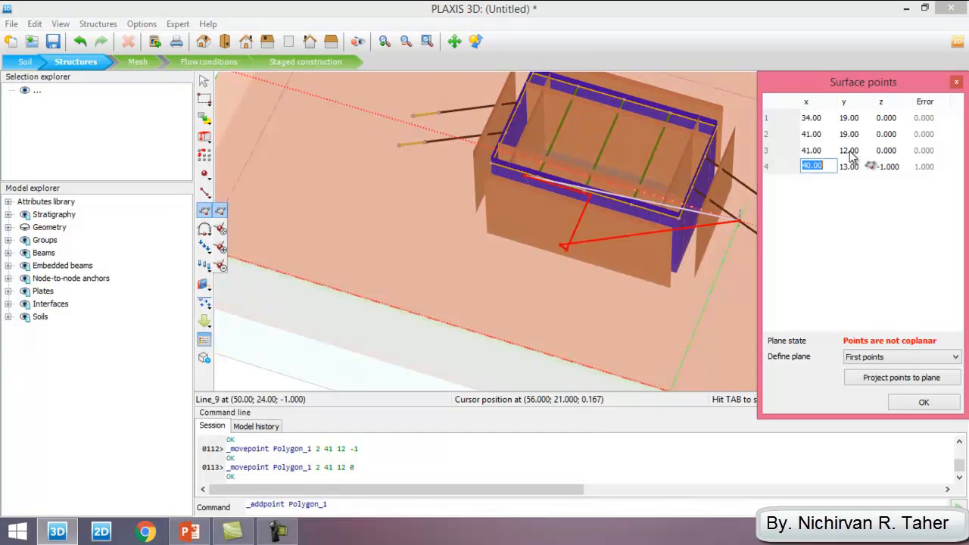
Set the surface's fourth point to x 34, y 12, z 0 as on the slide and accept the surface points.
left_click(189, 535)
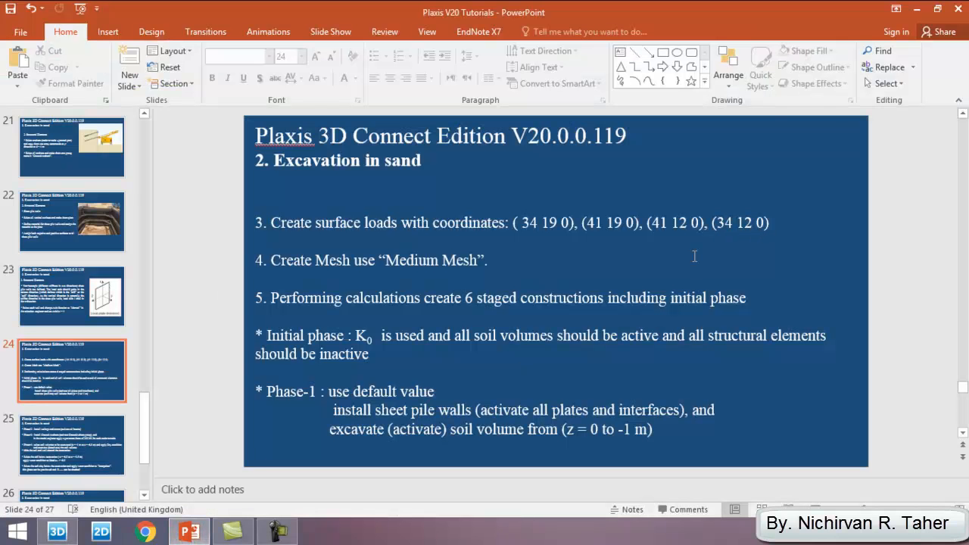
left_click(190, 535)
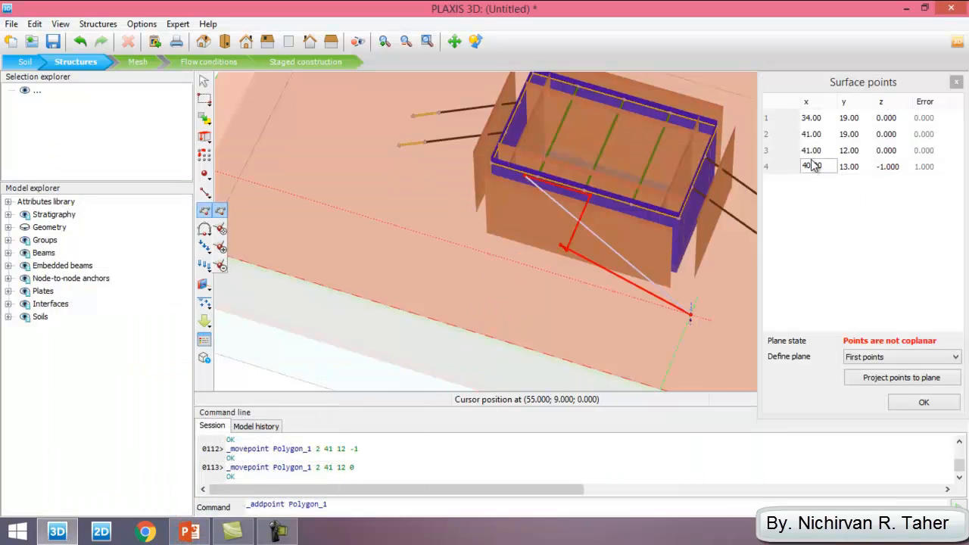
key("Tab")
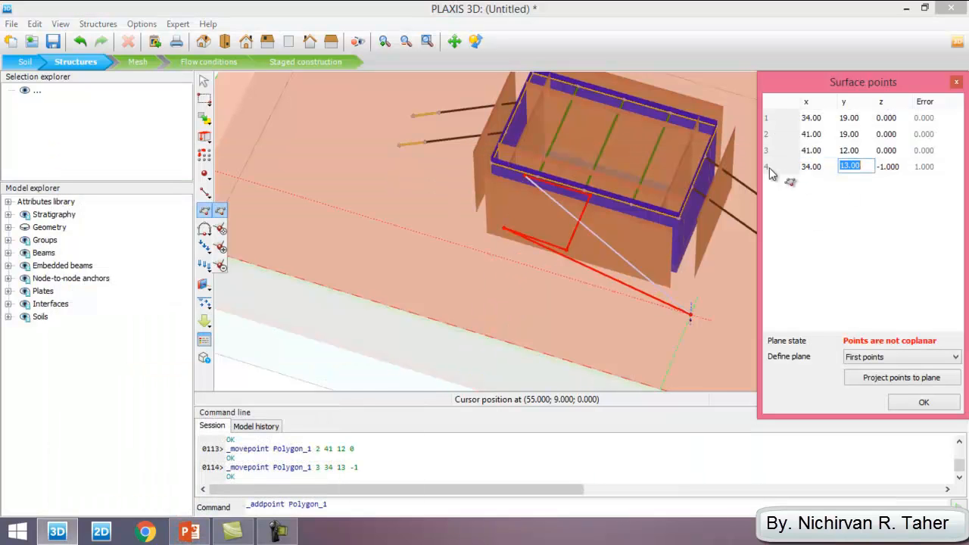
type("12")
key("Tab")
type("0")
key("Tab")
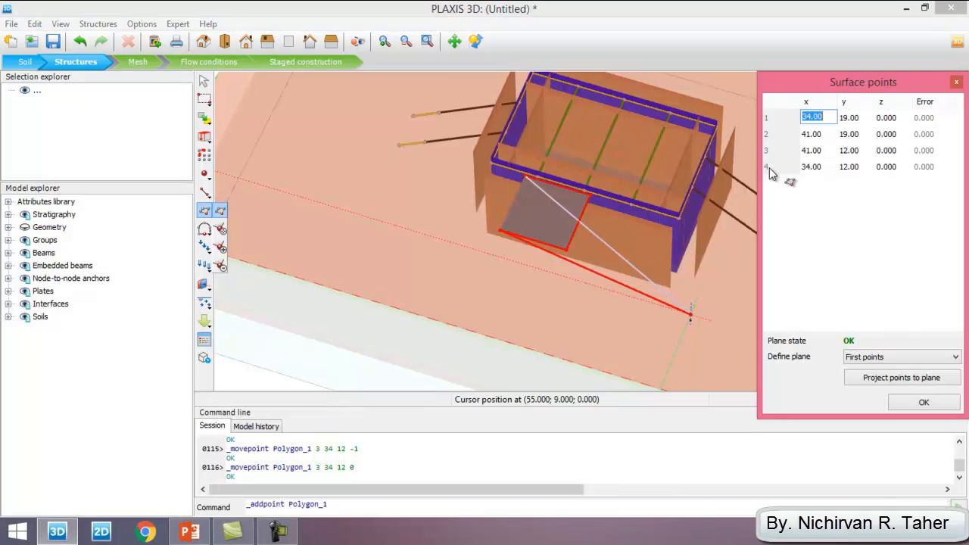
left_click(924, 402)
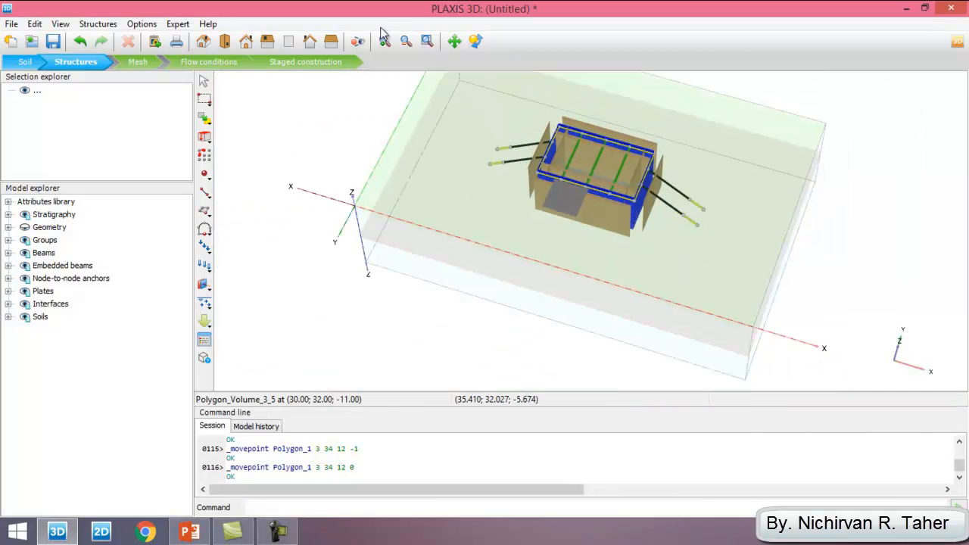
Create a surface load on the new rectangular surface beside the excavation.
left_click(475, 40)
left_click_drag(396, 287, 293, 240)
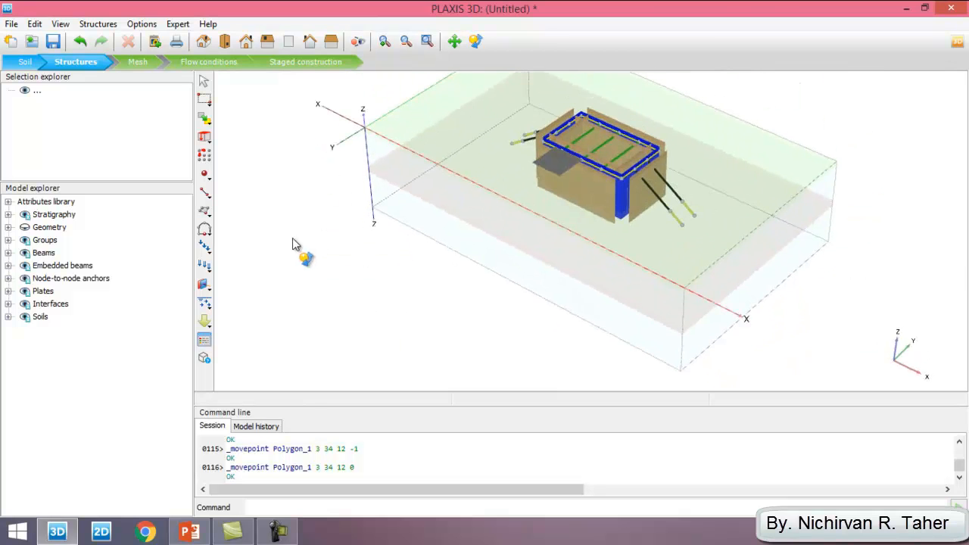
scroll(500, 151, "up", 5)
scroll(502, 172, "down", 3)
scroll(570, 196, "up", 3)
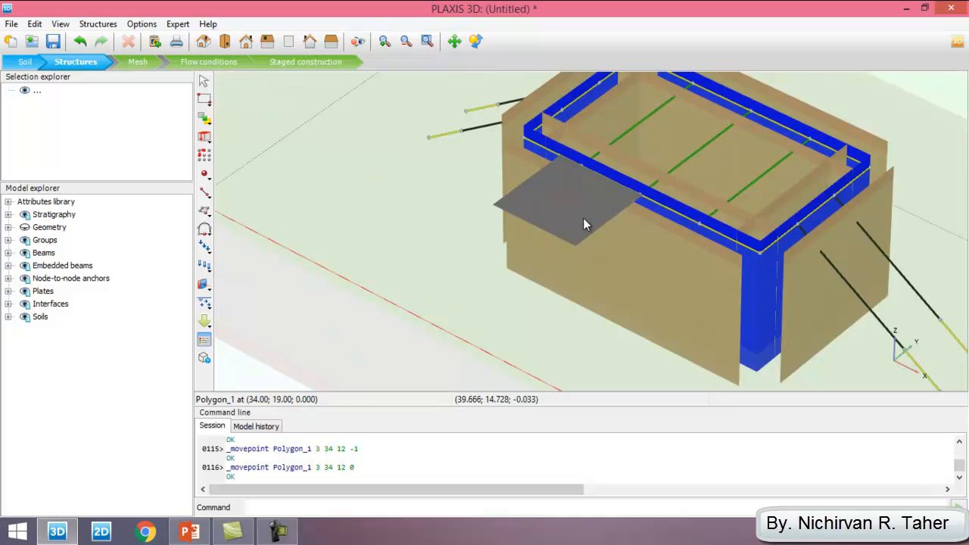
left_click(475, 41)
left_click_drag(409, 287, 374, 296)
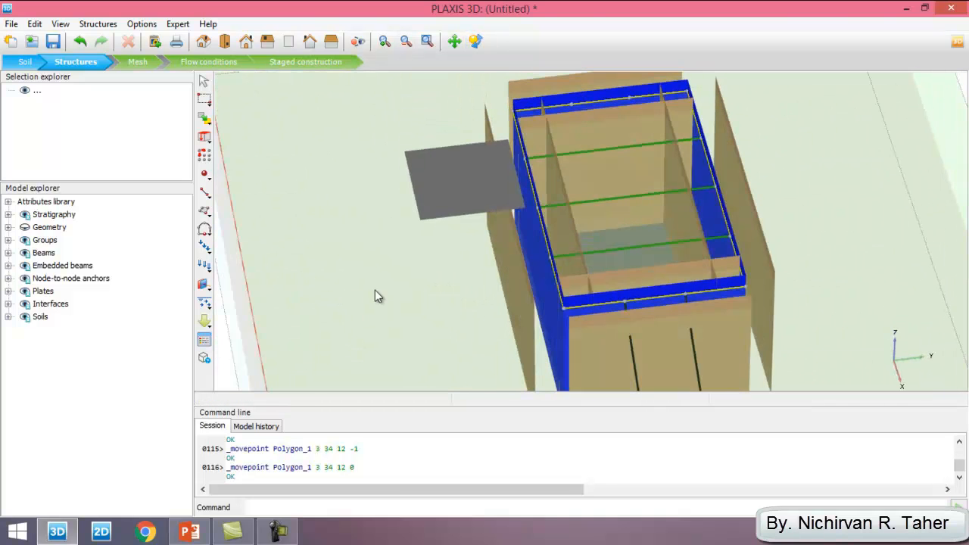
left_click(461, 209)
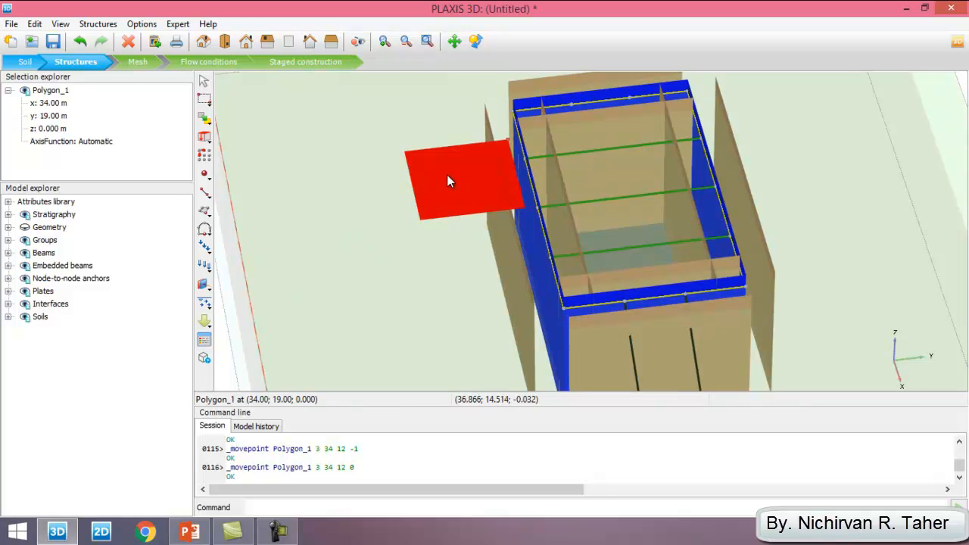
right_click(447, 181)
mouse_move(518, 272)
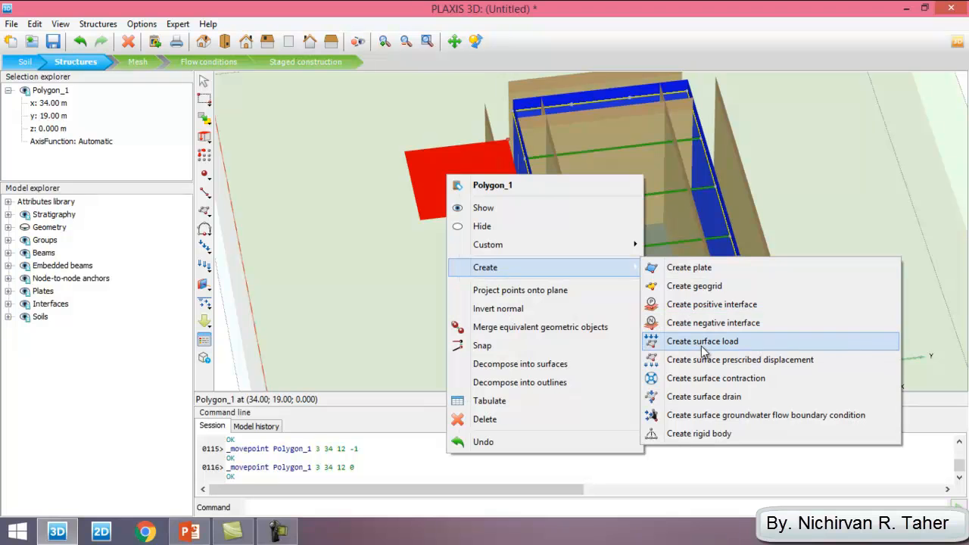
left_click(740, 344)
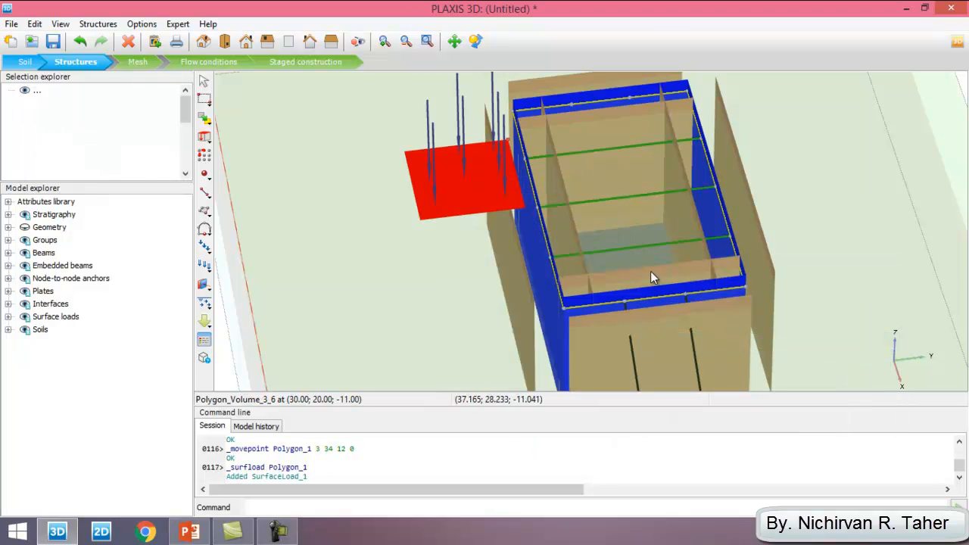
key("alt+Tab")
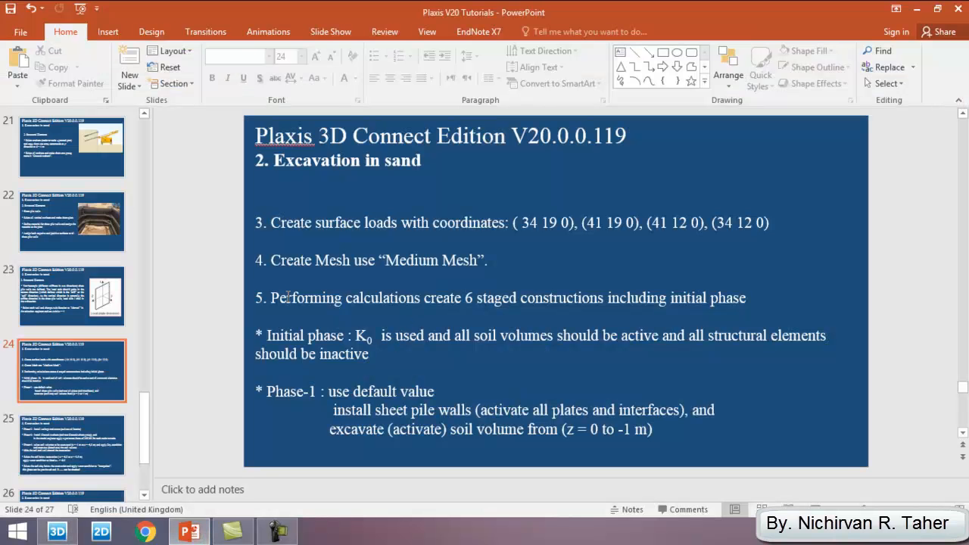
left_click(65, 534)
scroll(487, 266, "down", 3)
left_click(479, 42)
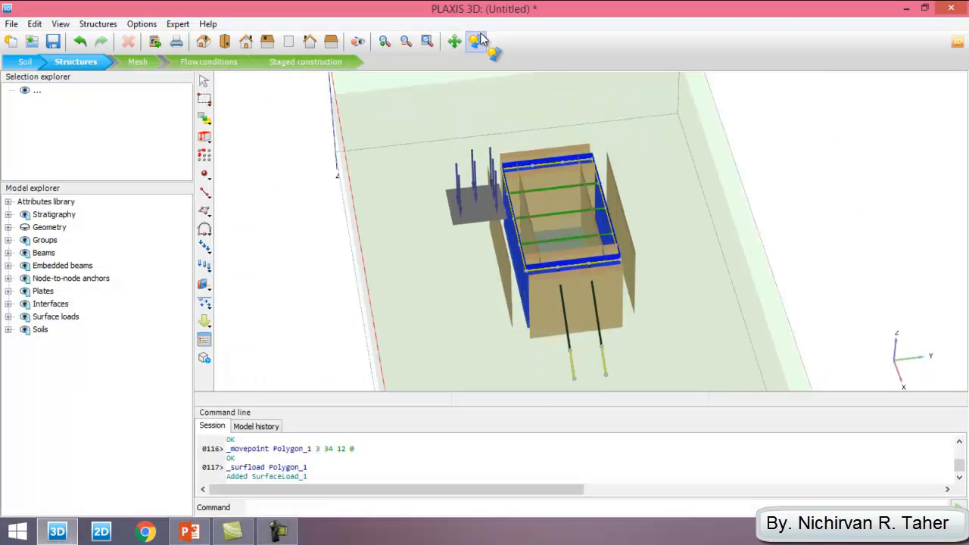
left_click_drag(309, 265, 757, 253)
scroll(420, 253, "down", 3)
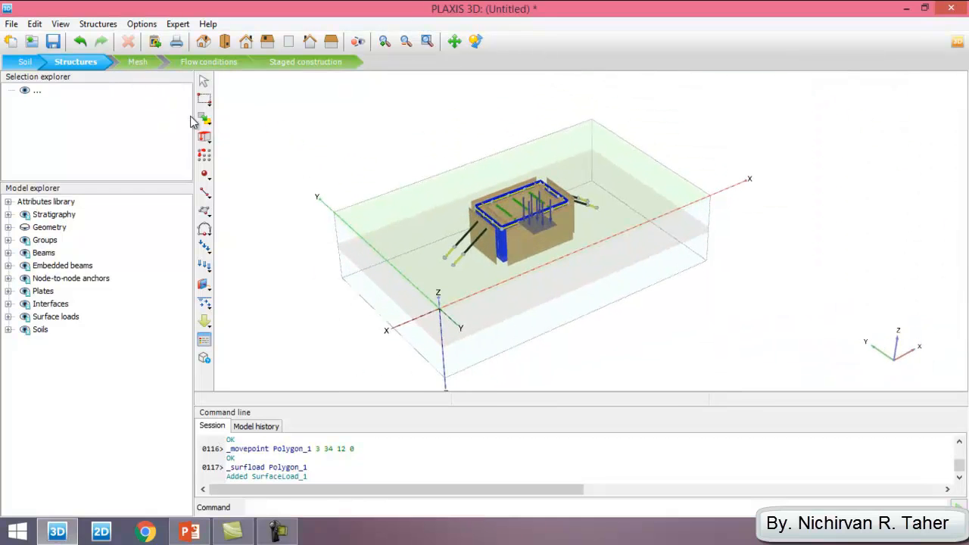
Generate the mesh with Medium element distribution, after checking the mesh setting on the slide.
left_click(137, 63)
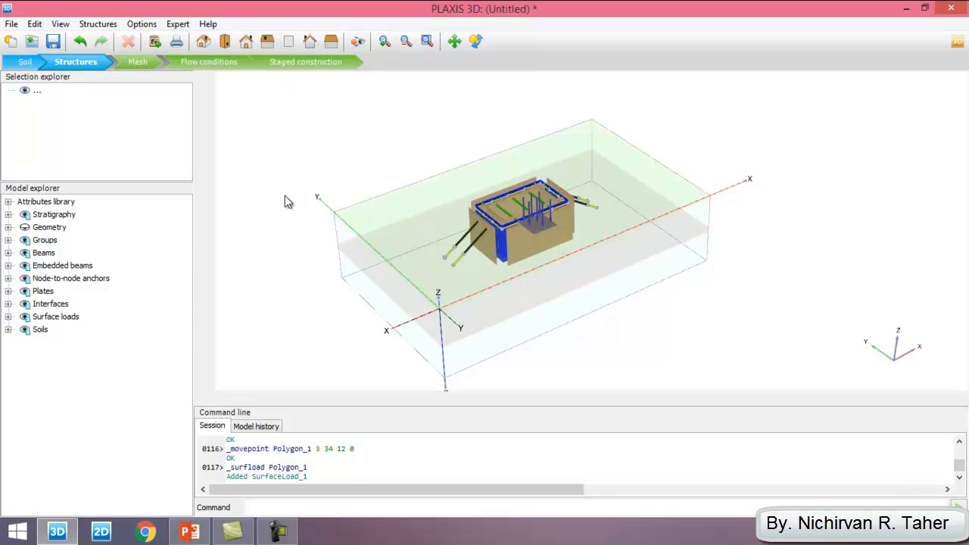
left_click(206, 194)
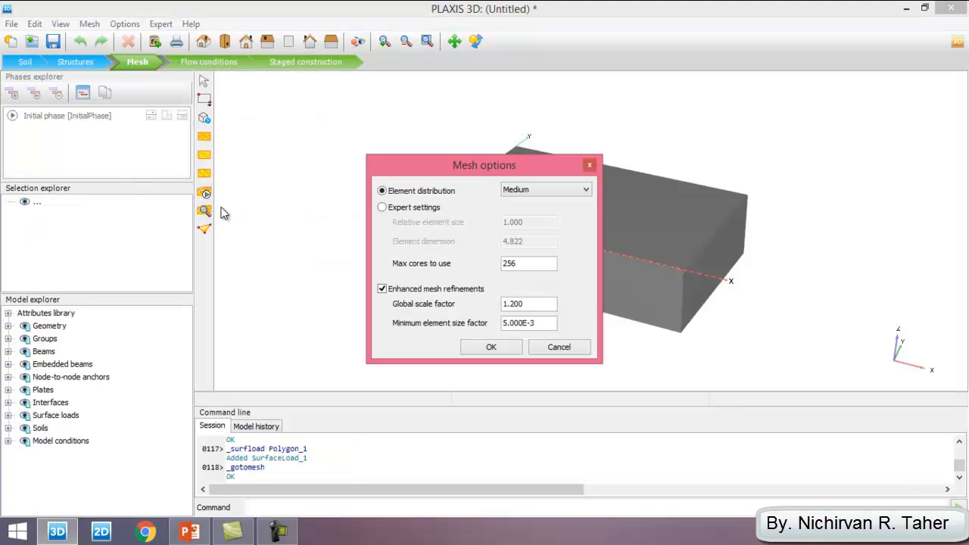
left_click(189, 533)
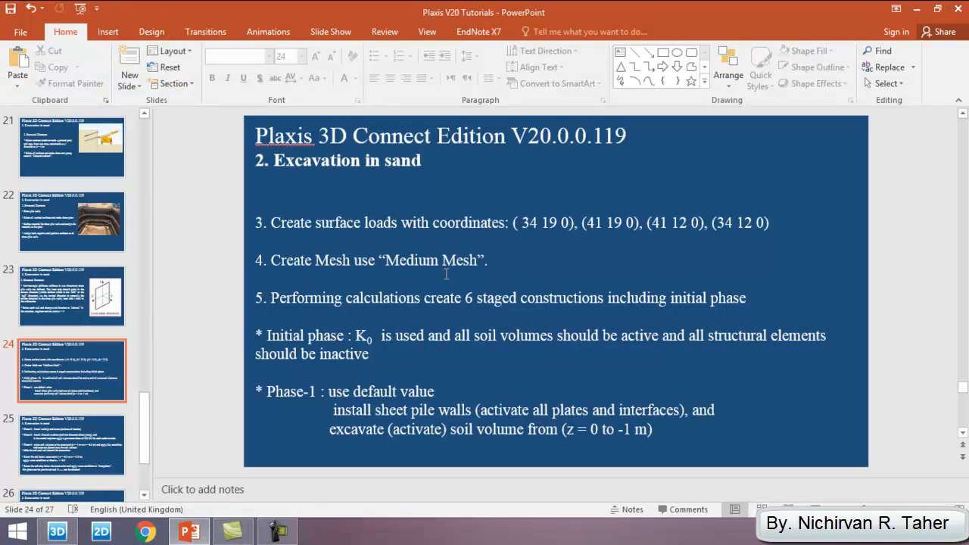
left_click(57, 532)
left_click(489, 349)
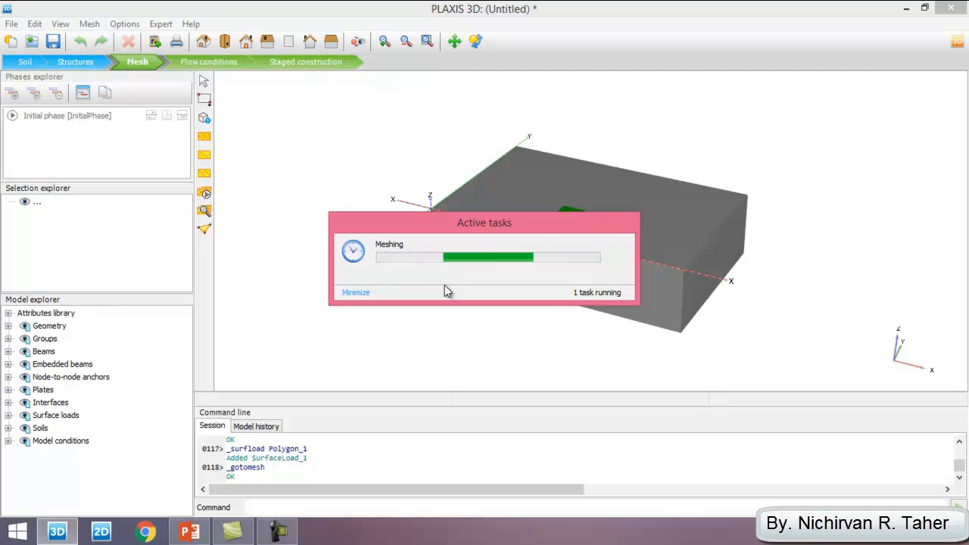
left_click(369, 295)
left_click(189, 532)
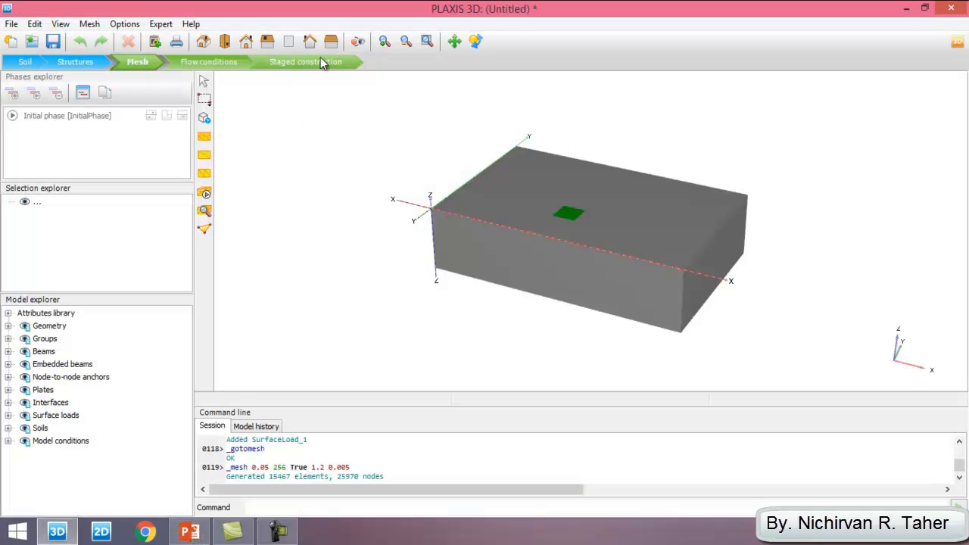
Go to the staged construction mode and check the slide for the initial phase requirements.
left_click(314, 66)
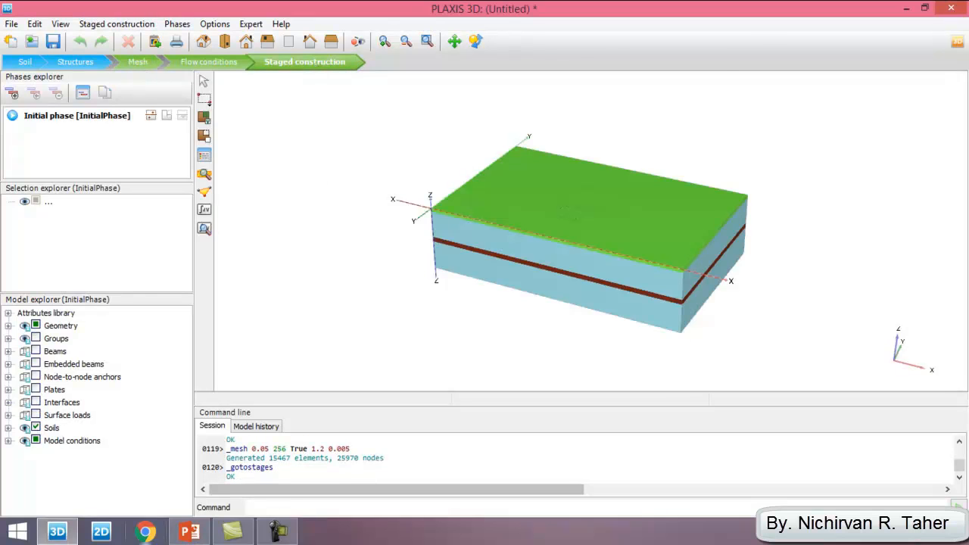
left_click(188, 532)
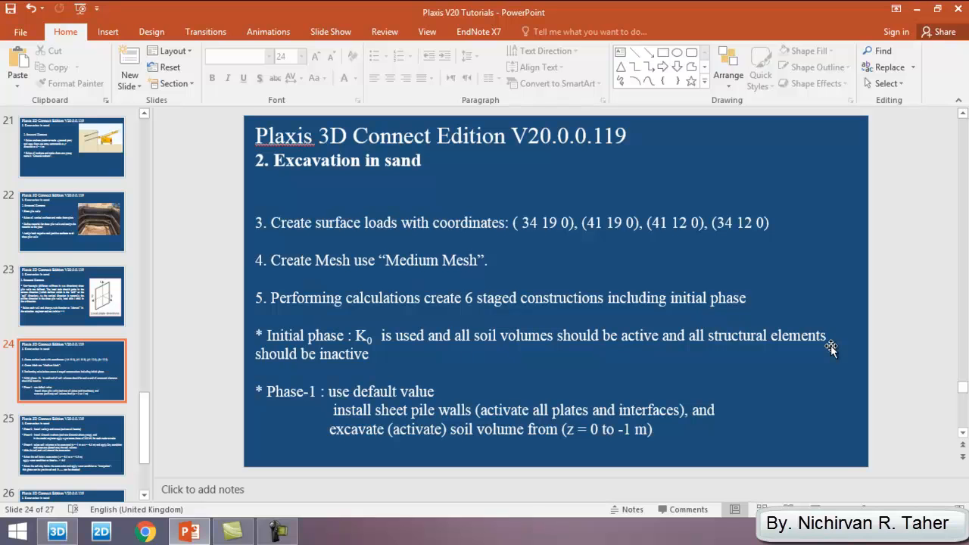
left_click(56, 532)
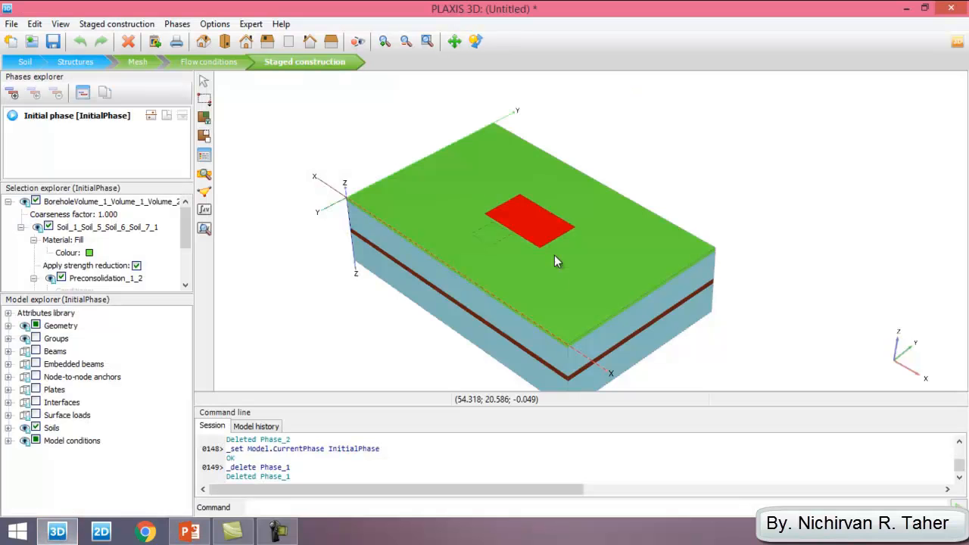
Review the initial phase's calculation type and loading type in the phase settings, and clear the soil volume selection.
scroll(554, 255, "down", 3)
scroll(296, 159, "up", 1)
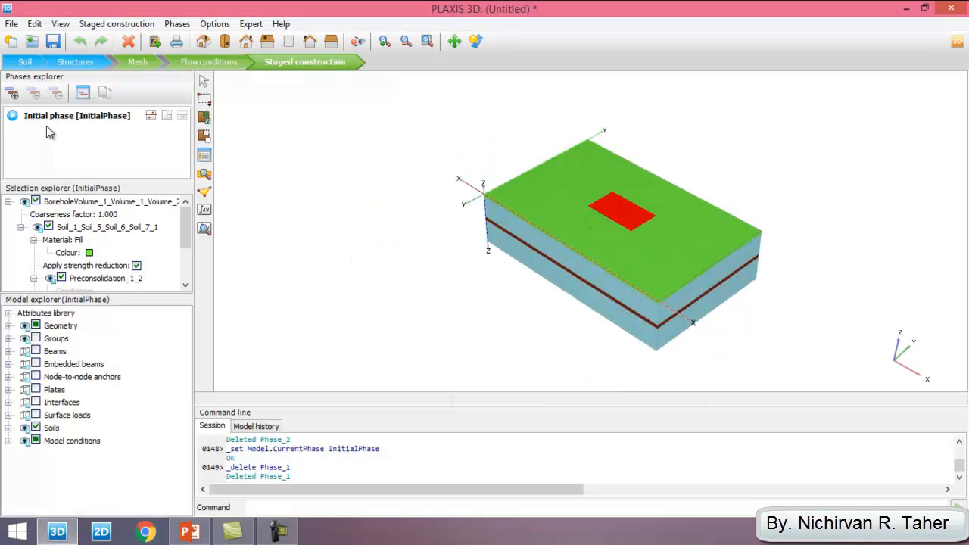
left_click(45, 125)
left_click(100, 92)
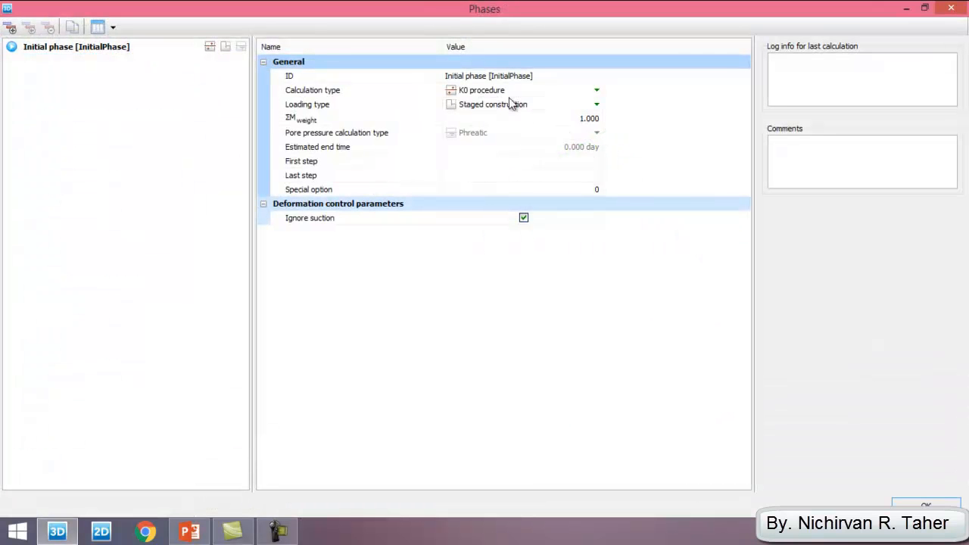
left_click(925, 505)
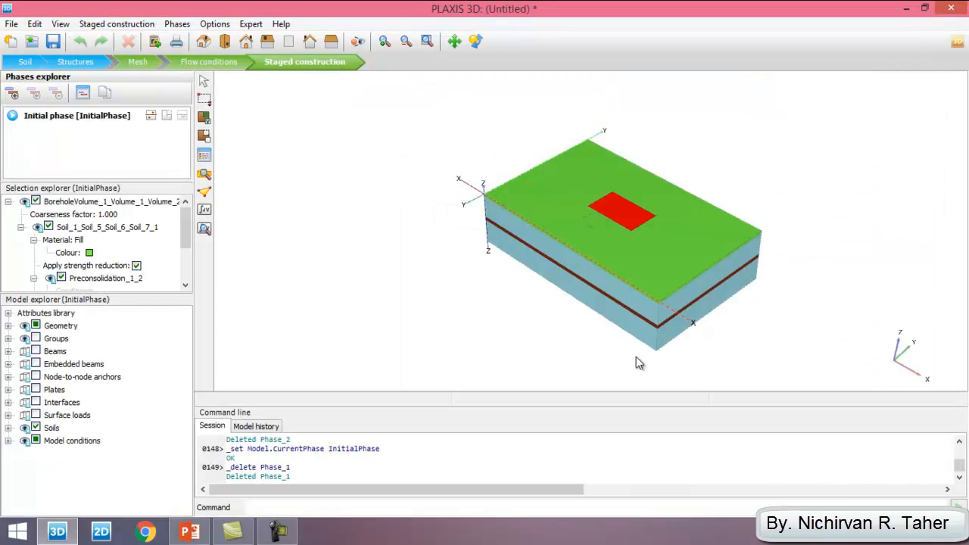
key("Escape")
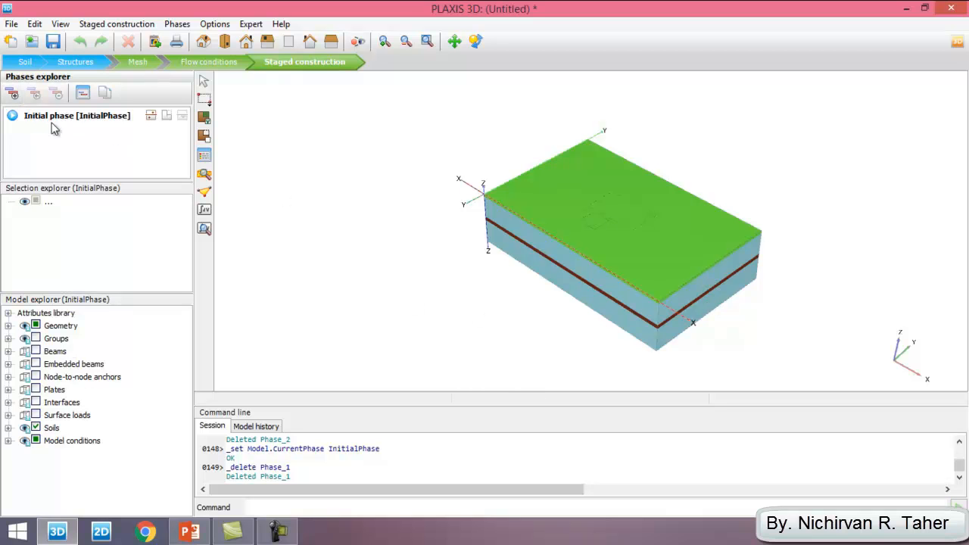
Add the first phase after the initial phase, check its requirements on the slide and activate all plates in it.
left_click(12, 93)
left_click(189, 532)
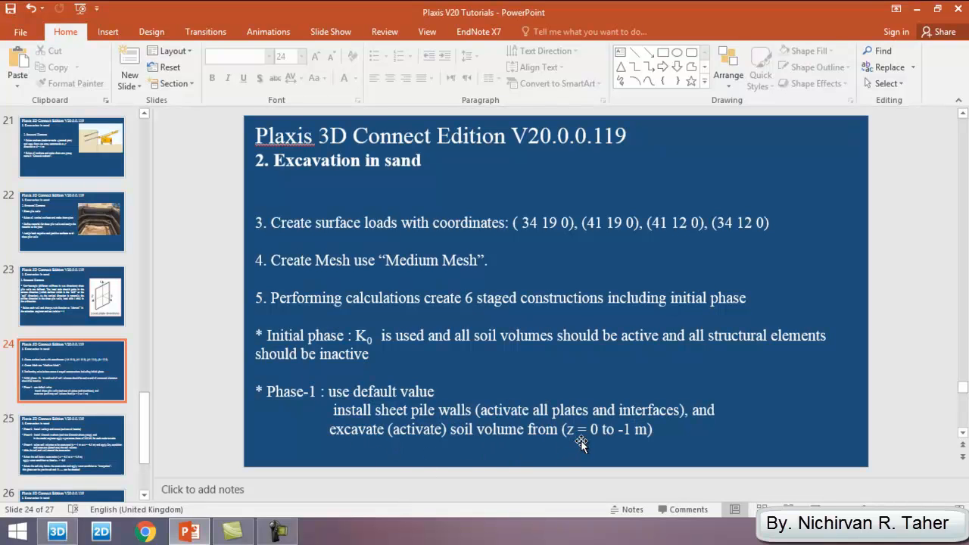
left_click(917, 9)
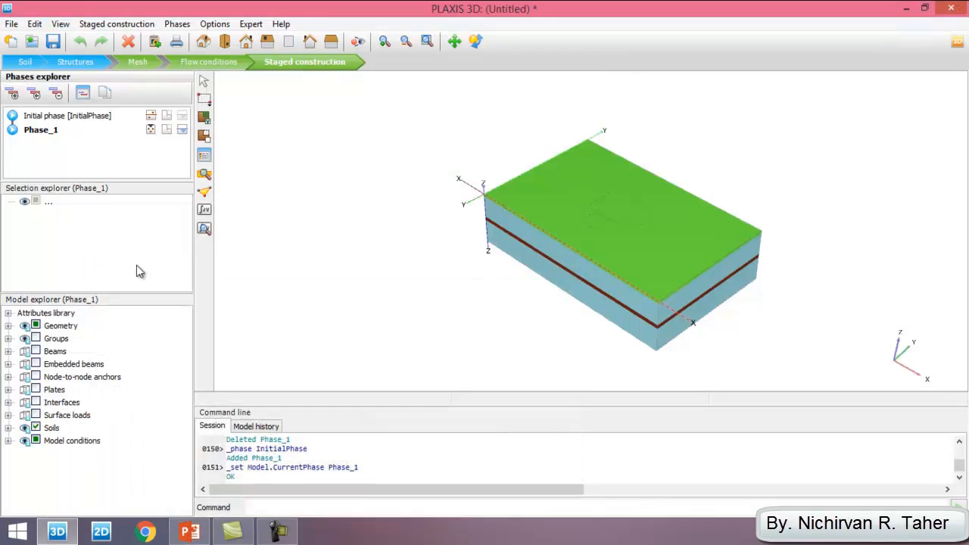
left_click(36, 390)
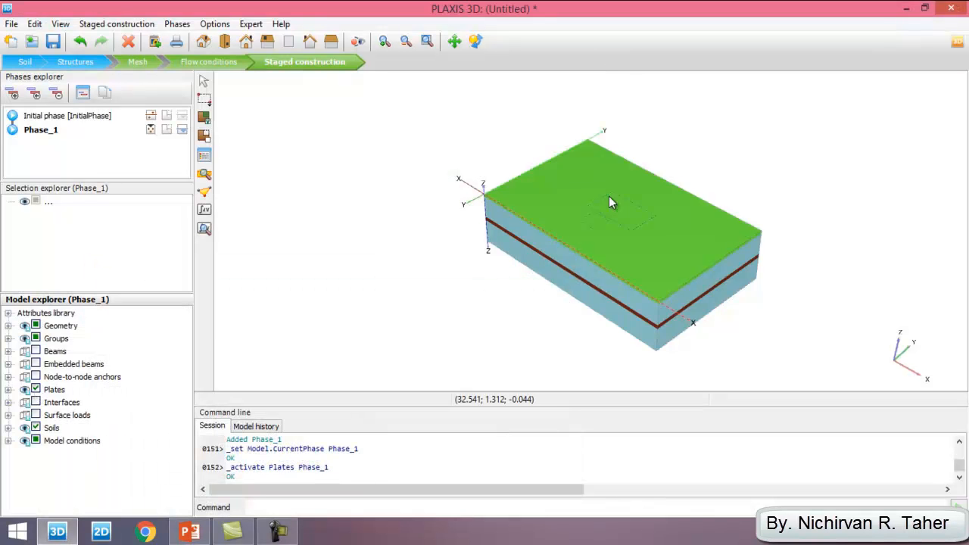
Excavate the top layer of the pit in Phase_1 by deactivating the fill volume inside the sheet pile walls.
left_click(633, 217)
scroll(624, 212, "up", 2)
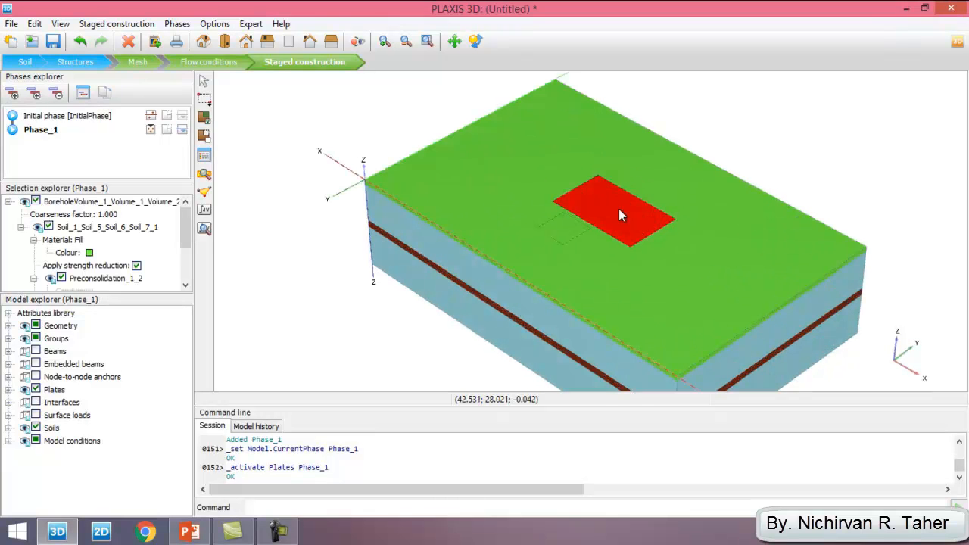
right_click(605, 203)
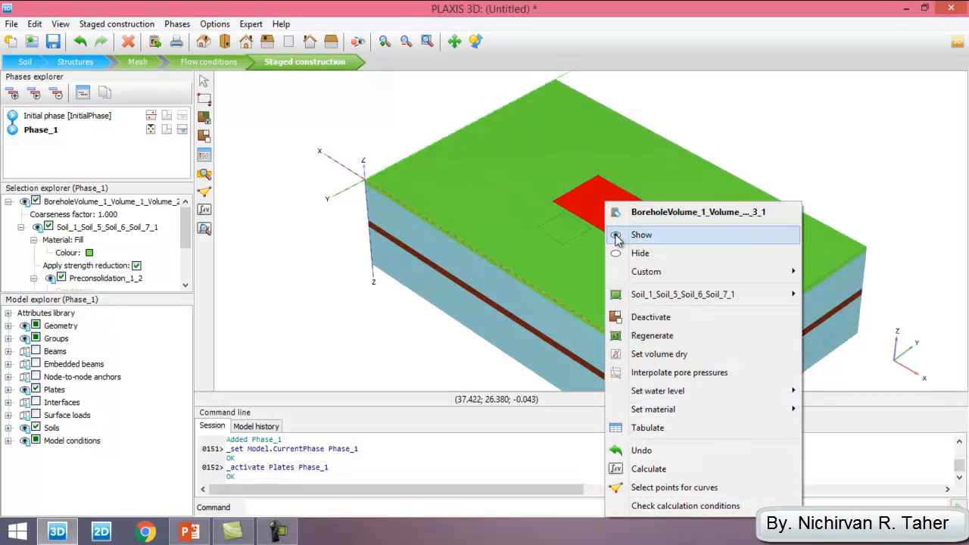
left_click(636, 316)
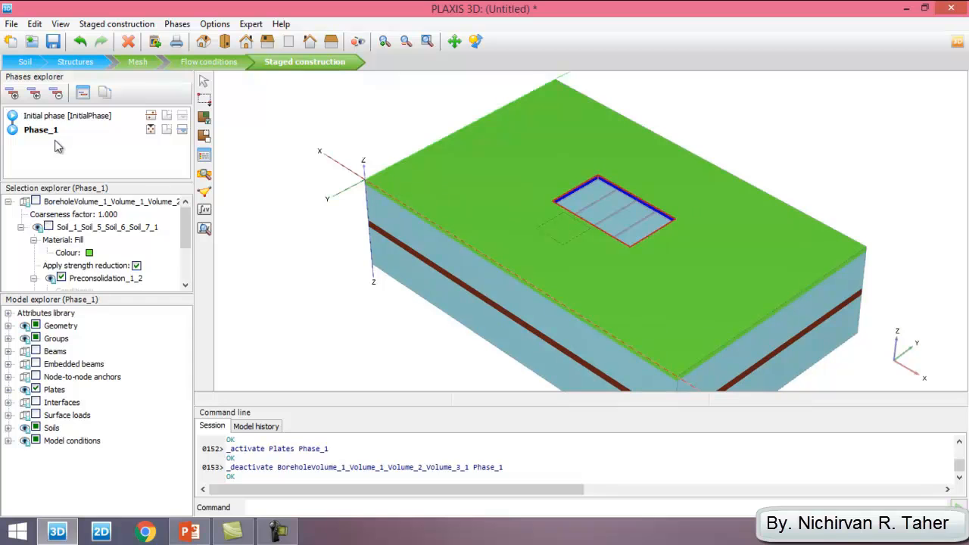
Add a second phase following Phase_1 and activate all beams in it as the slide specifies.
left_click(13, 95)
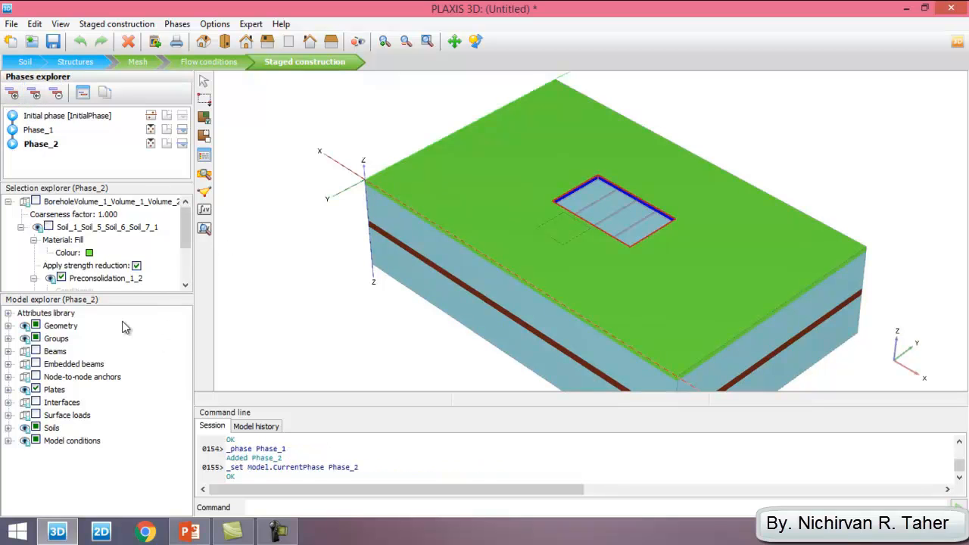
left_click(189, 532)
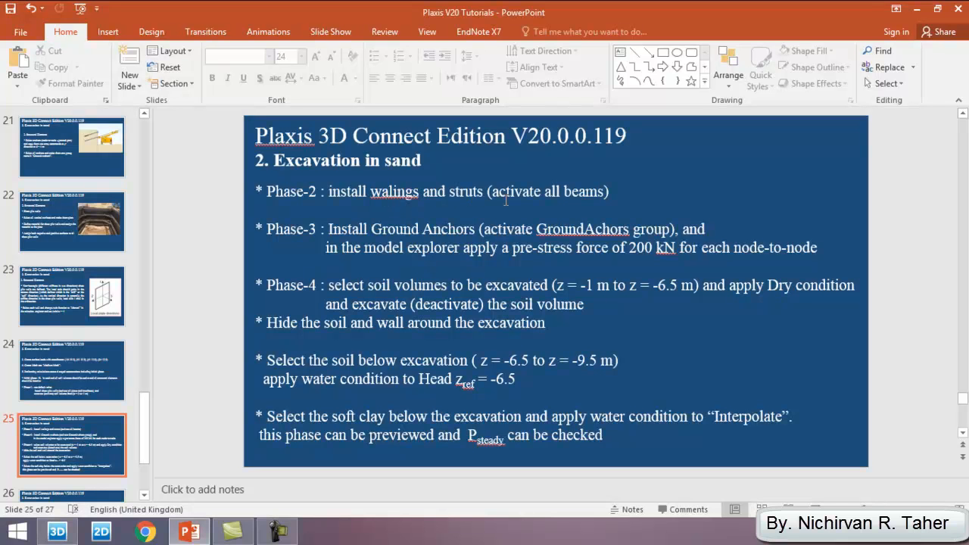
left_click(57, 532)
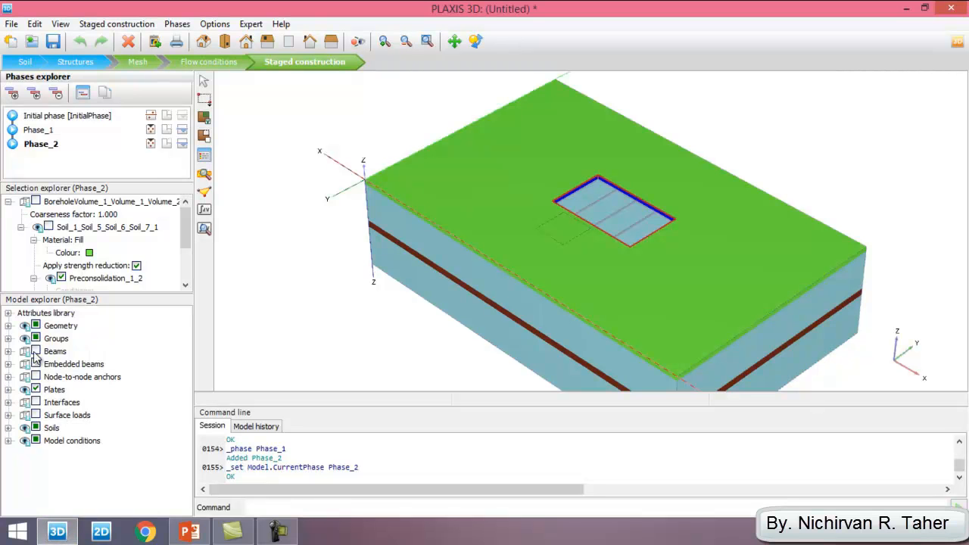
left_click(35, 351)
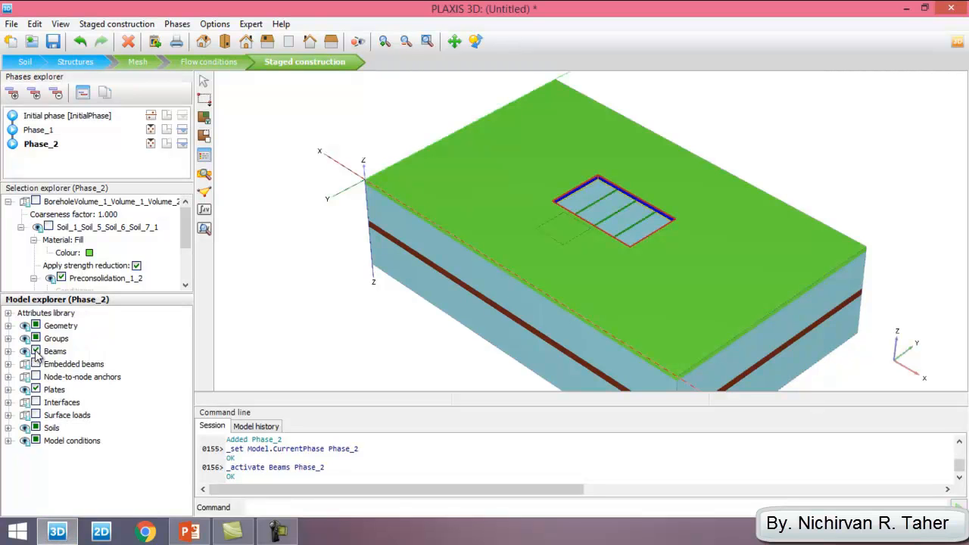
Check the slide, add a third phase following Phase_2 and activate the GroundAnchors group in it.
left_click(189, 532)
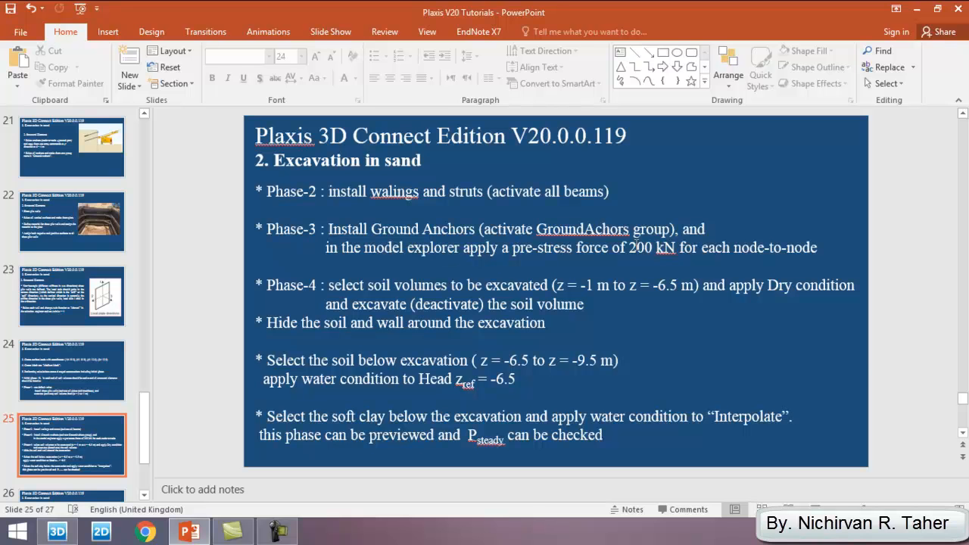
left_click(57, 532)
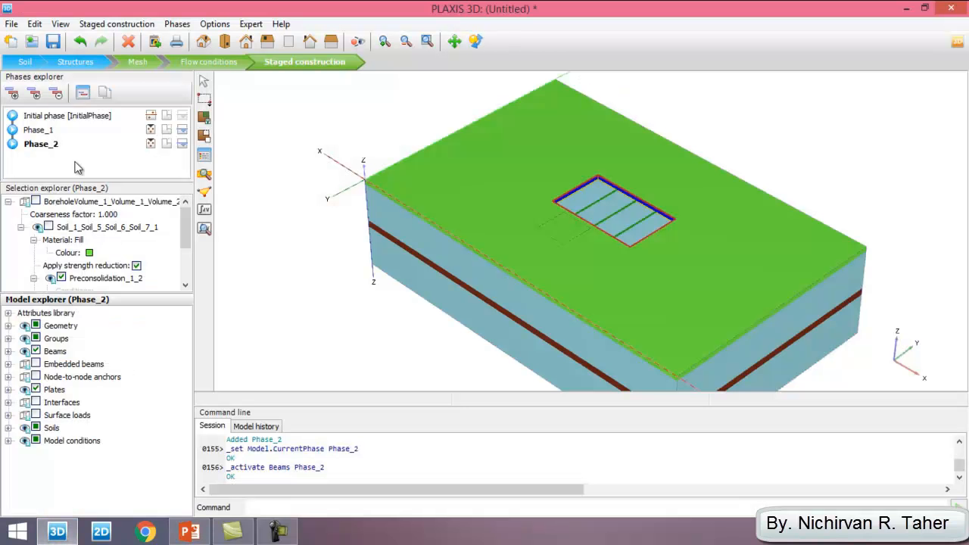
left_click(16, 95)
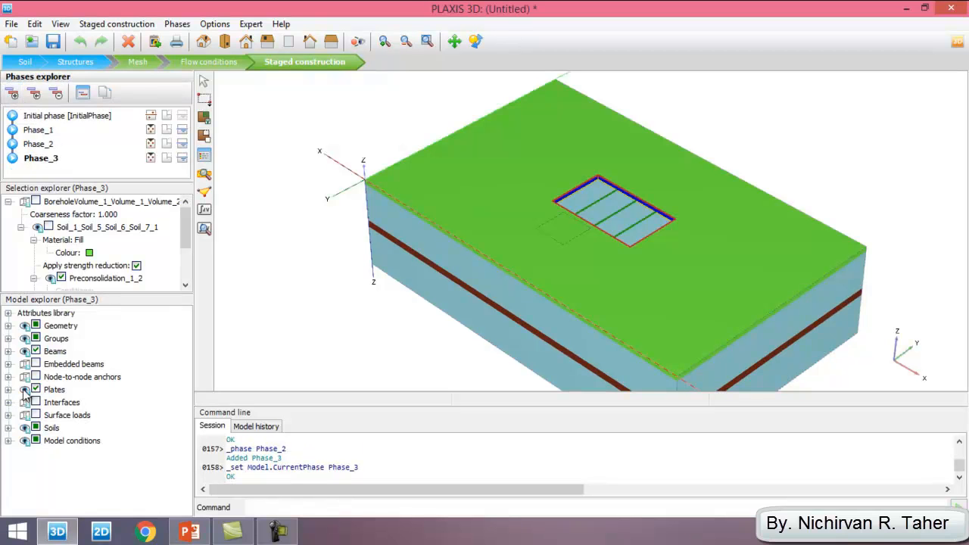
left_click(8, 339)
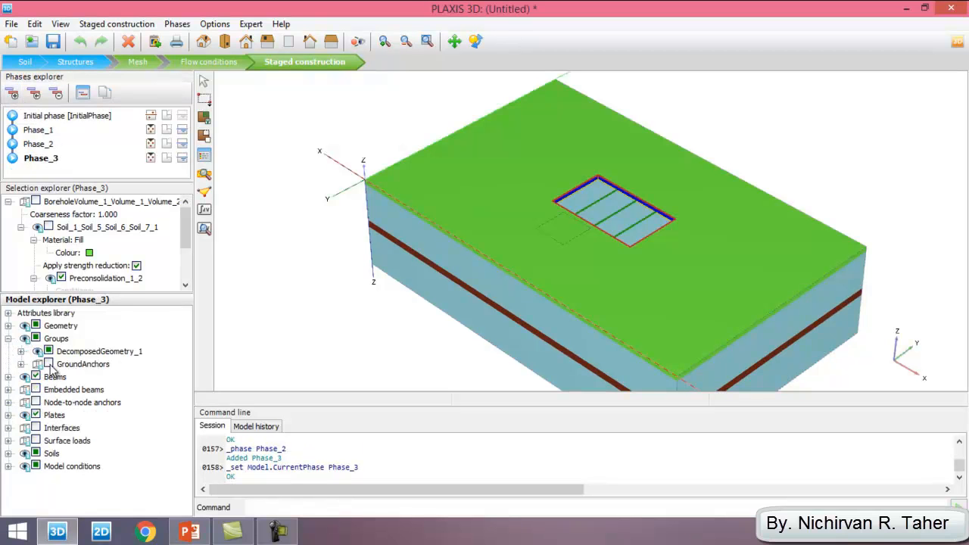
left_click(48, 364)
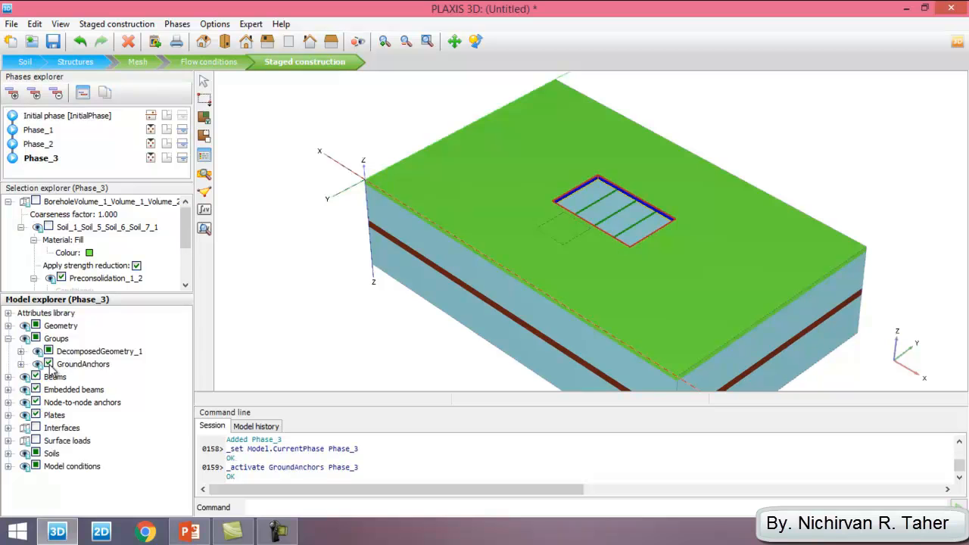
left_click(8, 338)
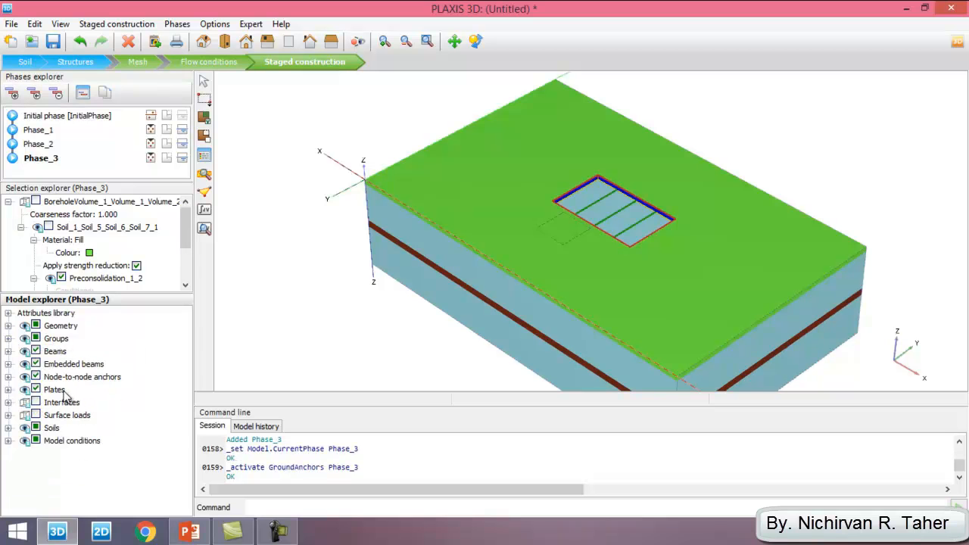
Check the slide for the anchor prestress, and enable prestress on NodeToNodeAnchor_1_1 in Phase_3 with a force of 200 kN.
left_click(9, 376)
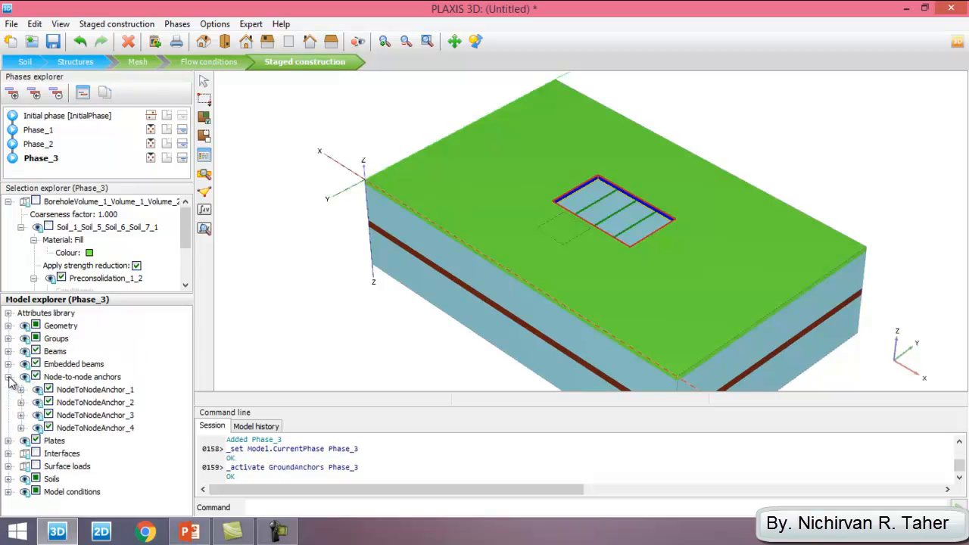
left_click(189, 532)
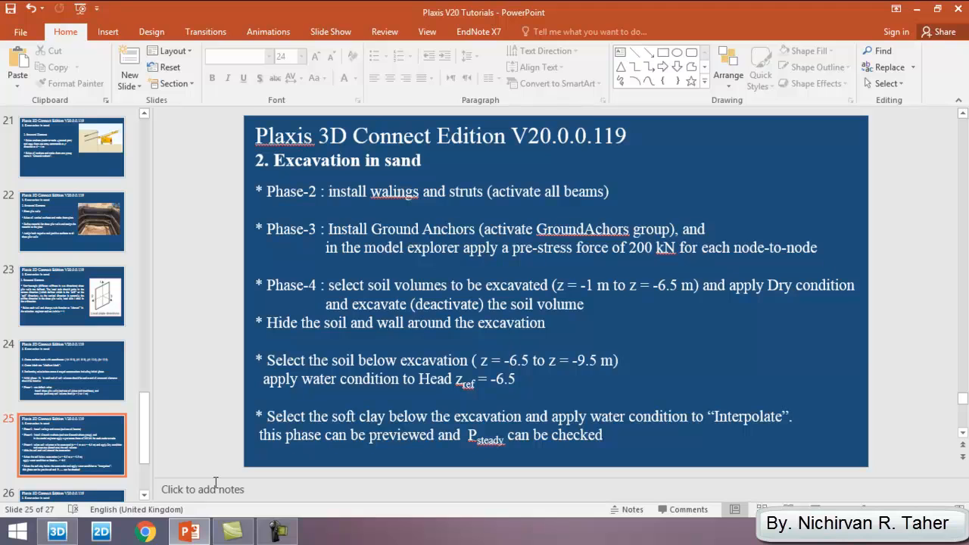
left_click(57, 531)
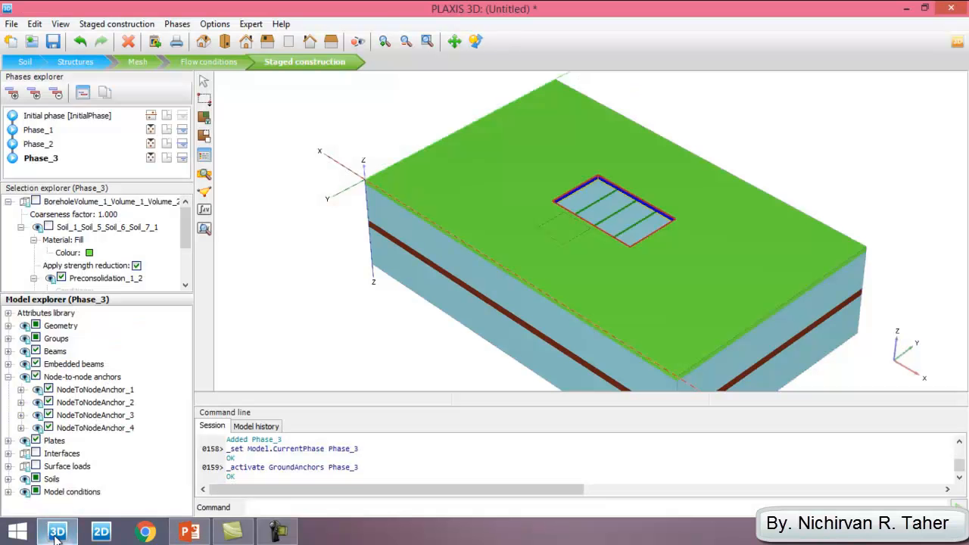
left_click(20, 389)
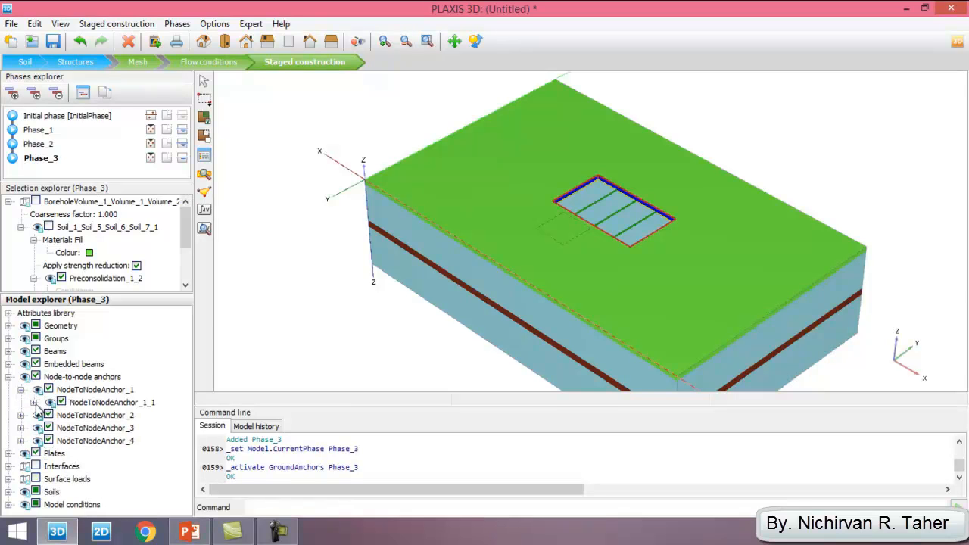
left_click(33, 402)
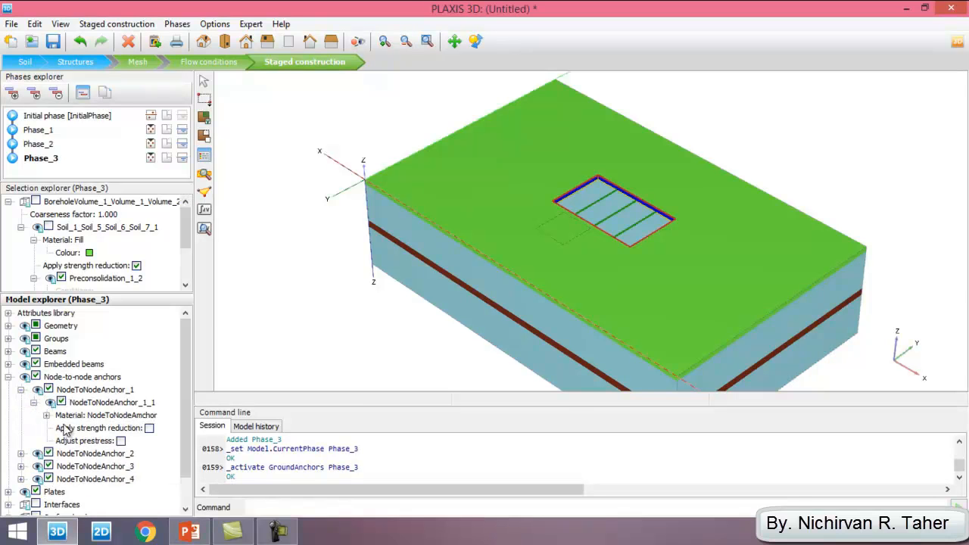
left_click(121, 443)
left_click(121, 441)
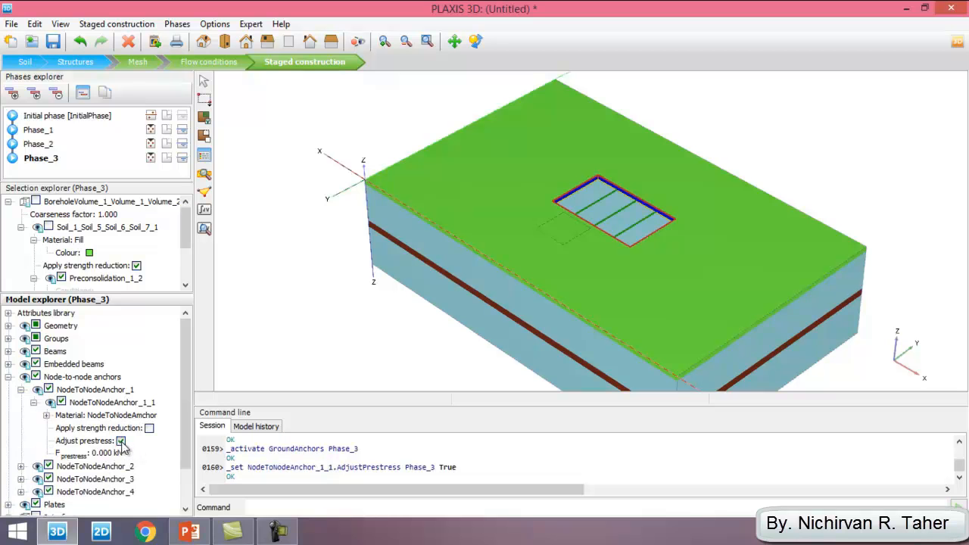
left_click(118, 453)
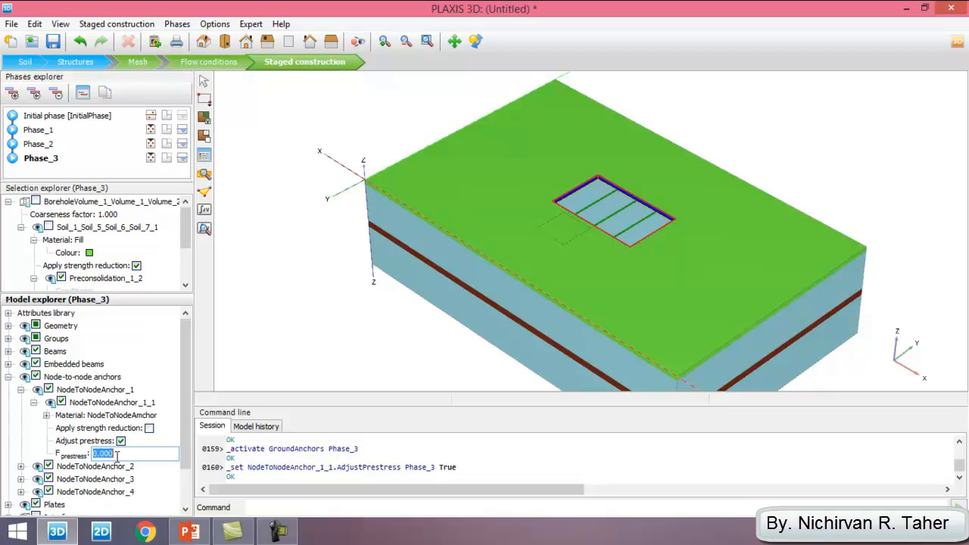
type("200")
key("Return")
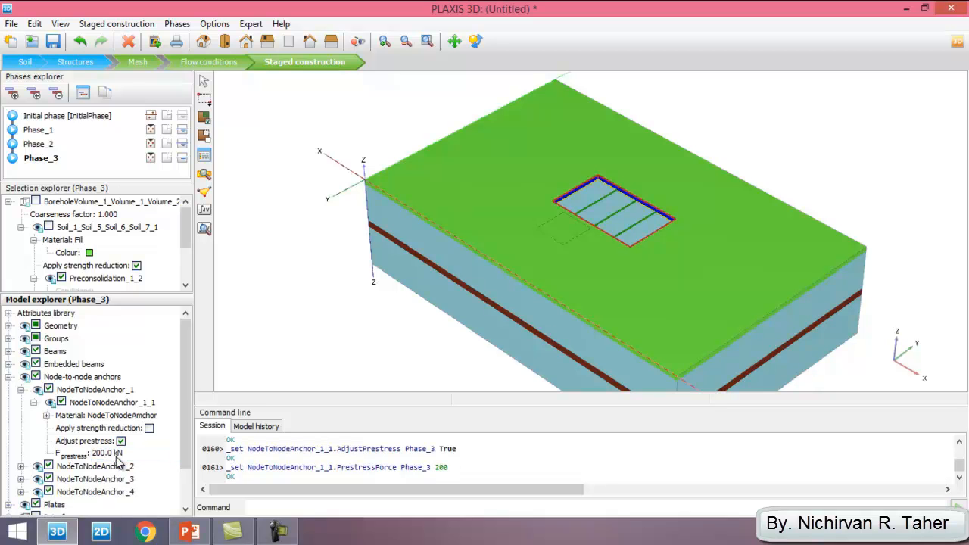
Enable prestress adjustment for NodeToNodeAnchor_2_1 in Phase_3 and set its prestress force to 200 kN.
left_click_drag(188, 385, 188, 420)
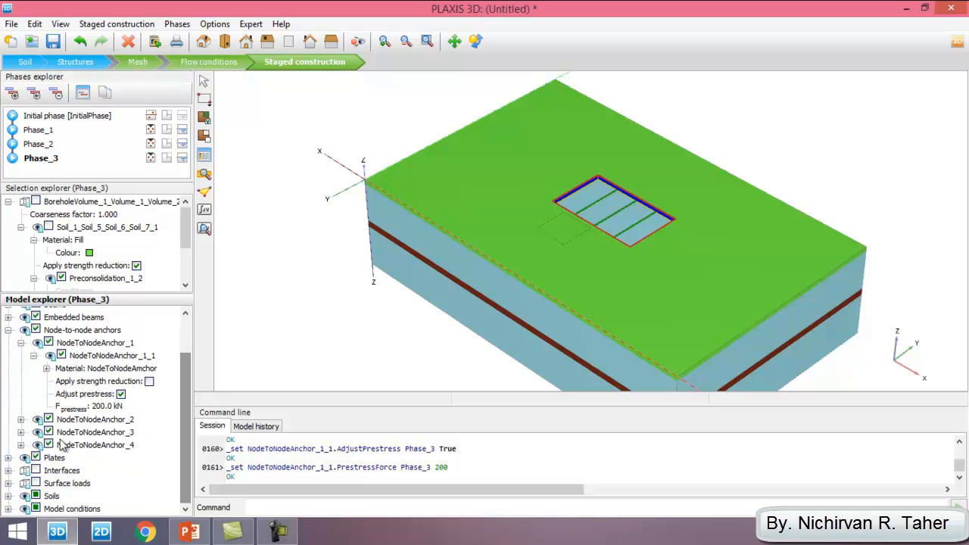
left_click(20, 420)
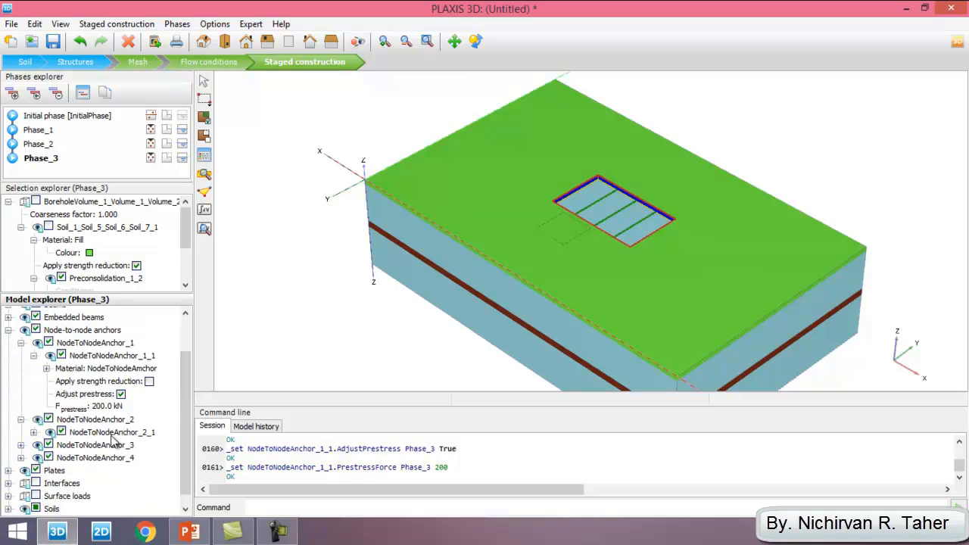
left_click(34, 433)
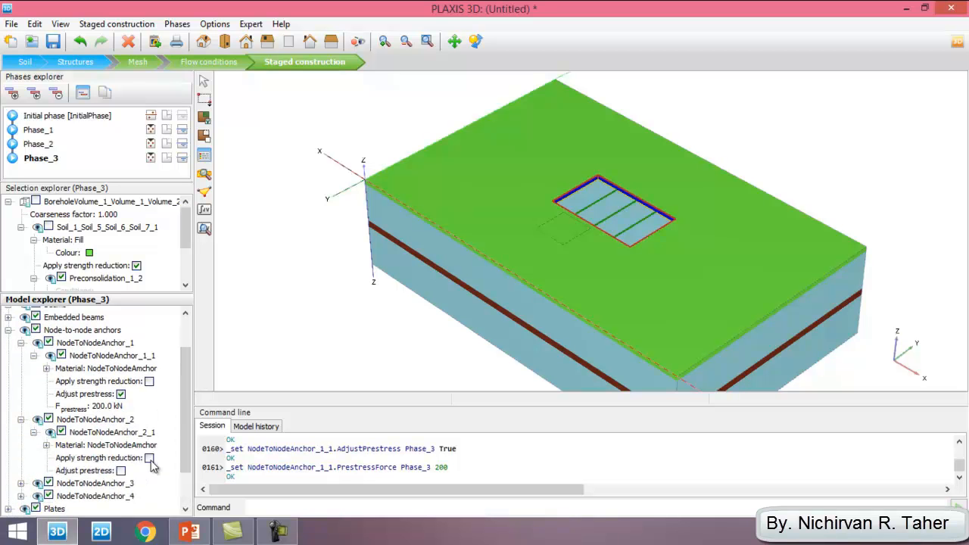
left_click(34, 432)
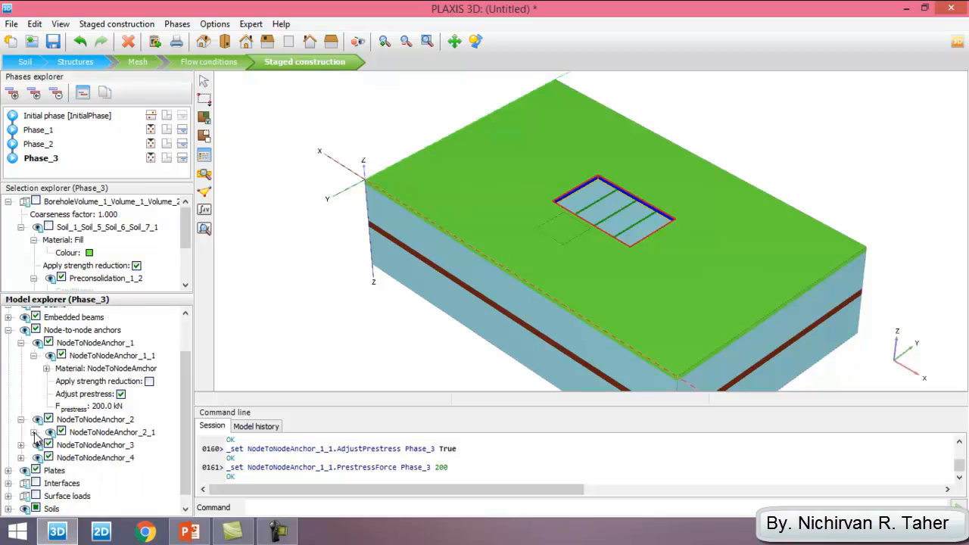
left_click(34, 433)
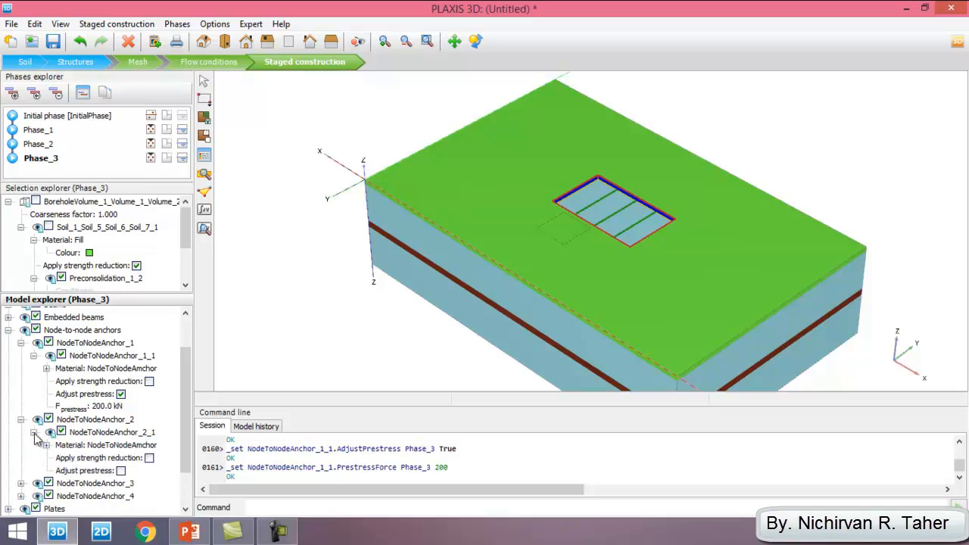
left_click(121, 471)
left_click(106, 484)
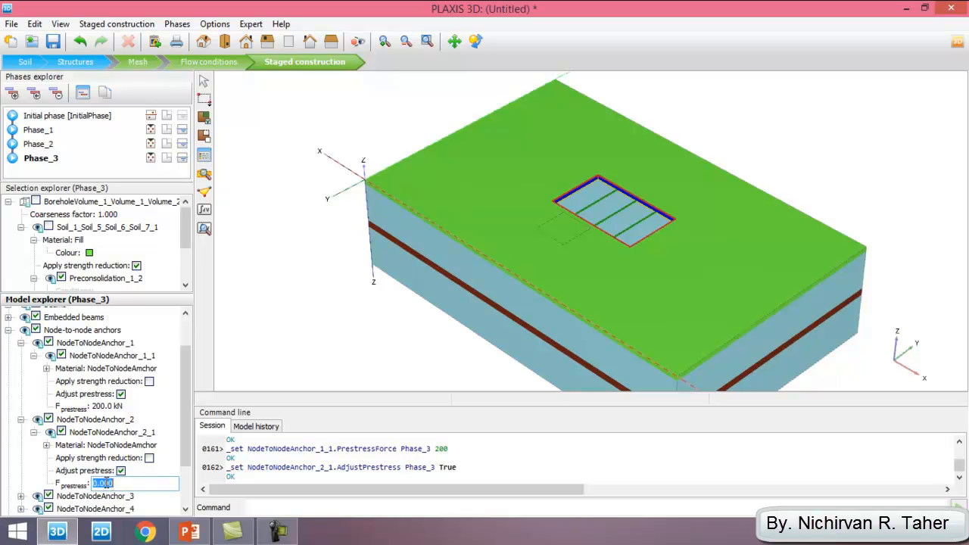
key("Return")
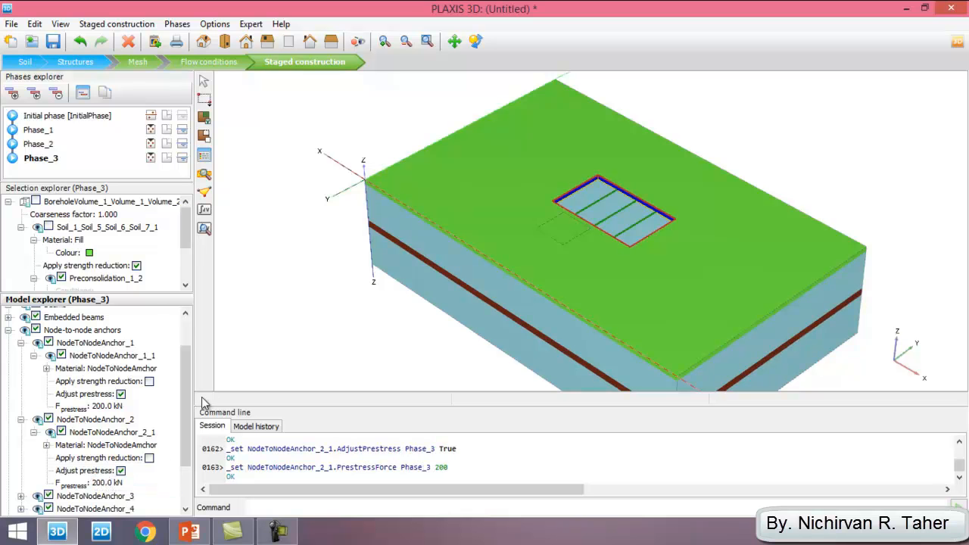
Enable prestress adjustment for NodeToNodeAnchor_3_1 in Phase_3 and set its prestress force to 200 kN.
scroll(168, 447, "down", 2)
left_click(20, 433)
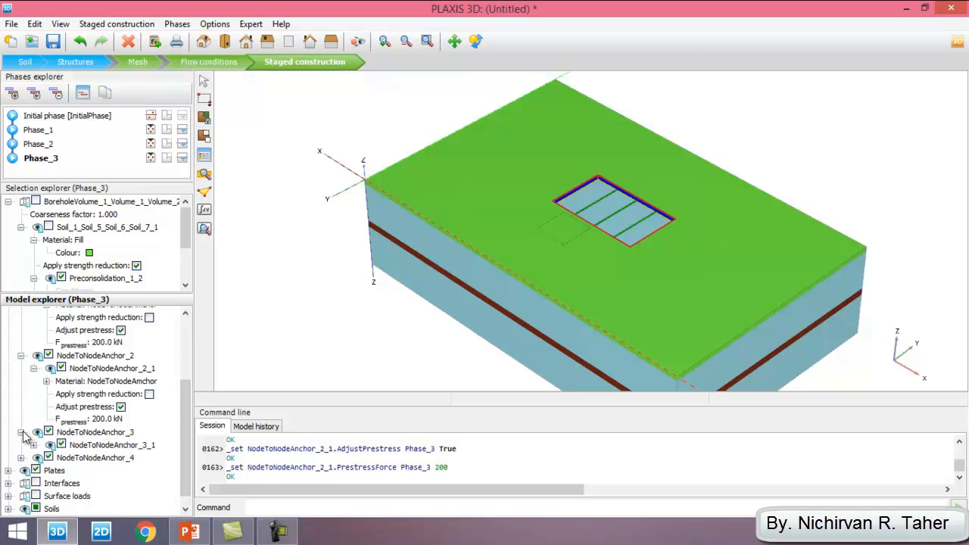
left_click(33, 445)
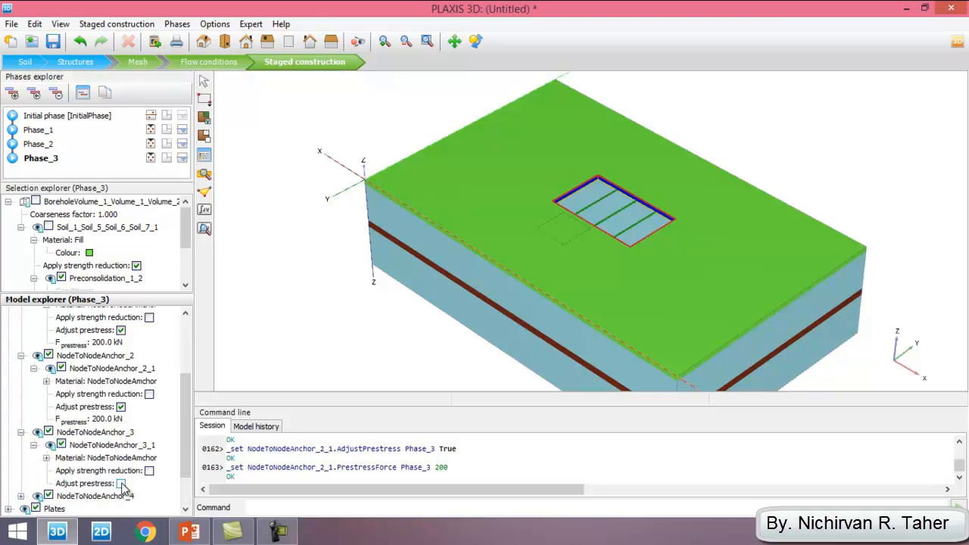
left_click(121, 484)
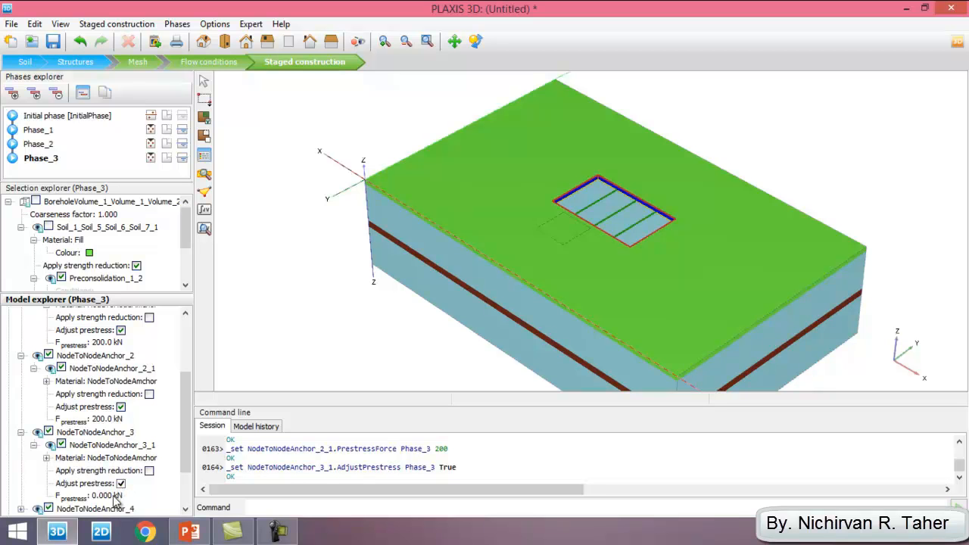
left_click(112, 496)
left_click_drag(126, 496, 53, 488)
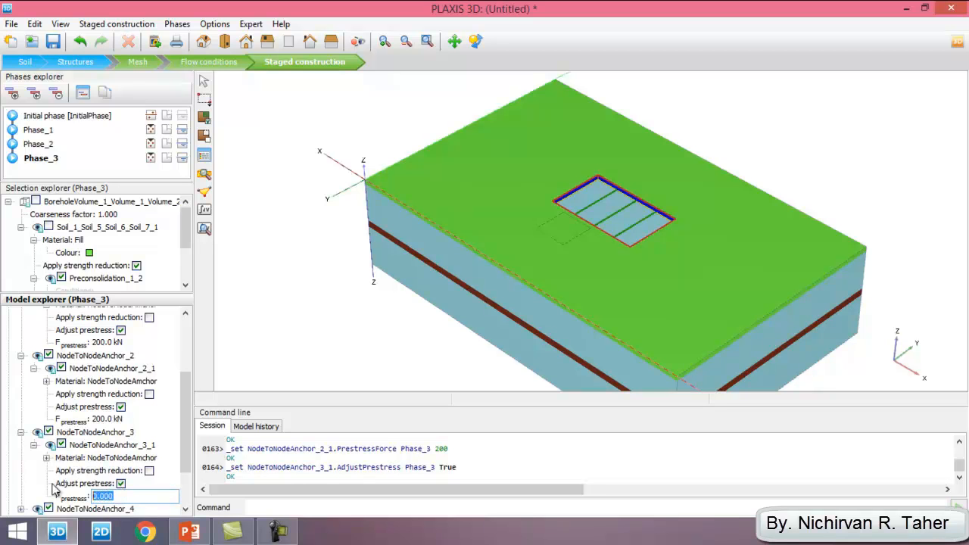
type("200")
key("Return")
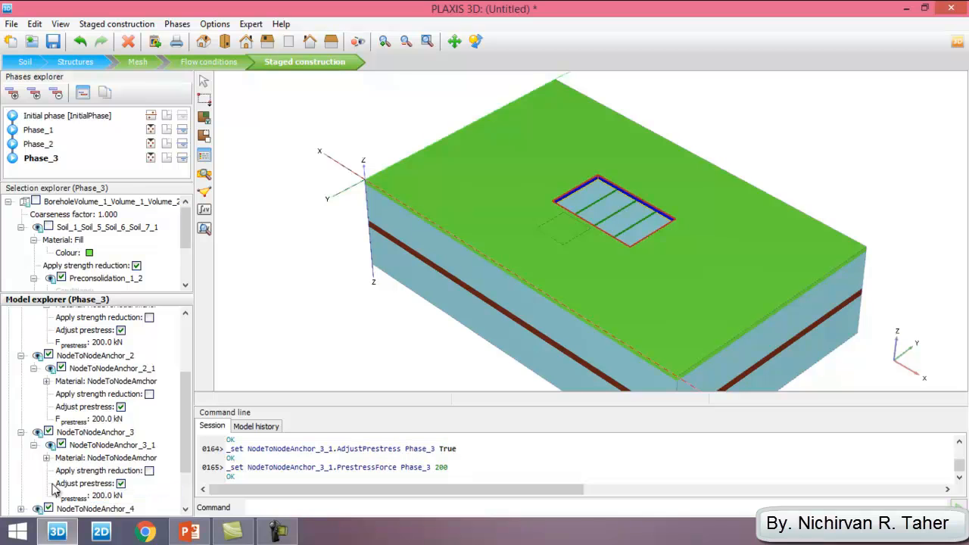
Enable prestress adjustment for NodeToNodeAnchor_4_1 with a force of 200 kN, and collapse the node-to-node anchors list.
scroll(151, 431, "down", 2)
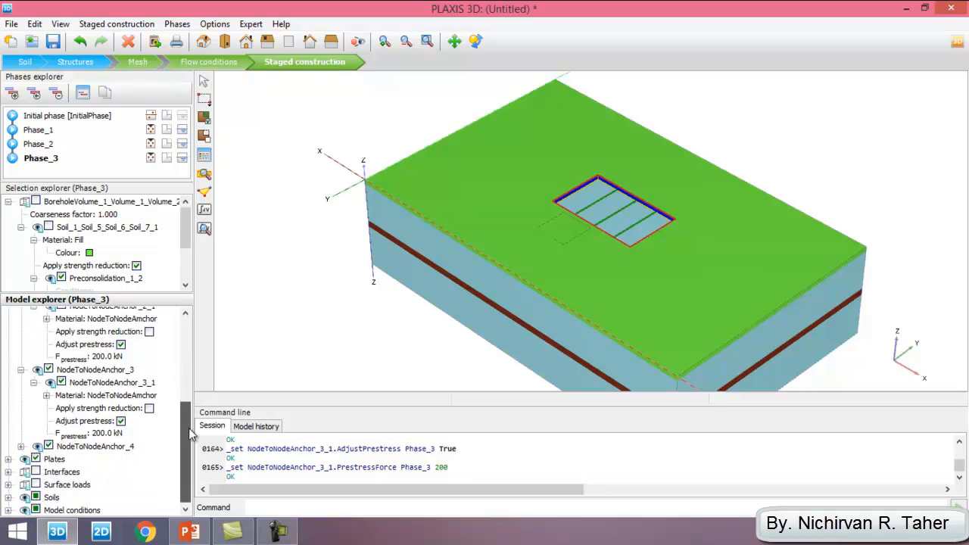
left_click(20, 445)
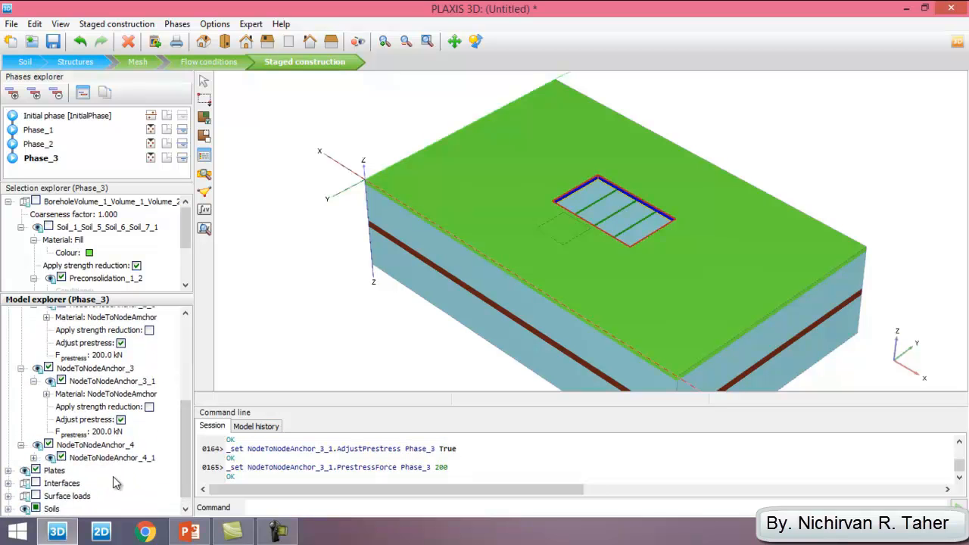
left_click(33, 459)
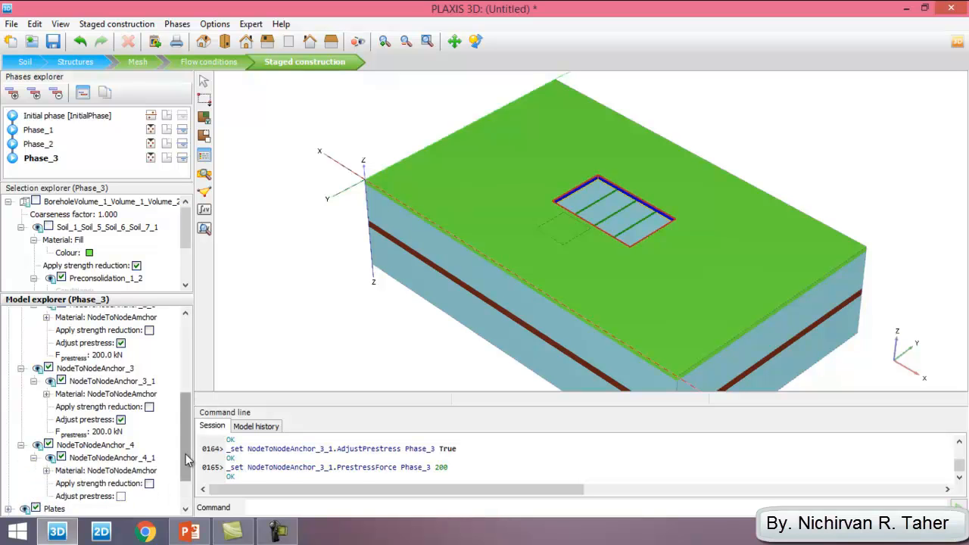
scroll(191, 469, "down", 2)
left_click_drag(192, 471, 193, 478)
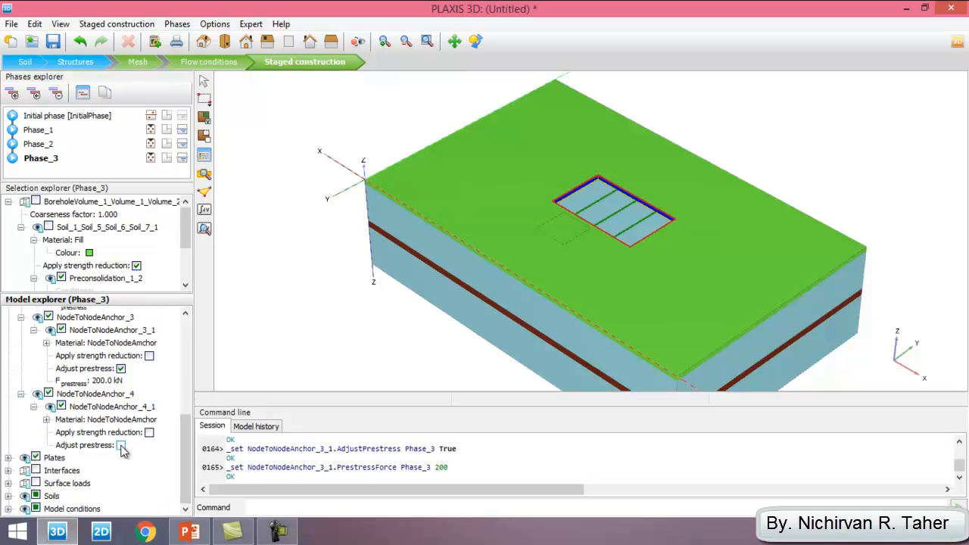
left_click(122, 446)
left_click(111, 497)
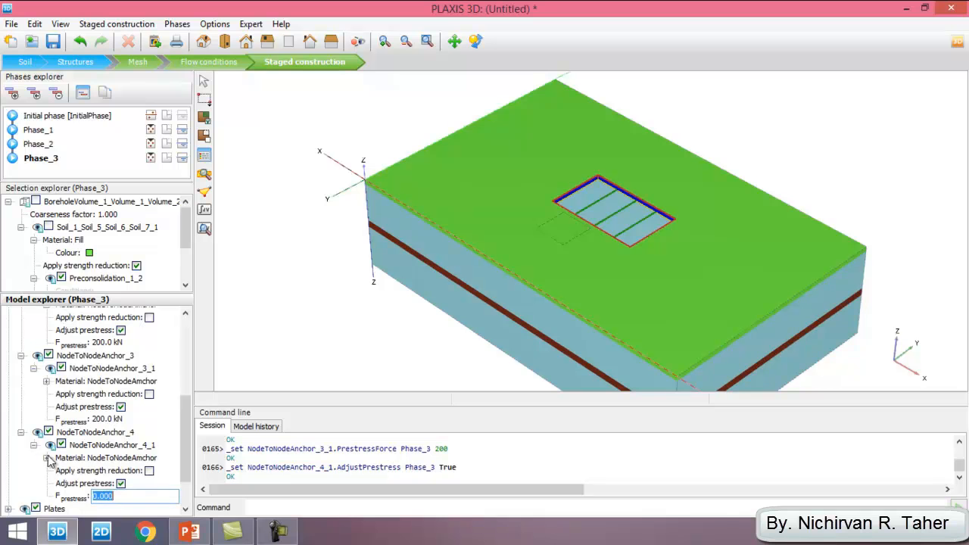
type("200")
key("Return")
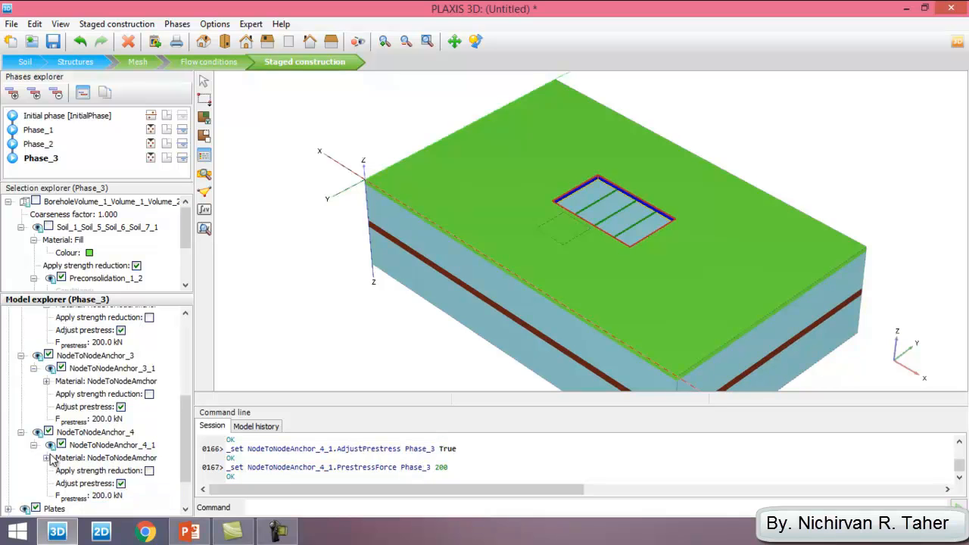
scroll(168, 351, "up", 7)
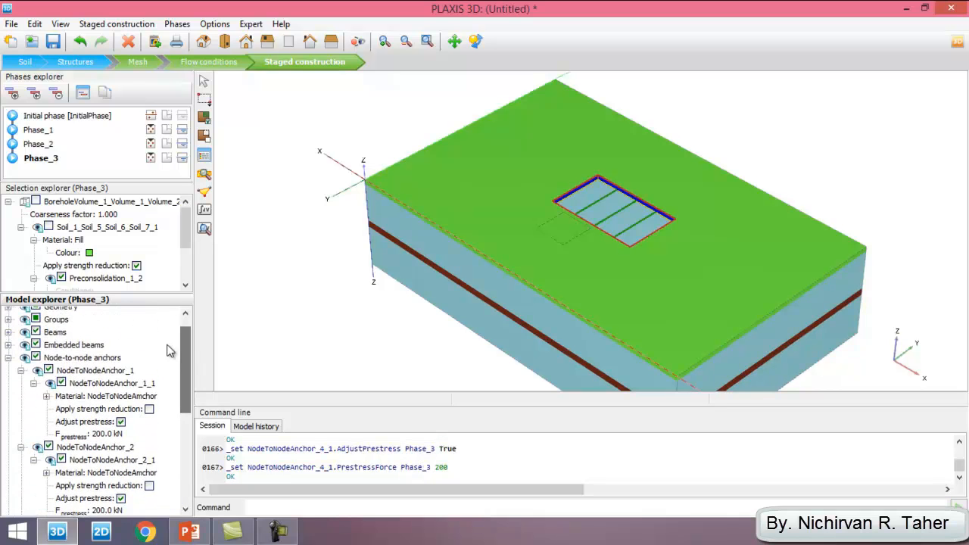
left_click(7, 358)
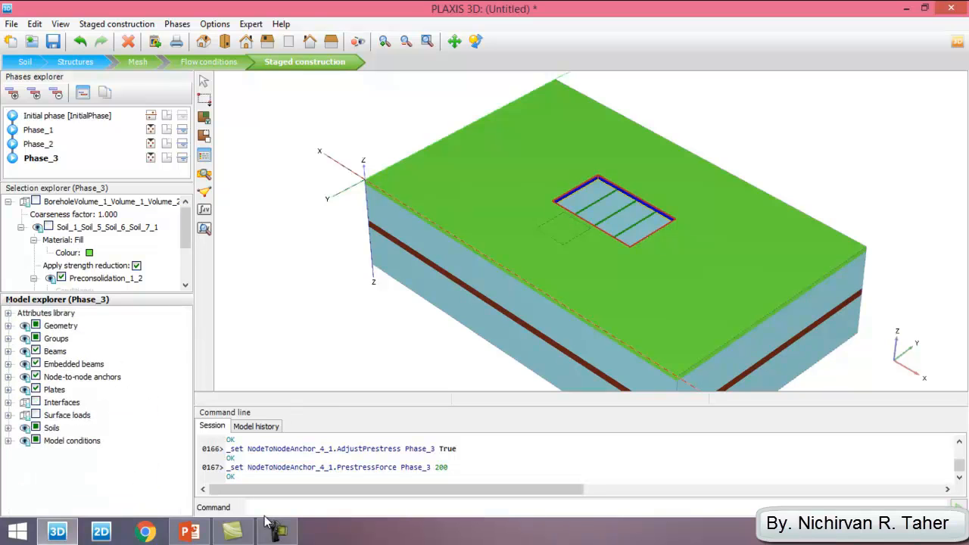
Check the Phase-4 instructions on the slide and set the water condition of the soft clay volume below the excavation to Interpolate in Phase_4.
left_click(189, 532)
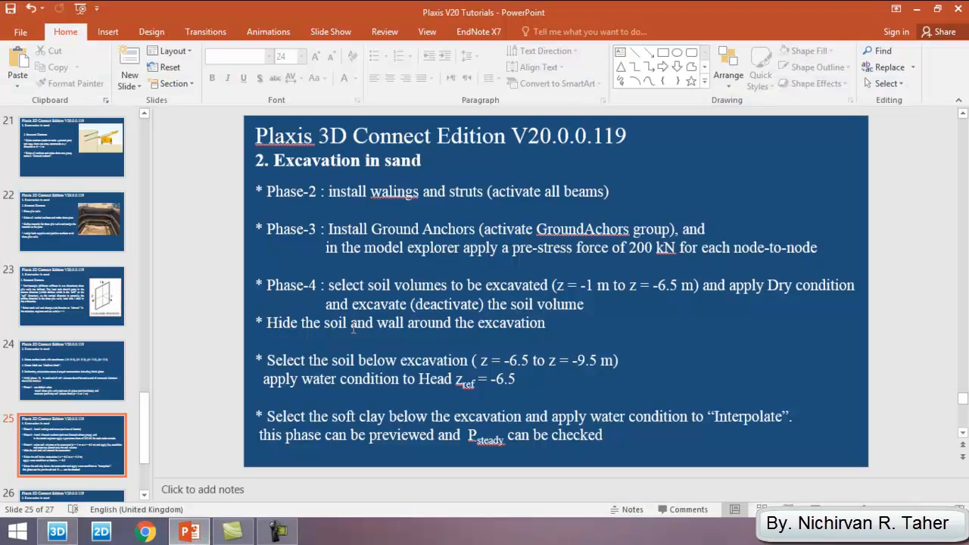
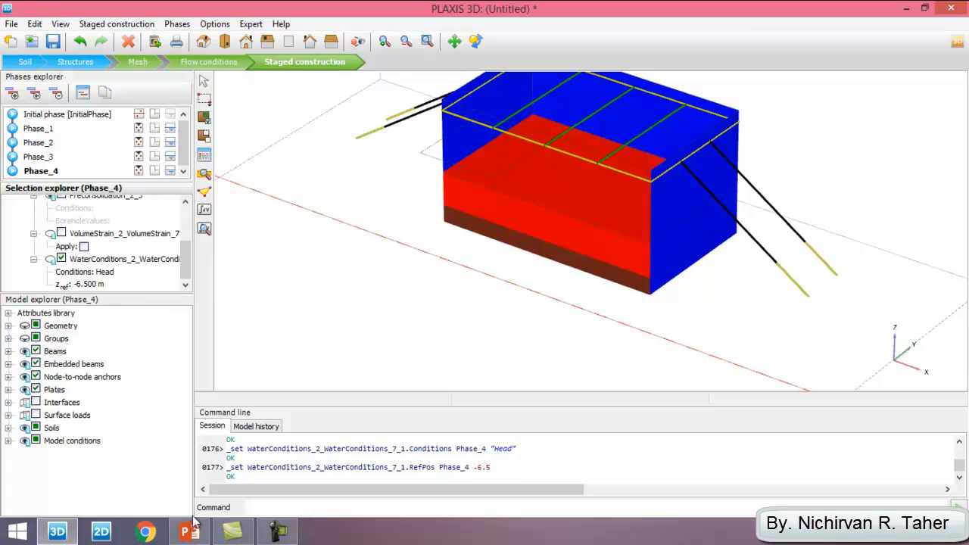
left_click(190, 531)
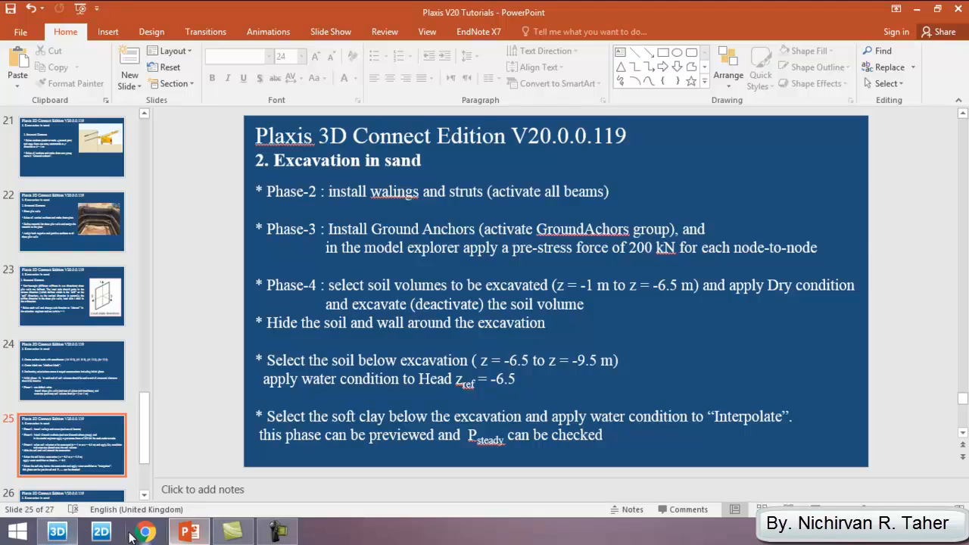
left_click(63, 535)
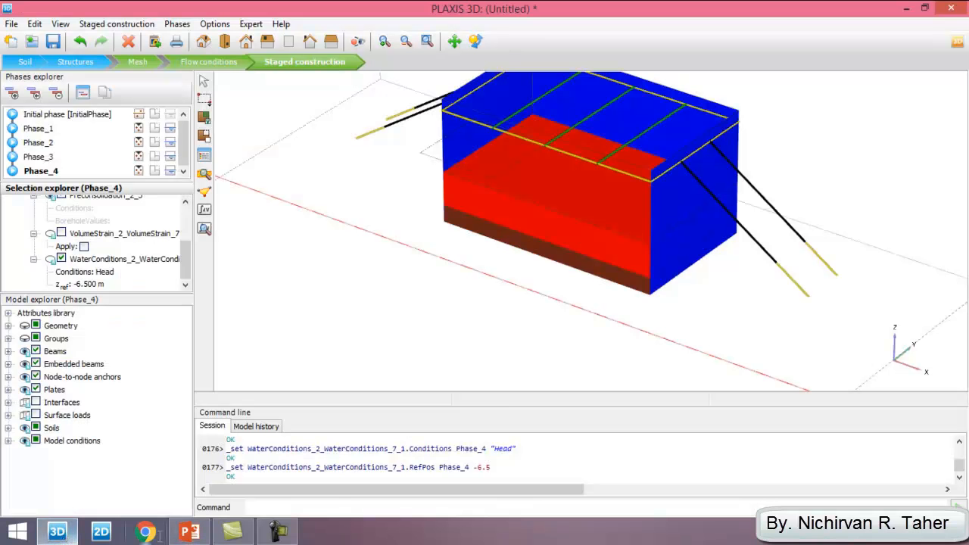
key("Escape")
left_click(550, 256)
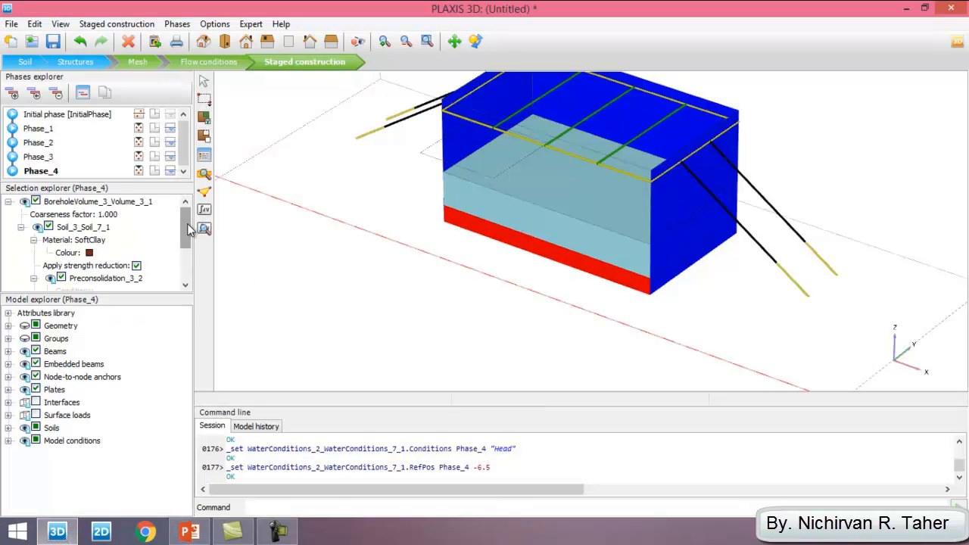
left_click_drag(187, 223, 187, 249)
left_click(133, 286)
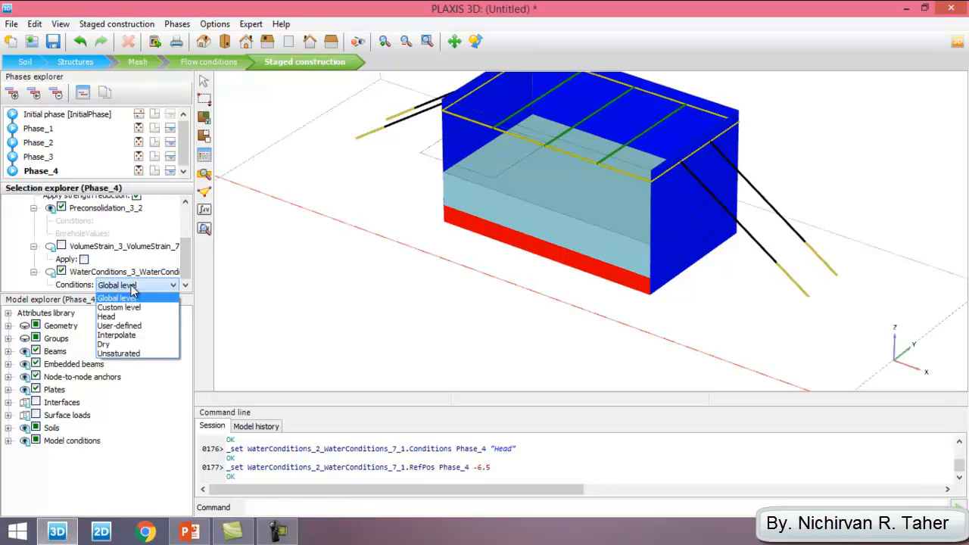
left_click(125, 335)
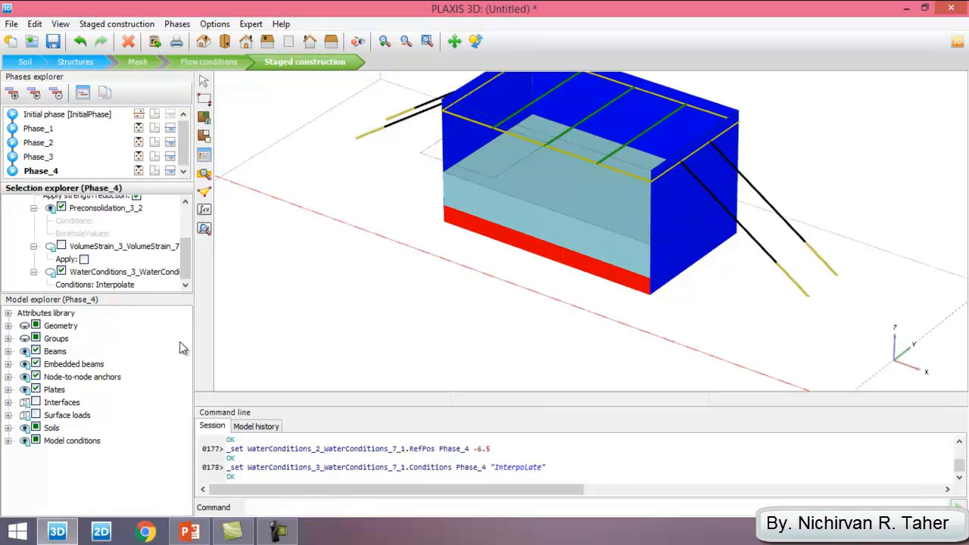
Check the Phase-5 instructions on the slide and add Phase_5 following Phase_4.
left_click(189, 531)
left_click(57, 532)
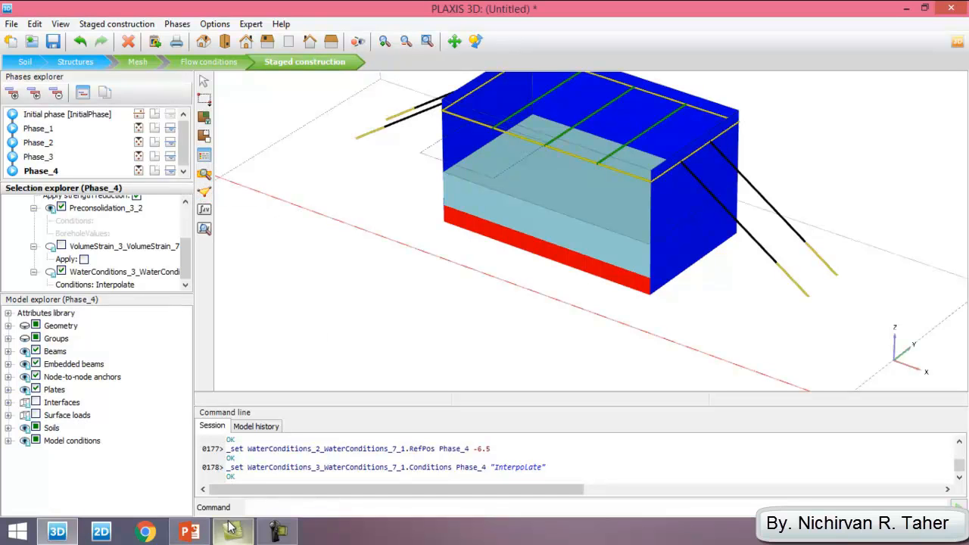
left_click(189, 532)
scroll(346, 337, "down", 1)
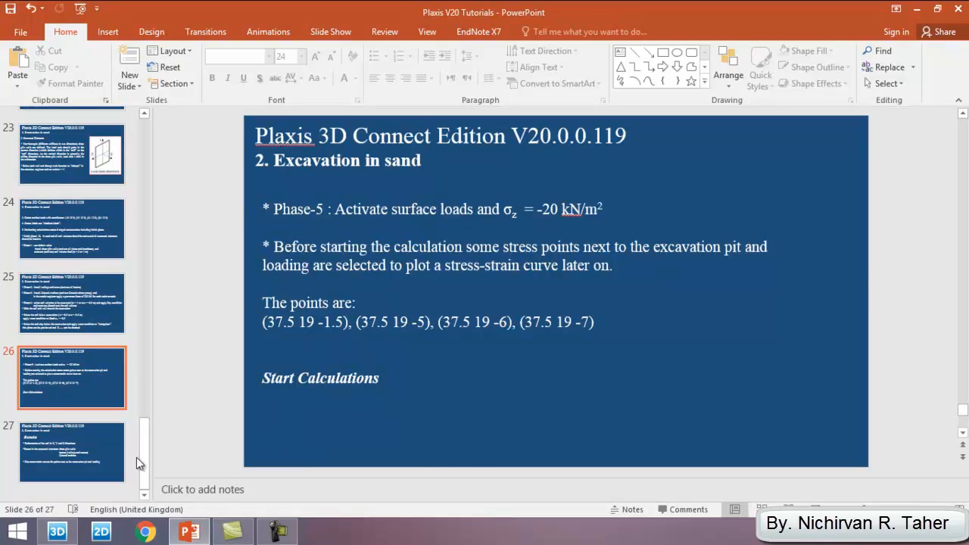
left_click(57, 532)
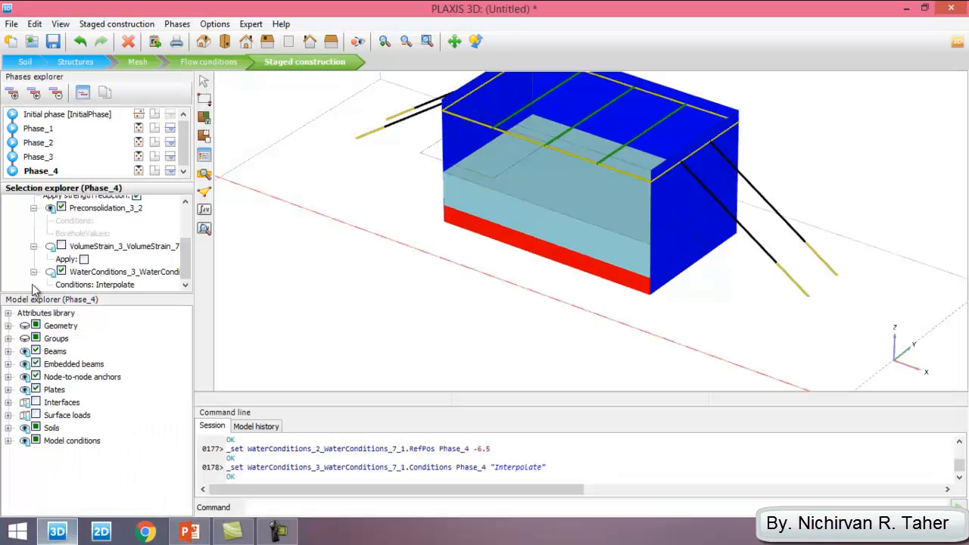
left_click(13, 94)
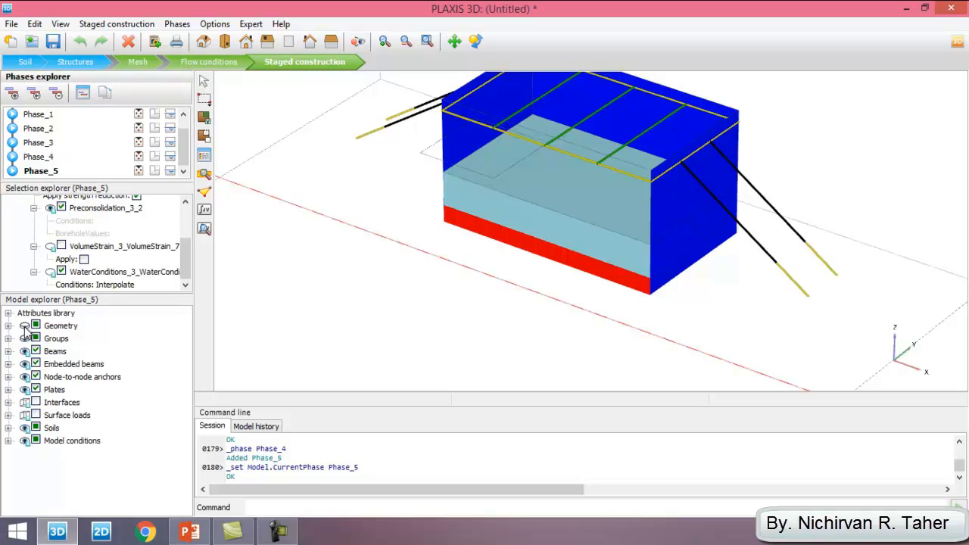
Show the hidden geometry in Phase_5 so the whole soil model is displayed, and clear the soil selection.
left_click(25, 326)
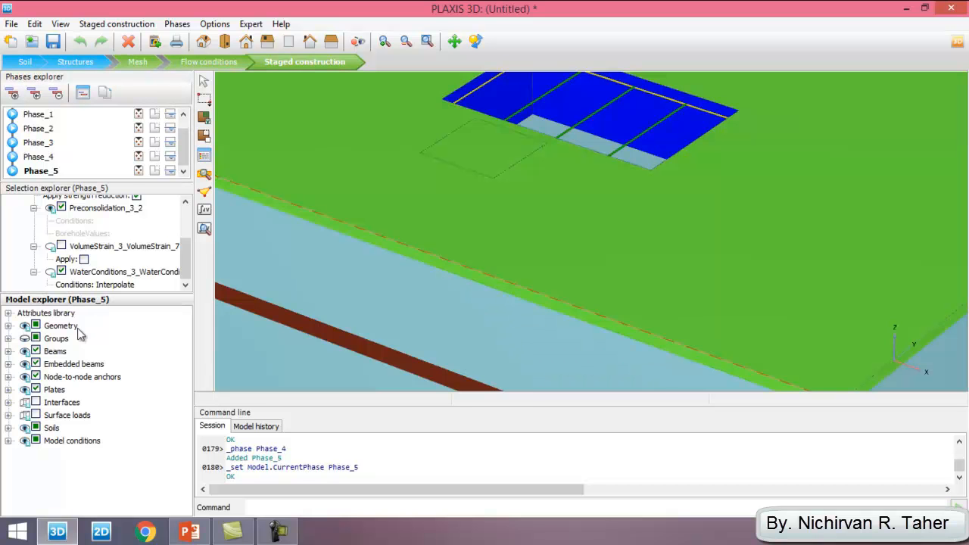
left_click(613, 227)
scroll(634, 234, "down", 2)
scroll(635, 234, "down", 2)
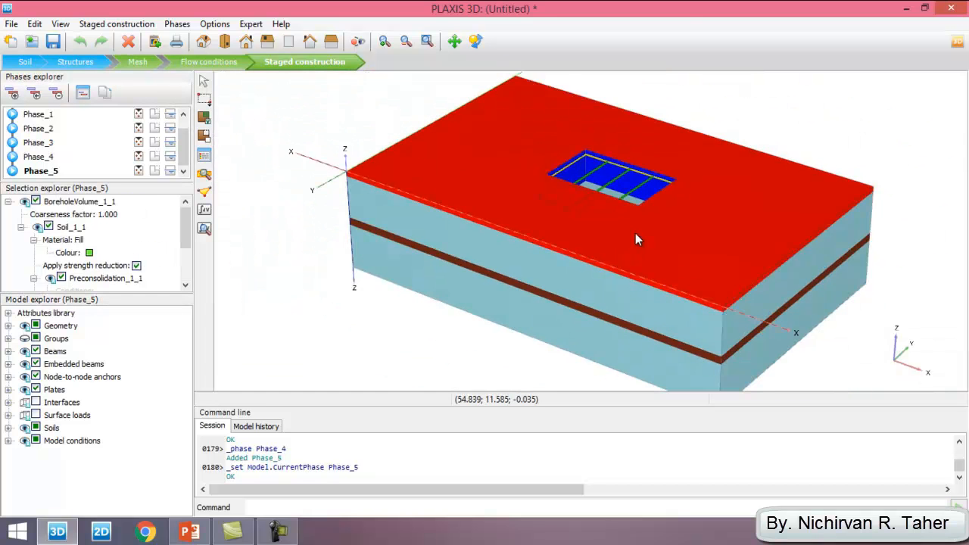
key("Escape")
left_click(47, 173)
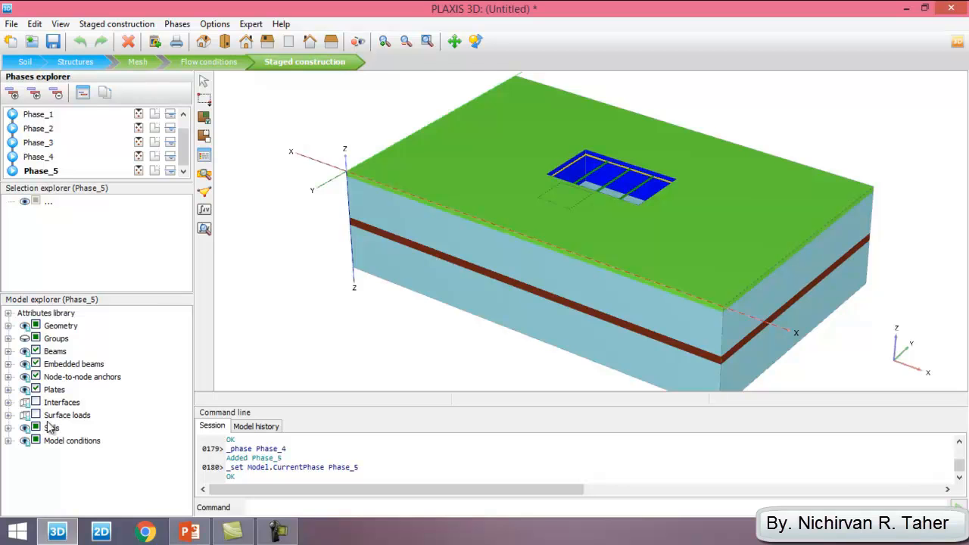
Activate all interfaces in Phase_2, Phase_3, Phase_4 and Phase_5.
left_click(52, 131)
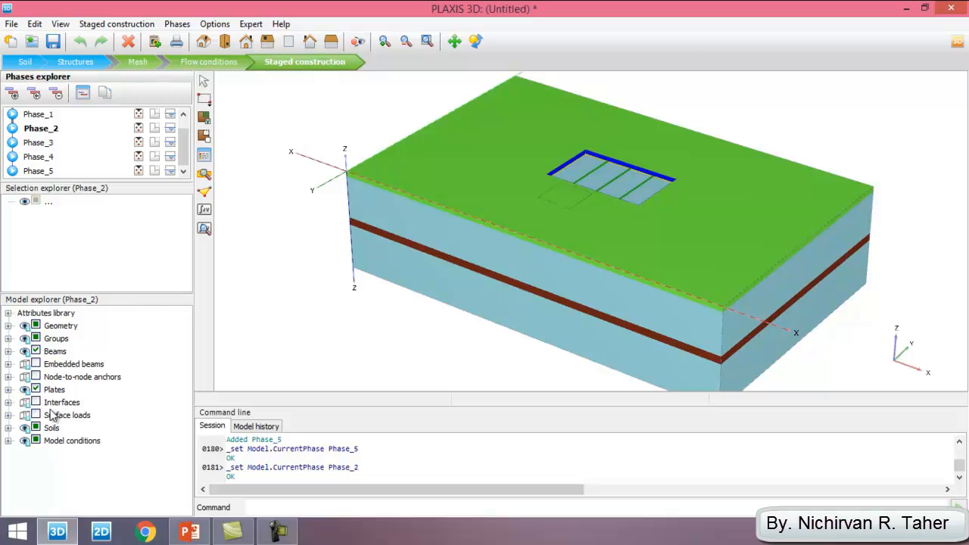
left_click(36, 402)
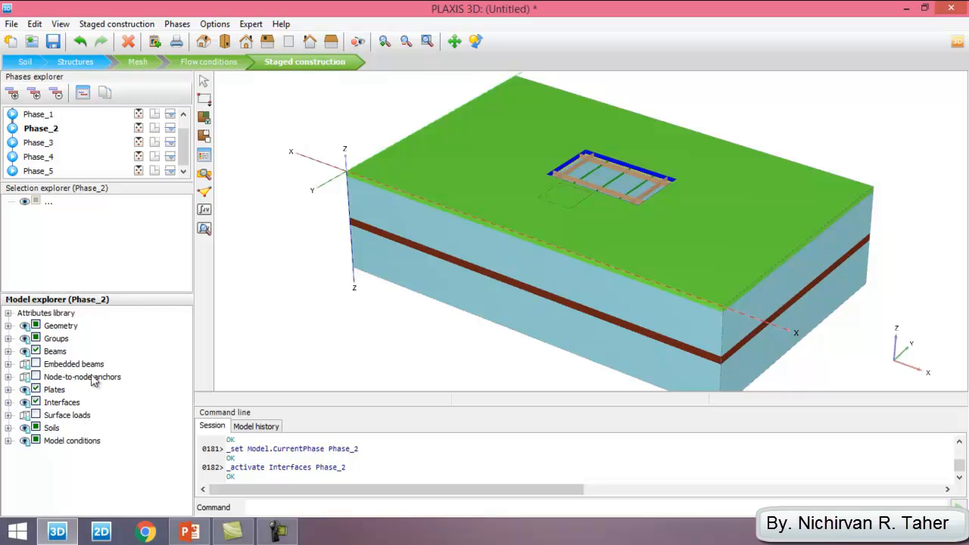
left_click(47, 143)
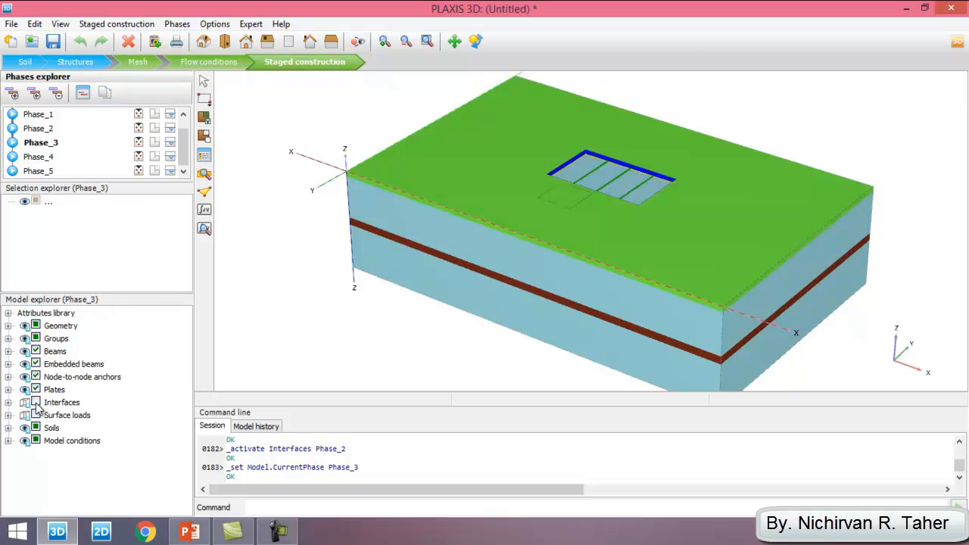
left_click(35, 403)
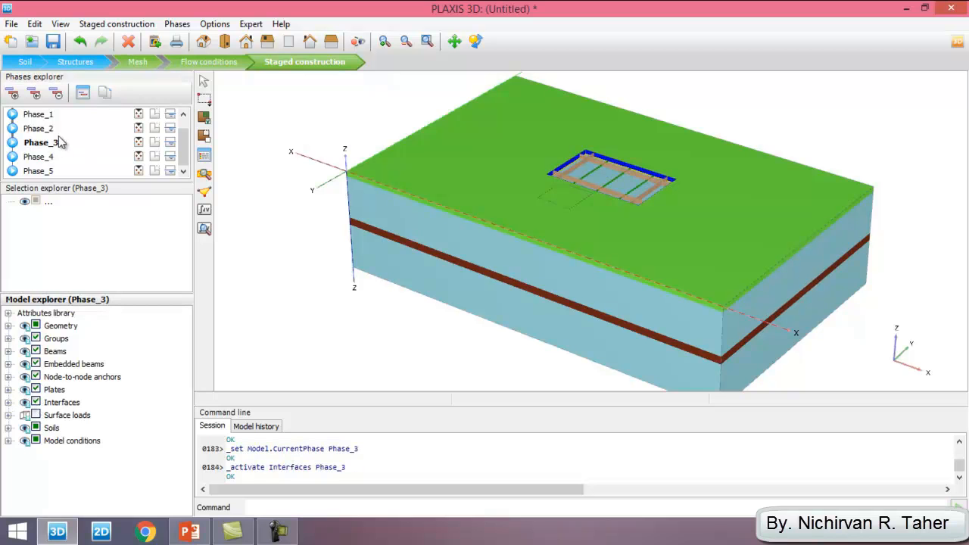
left_click(49, 157)
left_click(35, 403)
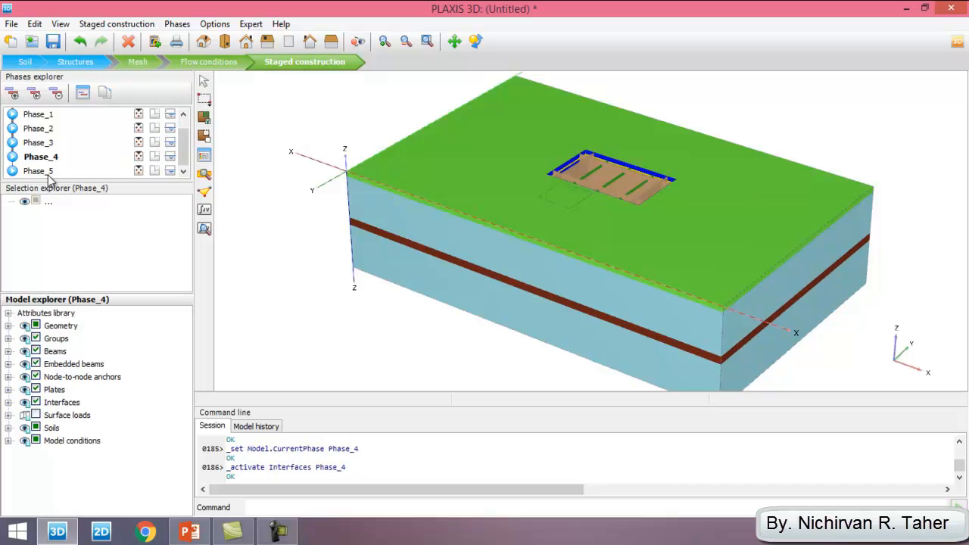
left_click(44, 171)
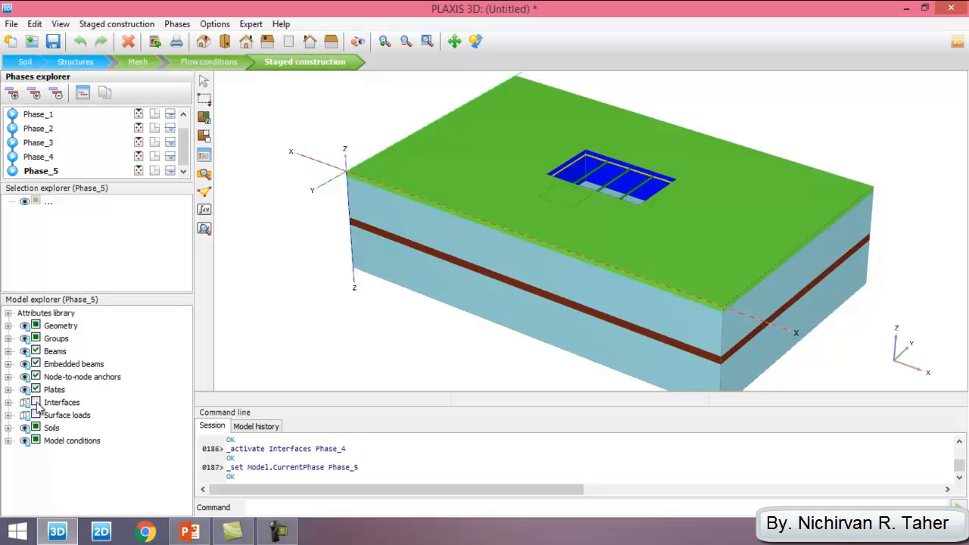
left_click(35, 403)
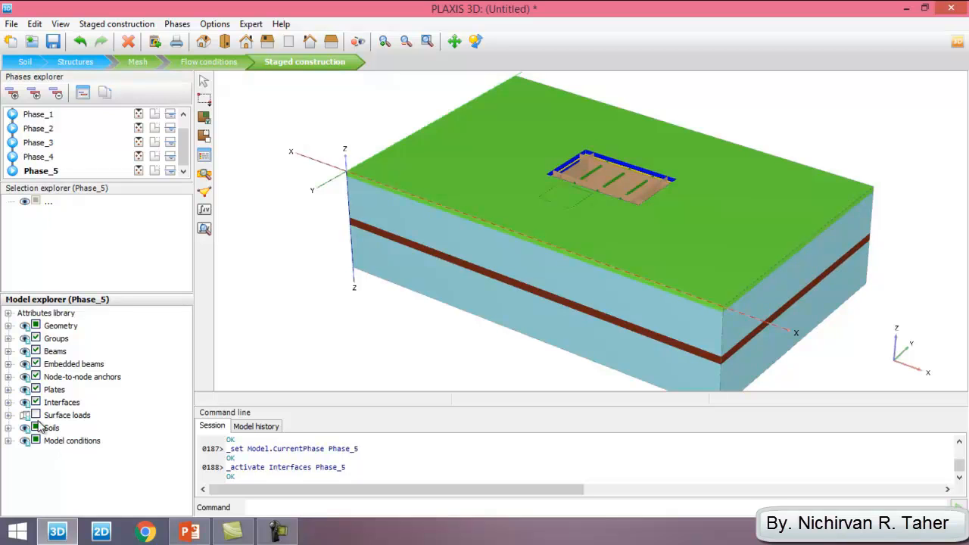
Activate the surface loads in Phase_5 and set σz of SurfaceLoad_1_1 to -20 kN/m² as given on the slide.
left_click(36, 415)
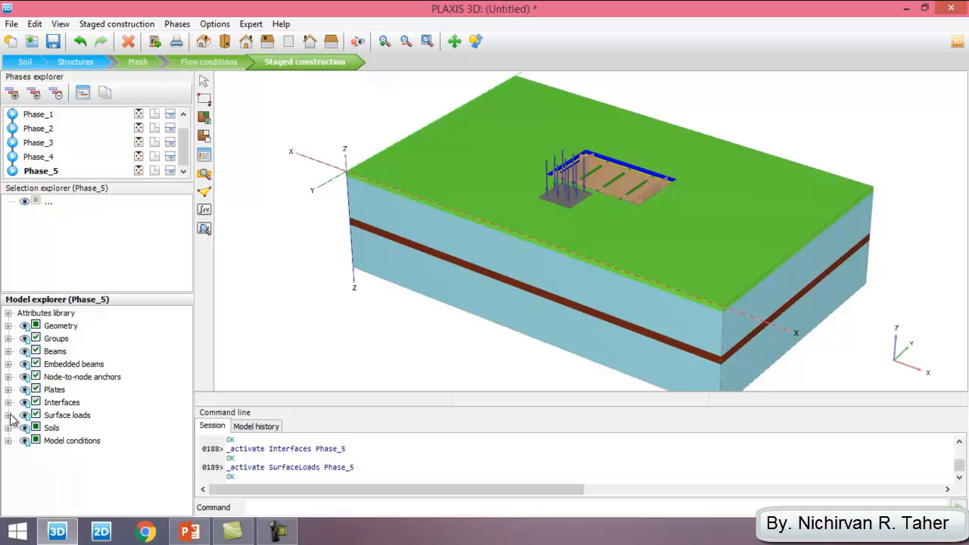
left_click(8, 415)
left_click(20, 428)
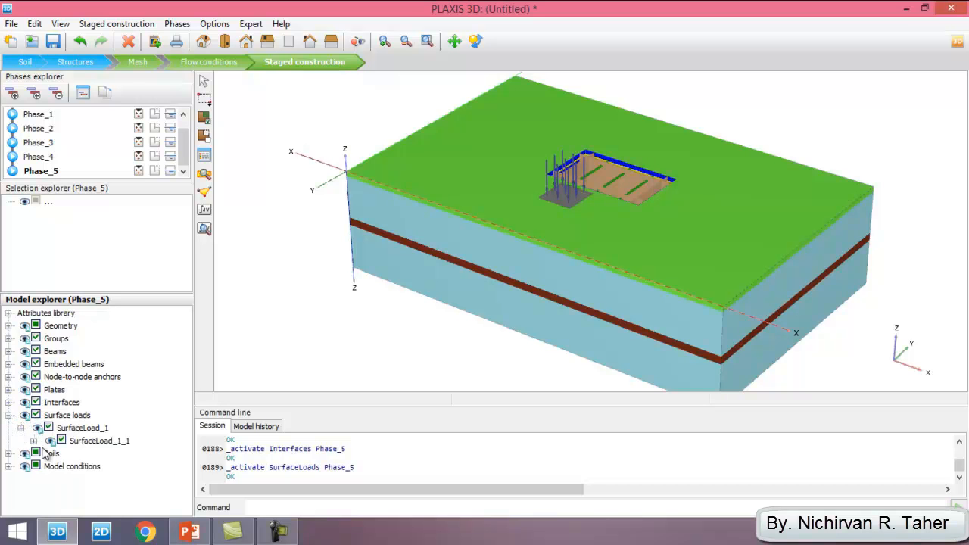
left_click(34, 441)
left_click(189, 533)
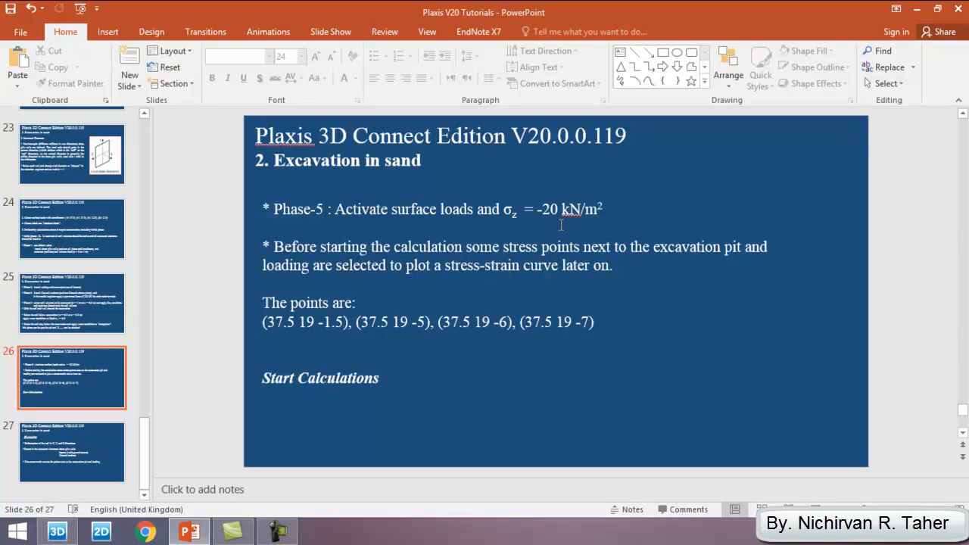
left_click(57, 532)
scroll(185, 412, "down", 3)
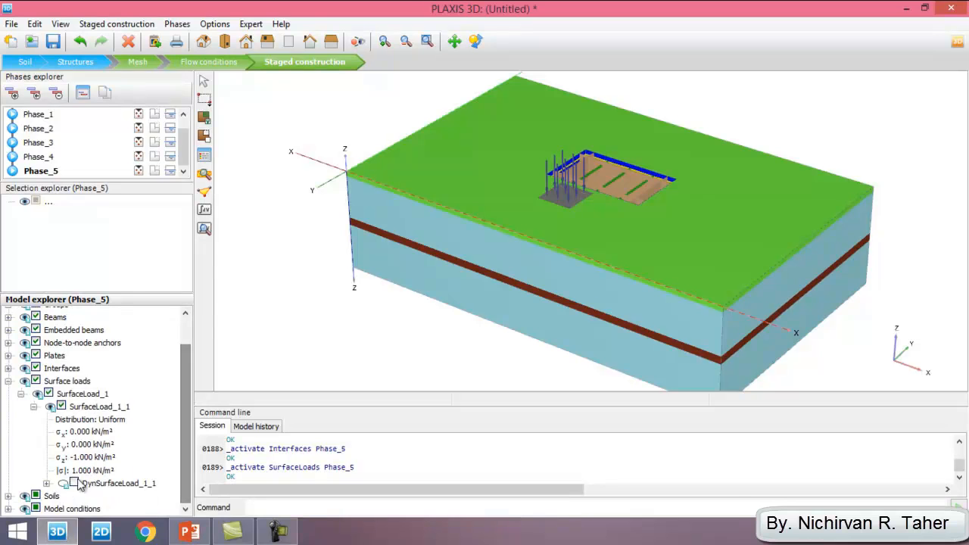
left_click(92, 458)
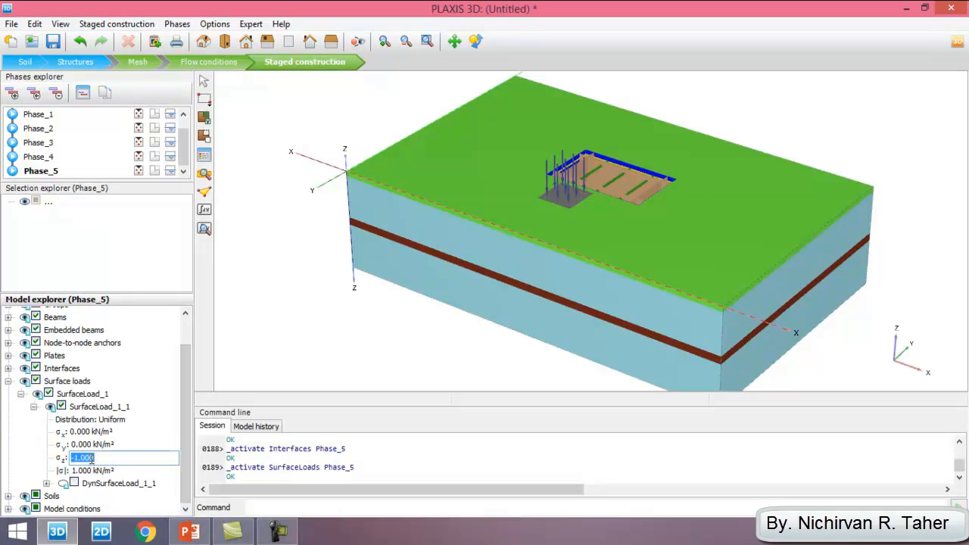
type("-20")
key("Return")
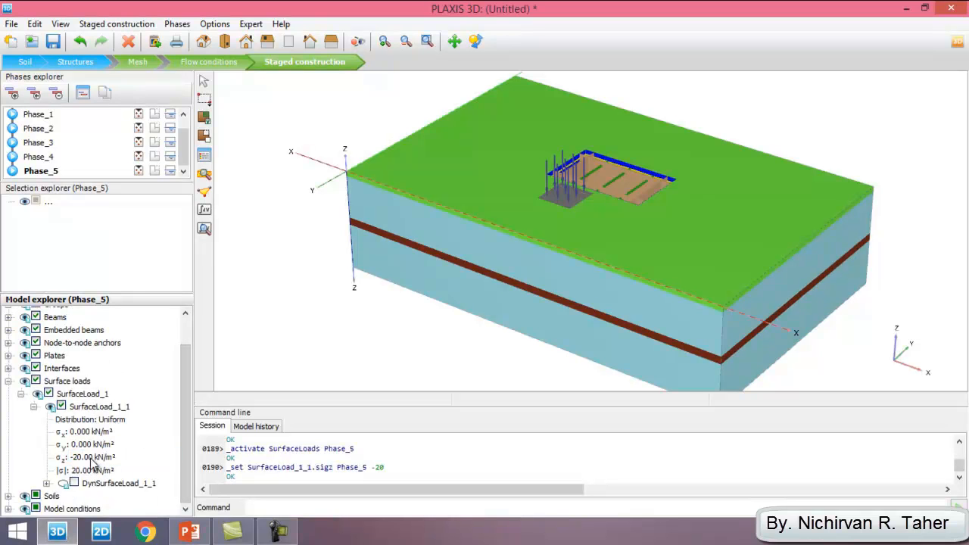
left_click(7, 380)
Activate all interfaces in Phase_1.
left_click(47, 115)
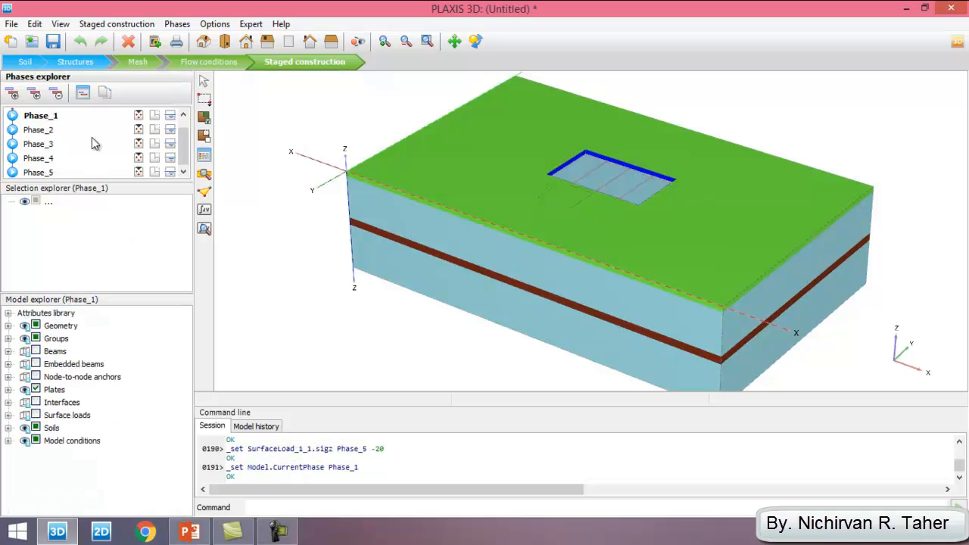
scroll(185, 148, "up", 1)
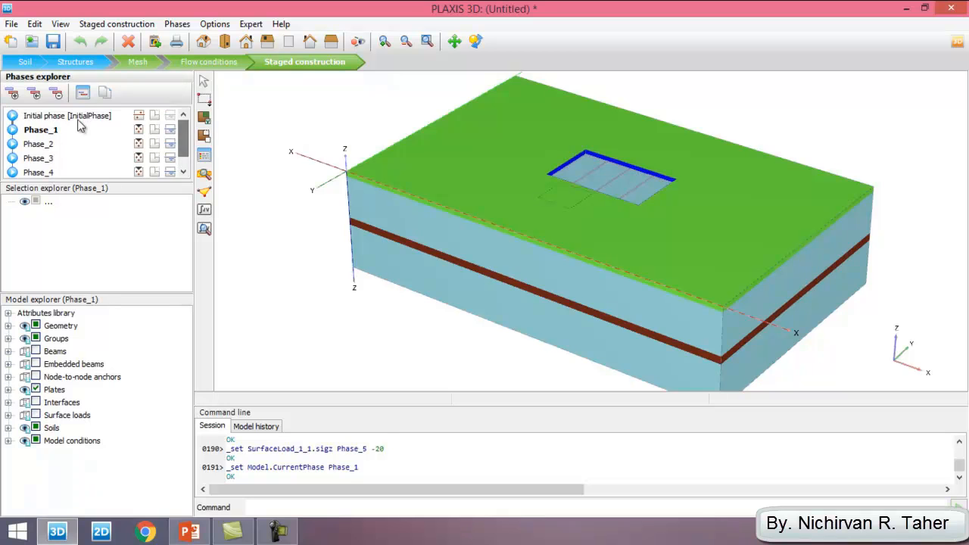
left_click(46, 115)
left_click(42, 130)
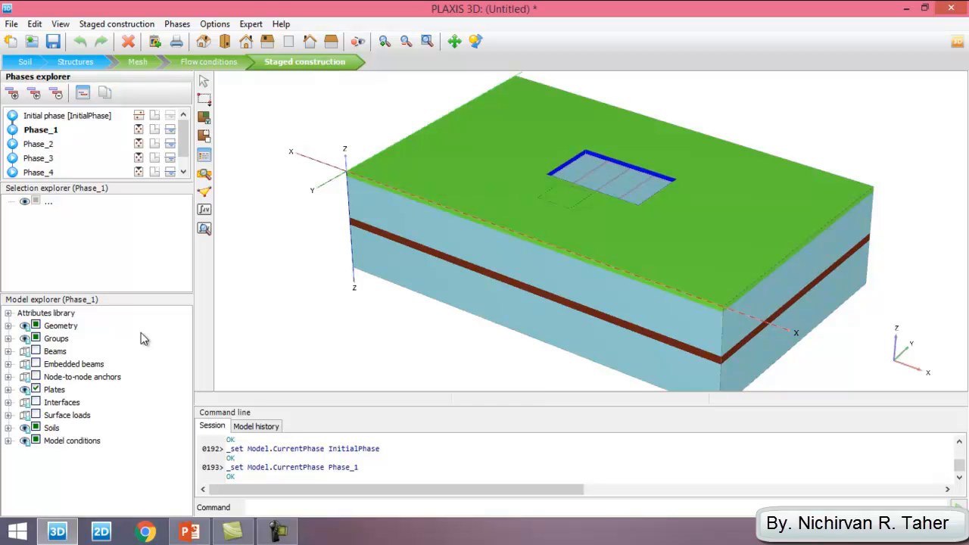
left_click(36, 402)
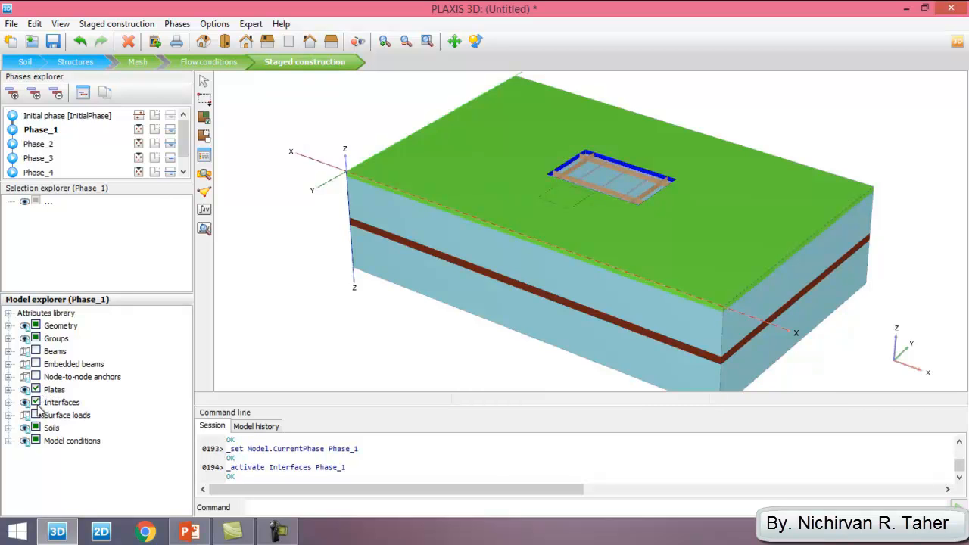
Review the active structures and the excavation in Phase_2 through Phase_5, viewing the model from different angles.
left_click(42, 145)
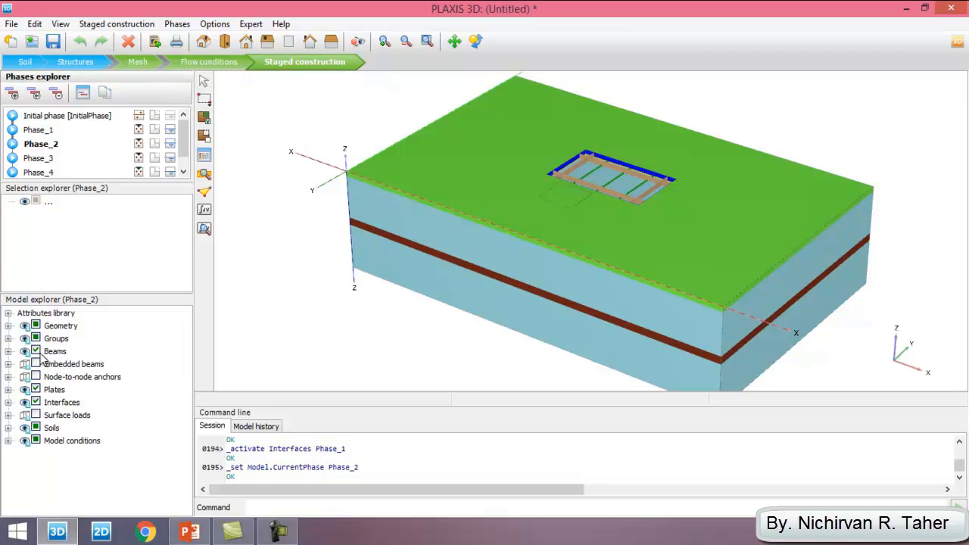
left_click(42, 158)
left_click(47, 172)
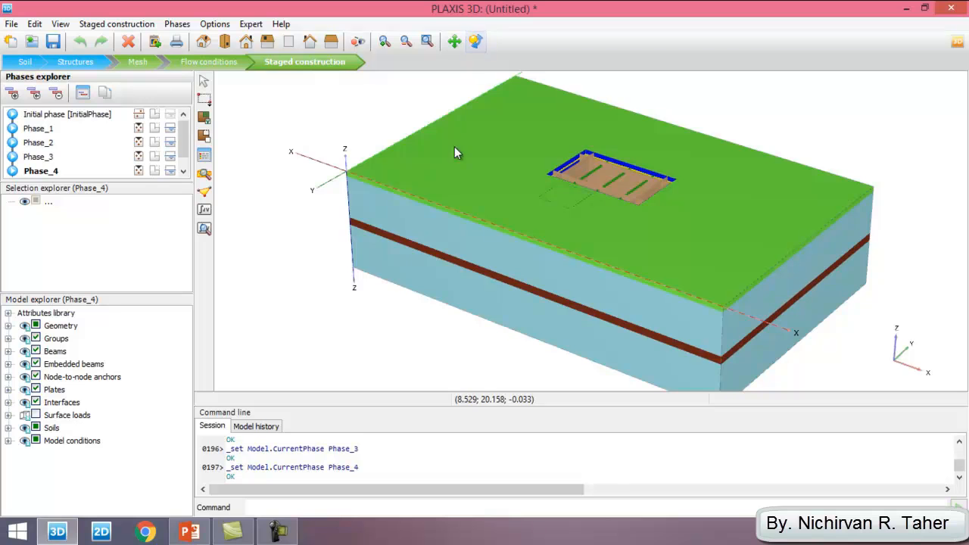
left_click_drag(454, 146, 419, 187)
left_click(475, 42)
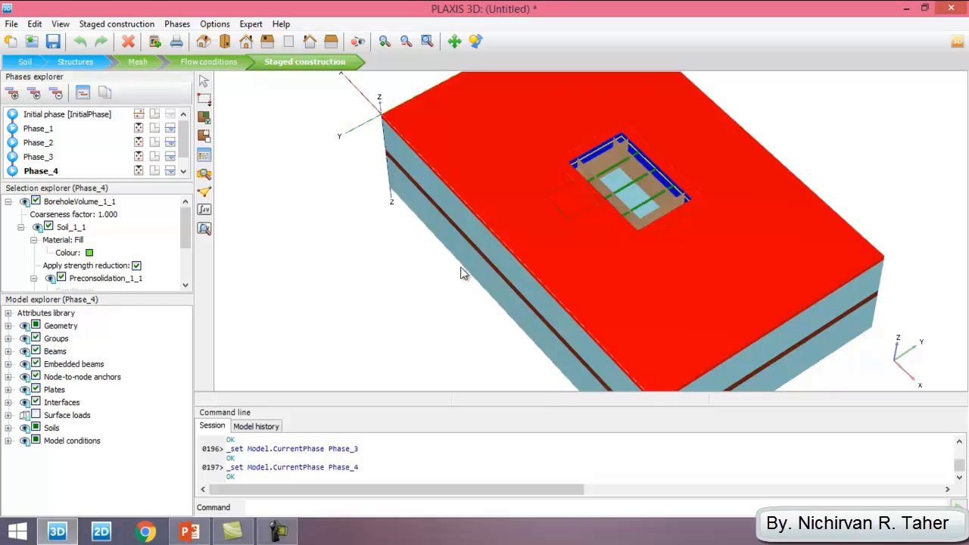
scroll(181, 144, "down", 1)
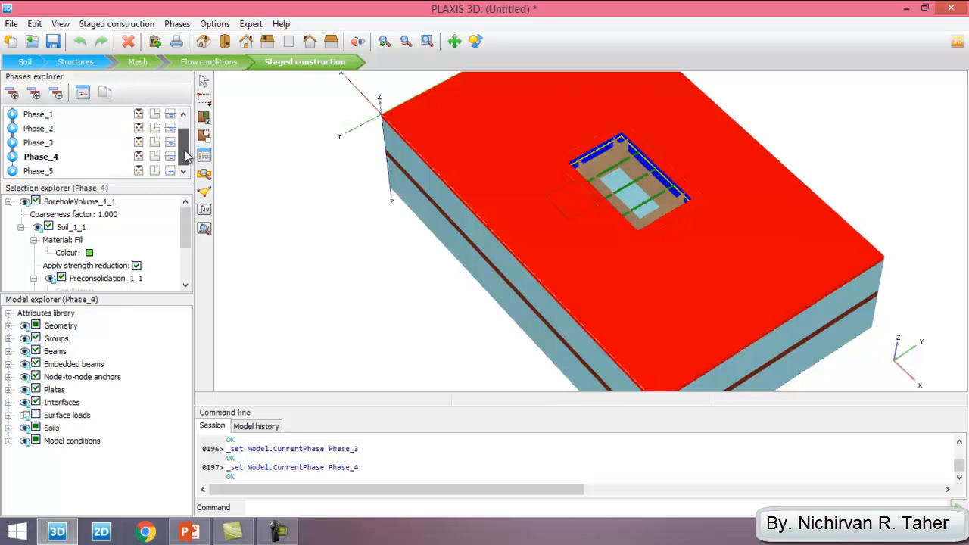
left_click(53, 171)
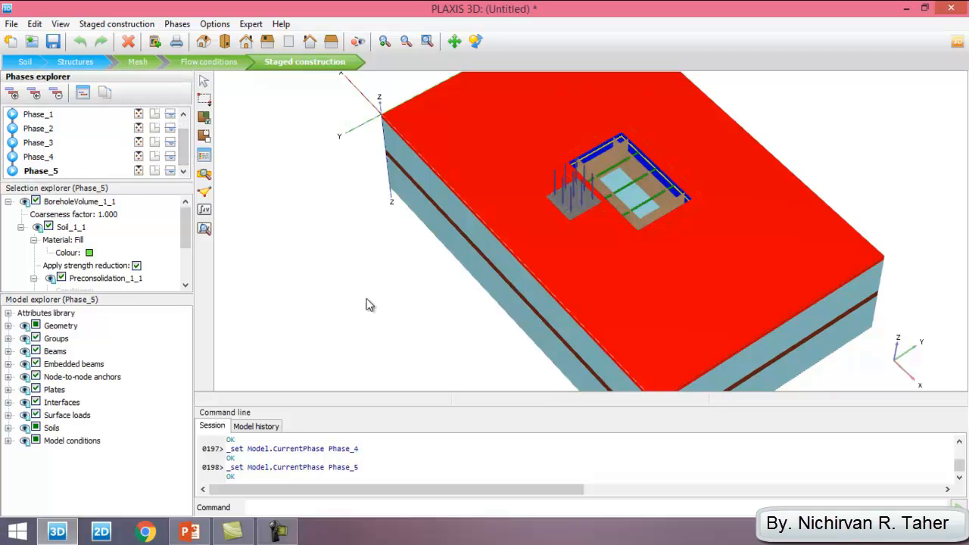
scroll(182, 155, "up", 1)
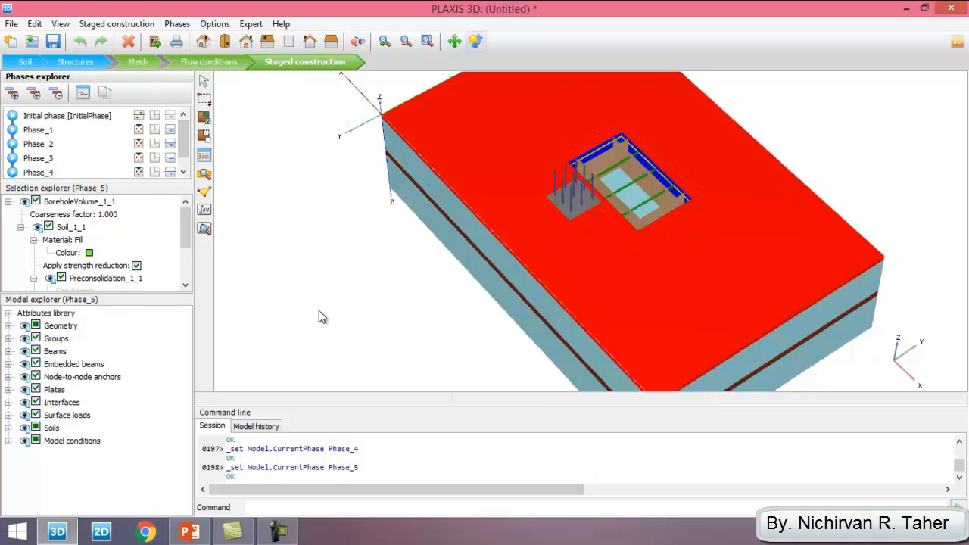
middle_click_drag(319, 310, 315, 283)
left_click(477, 44)
scroll(440, 145, "down", 5)
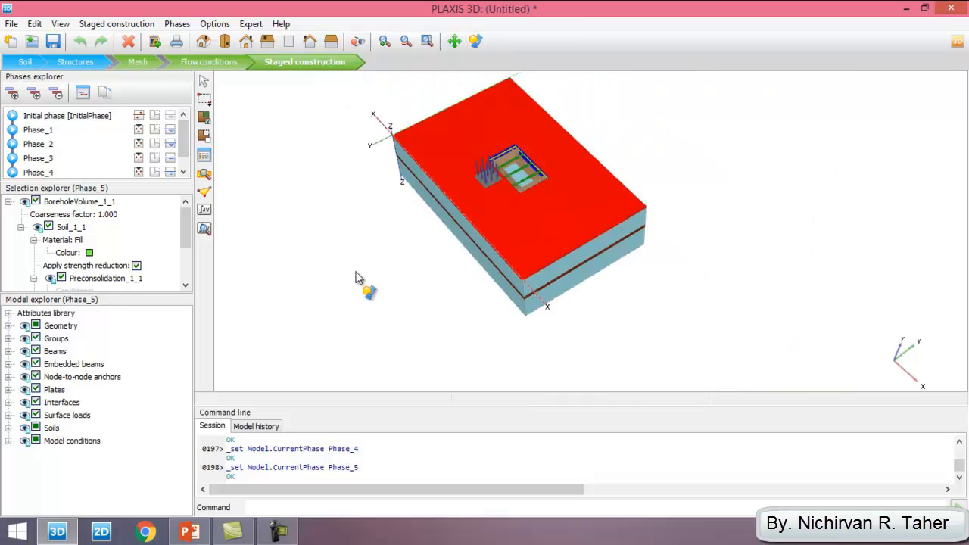
Check the stress point instructions on the slide and start selecting points for curves, which opens PLAXIS 3D Output.
left_click(189, 532)
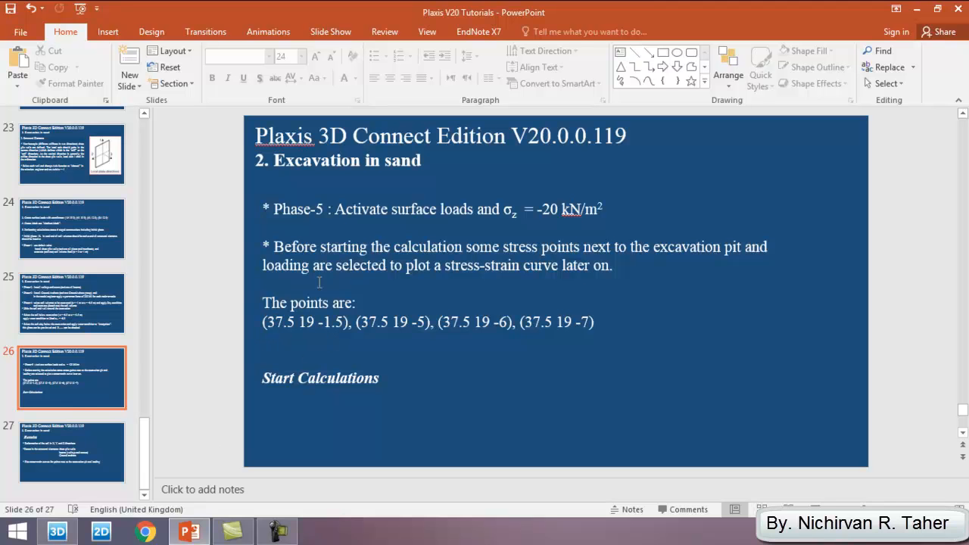
left_click(57, 532)
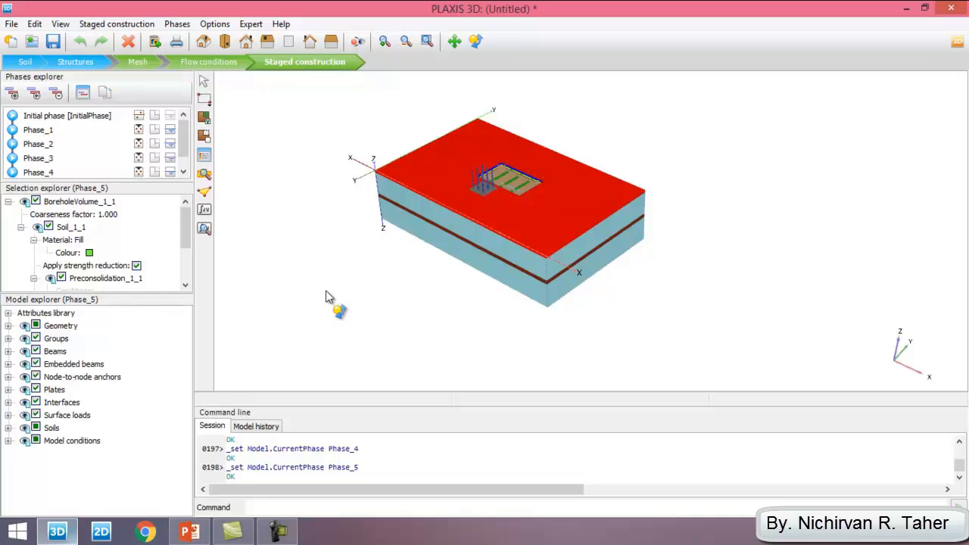
left_click(203, 194)
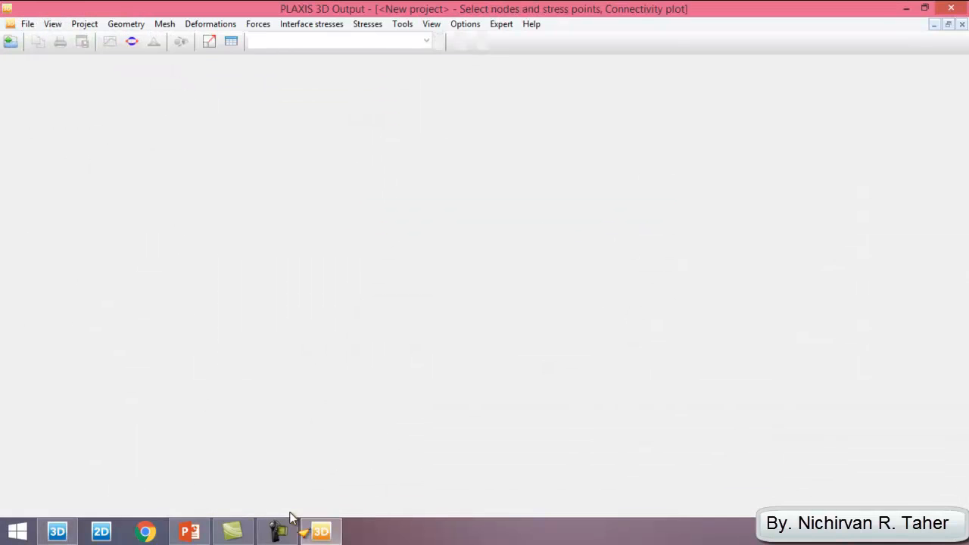
left_click(191, 533)
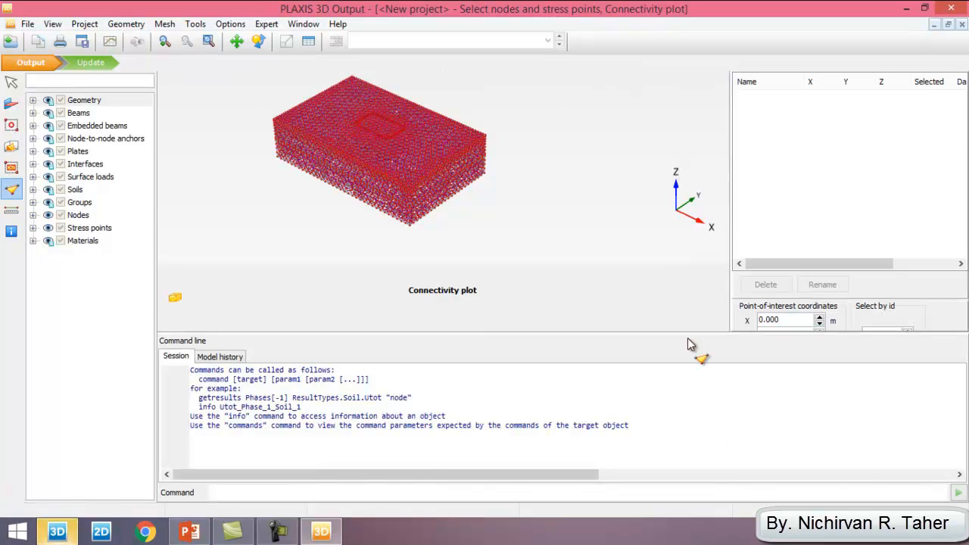
Set the point-of-interest coordinates to X 37.50 m and Y 19 m for the first stress point.
left_click_drag(680, 338, 689, 439)
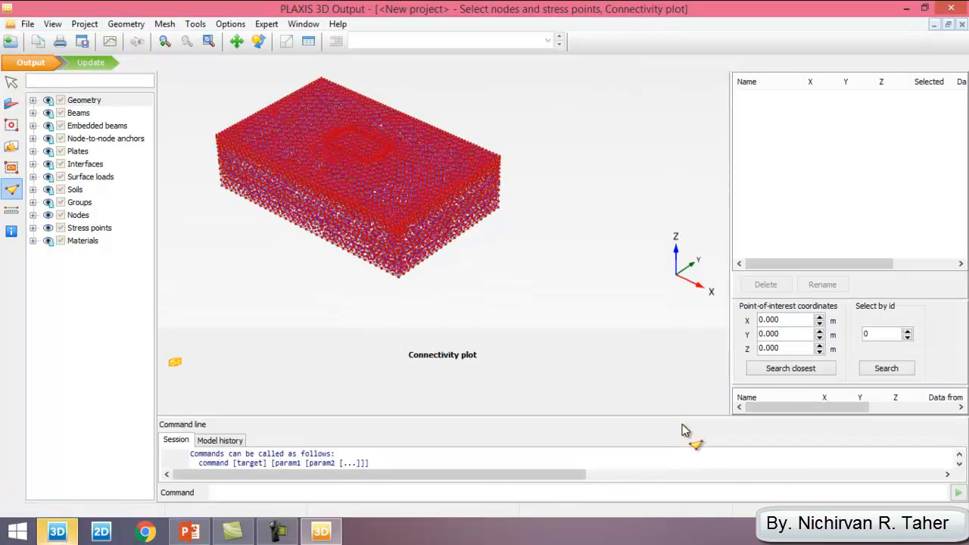
left_click_drag(801, 320, 723, 318)
type("37.50")
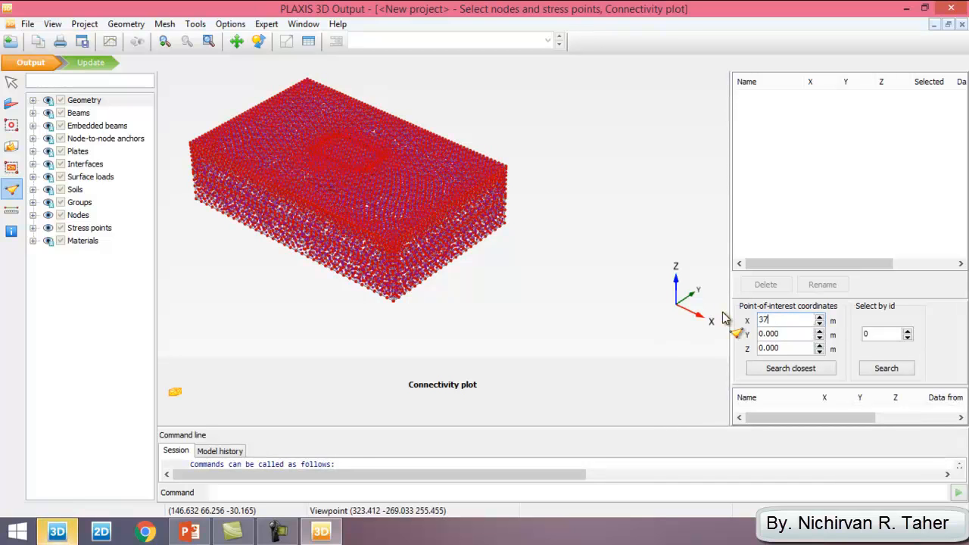
key("Tab")
type("19")
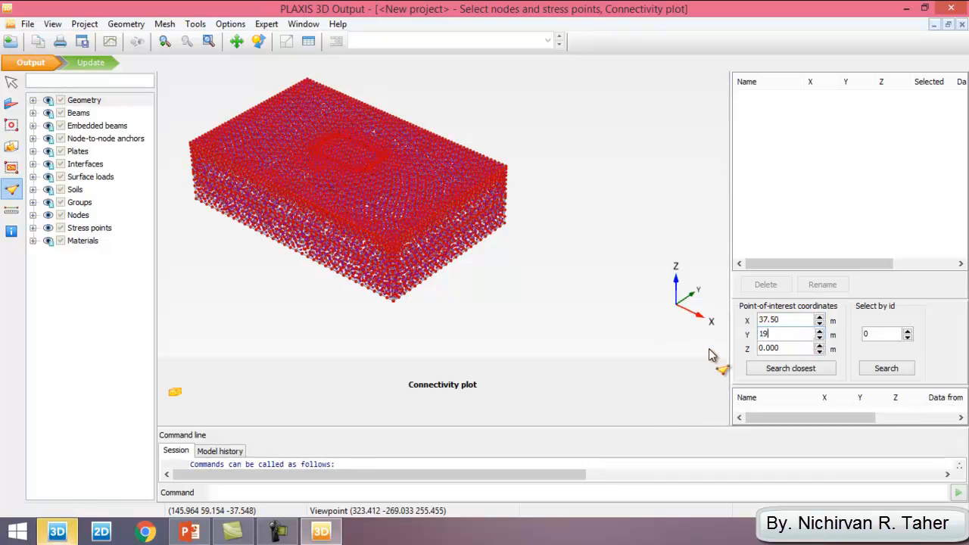
key("Tab")
Set the Z coordinate to -1.5 m as given on the slide, search the closest points and select Stress point 24392.
left_click(199, 535)
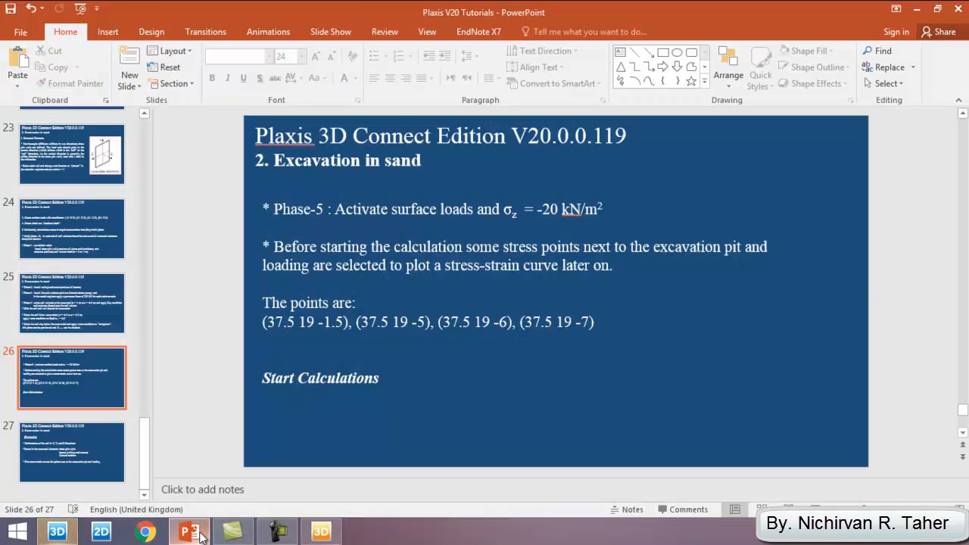
left_click(200, 535)
type("-1")
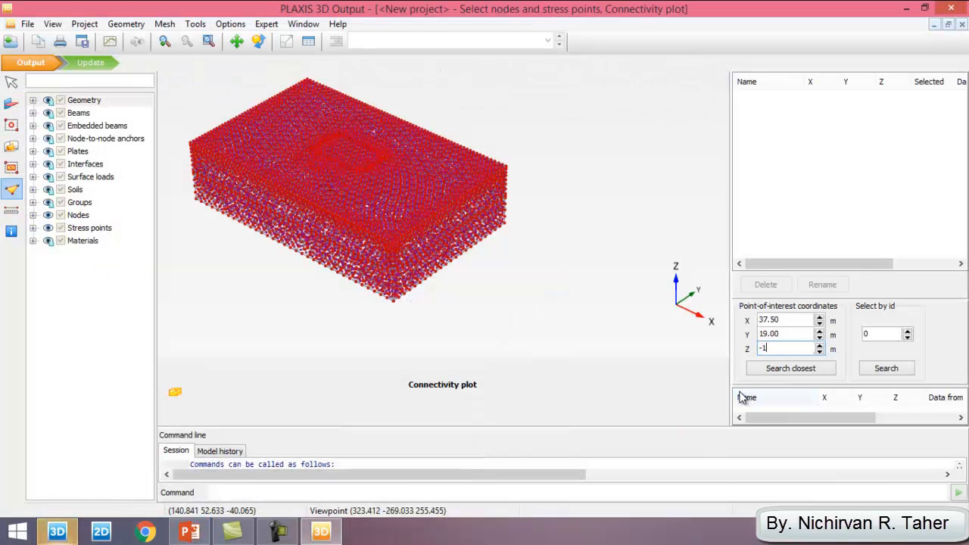
type(".5")
left_click(792, 374)
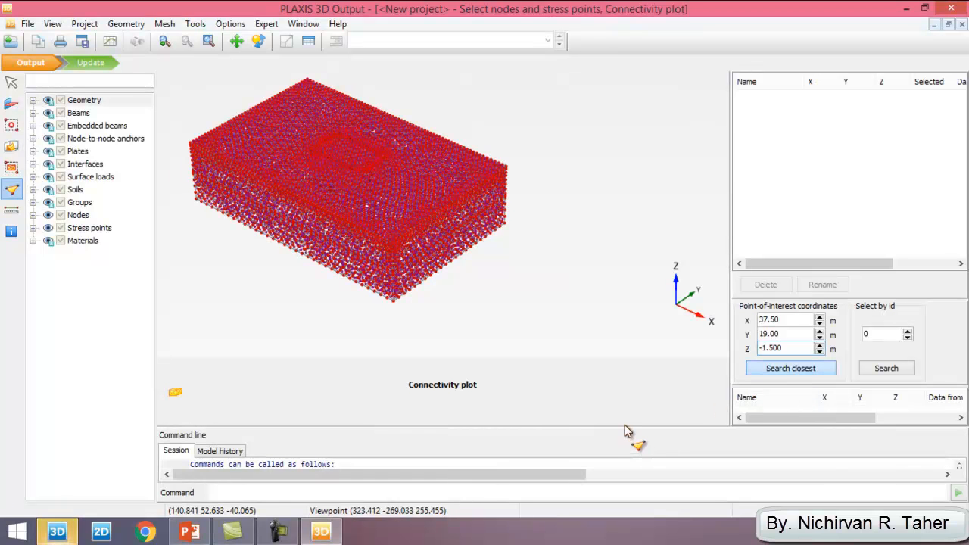
left_click_drag(626, 436, 616, 471)
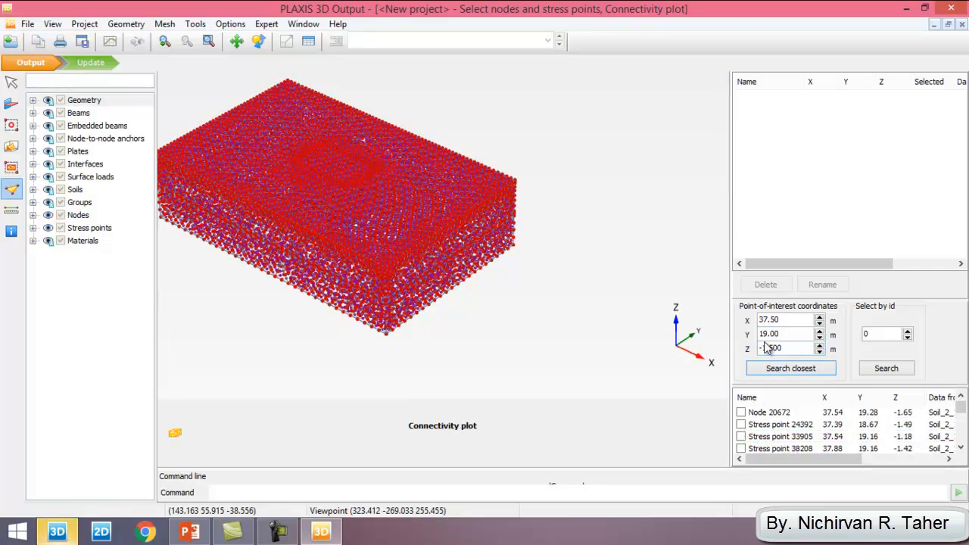
left_click(741, 425)
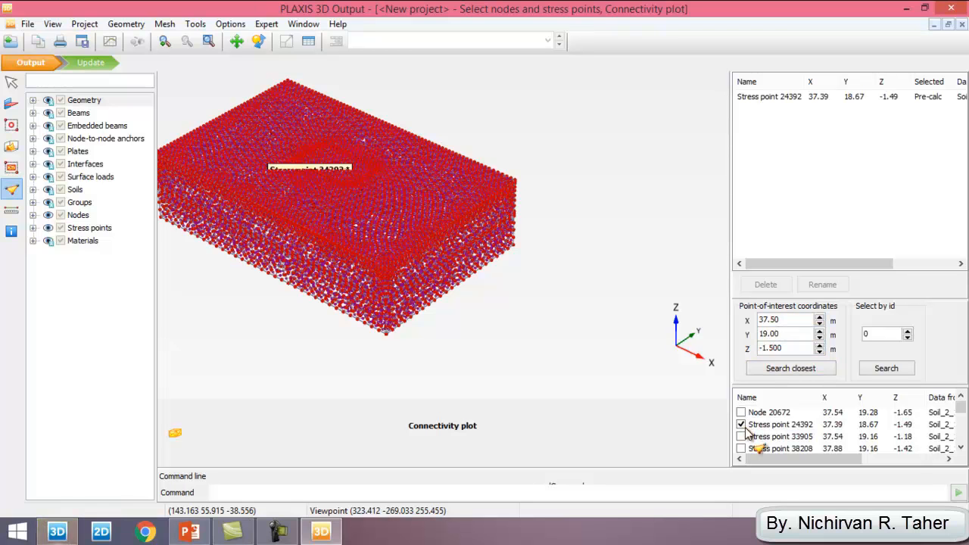
Check the slide for the second point, search the points closest to Z -5 m and select Stress point 29287.
left_click(197, 536)
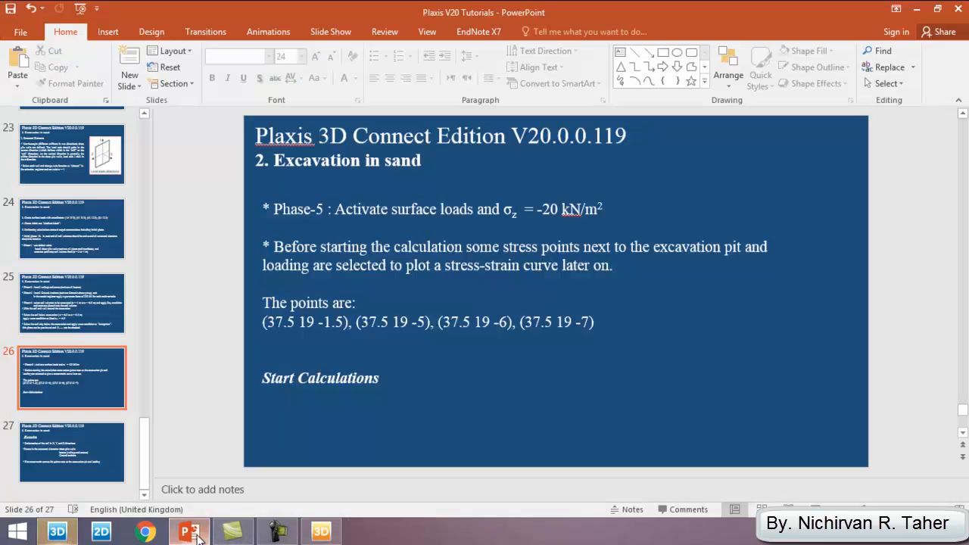
left_click(194, 535)
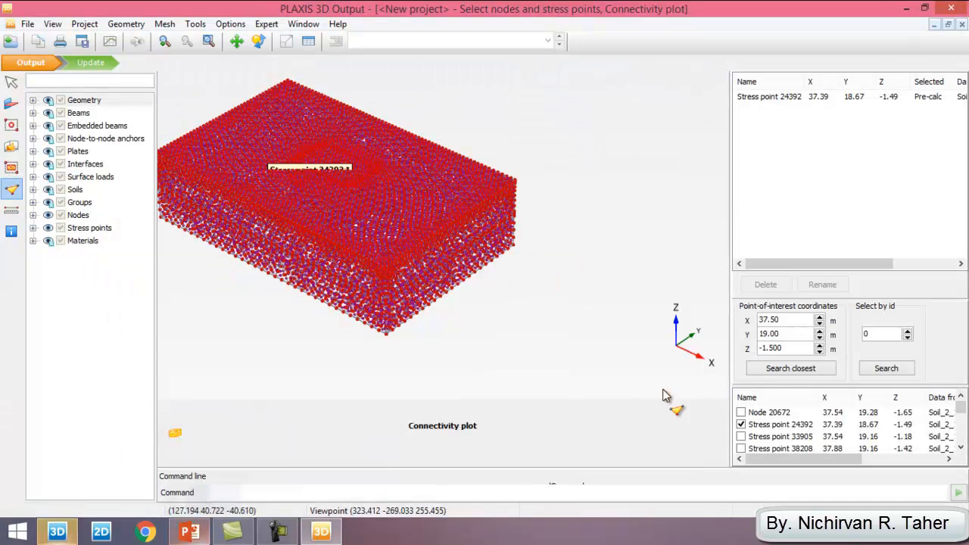
double_click(791, 348)
type("-5")
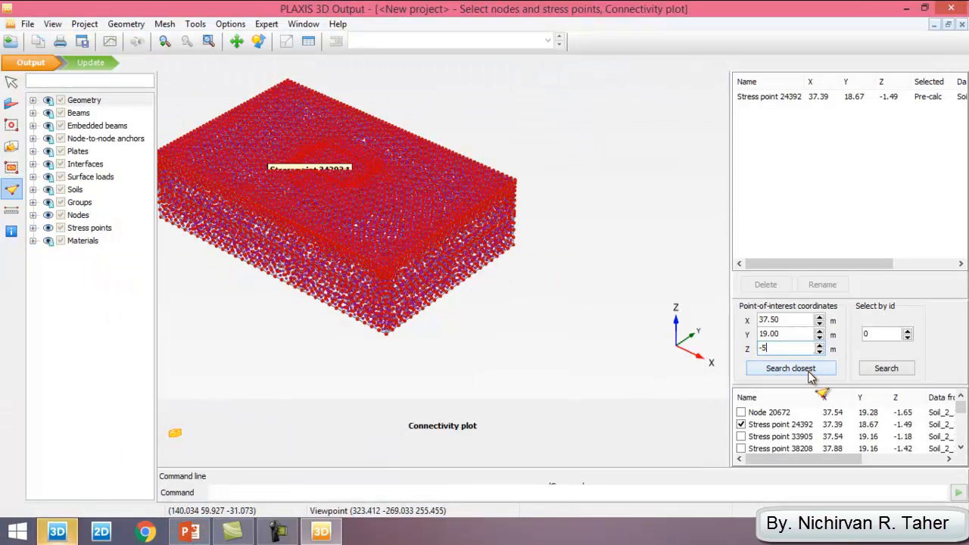
left_click(802, 369)
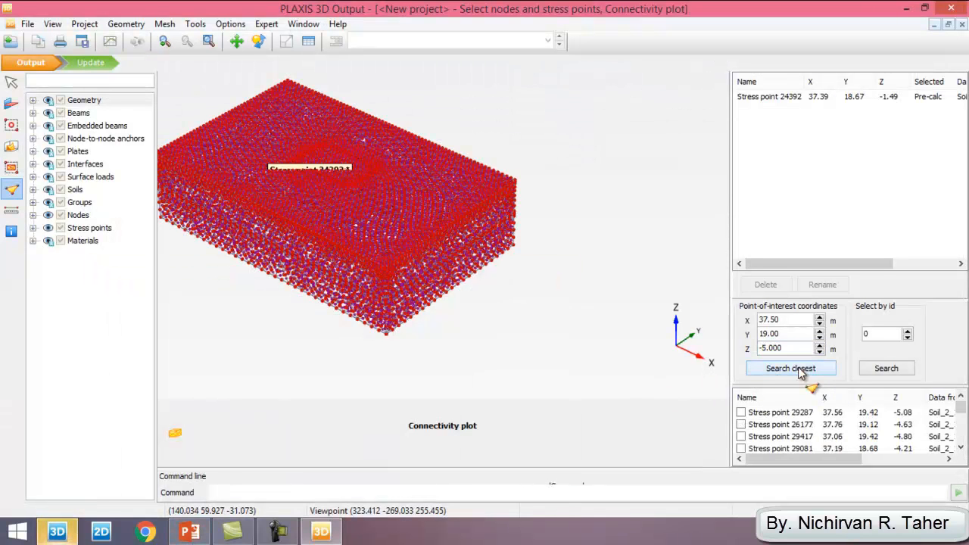
left_click(741, 412)
Search the points closest to Z -6 m and select Stress point 29288.
left_click_drag(794, 349, 754, 350)
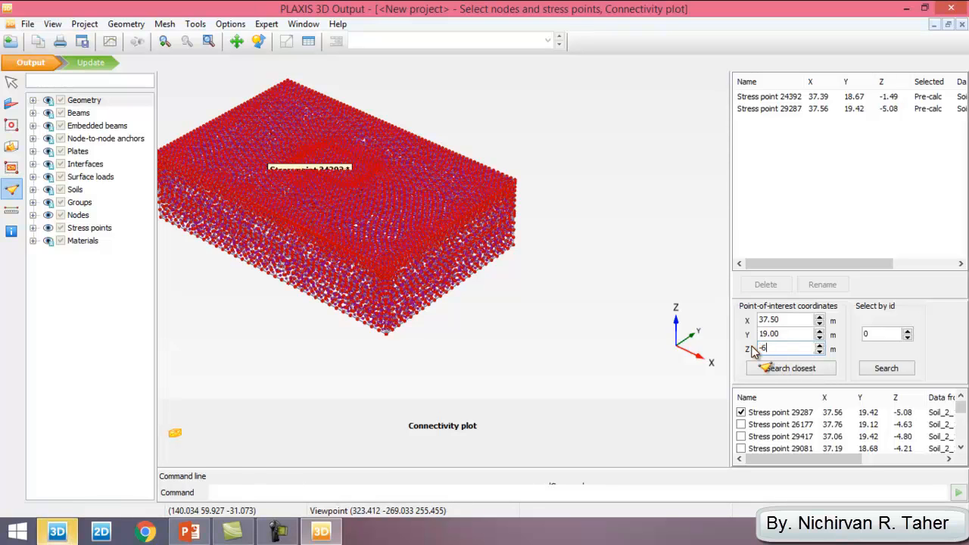
type("-6")
left_click(780, 369)
left_click(742, 412)
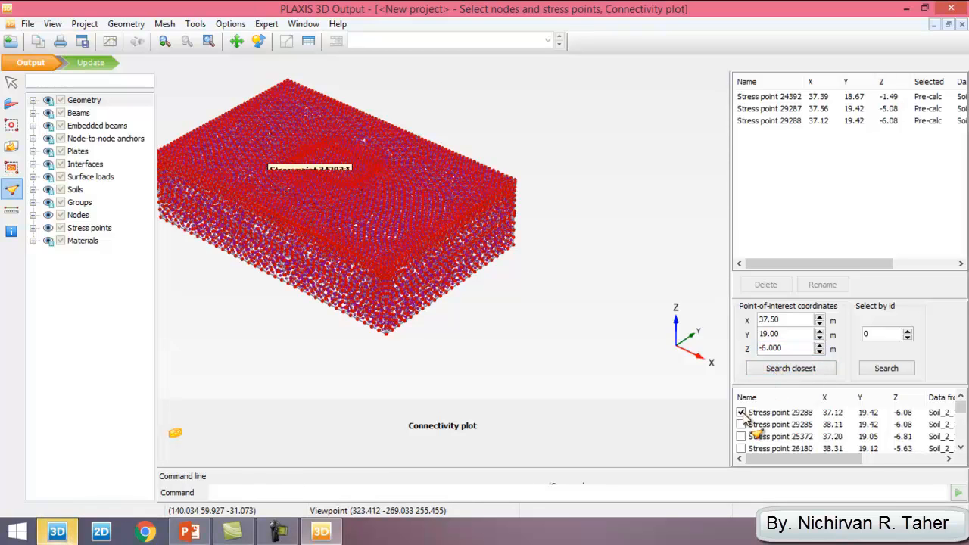
Search the points closest to Z -7 m as listed on the slide, select Stress point 25372 and update the point selection.
left_click(191, 533)
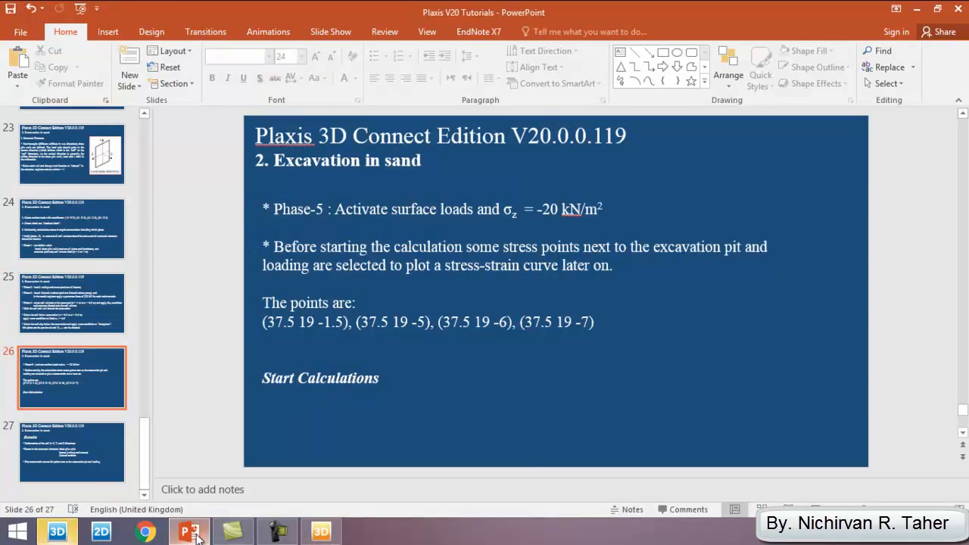
left_click(191, 533)
left_click_drag(803, 348, 733, 356)
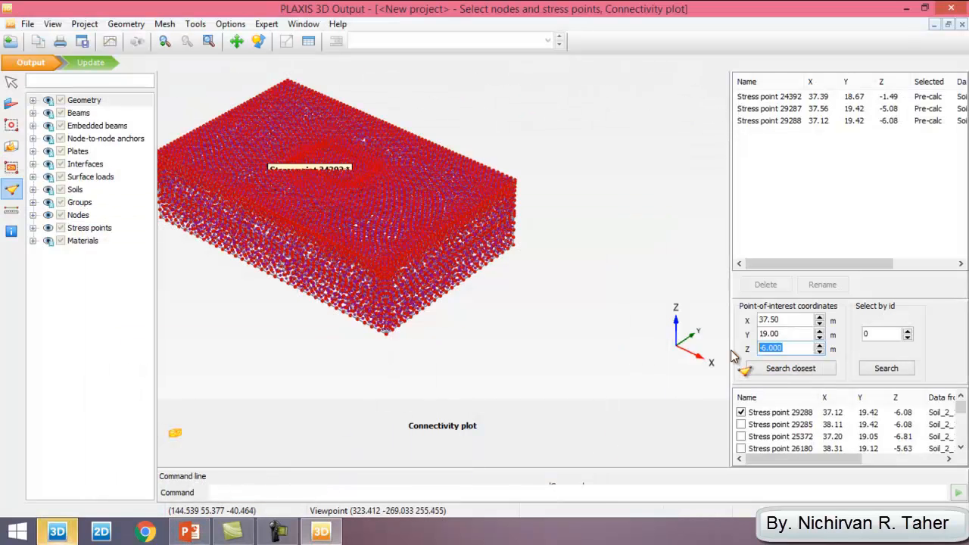
type("-7")
left_click(795, 368)
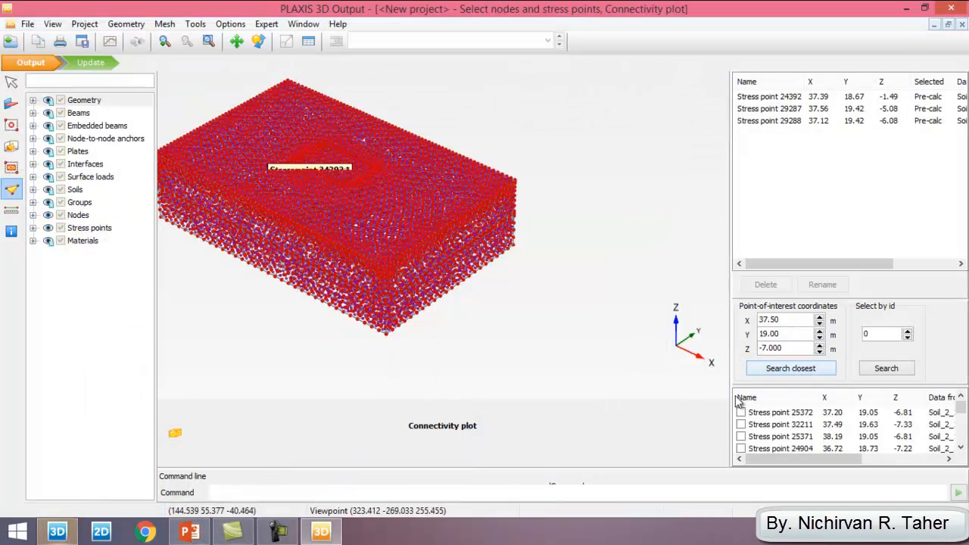
left_click(741, 413)
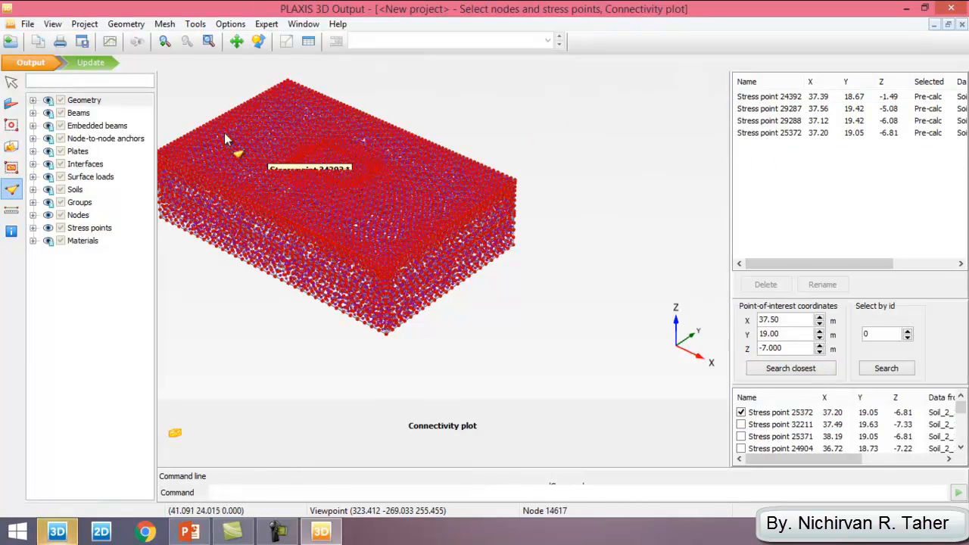
left_click(94, 64)
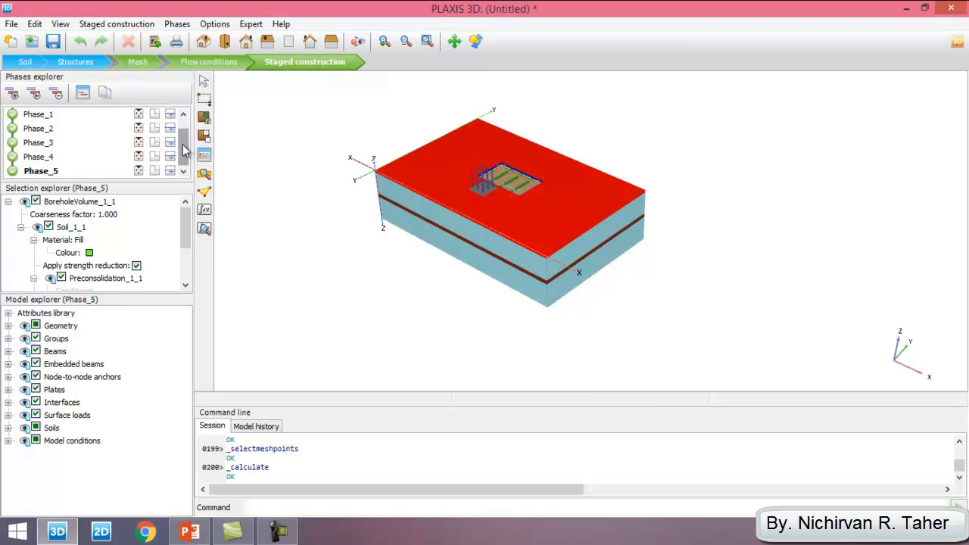
View the calculation results of Phase_5 in PLAXIS 3D Output and display the material colours on the deformed mesh.
mouse_move(185, 148)
left_mouse_down()
mouse_move(185, 124)
mouse_move(185, 151)
left_mouse_up()
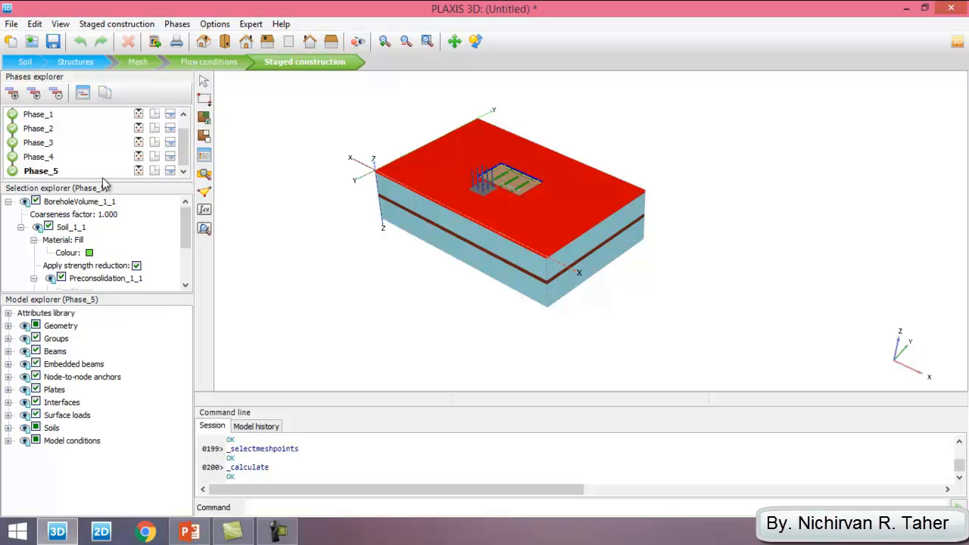
left_click(205, 229)
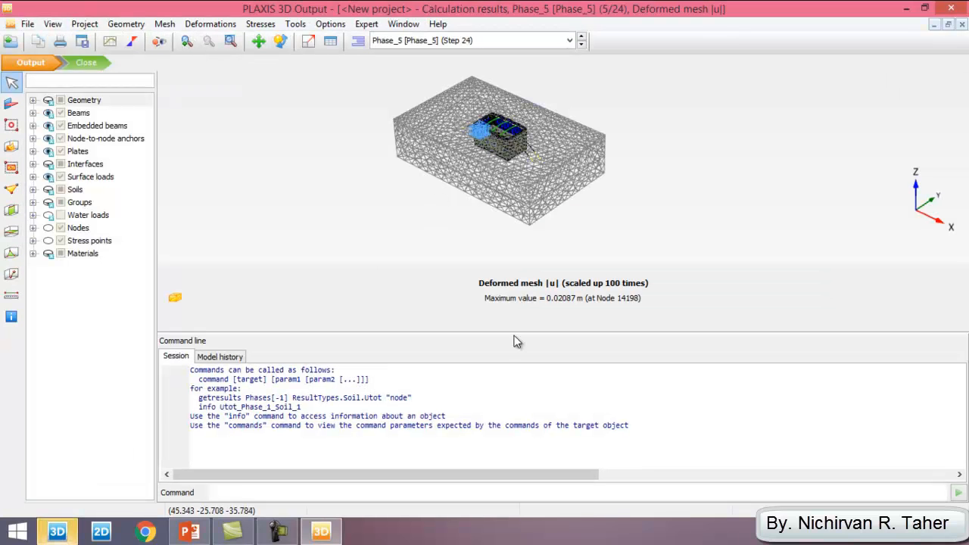
left_click_drag(515, 333, 526, 454)
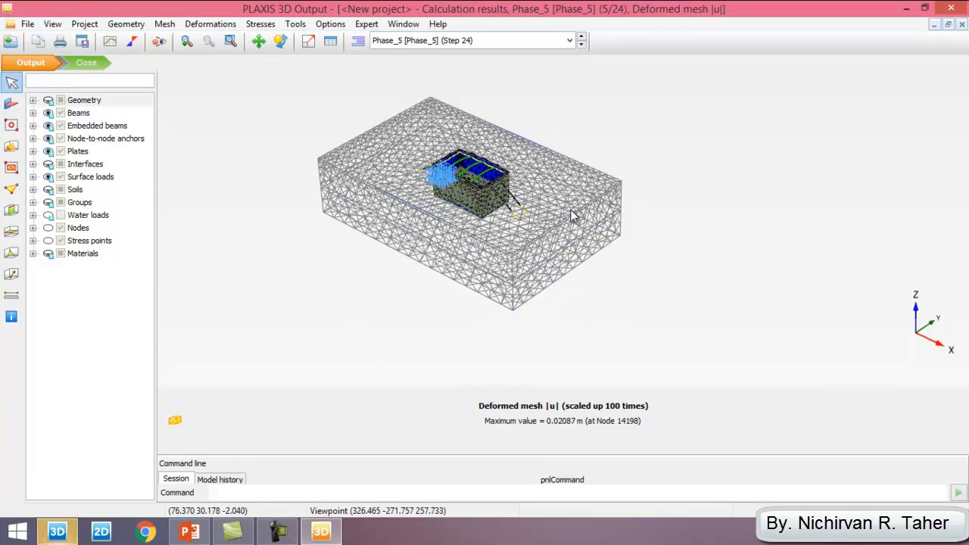
left_click(165, 23)
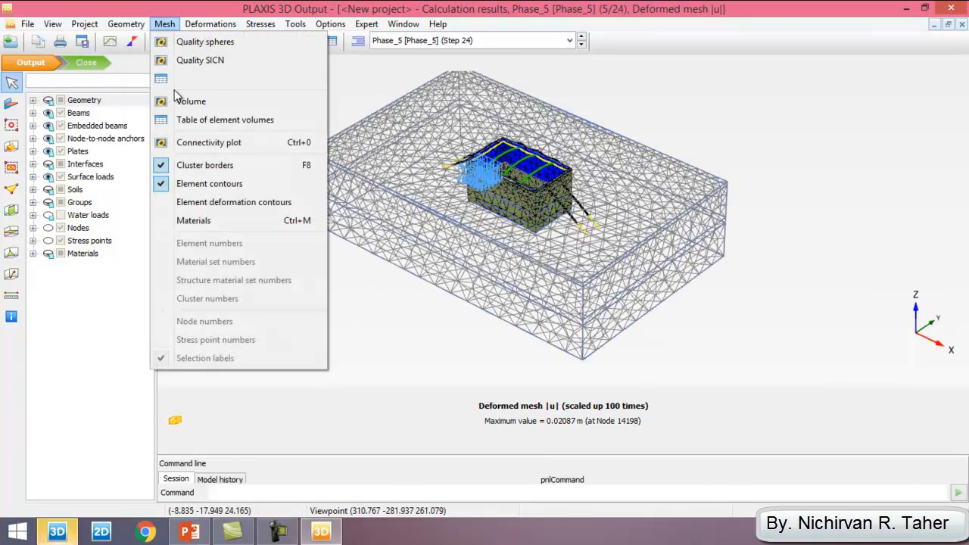
left_click(191, 217)
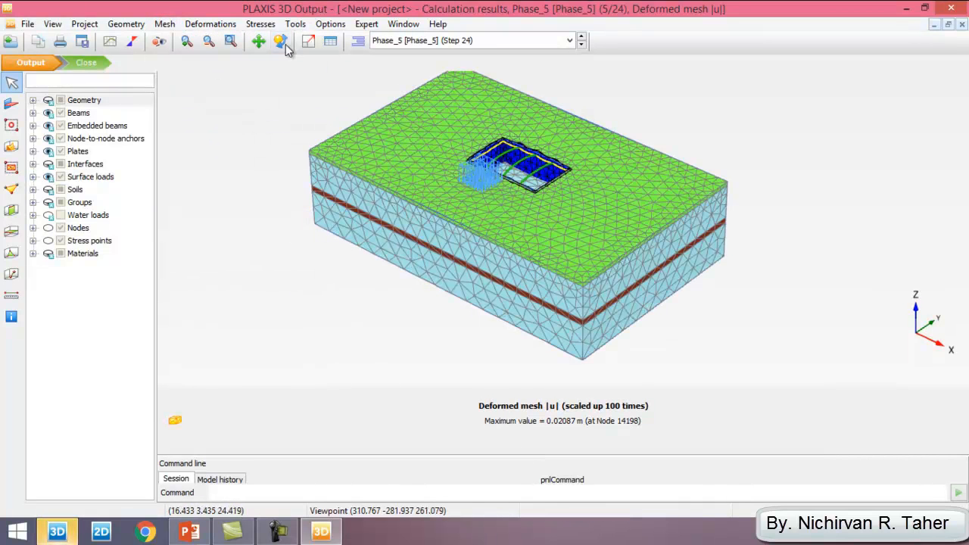
Display the total displacements u_x for Phase_5 and examine them around the excavation from a different angle.
left_click(209, 25)
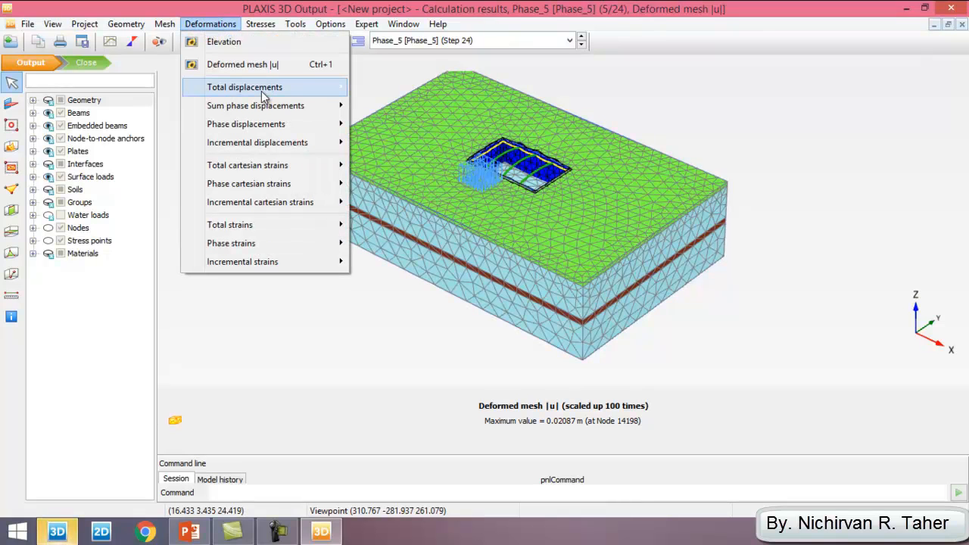
mouse_move(291, 89)
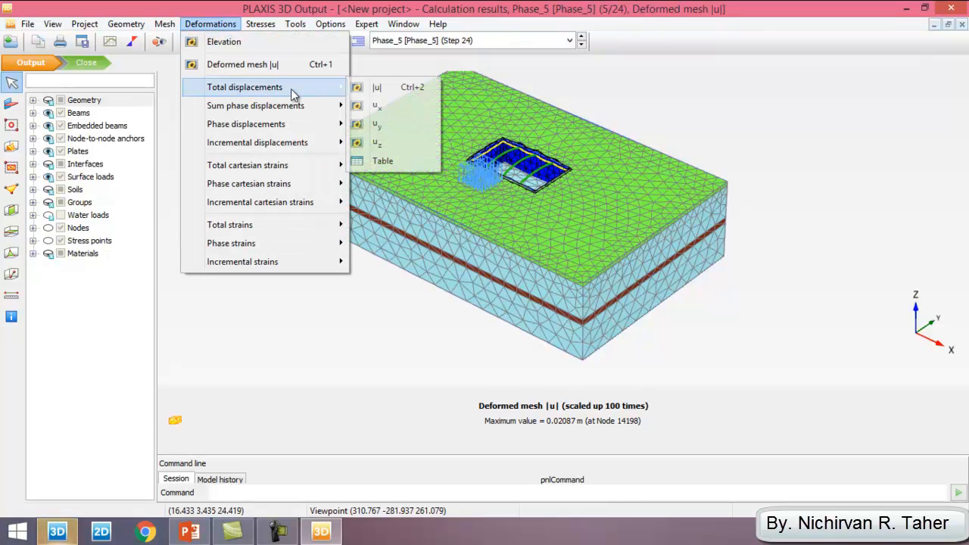
left_click(385, 106)
scroll(712, 252, "down", 1)
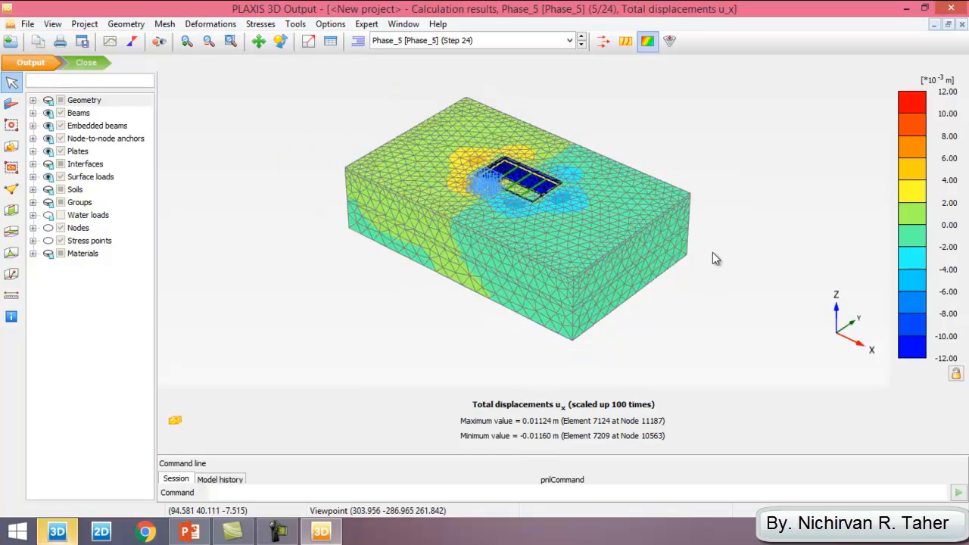
scroll(479, 153, "up", 1)
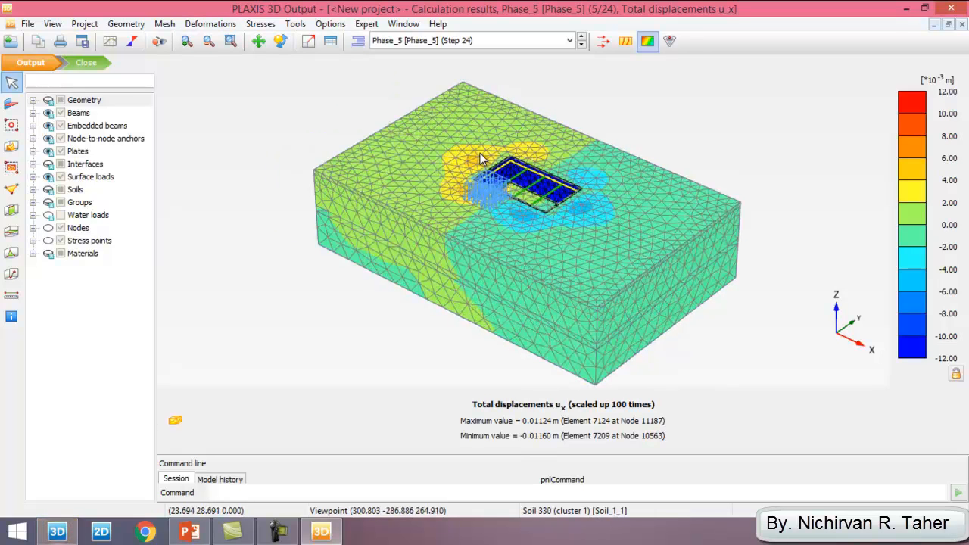
left_click(280, 41)
left_click_drag(697, 274, 661, 278)
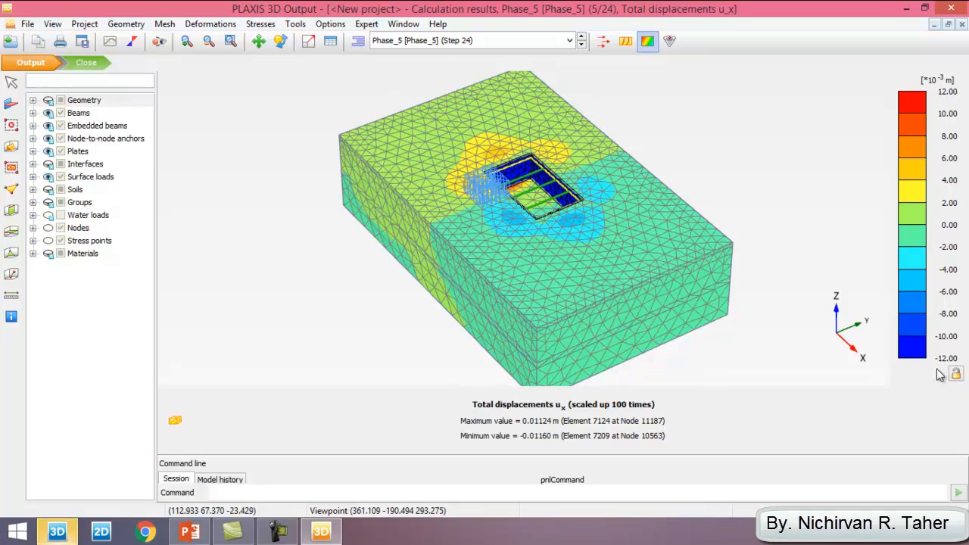
Display the total displacements u_y for Phase_5.
left_click(219, 25)
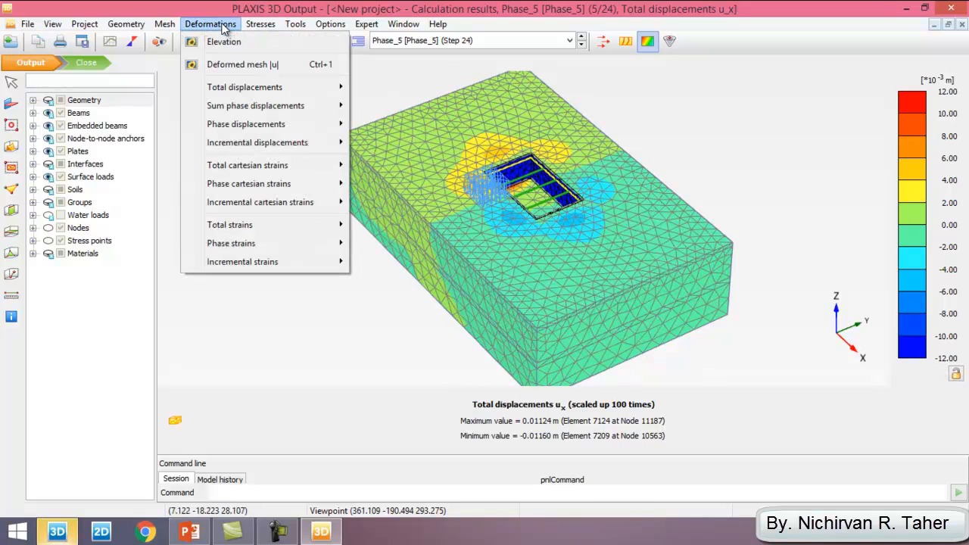
mouse_move(283, 89)
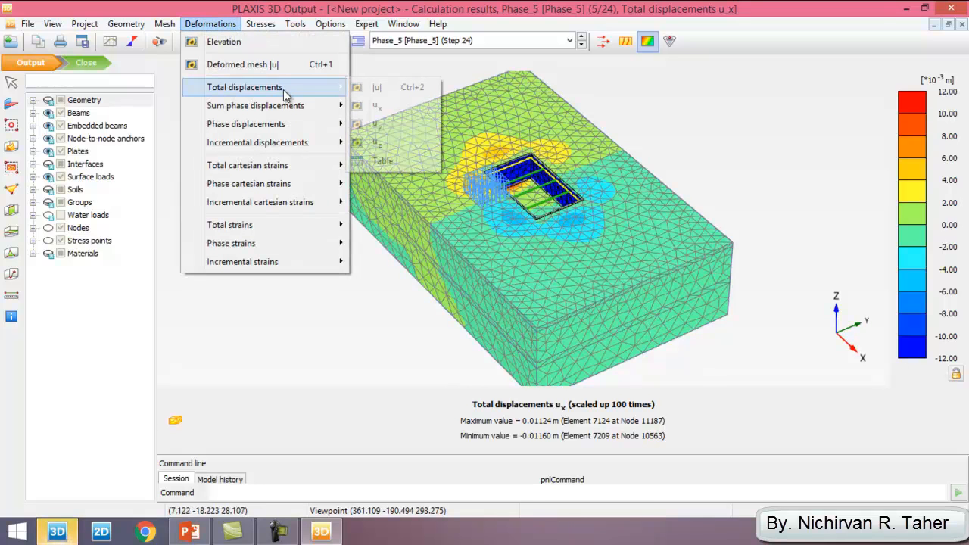
left_click(382, 126)
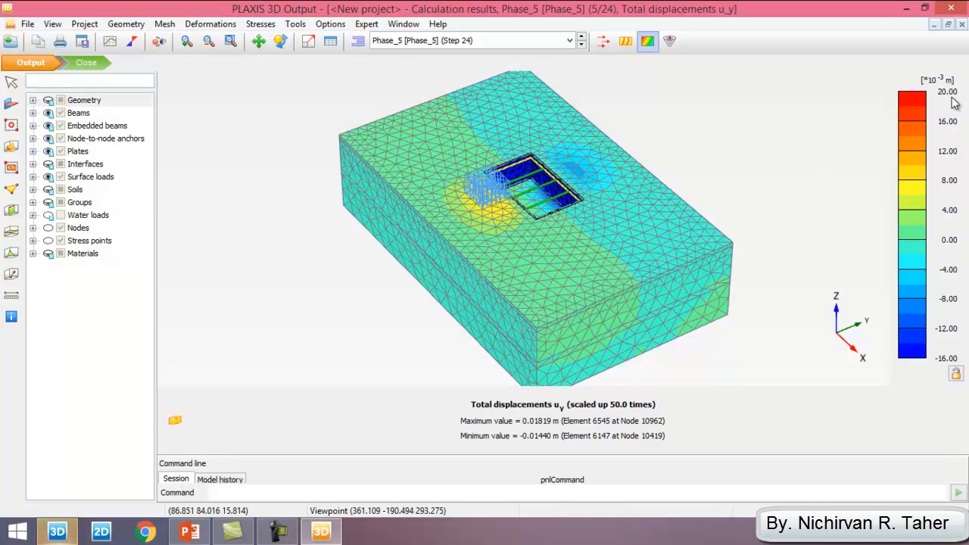
Display the total displacements u_z for Phase_5, then check the required results on the slide in PowerPoint.
left_click(209, 26)
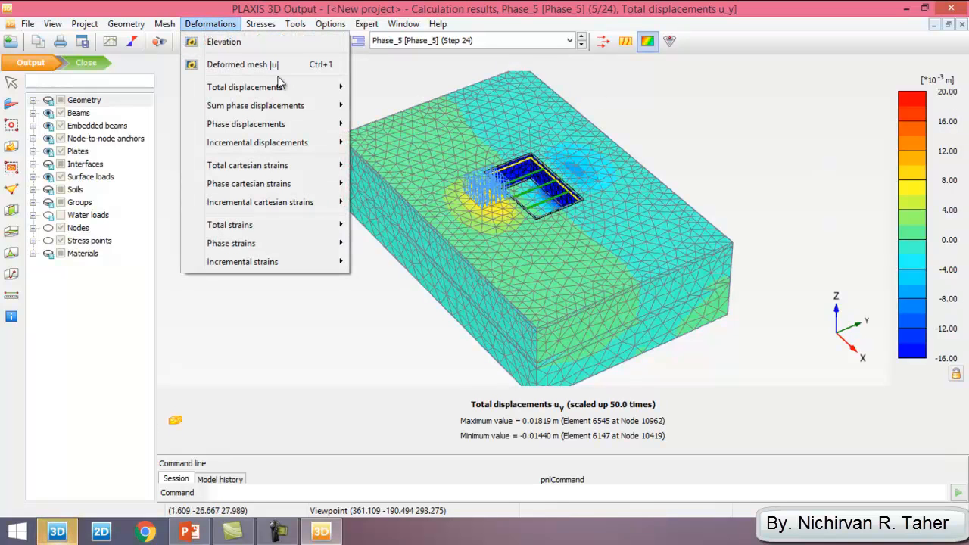
mouse_move(304, 83)
left_click(398, 143)
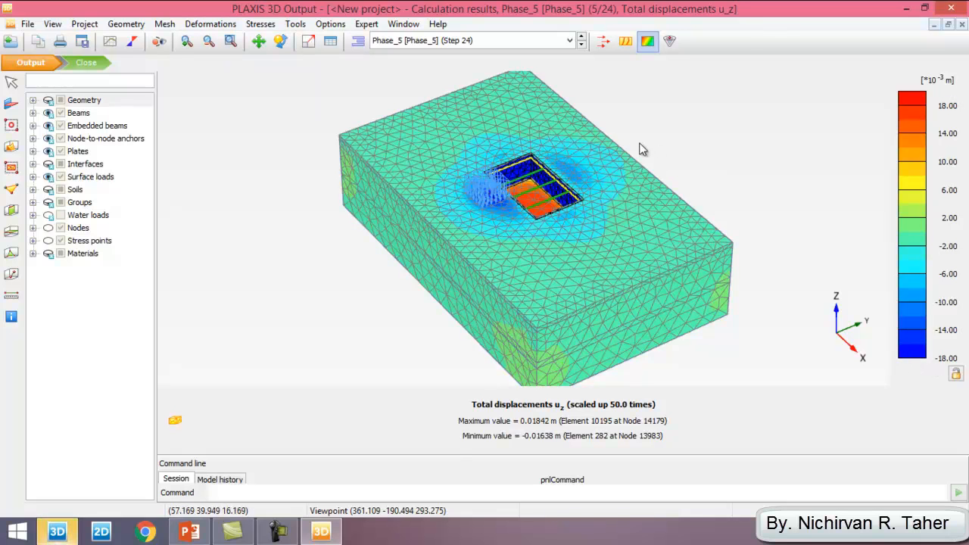
left_click(190, 533)
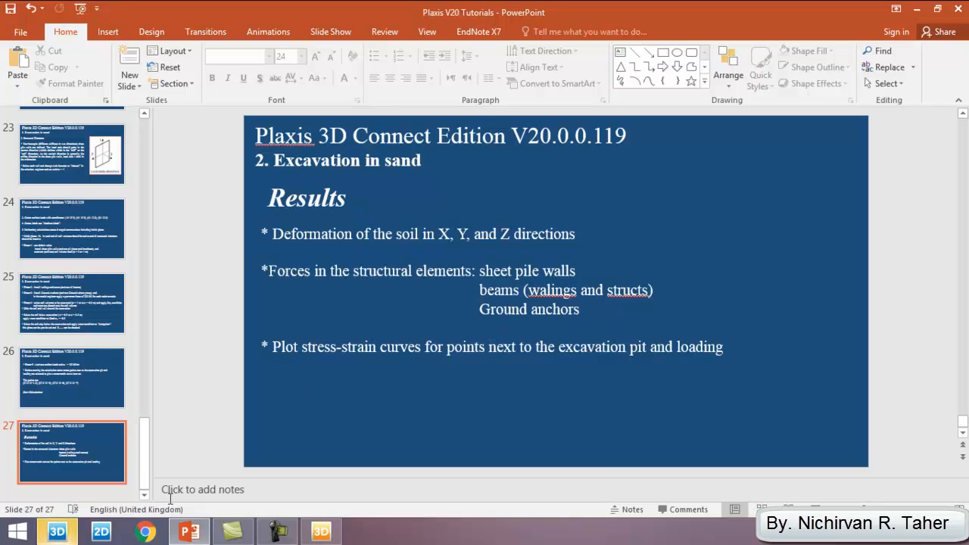
Look over the excavation model in PLAXIS 3D, then examine the Phase_5 u_z displacements around the pit and surface load in PLAXIS 3D Output.
left_click(73, 536)
scroll(530, 171, "up", 4)
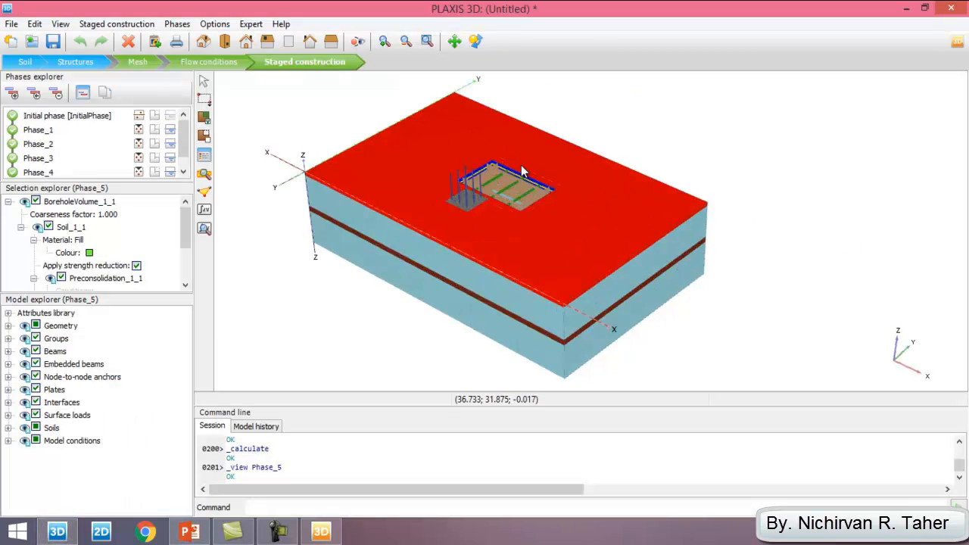
scroll(560, 151, "down", 2)
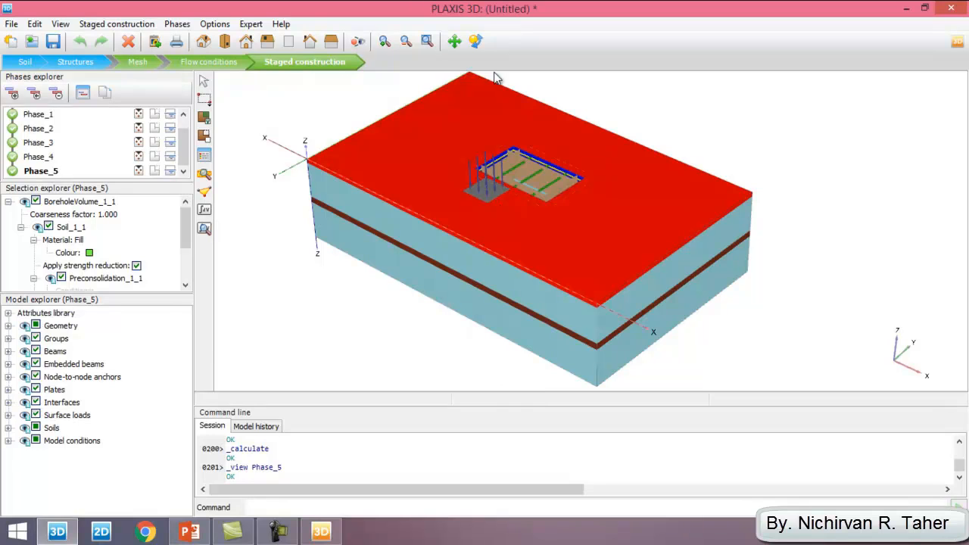
left_click(469, 45)
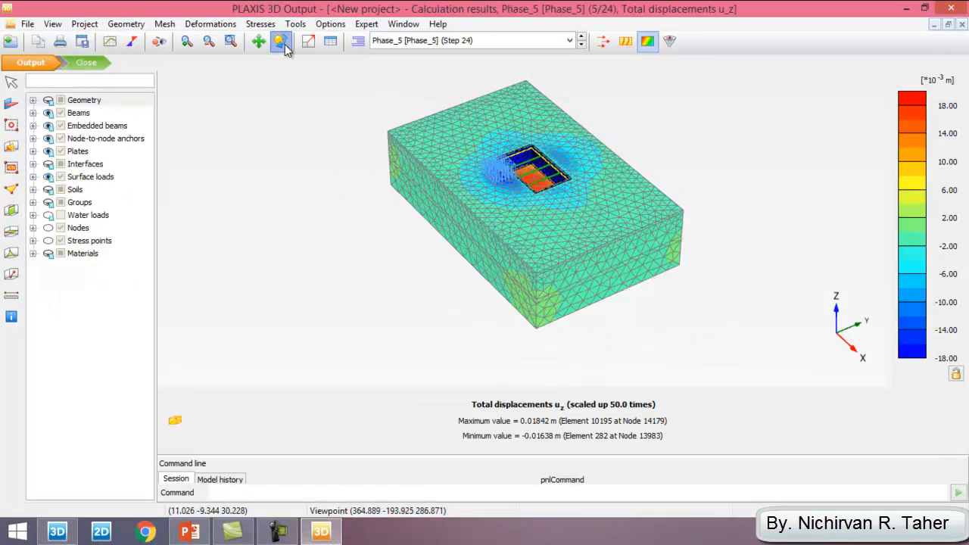
left_click_drag(313, 172, 426, 187)
scroll(574, 155, "up", 3)
scroll(574, 156, "up", 2)
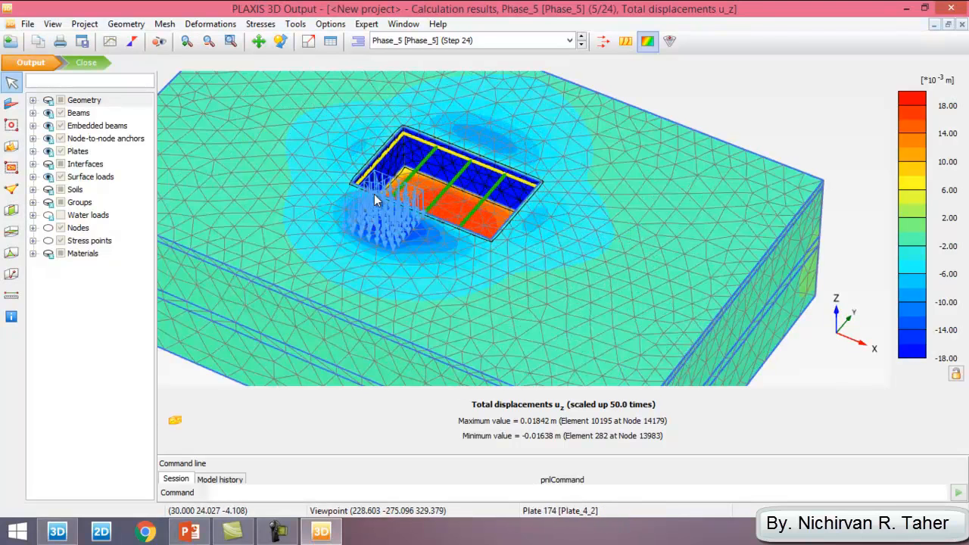
scroll(517, 178, "down", 2)
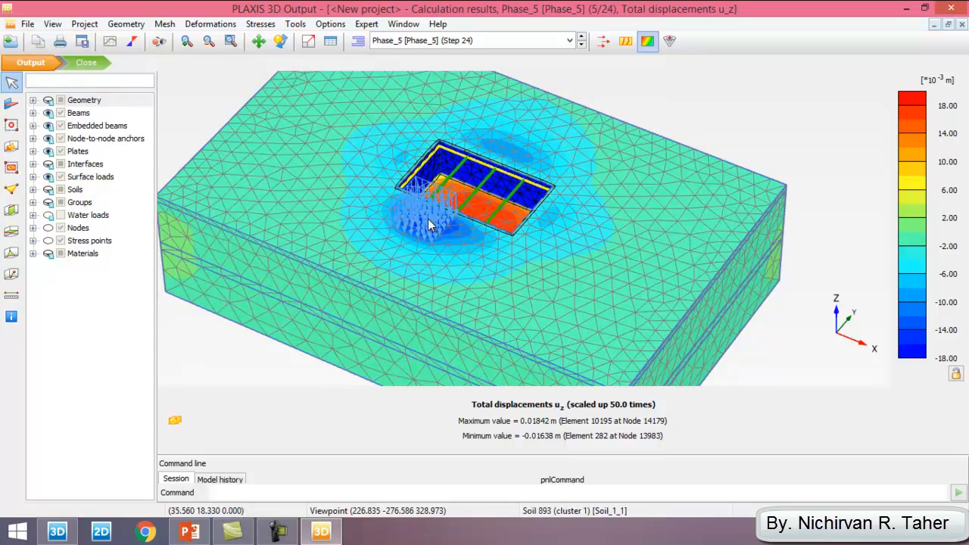
Display the Phase_5 results of the sheet pile wall plates in their own structure view and enlarge the drawing area.
left_click(11, 106)
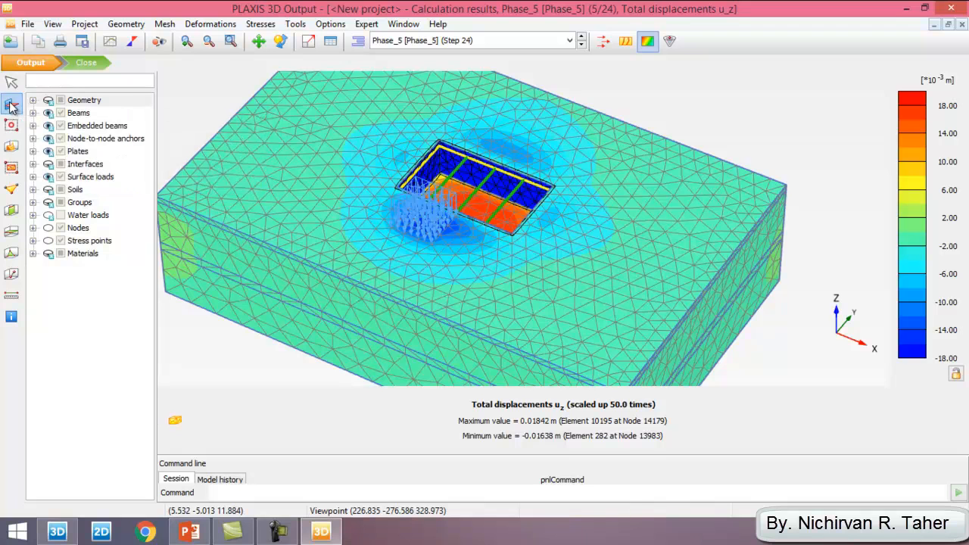
double_click(473, 172)
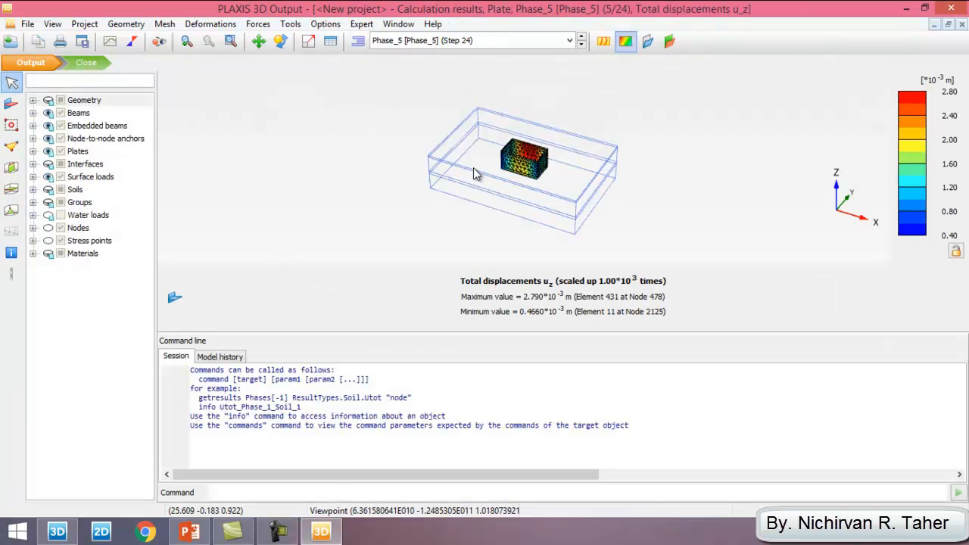
scroll(536, 158, "up", 4)
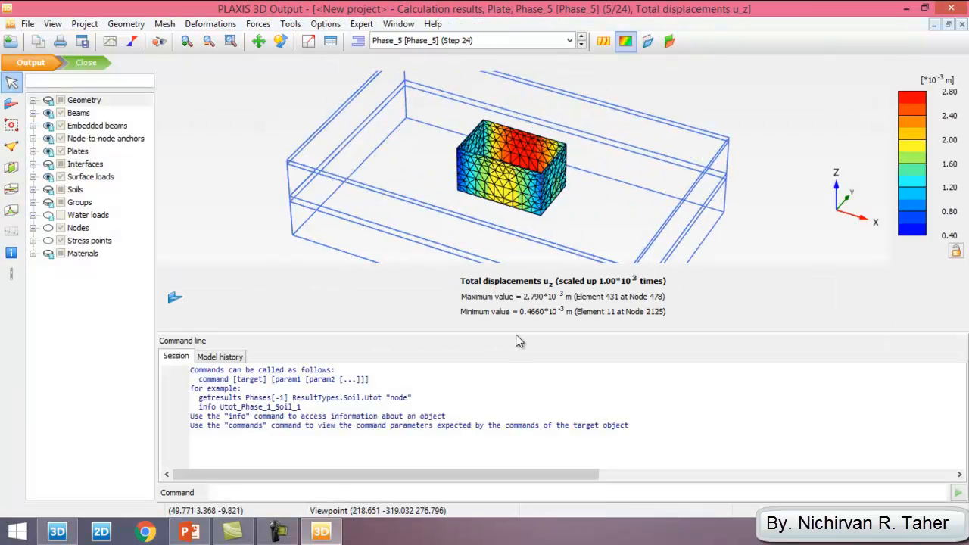
left_click_drag(518, 333, 518, 430)
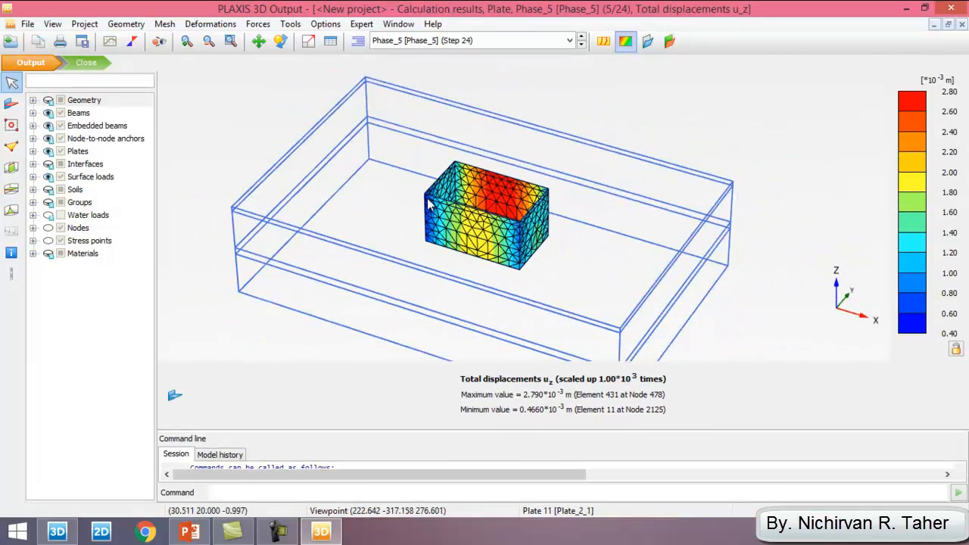
Display the bending moments M_11 of the sheet pile walls for Phase_5, followed by the bending moments M_22.
scroll(428, 205, "down", 2)
left_click(258, 25)
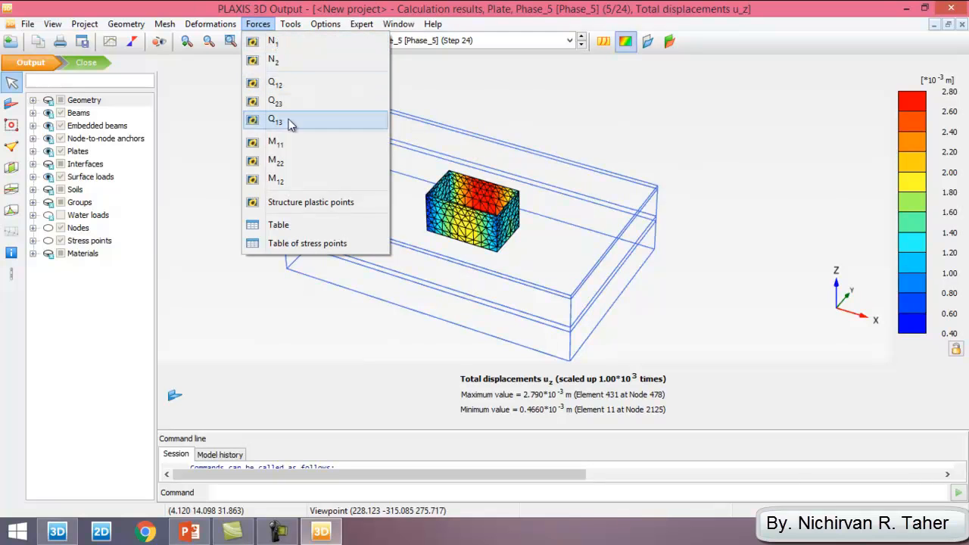
left_click(284, 142)
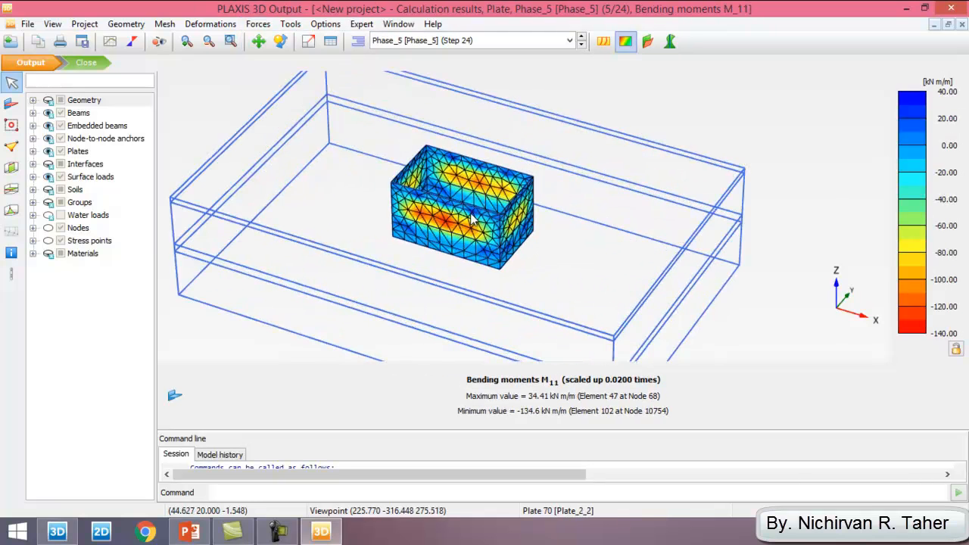
left_click(258, 24)
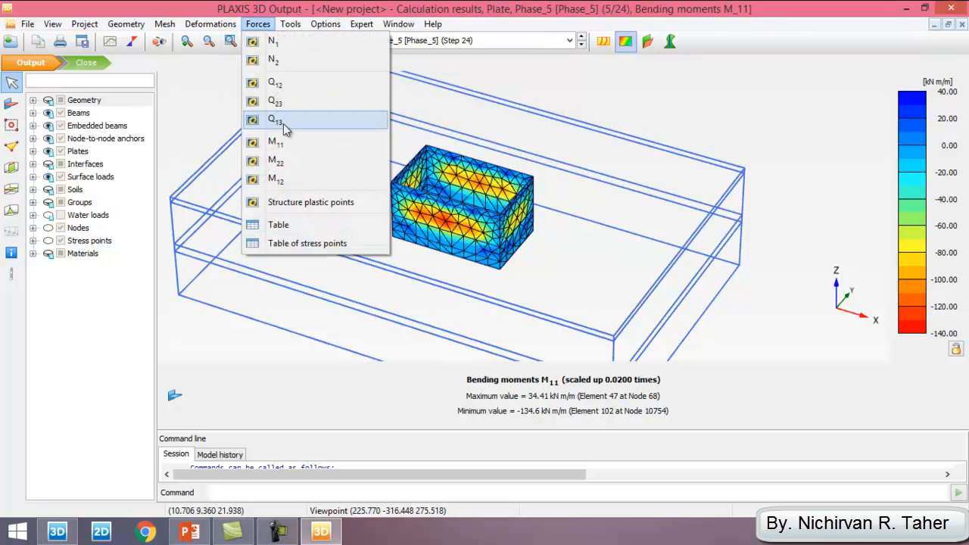
left_click(287, 162)
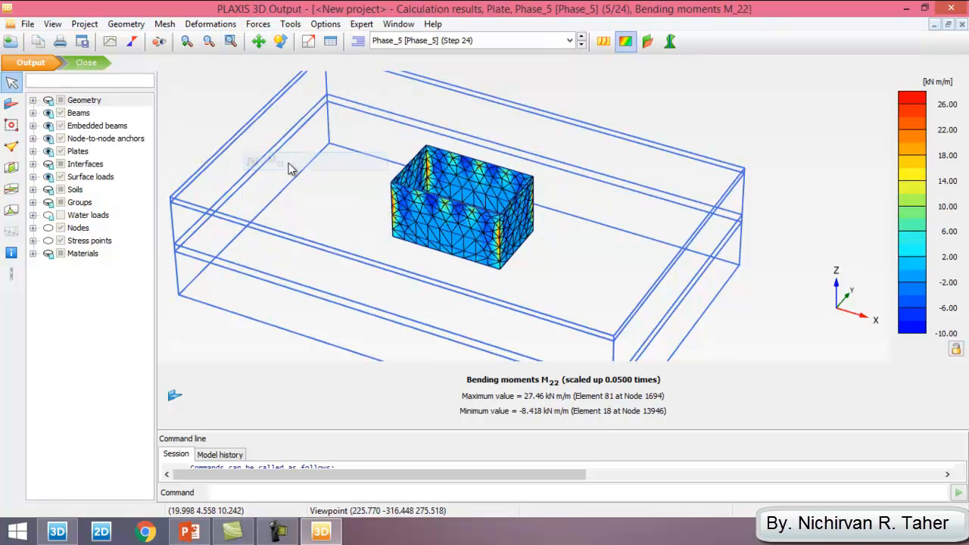
Display the torsion moments M_12 of the sheet pile walls, then go back through M_22 to the bending moments M_11.
left_click(257, 24)
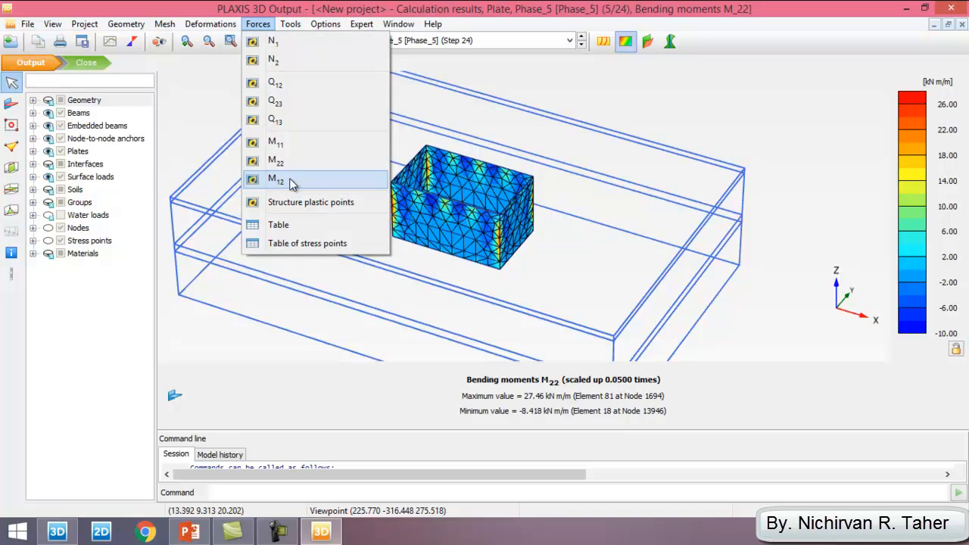
left_click(290, 179)
left_click(261, 25)
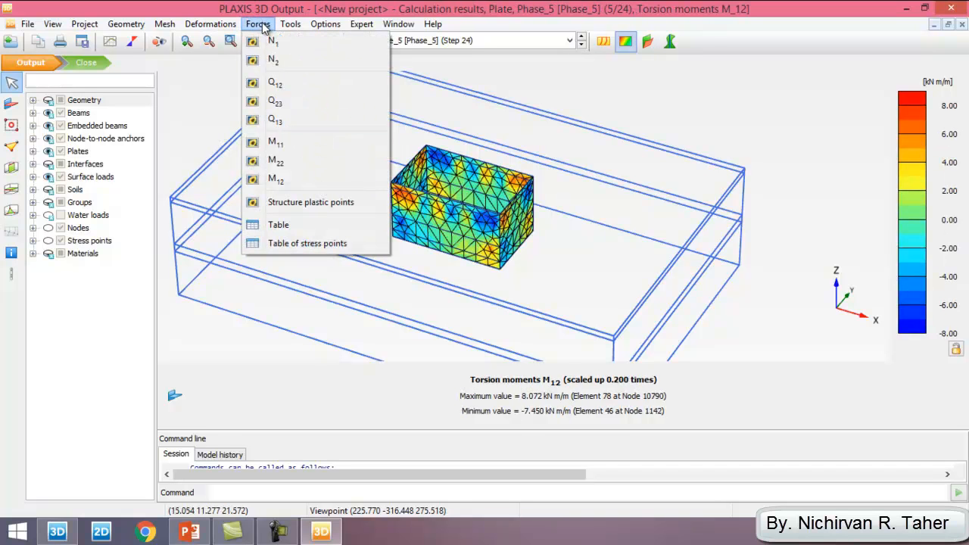
left_click(282, 164)
left_click(258, 24)
left_click(276, 143)
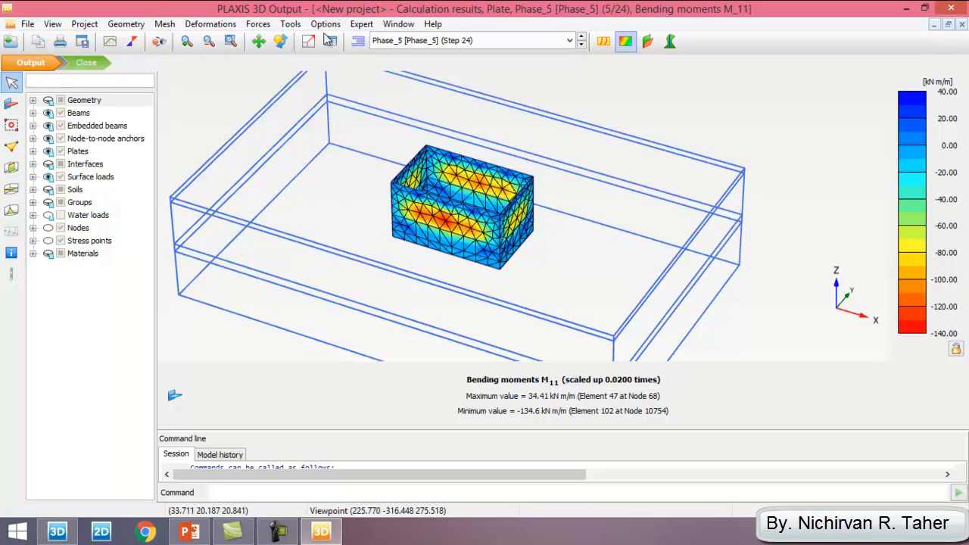
Close the sheet pile wall results and display the walings and struts in their own beam view with an enlarged drawing area.
left_click(405, 24)
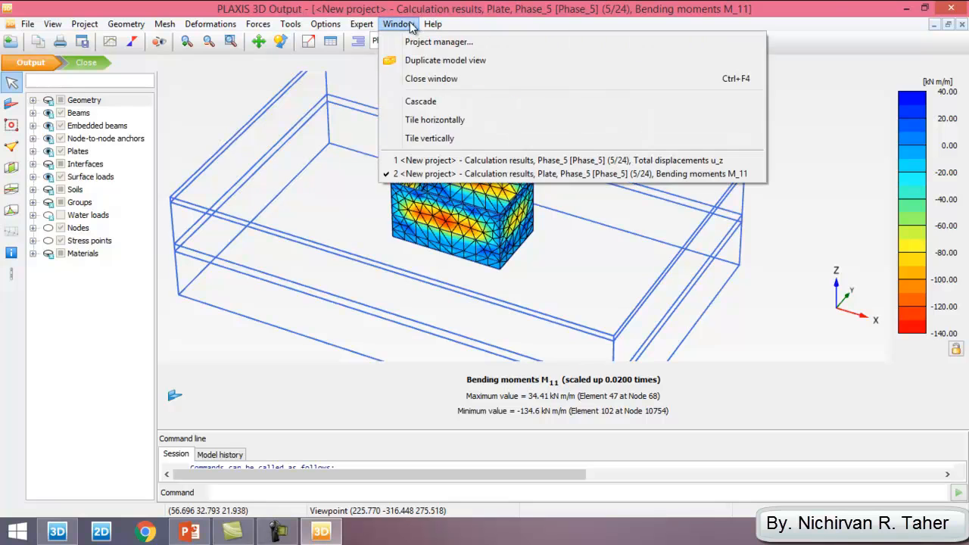
left_click(437, 81)
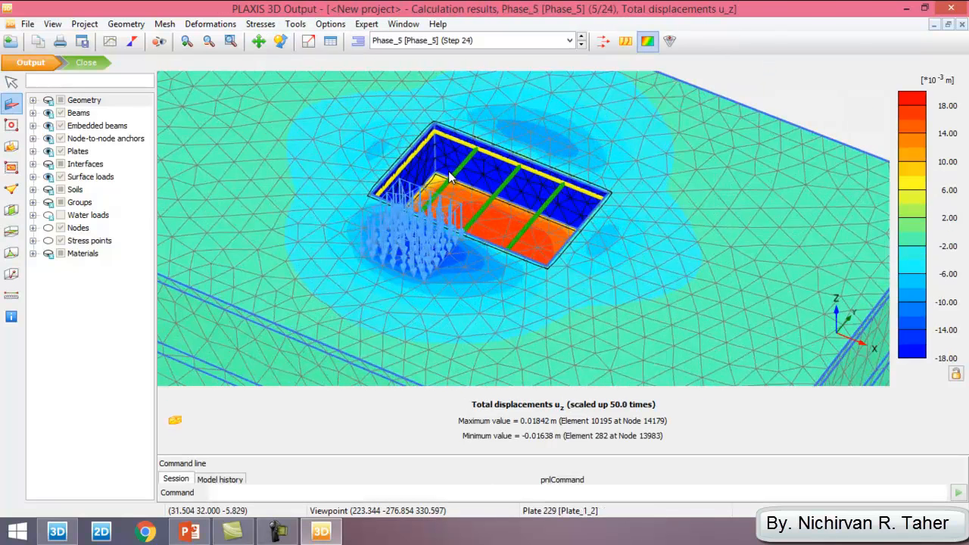
scroll(450, 177, "up", 2)
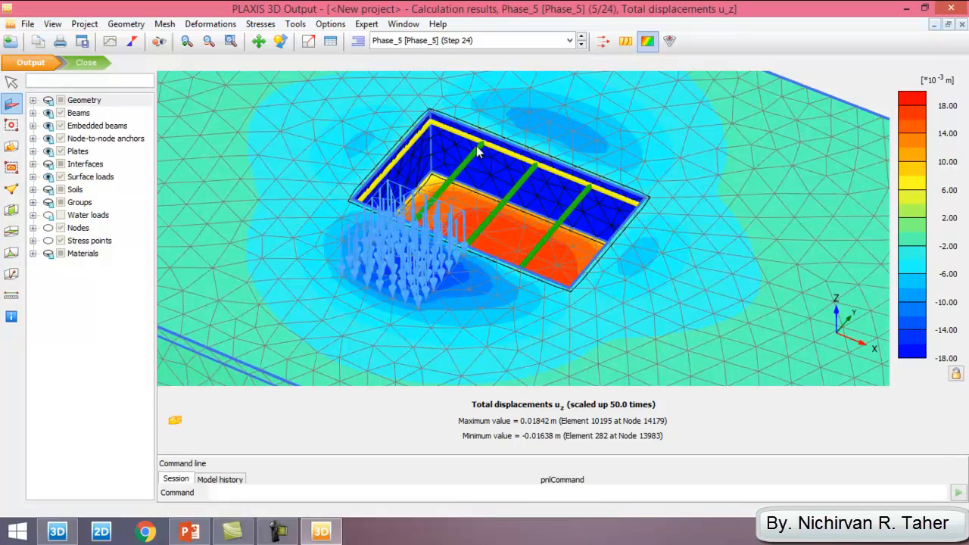
left_click(12, 106)
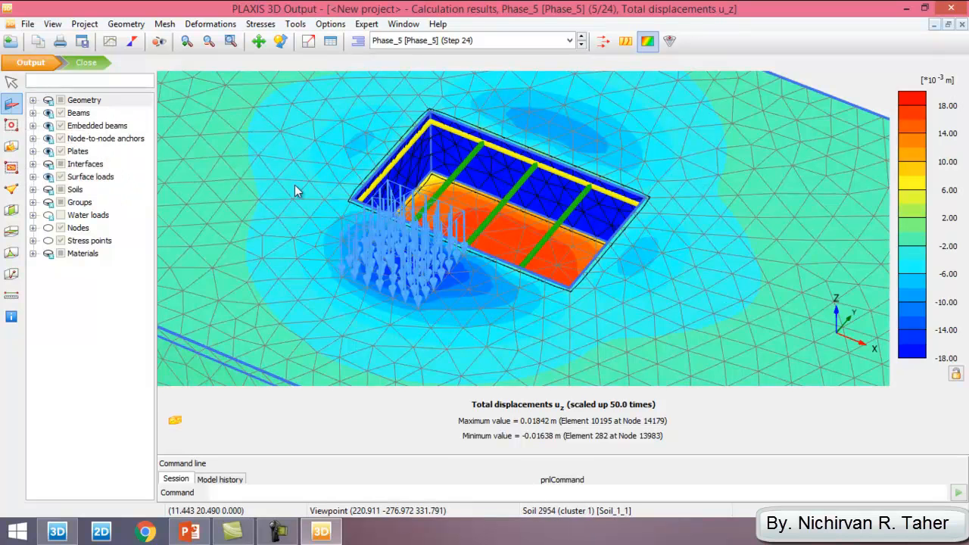
double_click(510, 154)
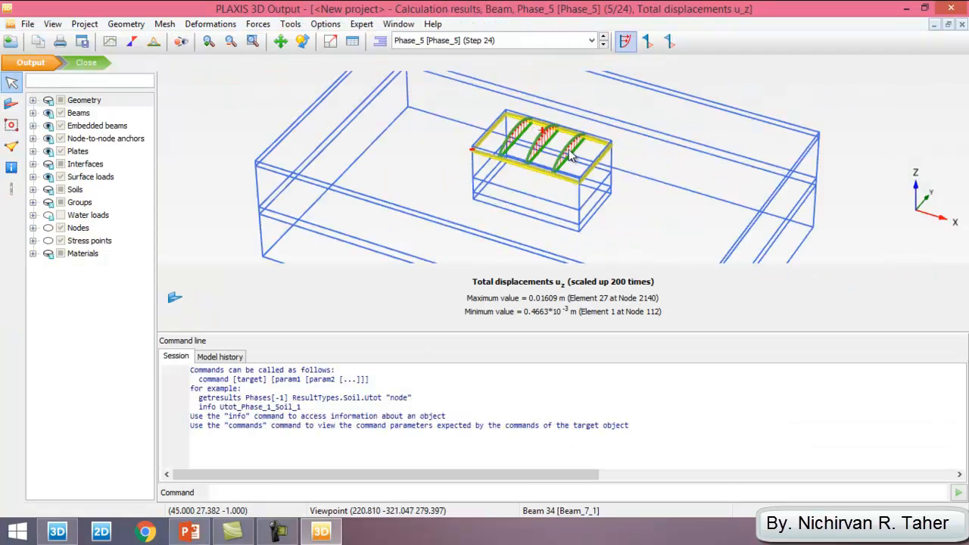
scroll(573, 155, "up", 3)
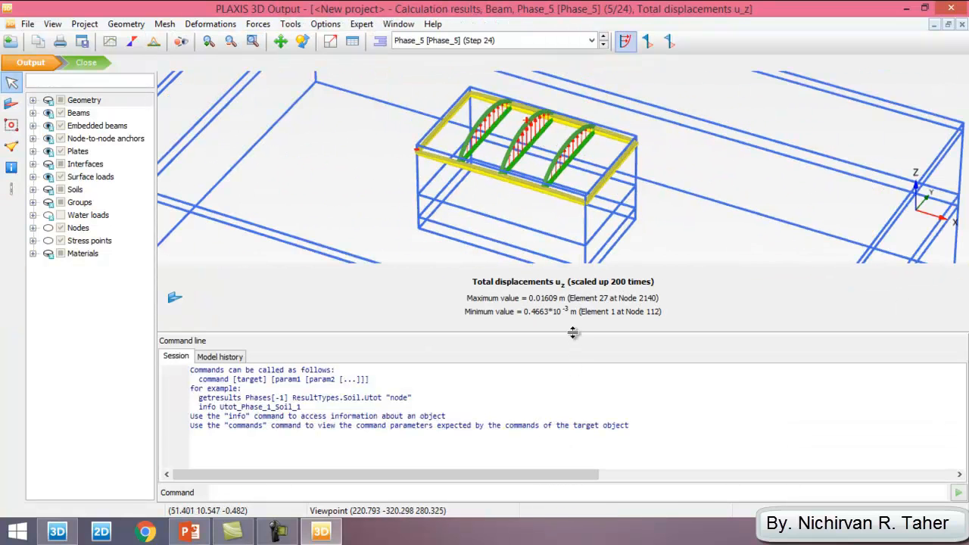
left_click_drag(573, 334, 557, 471)
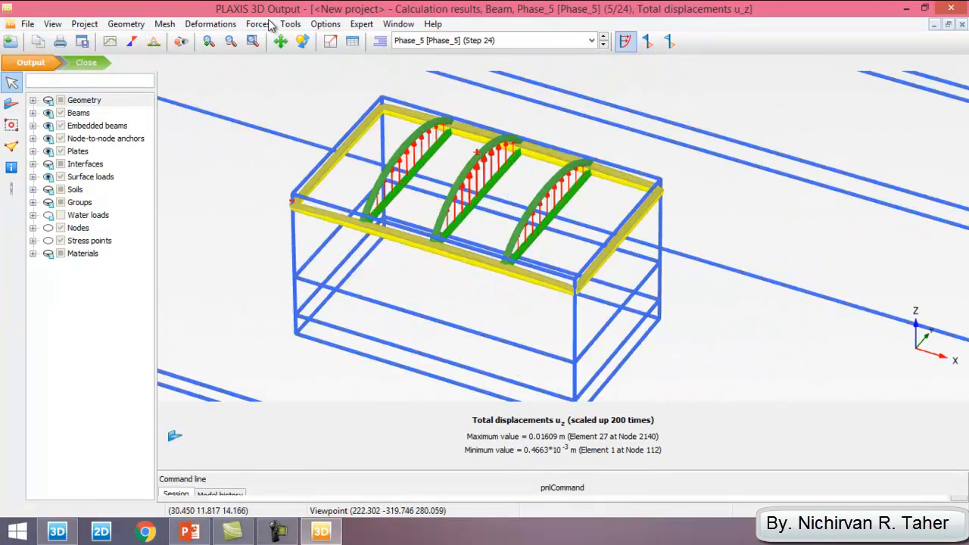
Display the torsion moments M_1 of the walings and struts, followed by the bending moments M_2.
left_click(259, 24)
left_click(298, 107)
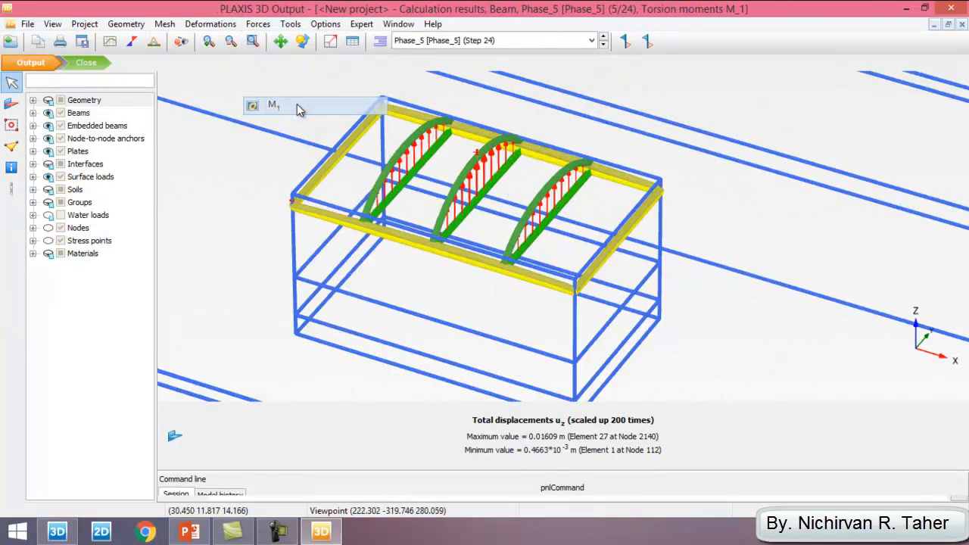
left_click(257, 25)
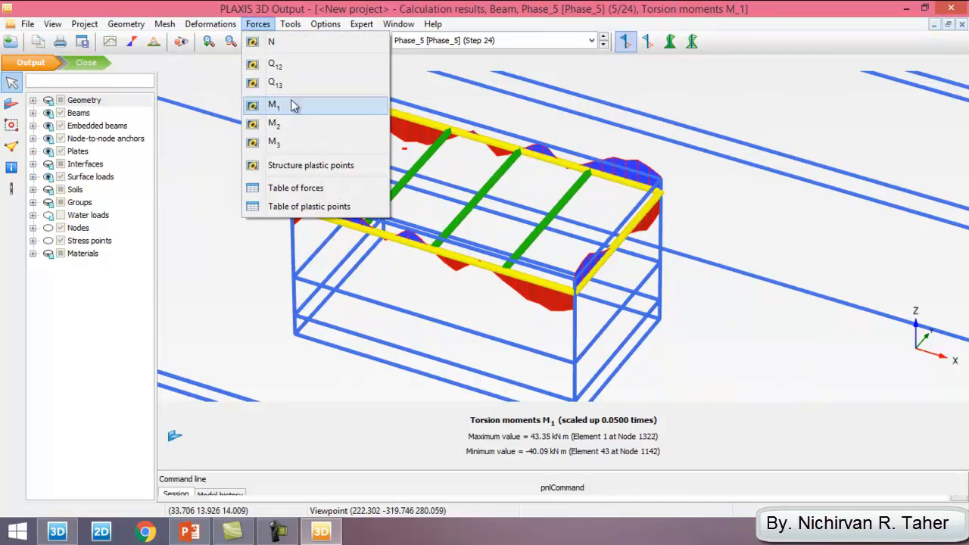
left_click(290, 124)
Display the bending moments M_3 of the walings and struts, followed by the axial forces N.
left_click(258, 24)
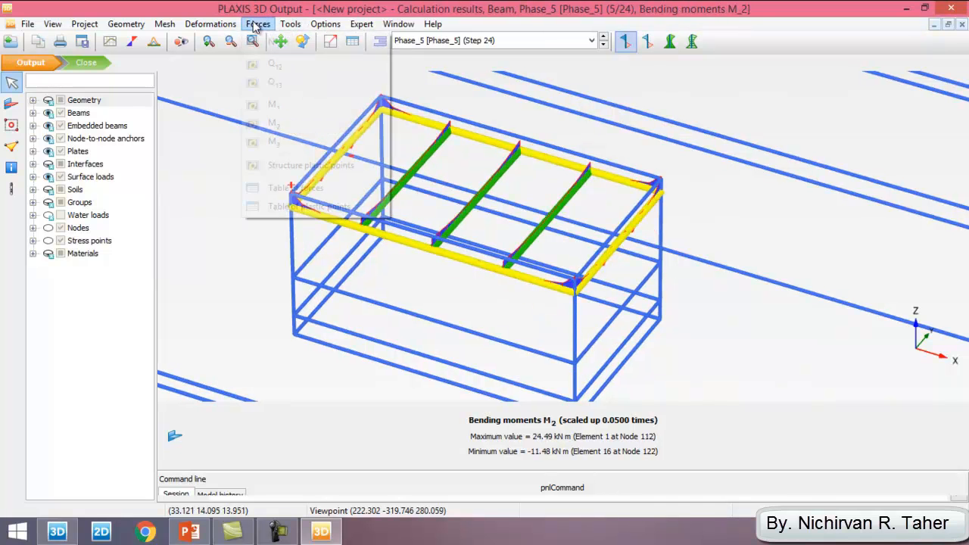
left_click(285, 143)
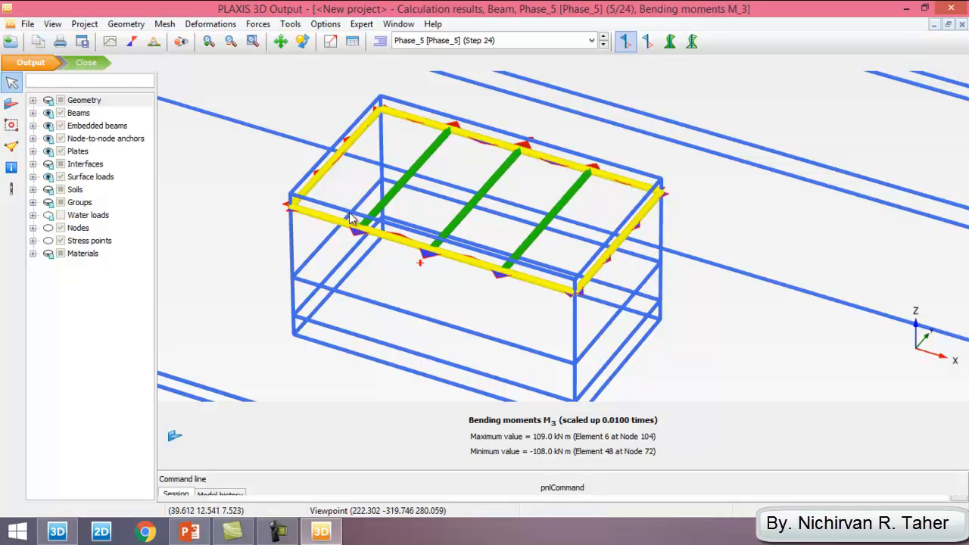
left_click(258, 24)
left_click(274, 43)
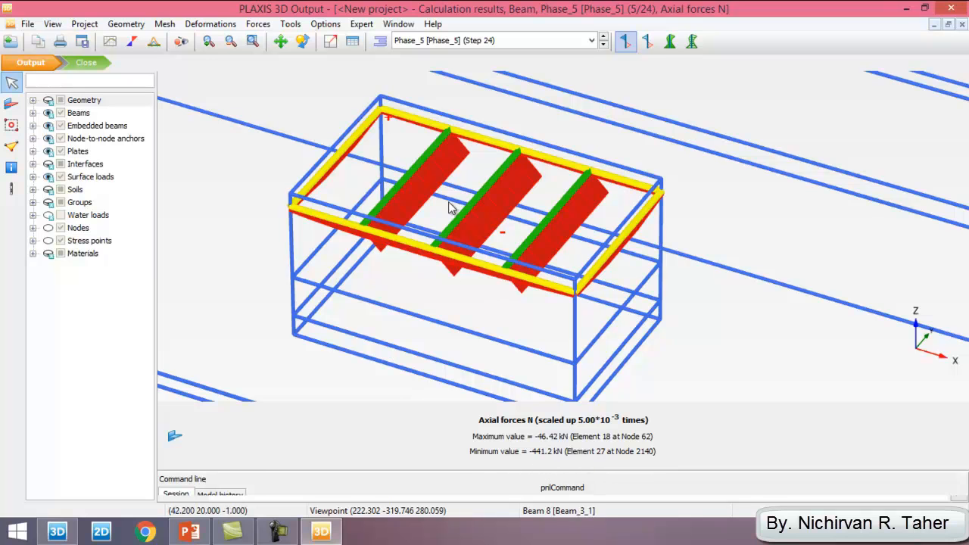
left_click(258, 24)
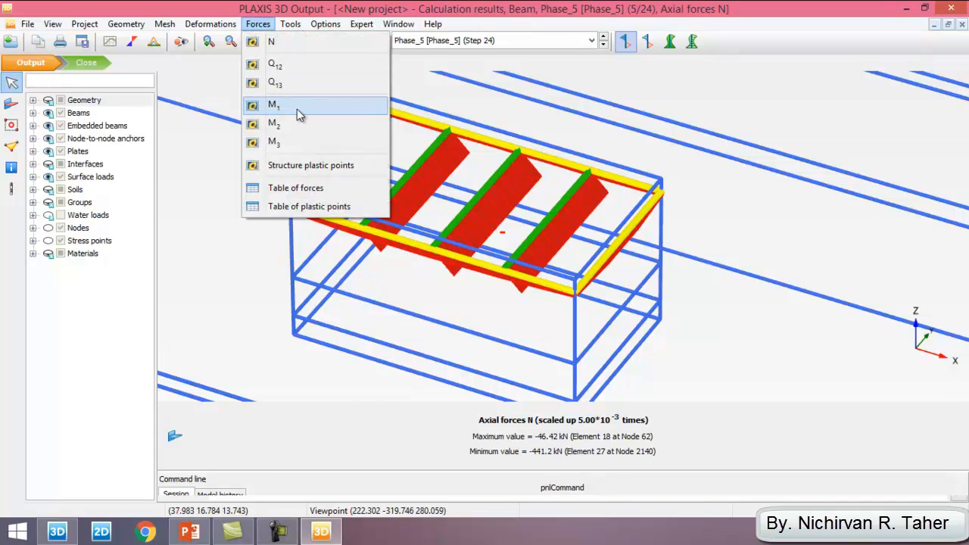
left_click(463, 87)
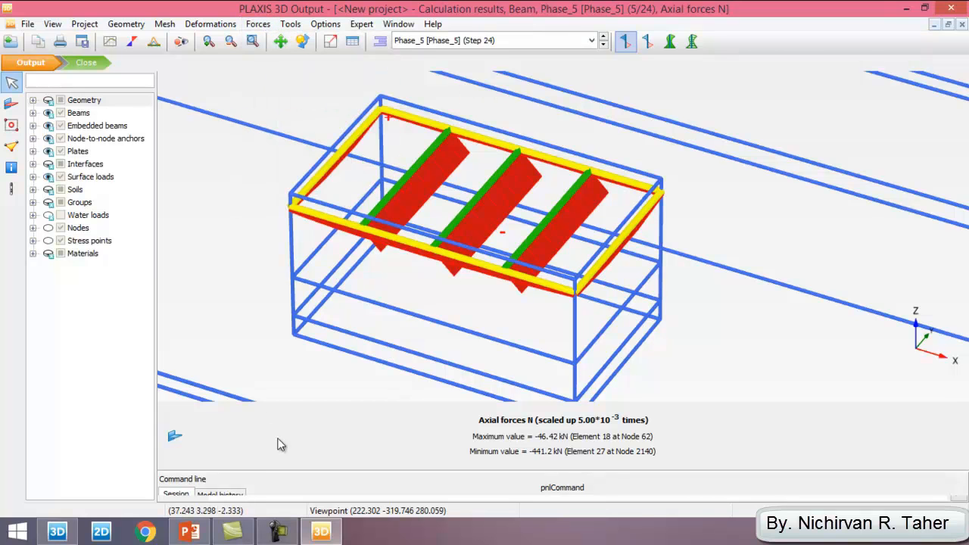
Check the required results on the slide in PowerPoint, then view the beam axial forces within the whole model in PLAXIS 3D Output.
left_click(190, 533)
left_click(189, 532)
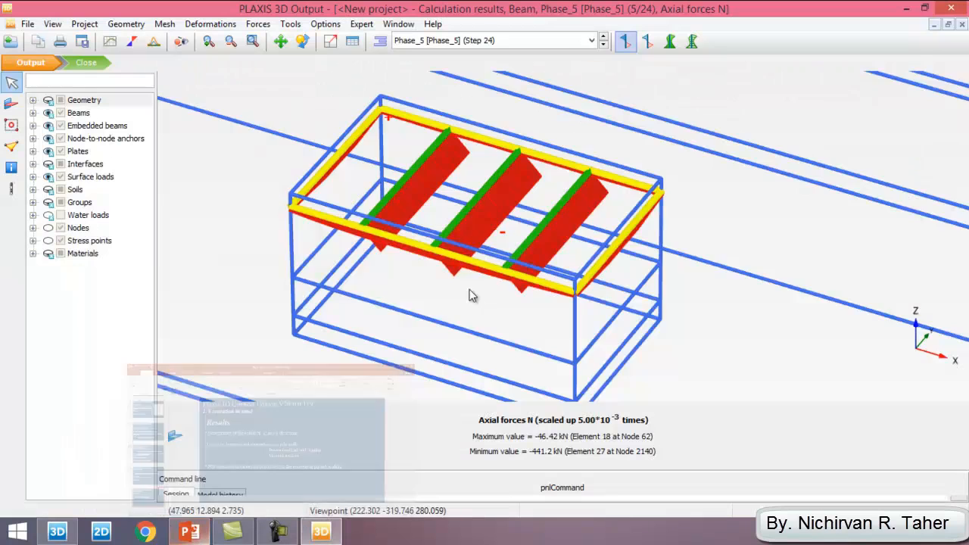
scroll(587, 125, "down", 3)
scroll(400, 187, "down", 3)
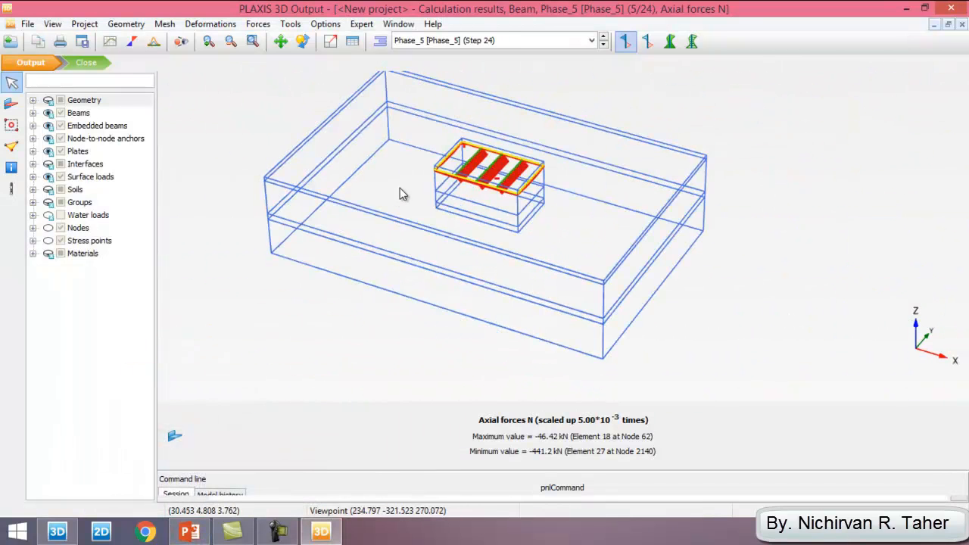
scroll(436, 124, "down", 2)
scroll(437, 125, "up", 3)
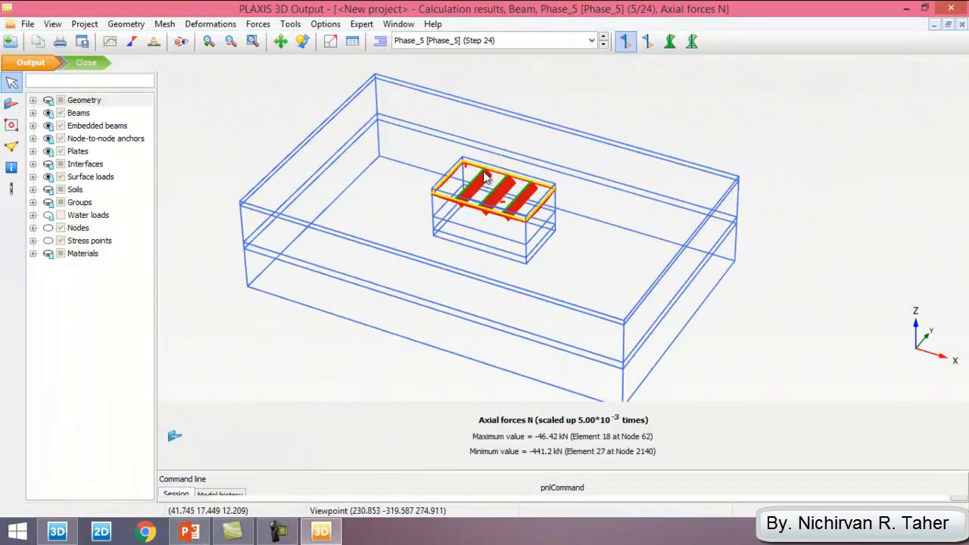
scroll(357, 86, "down", 2)
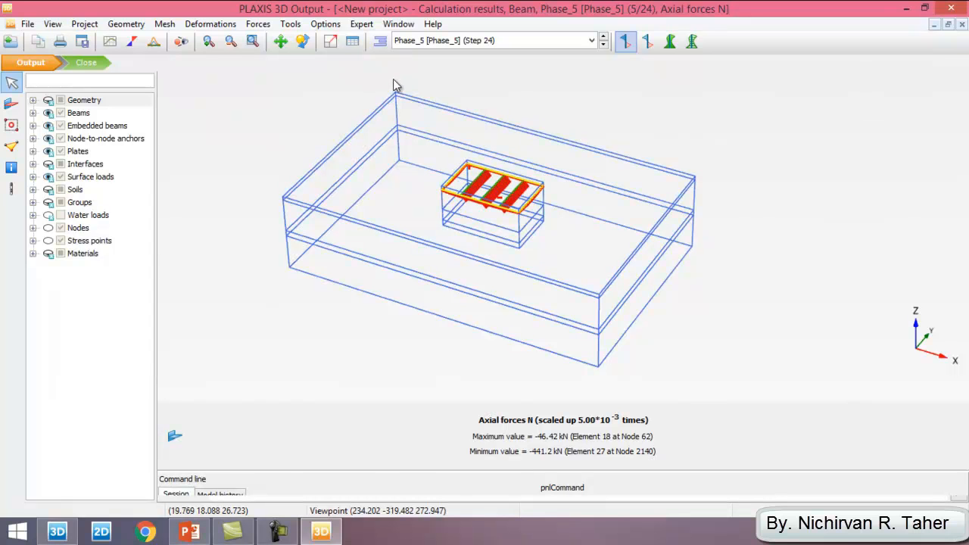
Start a new chart in the Curves manager and assign stress point 24392 to both the X-axis and the Y-axis.
left_click(111, 43)
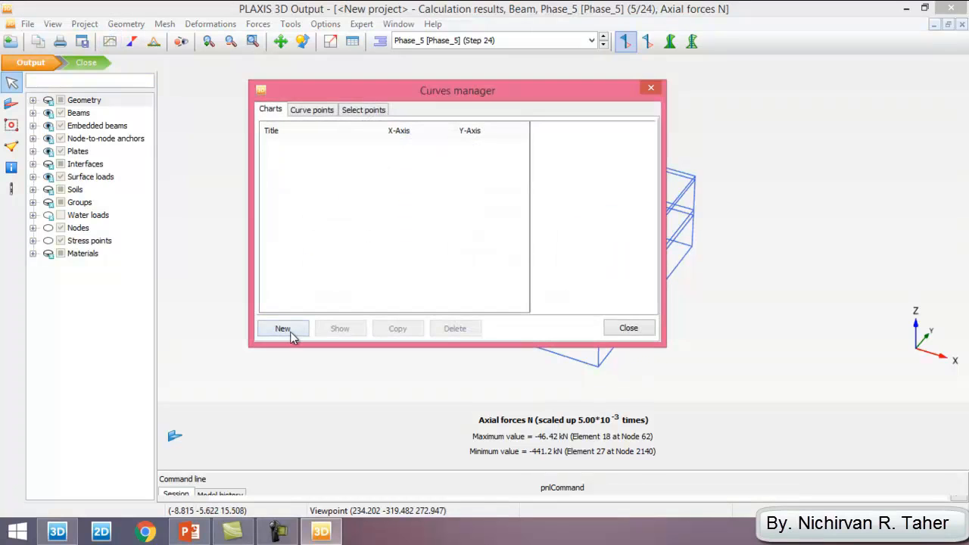
left_click(282, 329)
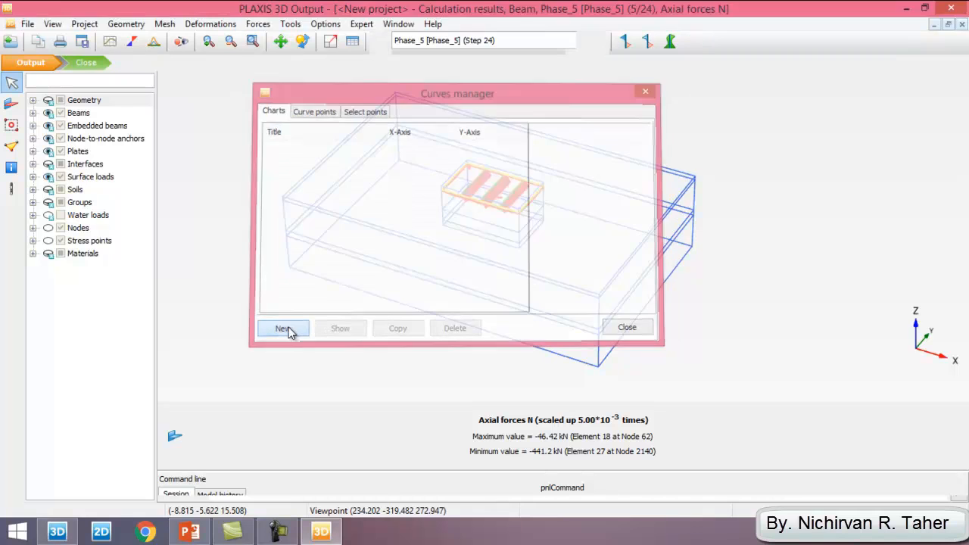
left_click(267, 117)
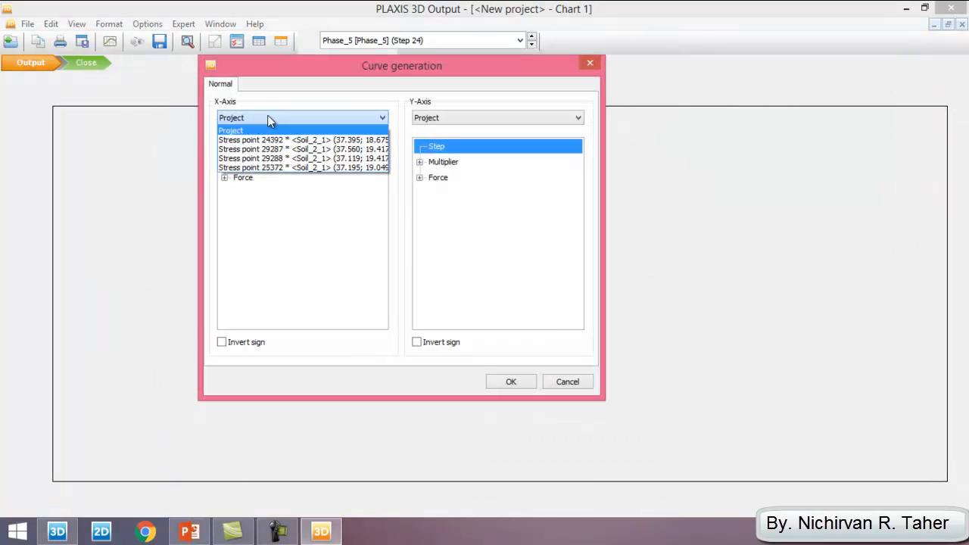
left_click(305, 138)
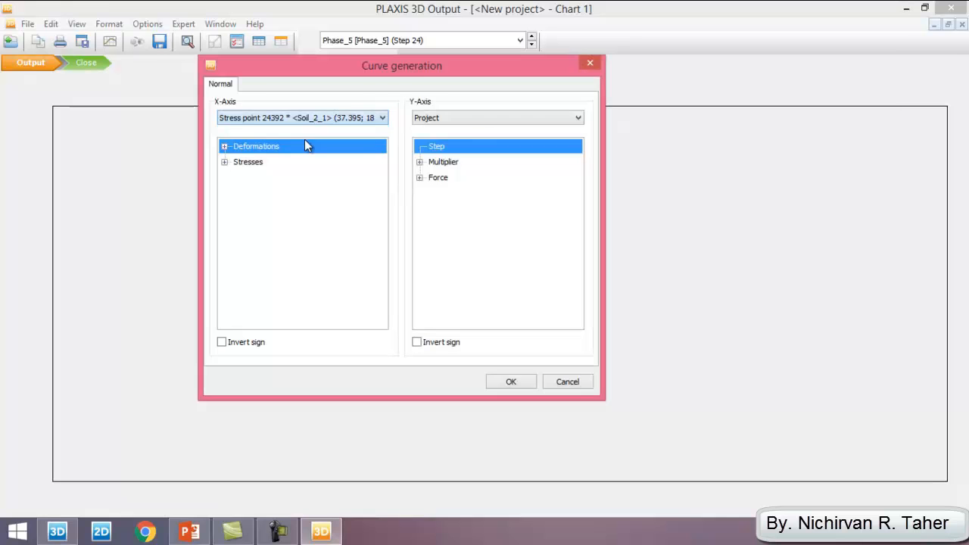
left_click(474, 118)
left_click(462, 138)
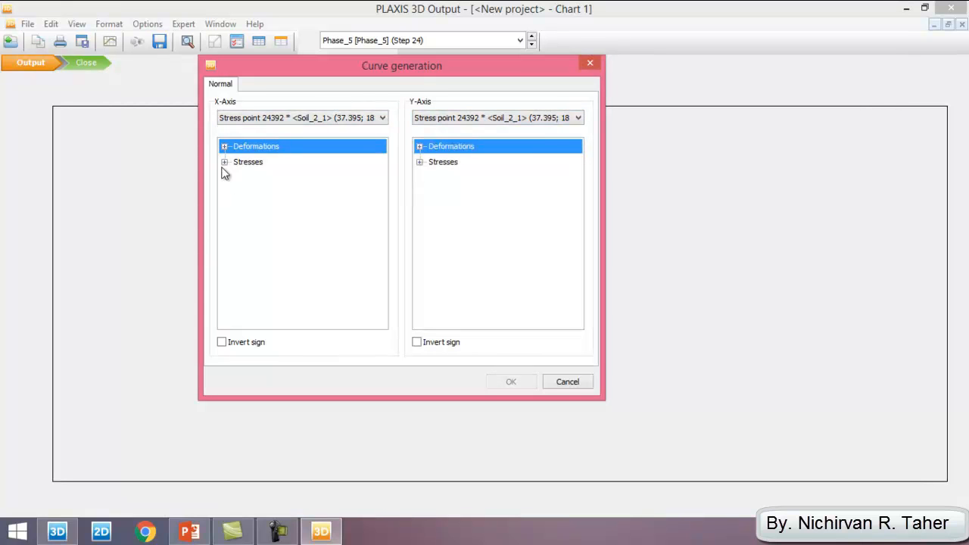
Set the X-axis quantity to total strain ε_1 with its sign inverted.
left_click(224, 146)
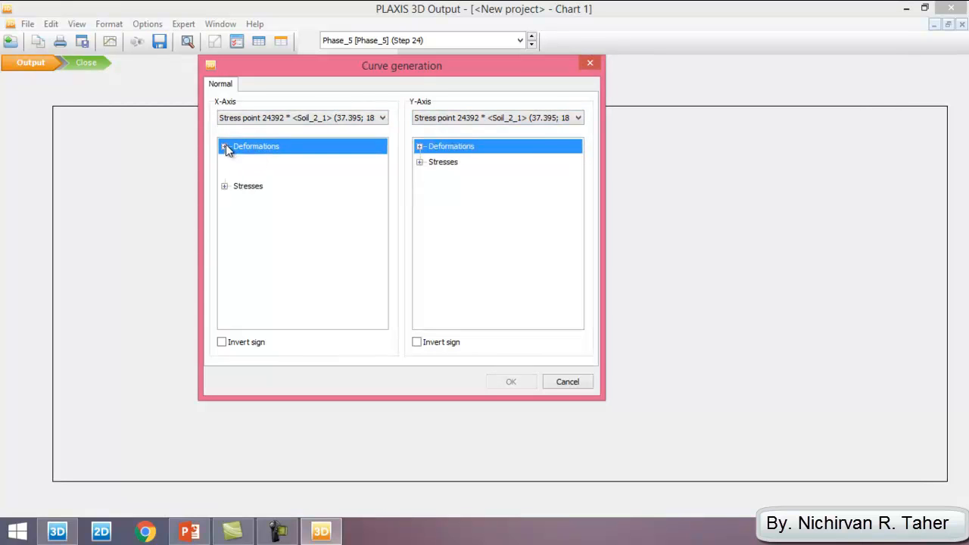
left_click(237, 178)
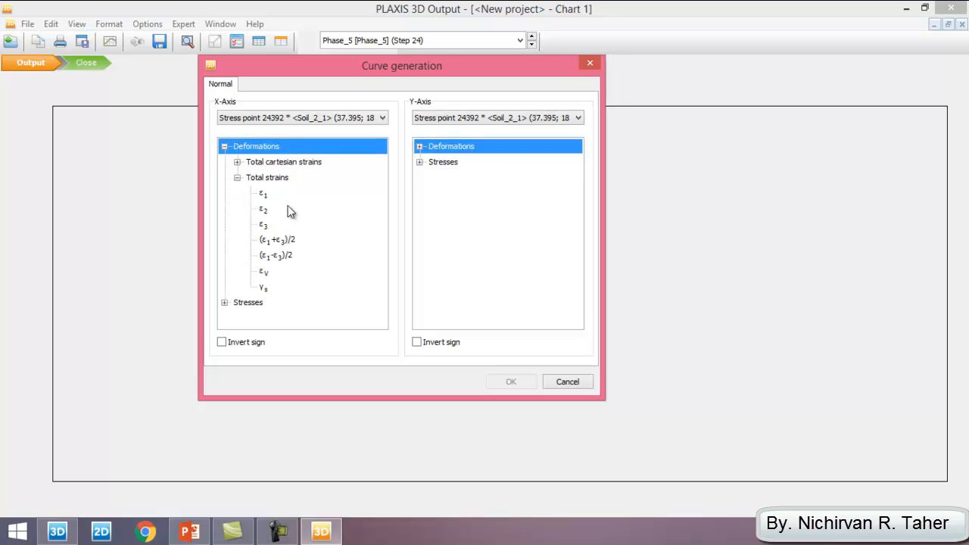
left_click(263, 195)
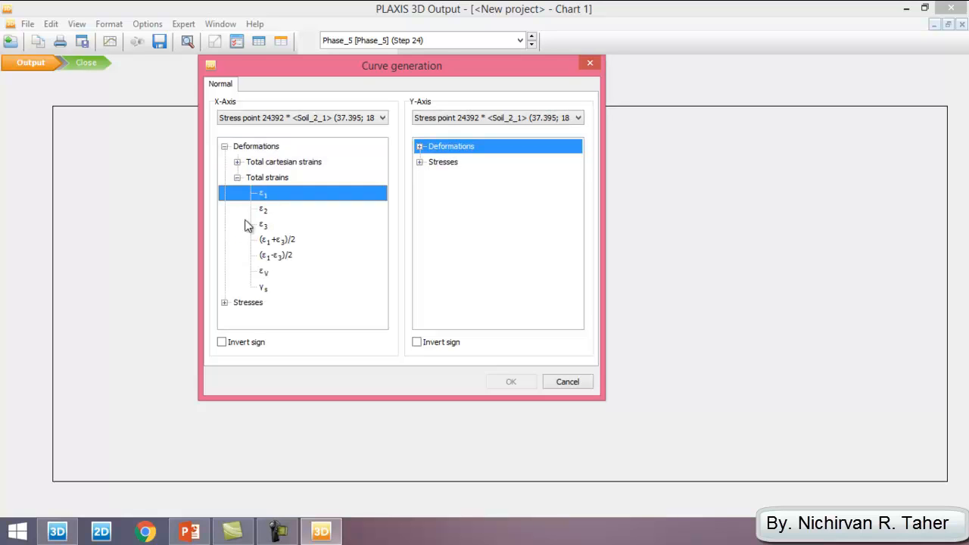
left_click(222, 342)
Set the Y-axis to principal effective stress σ'_1 with inverted sign and generate the curve.
left_click(419, 162)
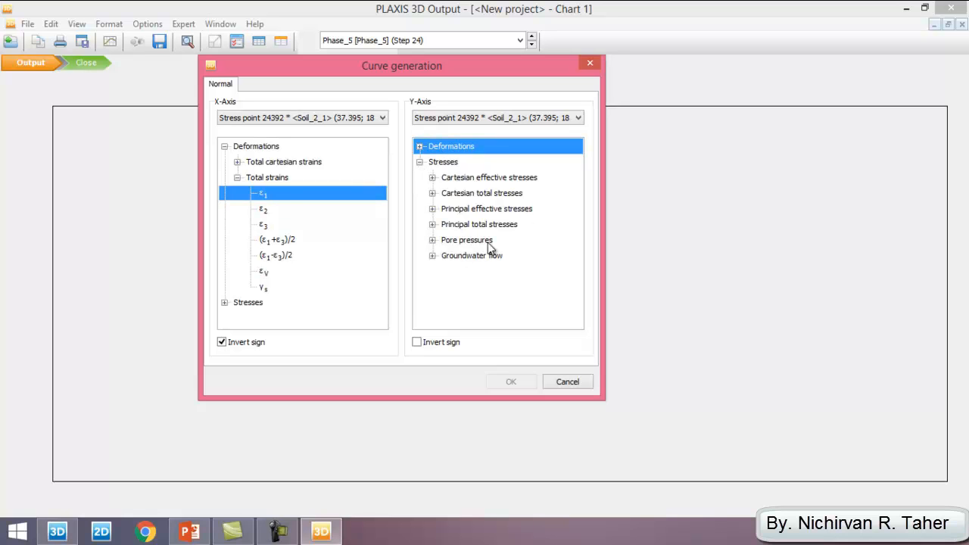
left_click(432, 210)
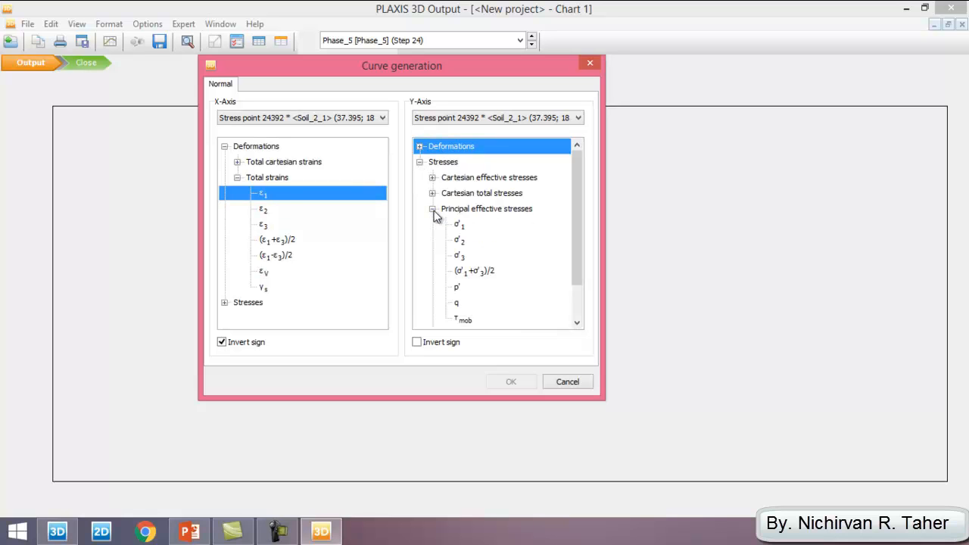
left_click(458, 225)
left_click(417, 343)
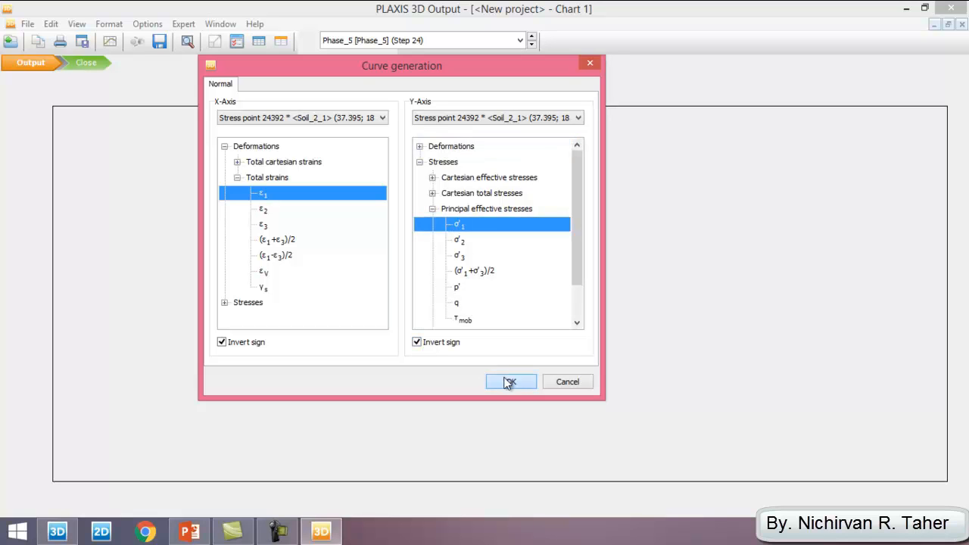
left_click(512, 385)
left_click(522, 383)
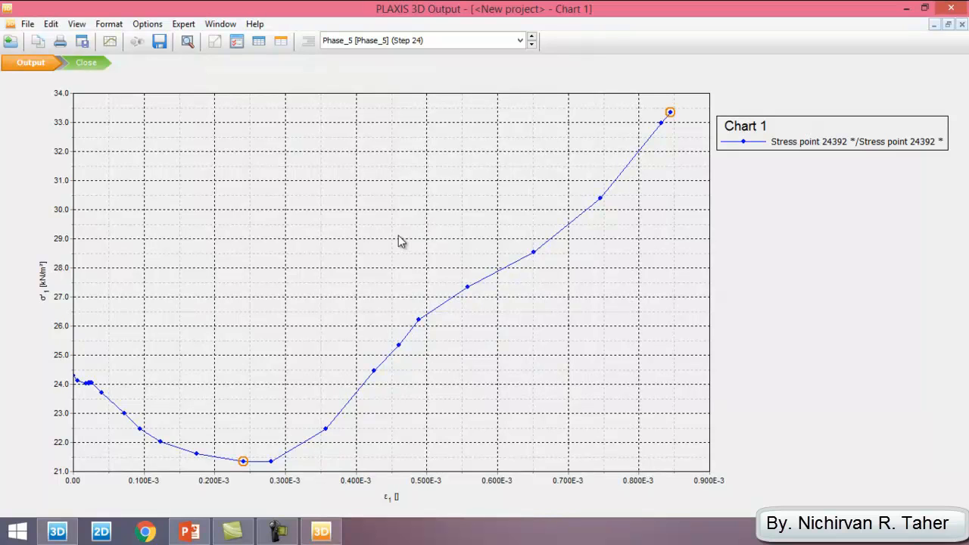
Add a curve from the current project to the chart, using stress point 29287 for both axes.
right_click(375, 226)
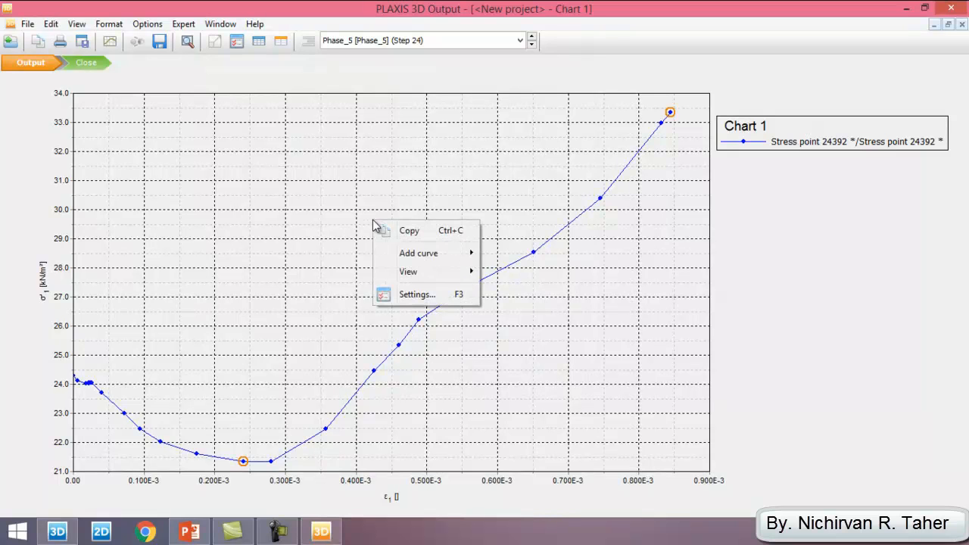
mouse_move(426, 261)
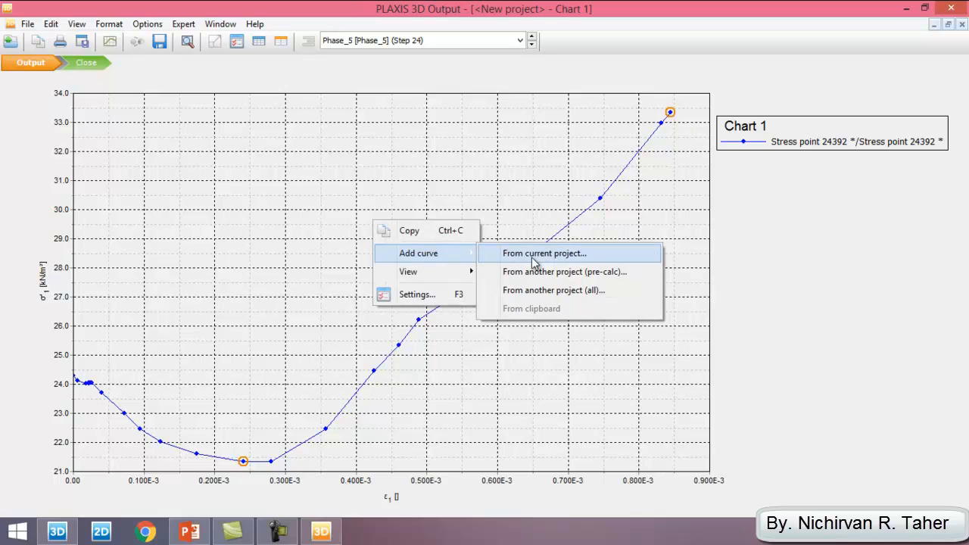
left_click(589, 260)
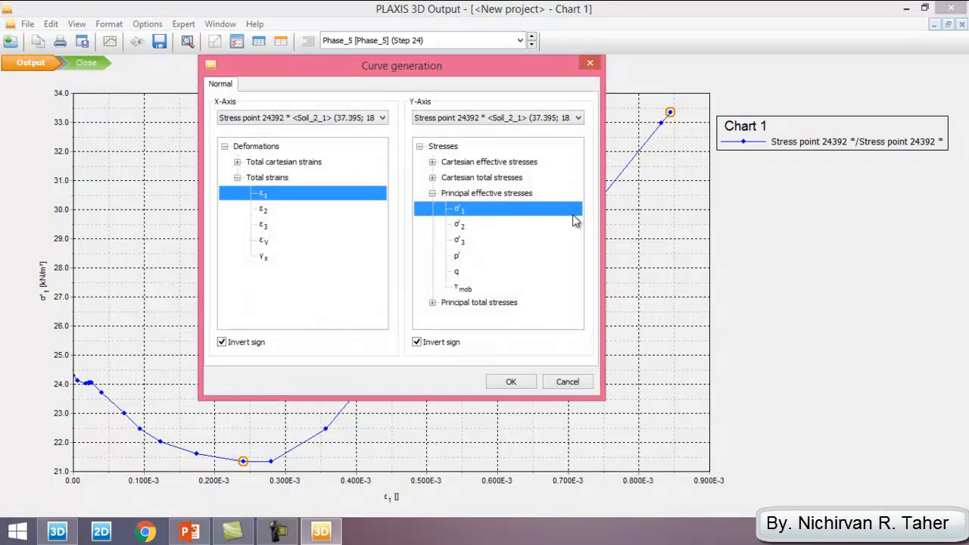
left_click(337, 122)
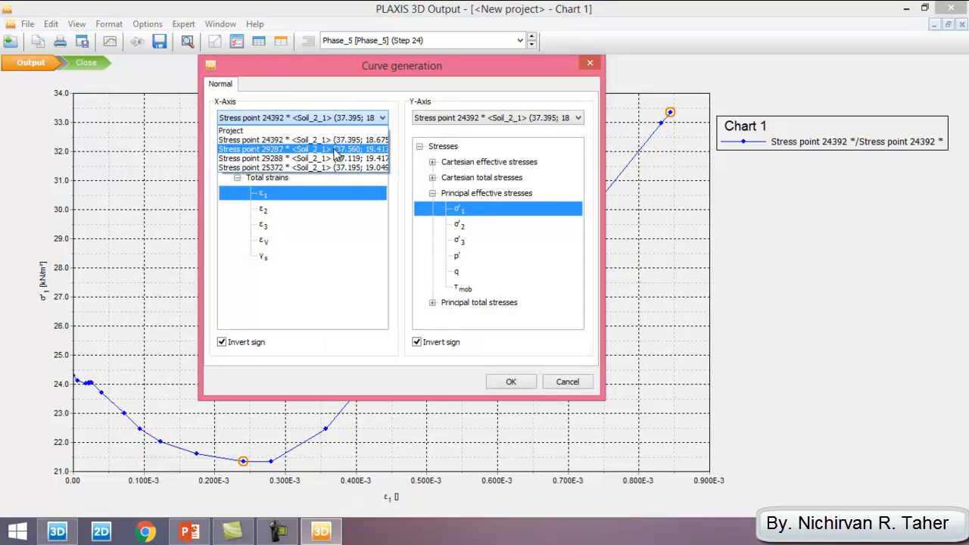
left_click(337, 152)
left_click(454, 118)
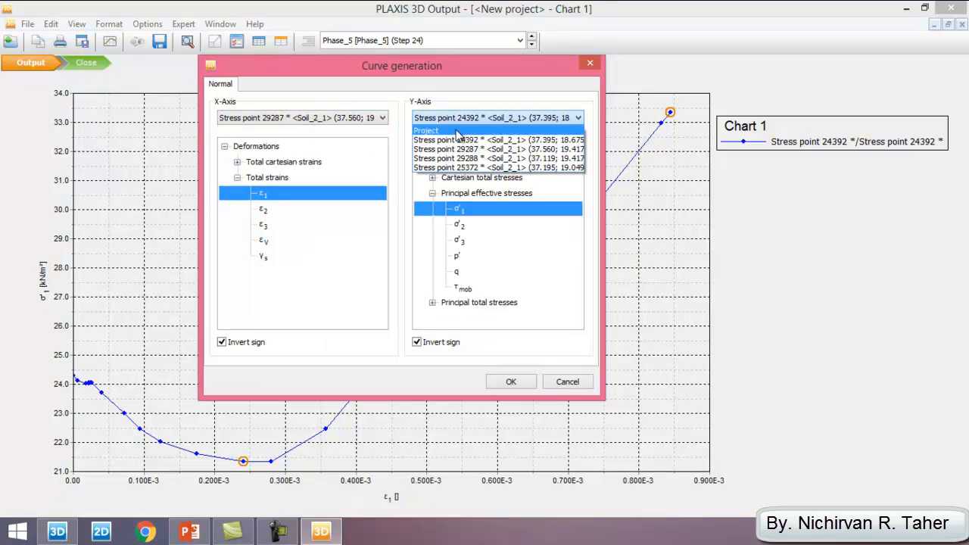
left_click(463, 155)
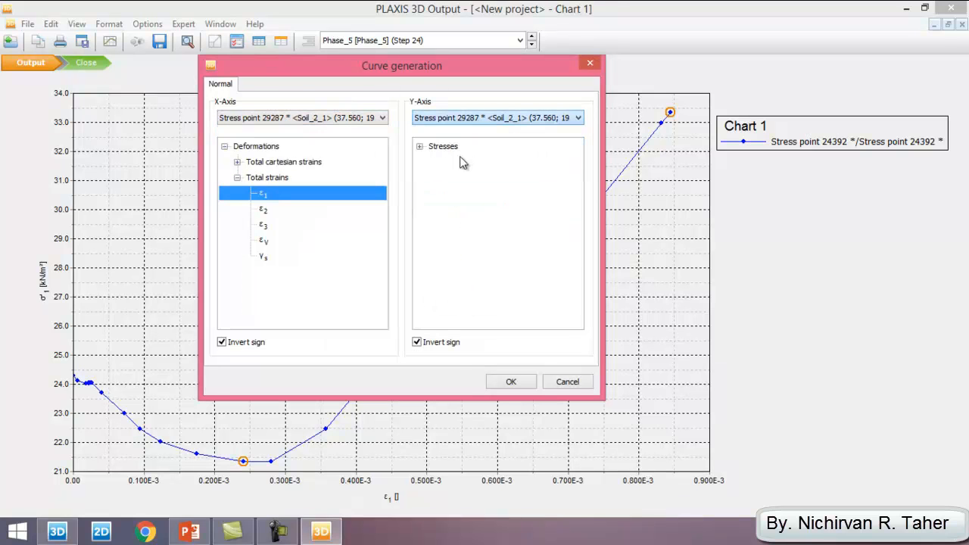
left_click(511, 381)
Add another curve from the current project, using stress point 29288 for both axes.
right_click(411, 229)
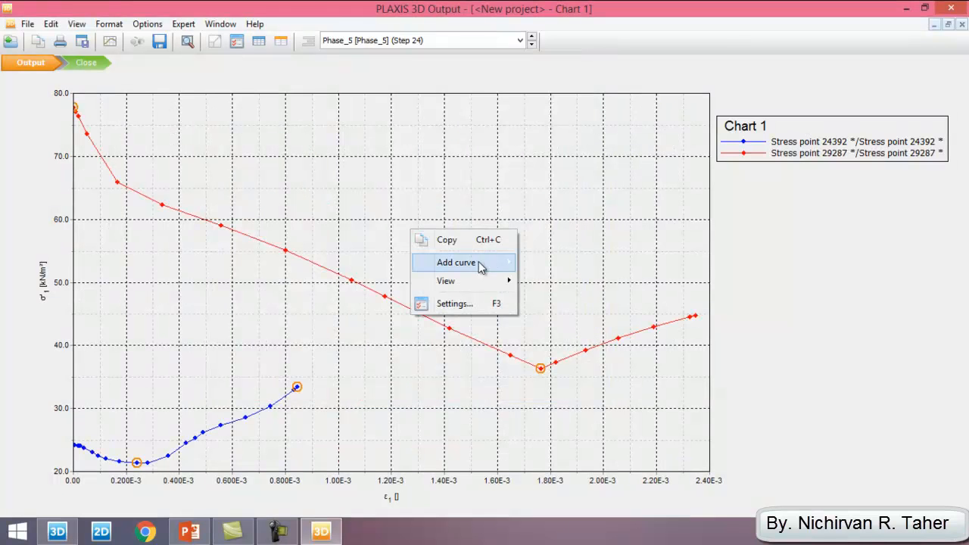
mouse_move(511, 276)
left_click(555, 265)
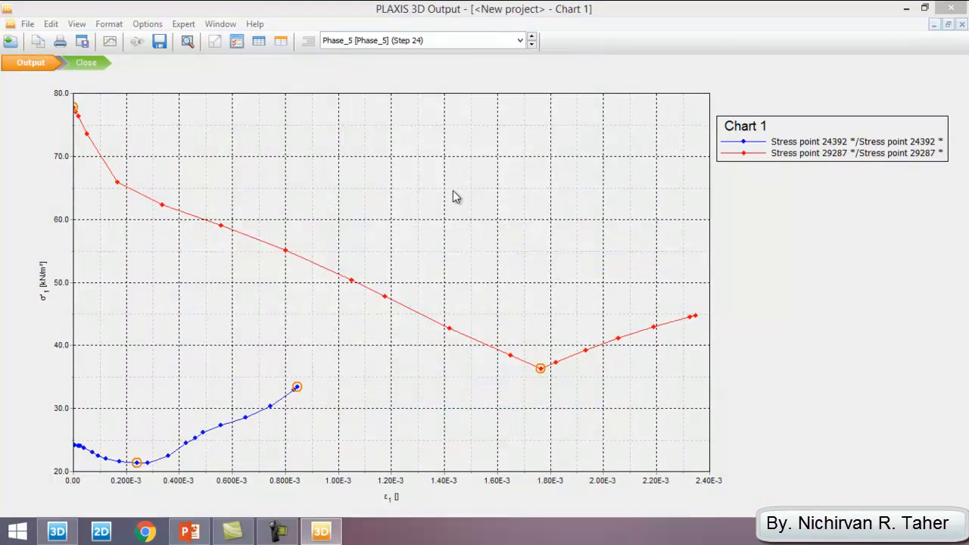
left_click(305, 119)
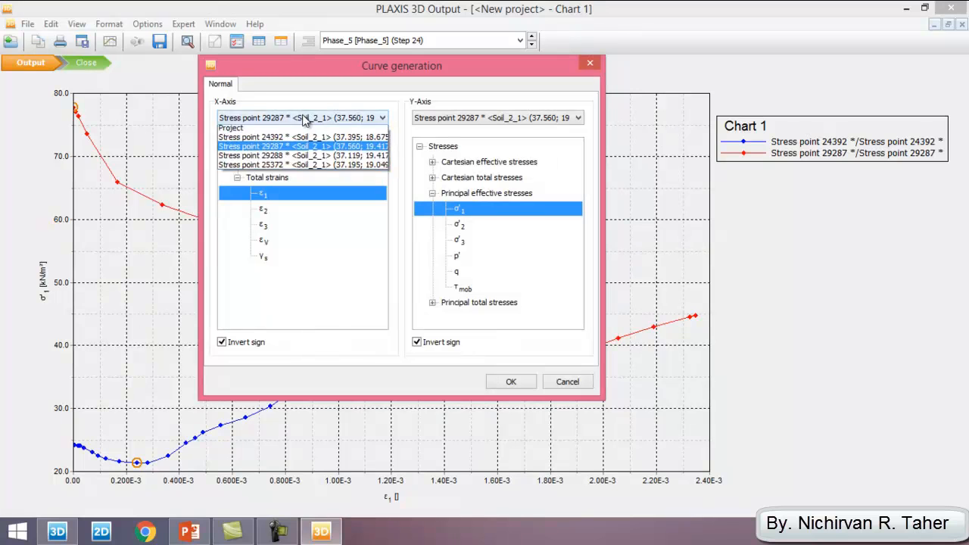
left_click(333, 164)
left_click(500, 120)
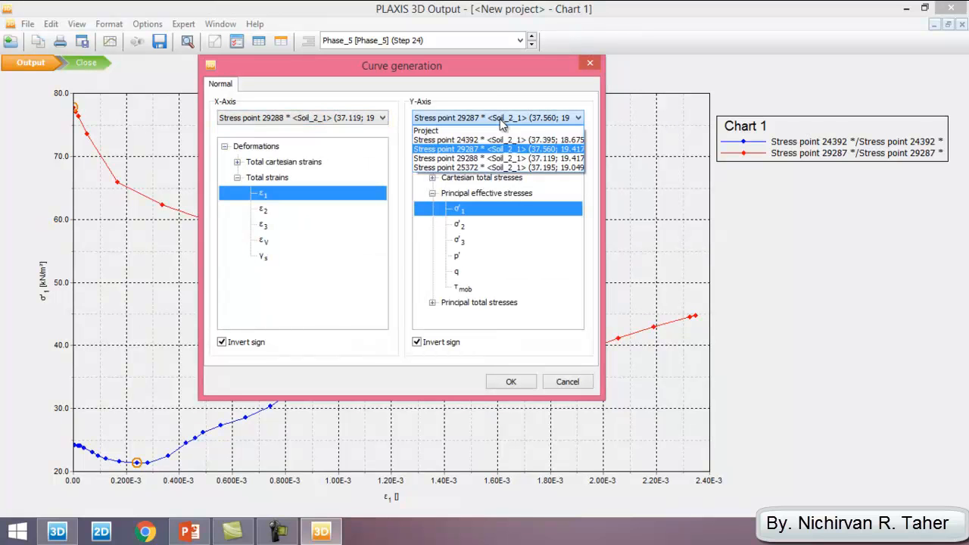
left_click(488, 159)
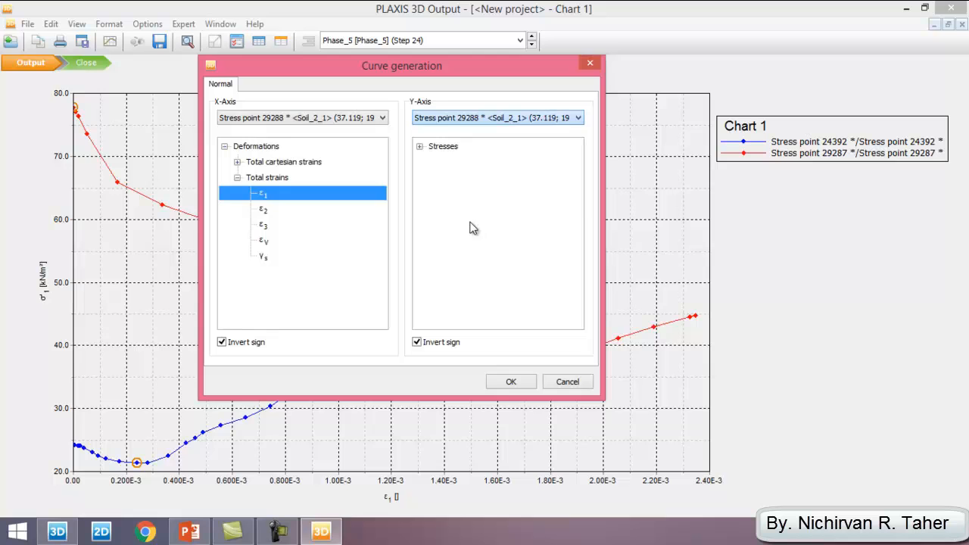
left_click(511, 382)
Add the curve of stress point 25372 from the current project, using this point for both axes.
right_click(415, 194)
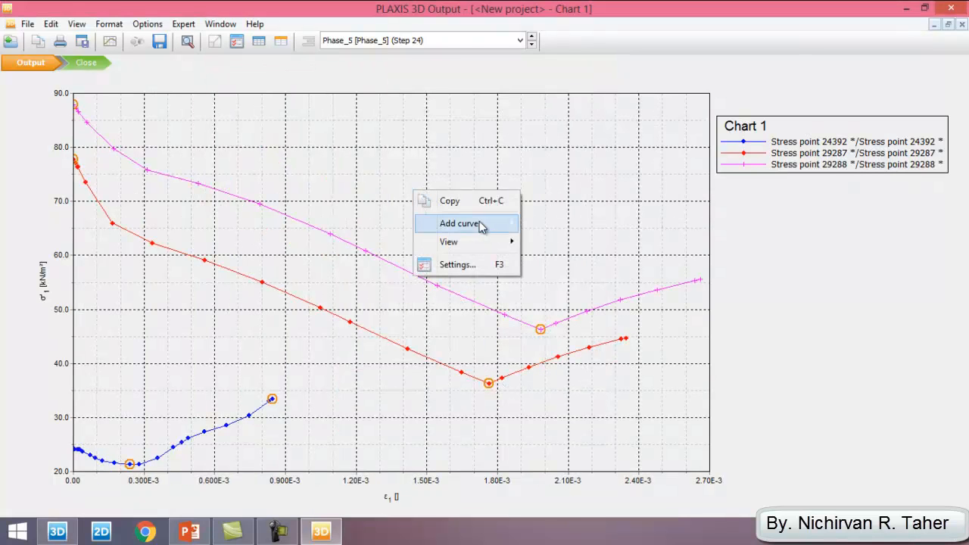
mouse_move(497, 230)
left_click(560, 223)
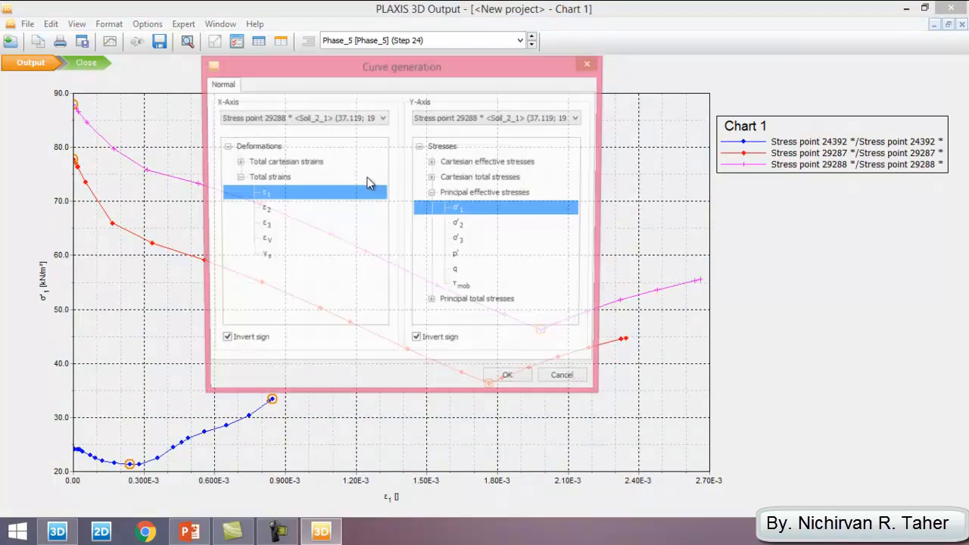
left_click(297, 121)
left_click(310, 166)
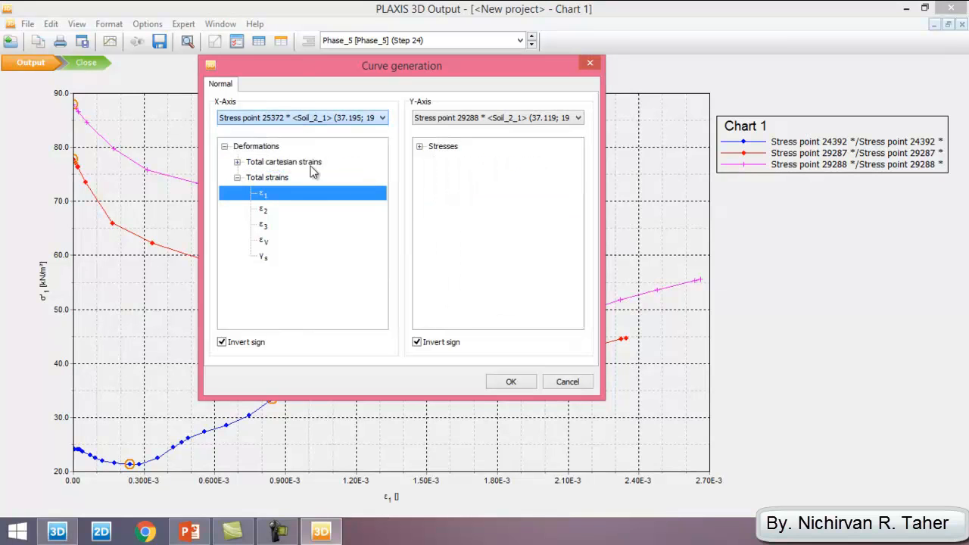
left_click(471, 118)
left_click(458, 167)
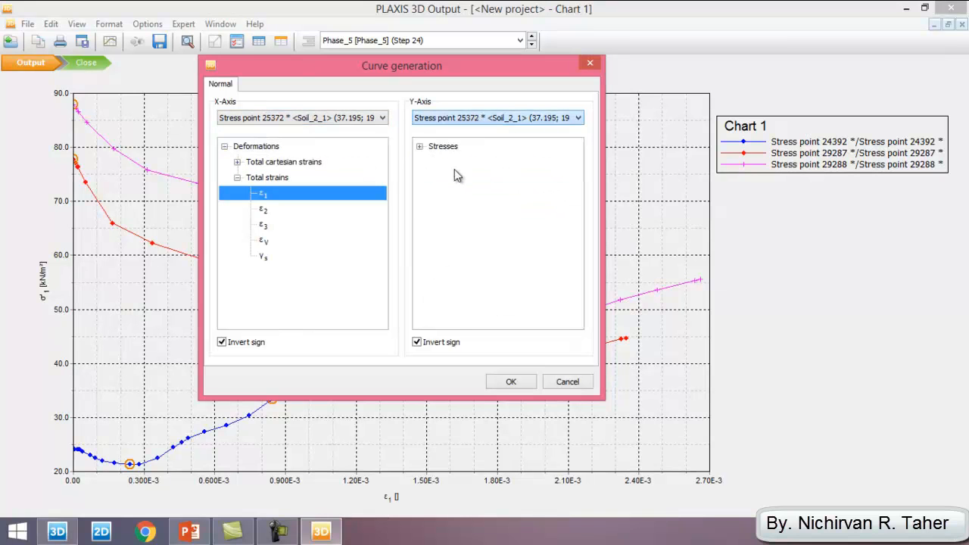
left_click(501, 382)
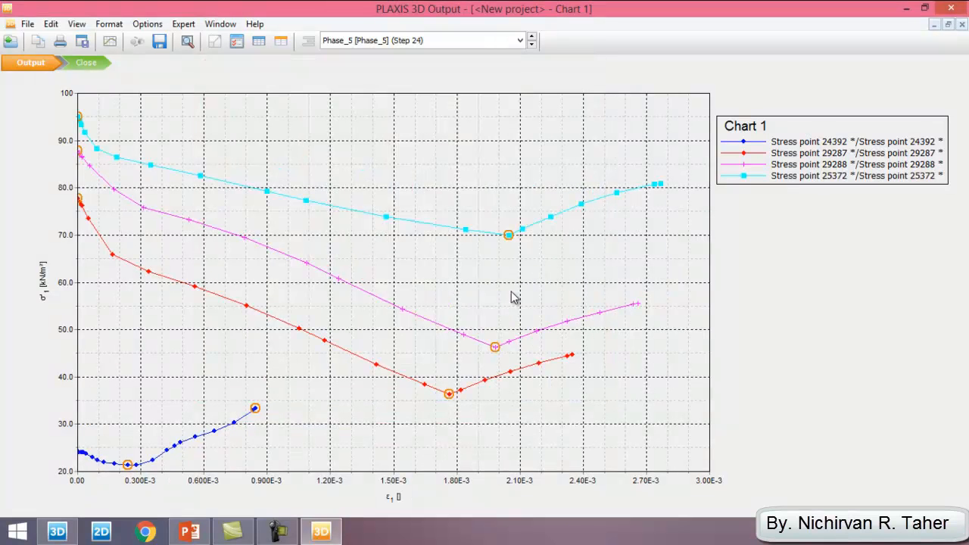